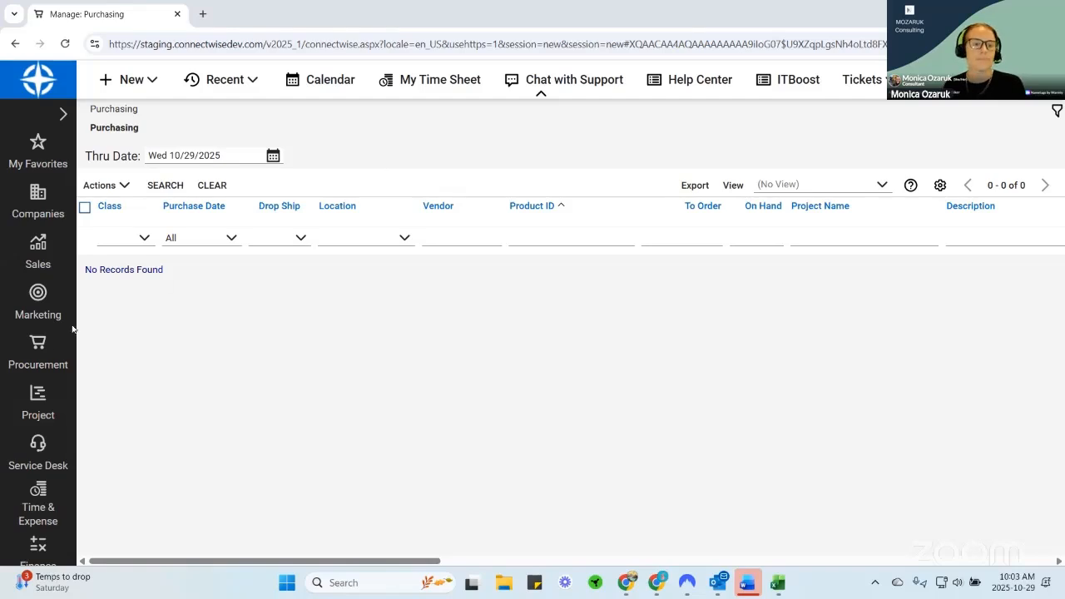
Open the product catalog and look through the available product classes in the Class filter.
{"action": "left_click", "coordinate": [44, 349]}
{"action": "left_click", "coordinate": [194, 123]}
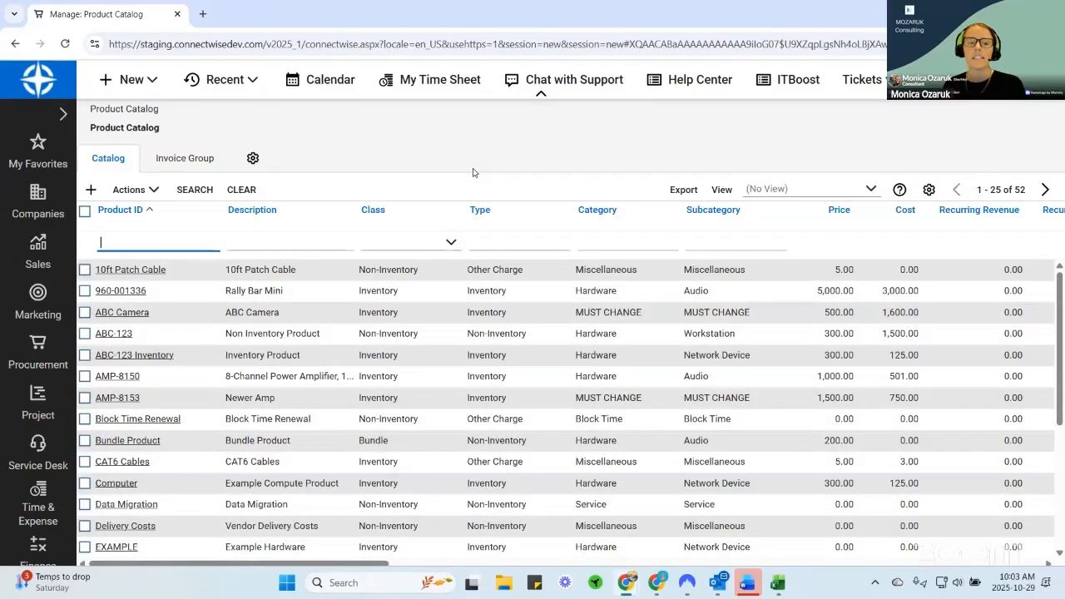
{"action": "left_click", "coordinate": [450, 244]}
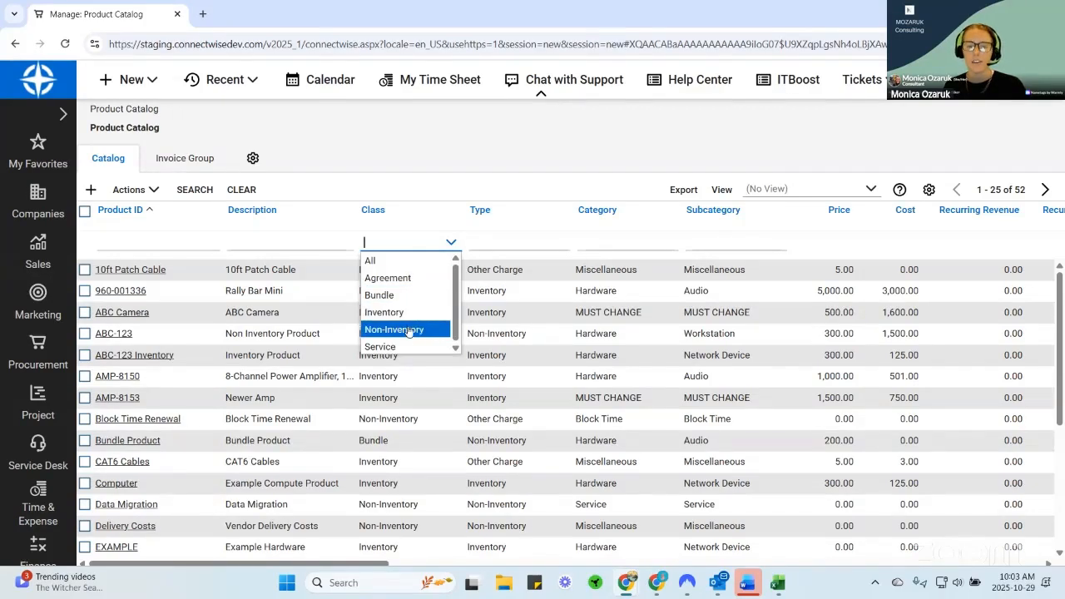
{"action": "left_click", "coordinate": [418, 151]}
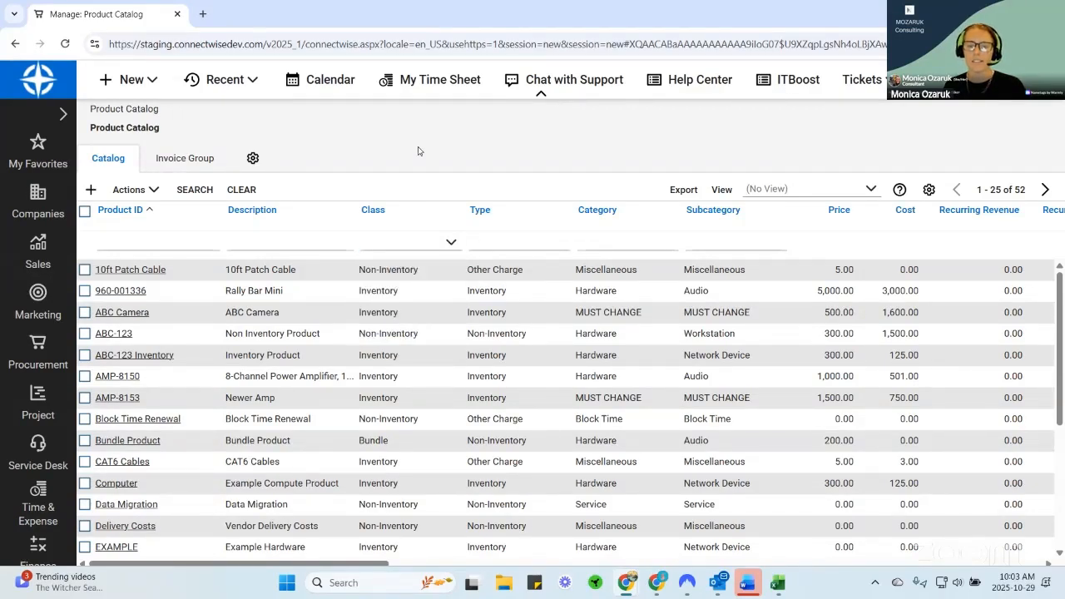
Open the My Opportunities list and show opportunities for all members.
{"action": "left_click", "coordinate": [45, 244]}
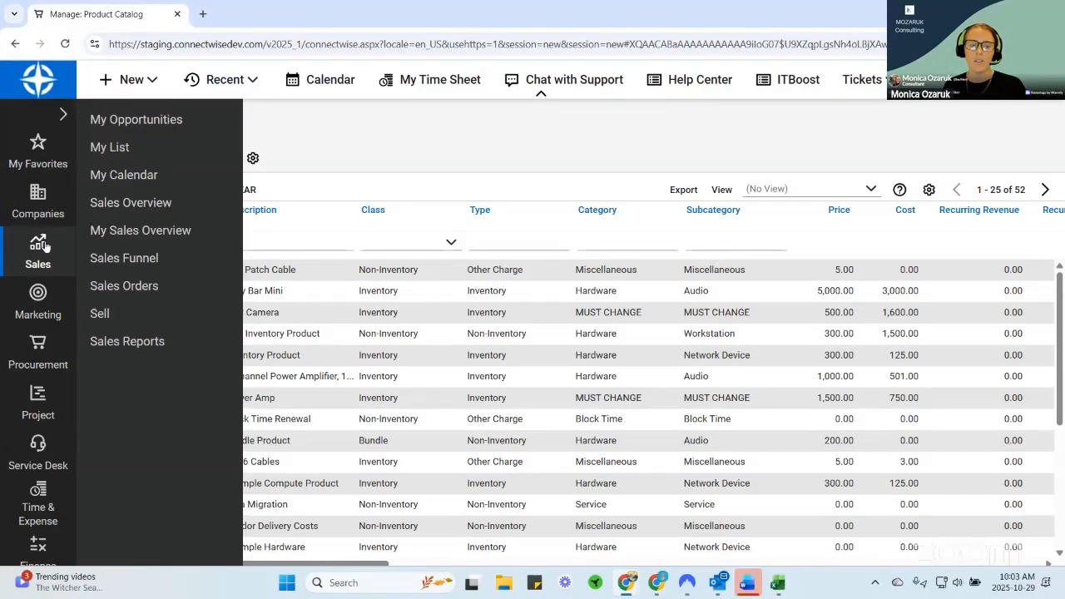
{"action": "left_click", "coordinate": [145, 121]}
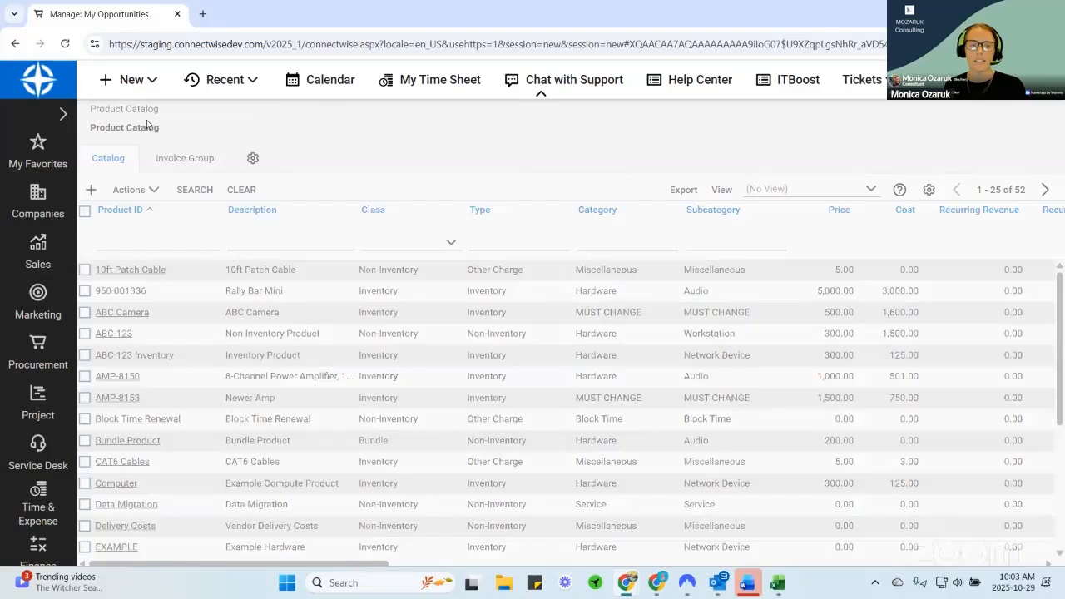
{"action": "left_click", "coordinate": [468, 155]}
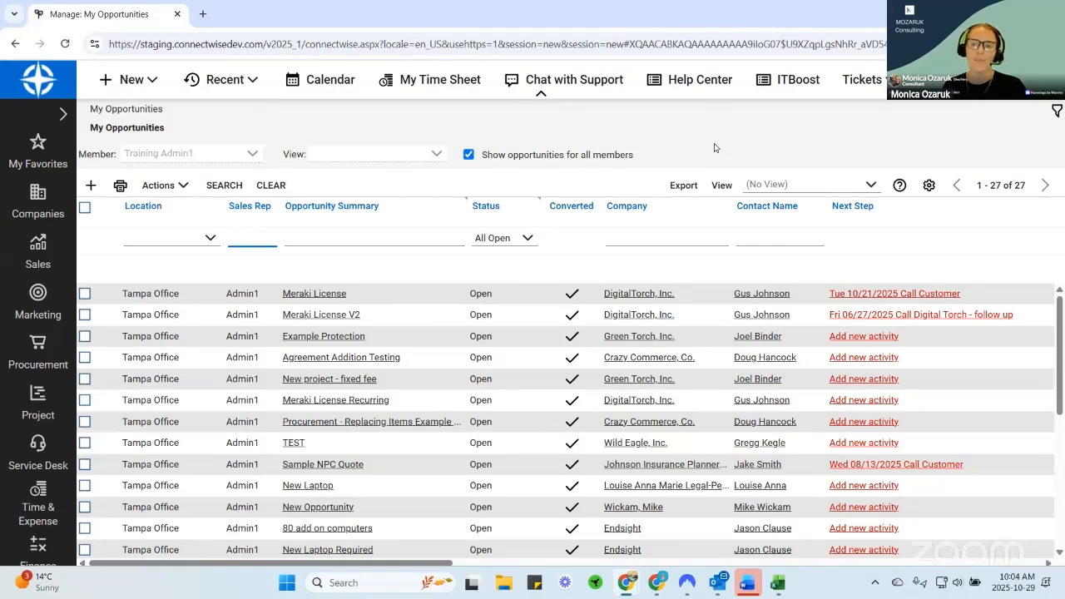
Open the Meraki License V2 opportunity and review its product lines, returning to its main details.
{"action": "left_click", "coordinate": [338, 315]}
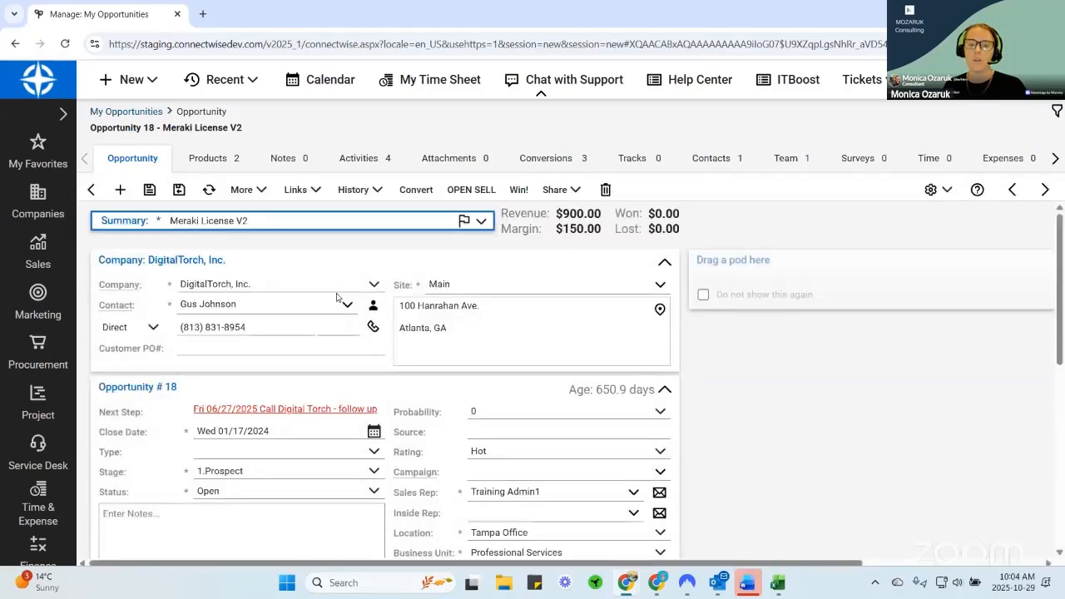
{"action": "left_click", "coordinate": [229, 162]}
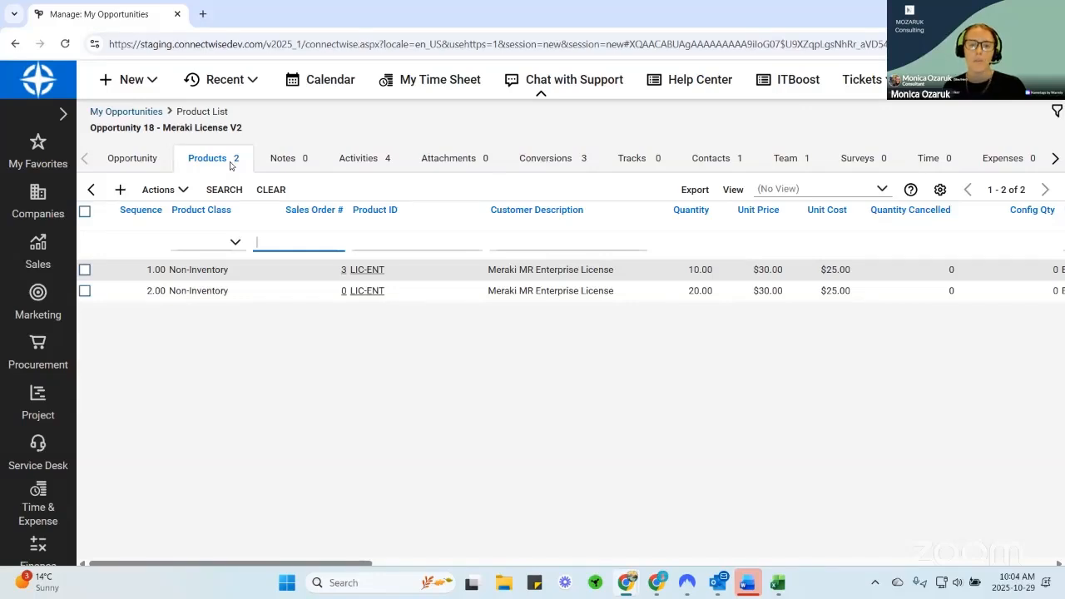
{"action": "left_click", "coordinate": [153, 161]}
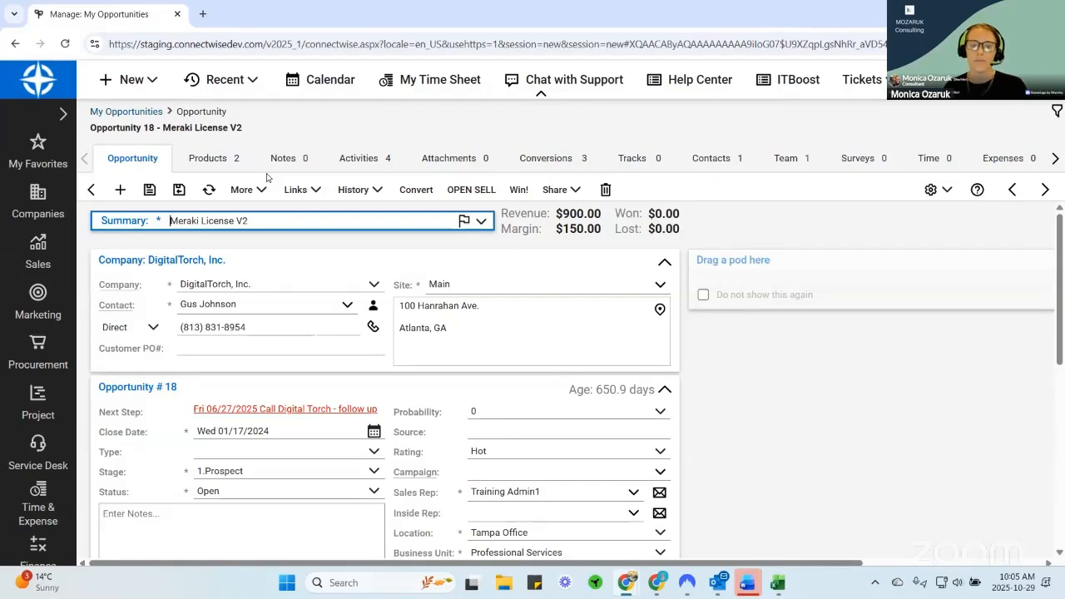
{"action": "left_click", "coordinate": [418, 190]}
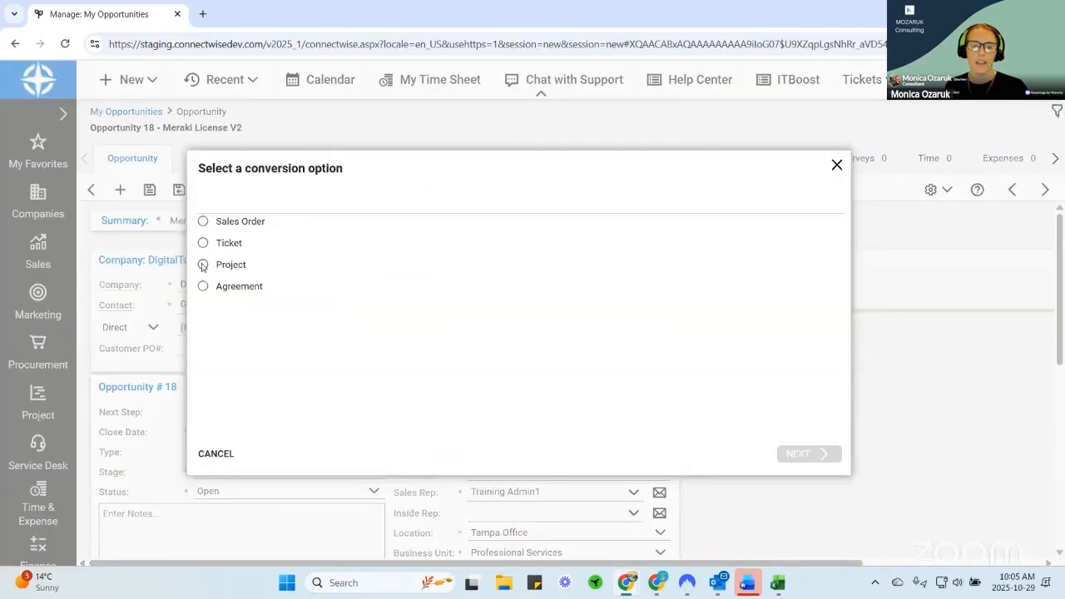
{"action": "left_click", "coordinate": [203, 221]}
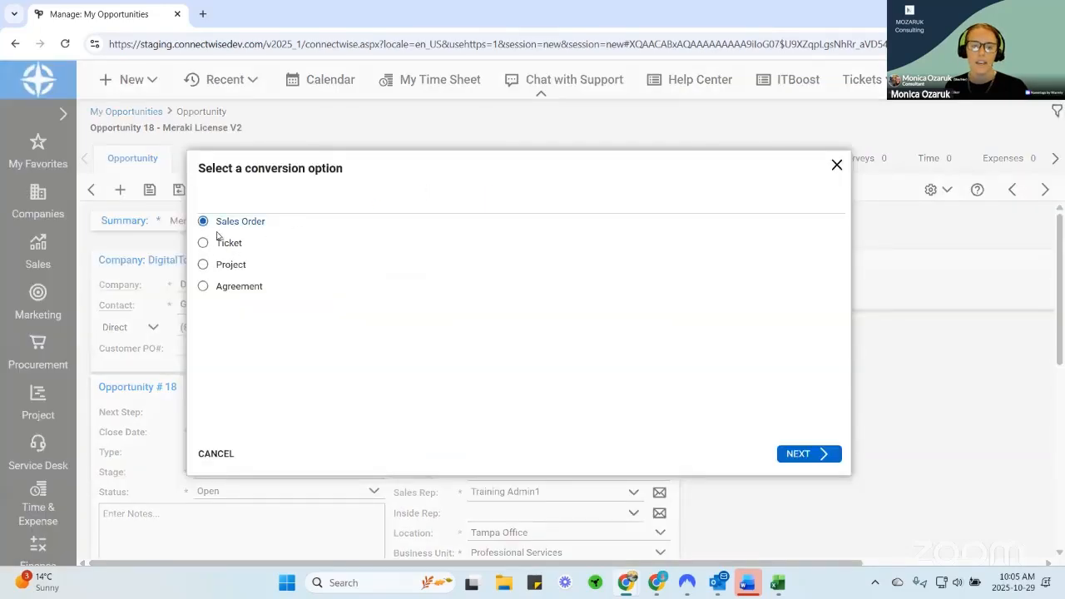
{"action": "left_click", "coordinate": [795, 455]}
{"action": "left_click", "coordinate": [798, 454]}
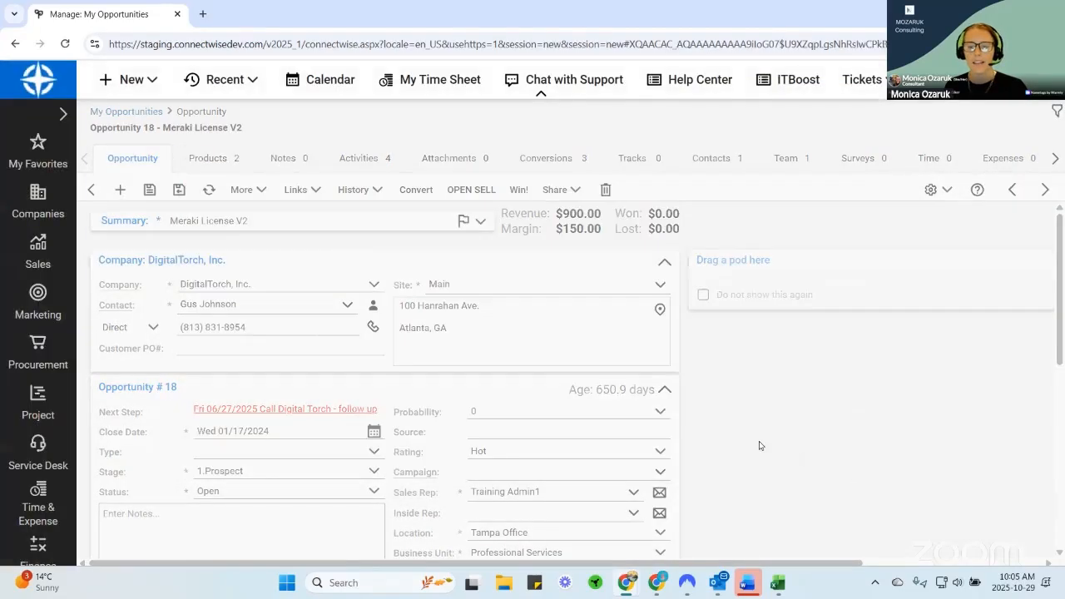
{"action": "left_click", "coordinate": [89, 160]}
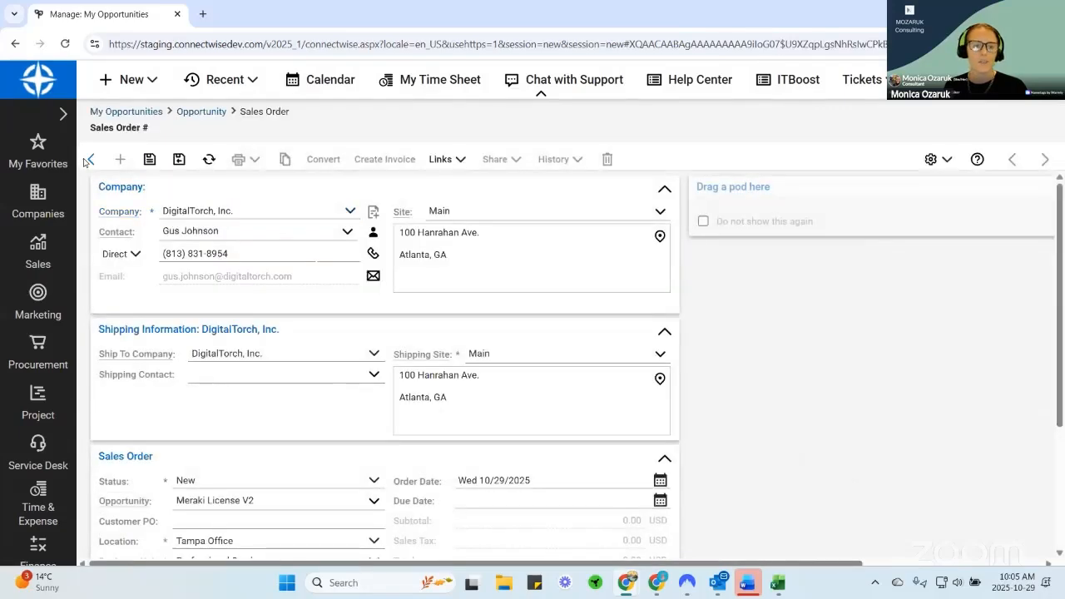
{"action": "left_click", "coordinate": [476, 346]}
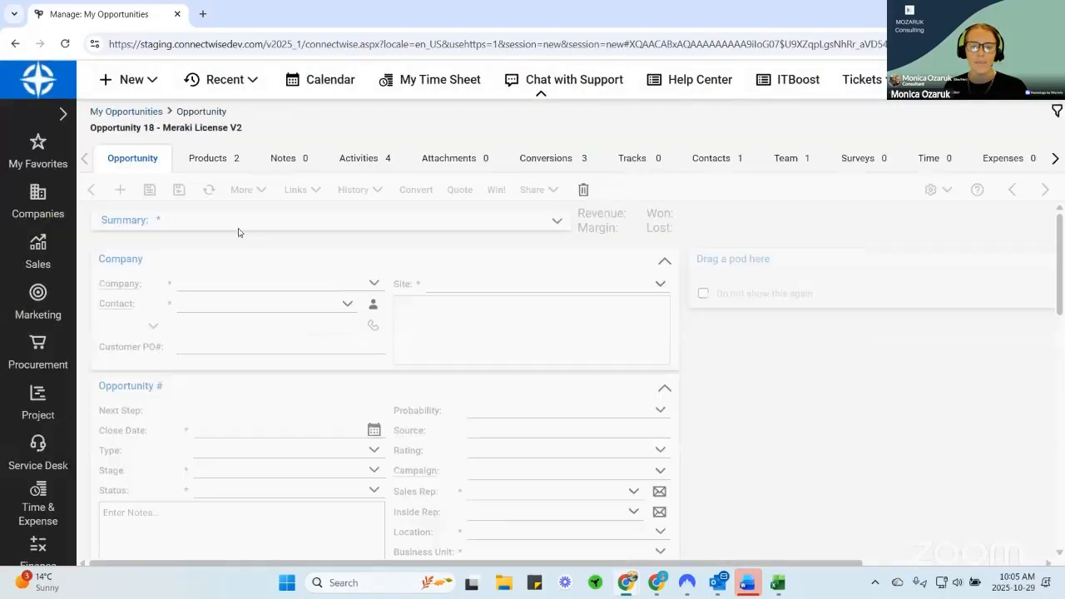
Return to the opportunities list and open the product list of the New Opportunity assigned to sales rep Admin1.
{"action": "left_click", "coordinate": [127, 111]}
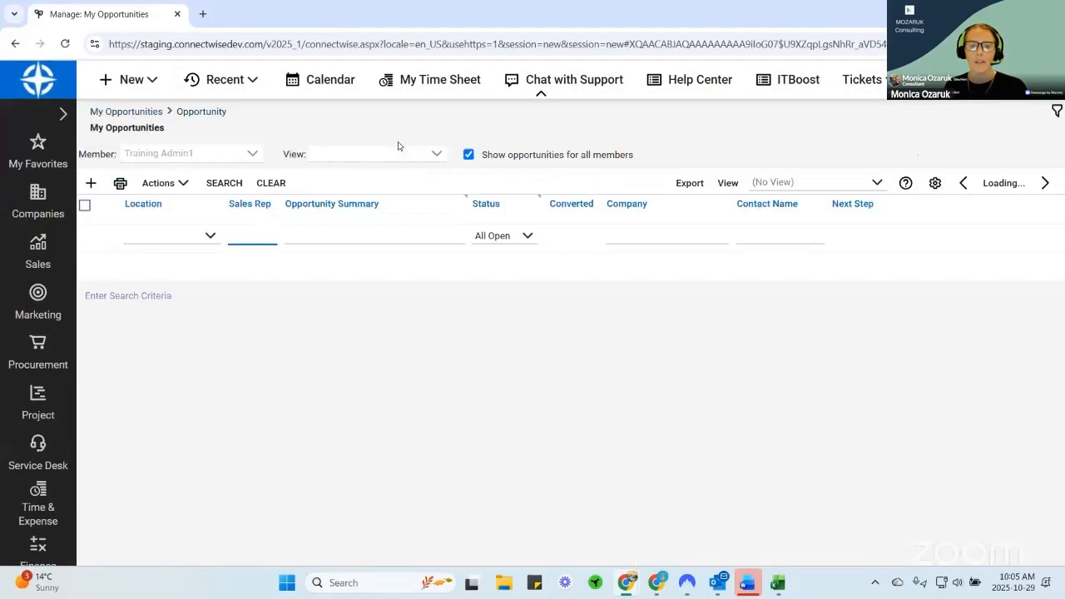
{"action": "scroll", "coordinate": [344, 327], "scroll_direction": "down", "scroll_amount": 3}
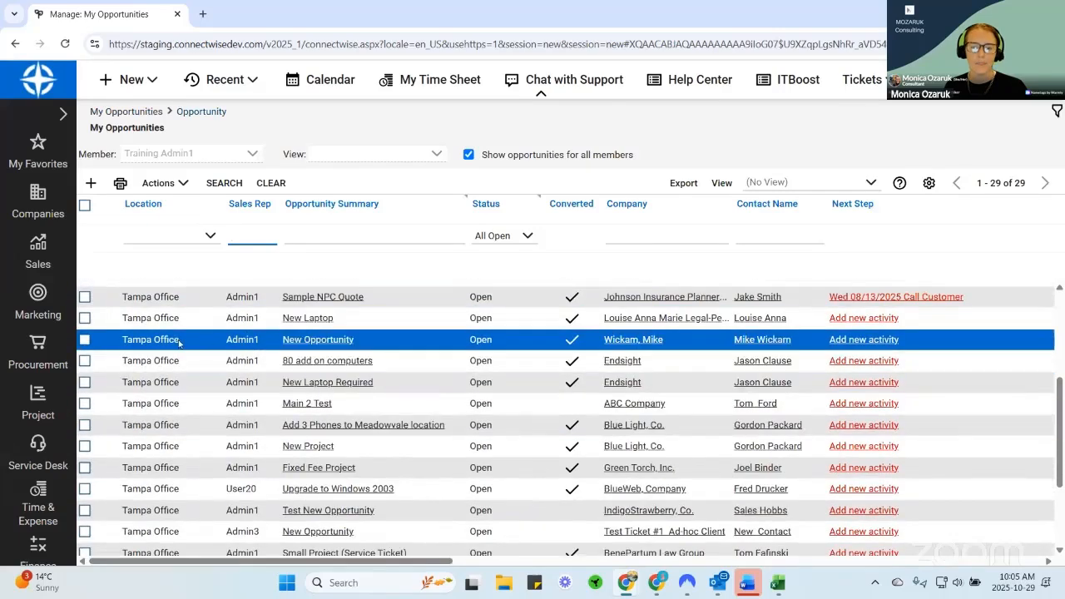
{"action": "left_click", "coordinate": [323, 341]}
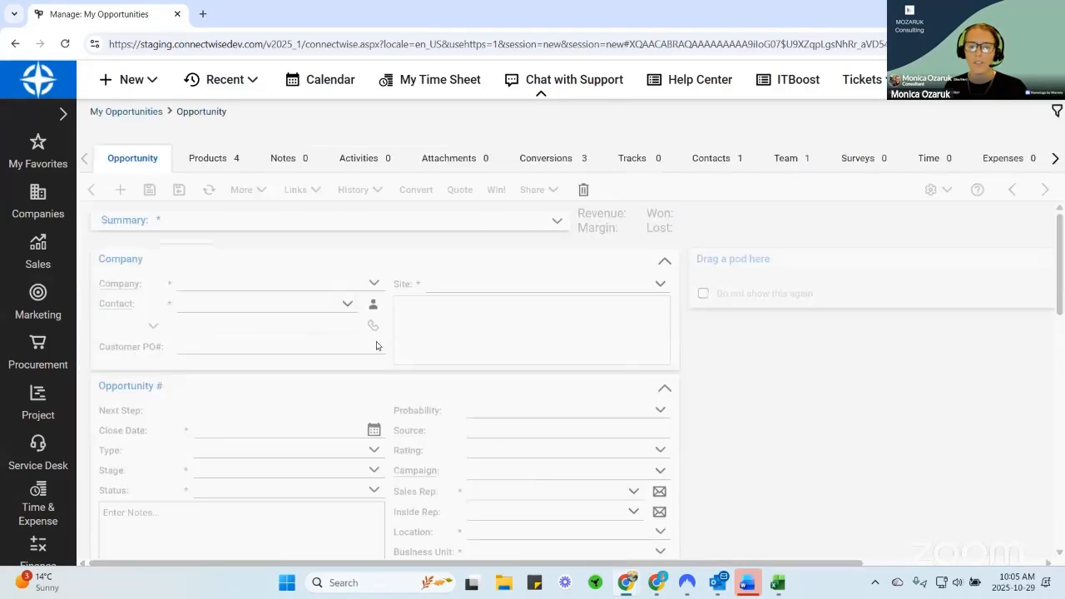
{"action": "left_click", "coordinate": [199, 158]}
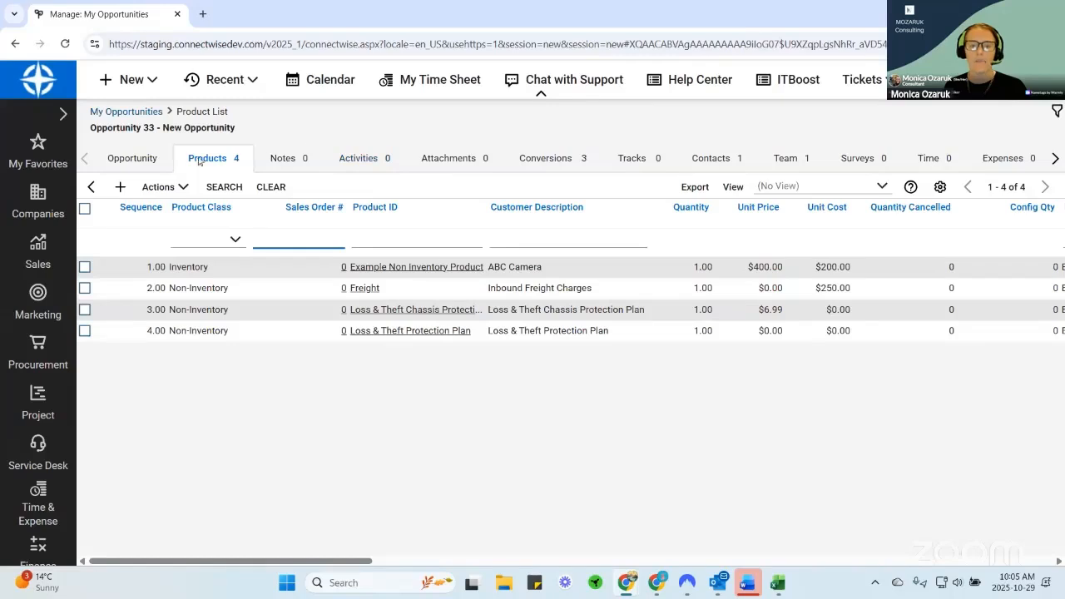
Add the catalog products 10ft Patch Cable, 960-001336, ABC Camera, ABC-123, ABC-123 Inventory and AMP-8150 to the opportunity.
{"action": "left_click", "coordinate": [167, 188]}
{"action": "left_click", "coordinate": [190, 206]}
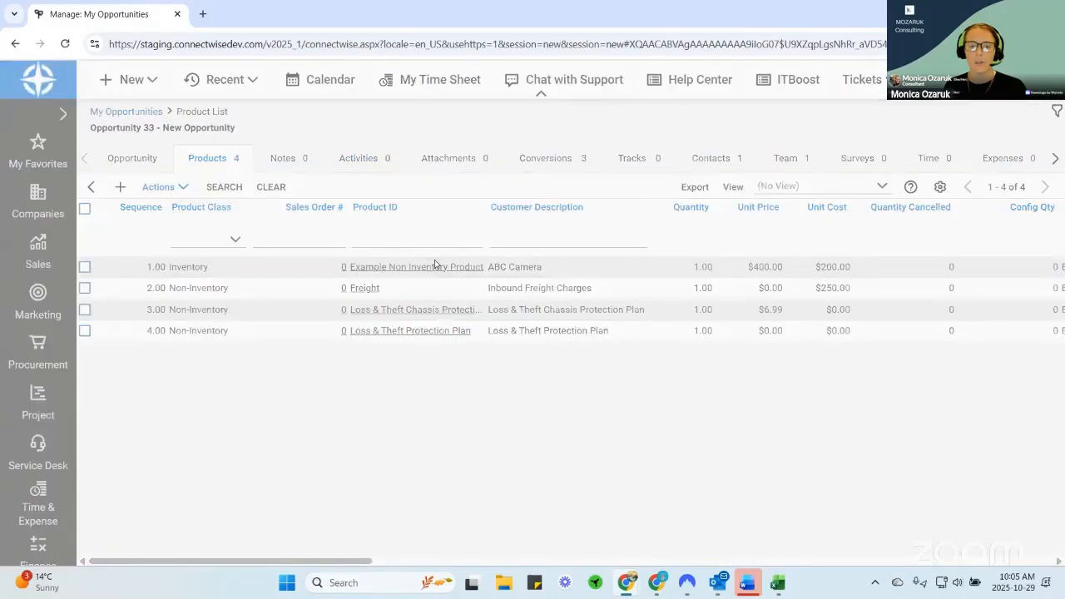
{"action": "left_click", "coordinate": [154, 274]}
{"action": "left_click", "coordinate": [153, 295]}
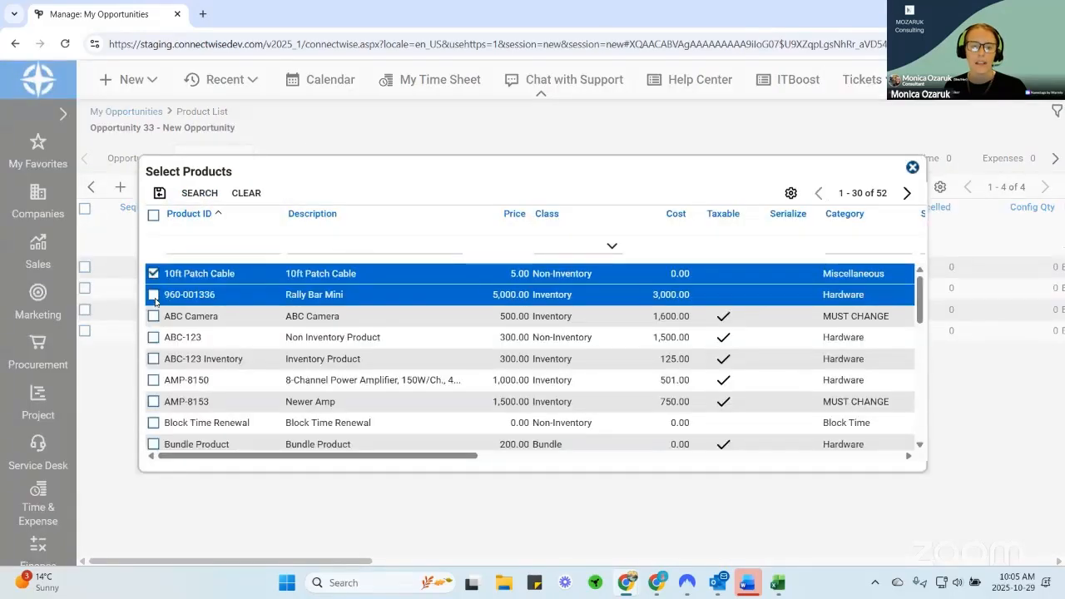
{"action": "left_click", "coordinate": [153, 316]}
{"action": "left_click", "coordinate": [153, 337]}
{"action": "left_click", "coordinate": [154, 359]}
{"action": "left_click", "coordinate": [153, 380]}
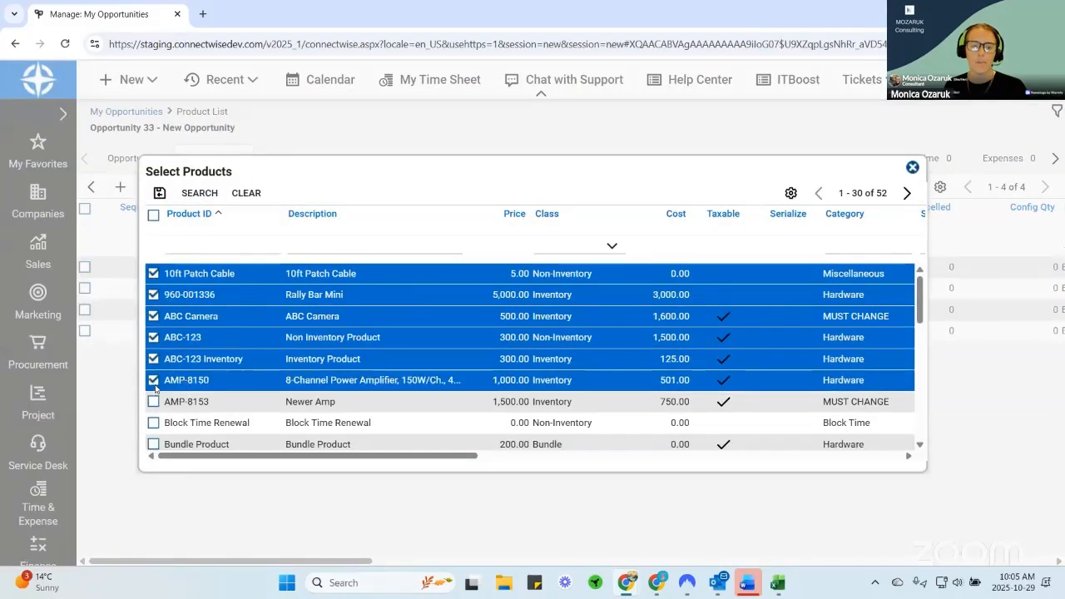
{"action": "left_click", "coordinate": [159, 193]}
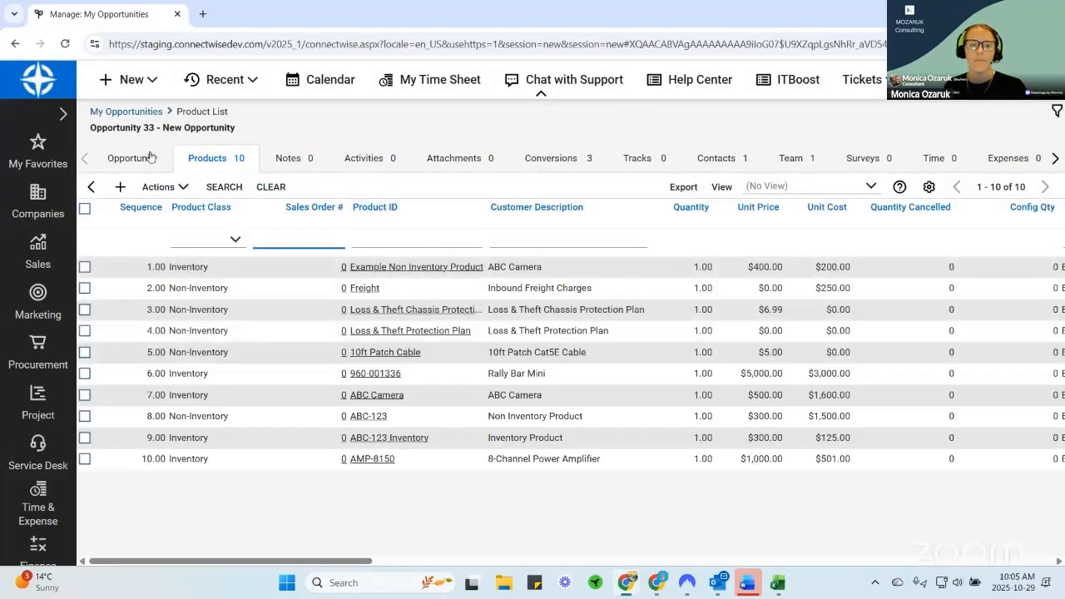
Convert the opportunity to a sales order, reviewing the product list and copying all of its products.
{"action": "left_click", "coordinate": [147, 158]}
{"action": "left_click", "coordinate": [417, 191]}
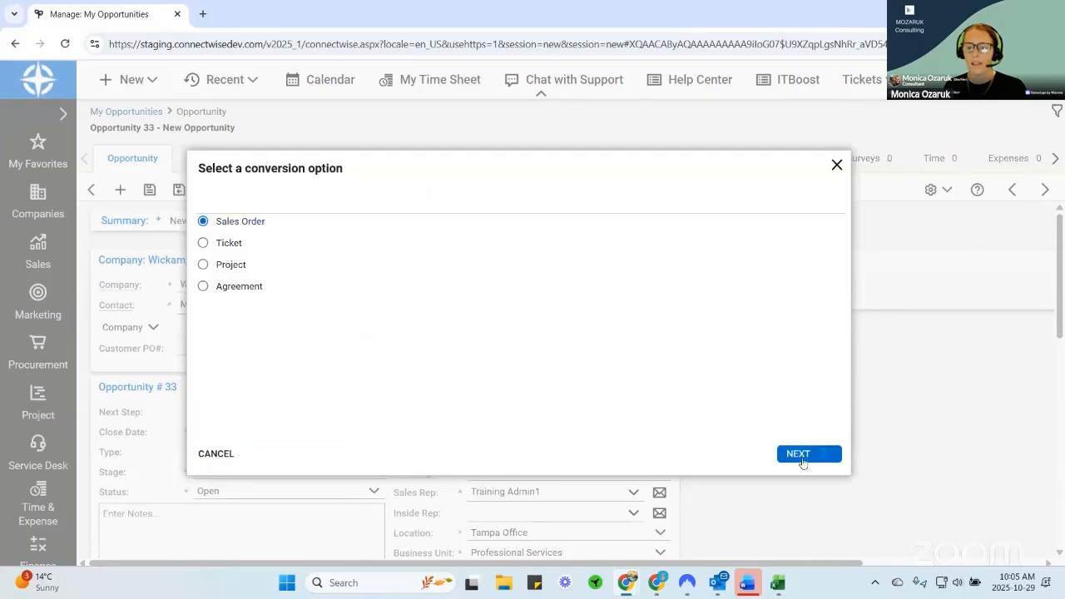
{"action": "left_click", "coordinate": [799, 456]}
{"action": "left_click", "coordinate": [802, 456]}
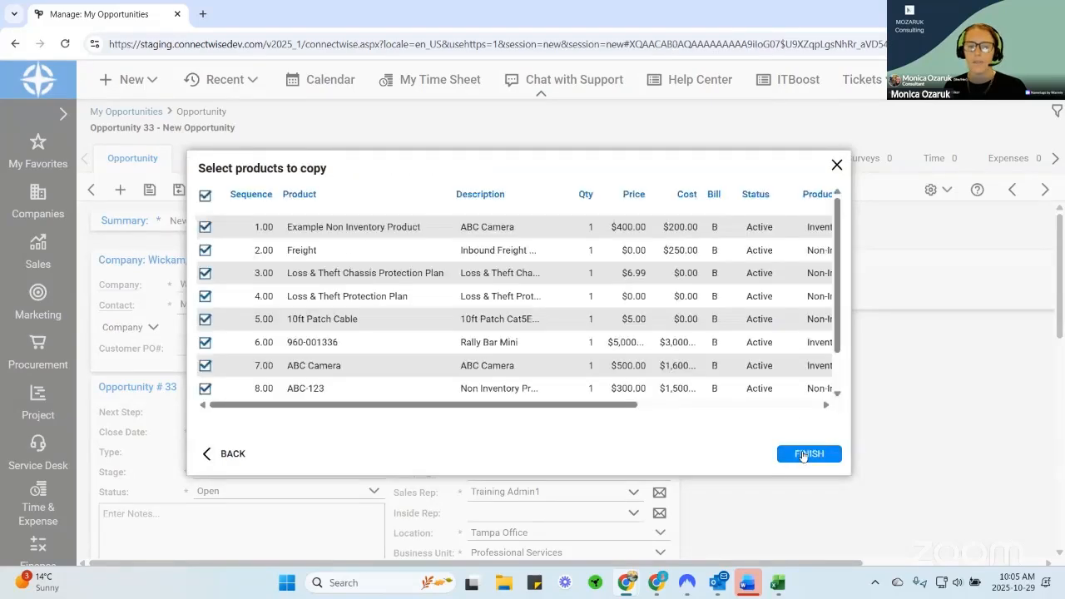
{"action": "scroll", "coordinate": [601, 282], "scroll_direction": "down", "scroll_amount": 1}
{"action": "scroll", "coordinate": [603, 300], "scroll_direction": "up", "scroll_amount": 1}
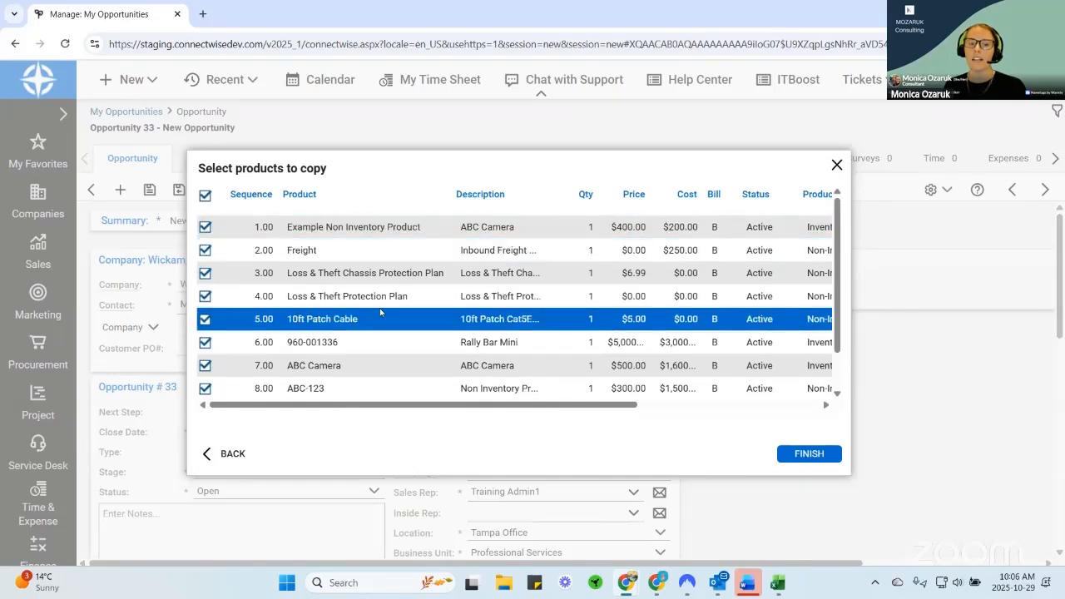
{"action": "scroll", "coordinate": [380, 308], "scroll_direction": "down", "scroll_amount": 1}
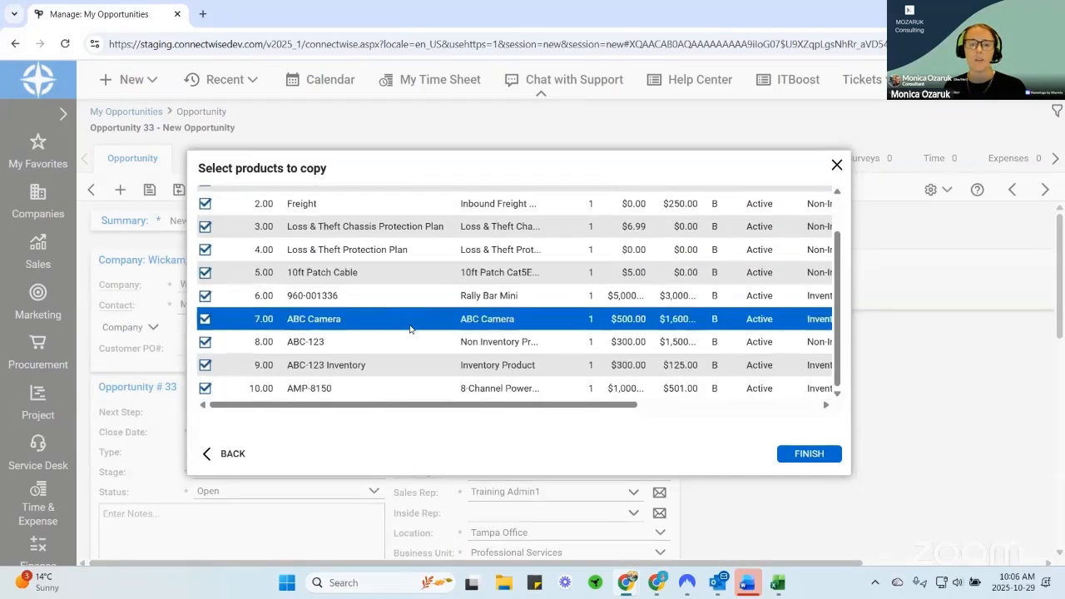
{"action": "scroll", "coordinate": [458, 331], "scroll_direction": "up", "scroll_amount": 1}
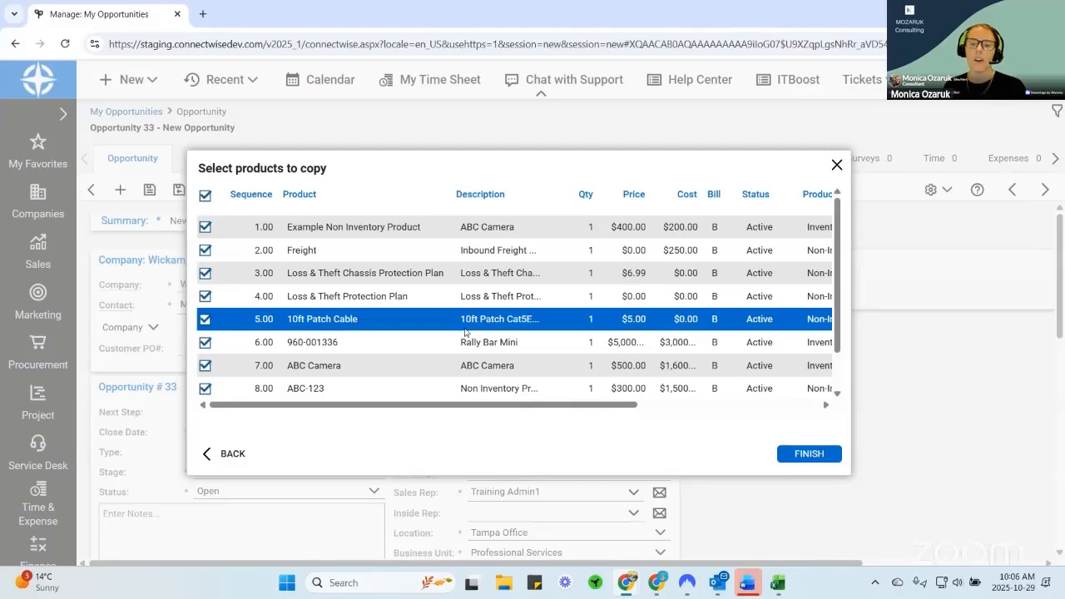
{"action": "left_click", "coordinate": [824, 457]}
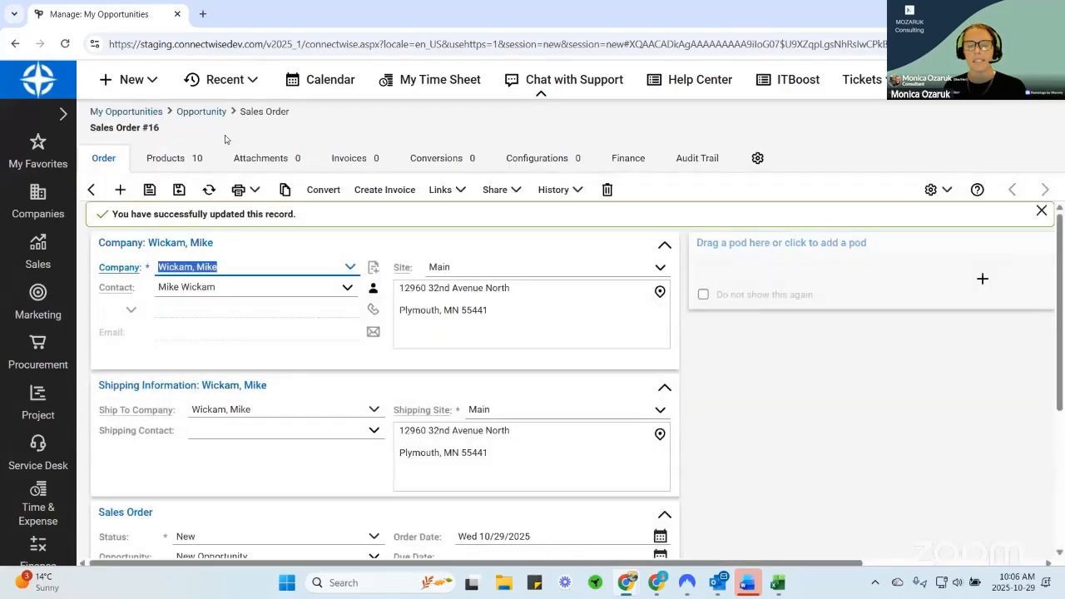
Review the new sales order's product lines, comparing their product class and quantity on hand.
{"action": "left_click", "coordinate": [180, 161]}
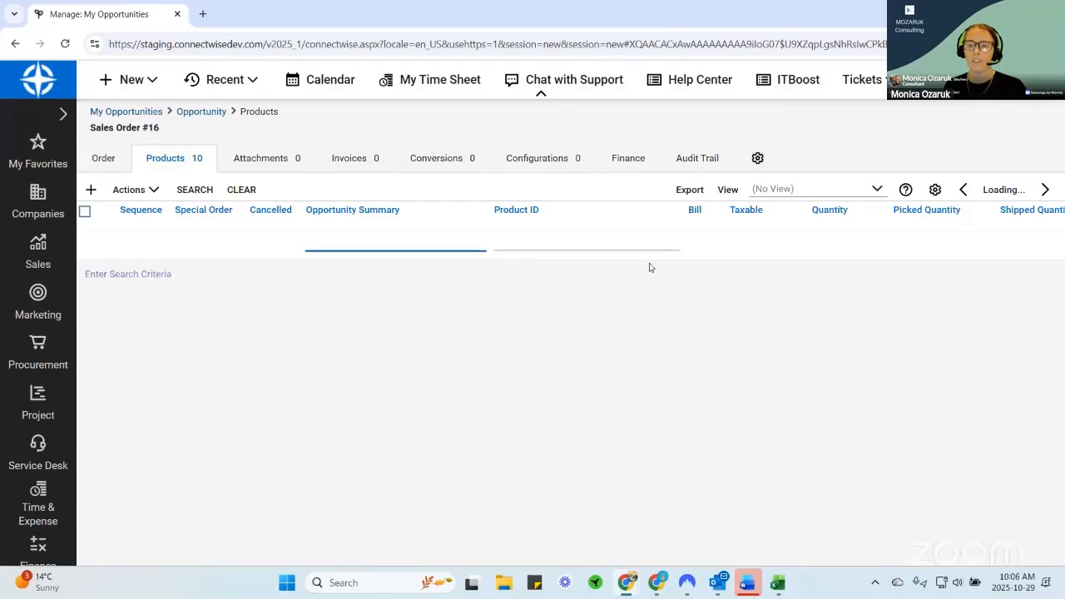
{"action": "left_click_drag", "start_coordinate": [279, 565], "coordinate": [609, 570]}
{"action": "left_click", "coordinate": [820, 440]}
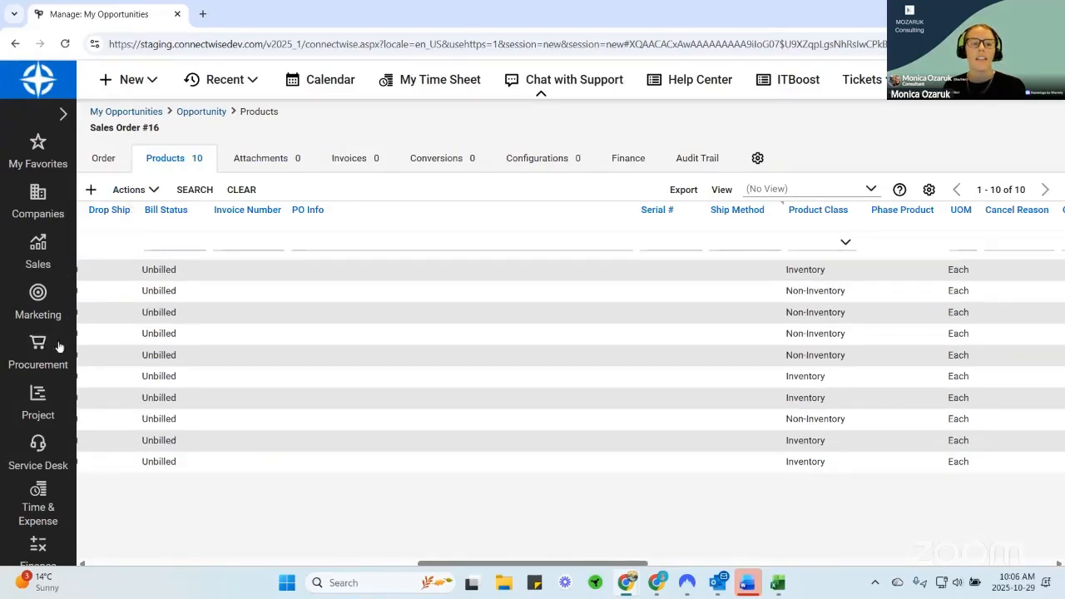
{"action": "left_click_drag", "start_coordinate": [582, 563], "coordinate": [279, 563]}
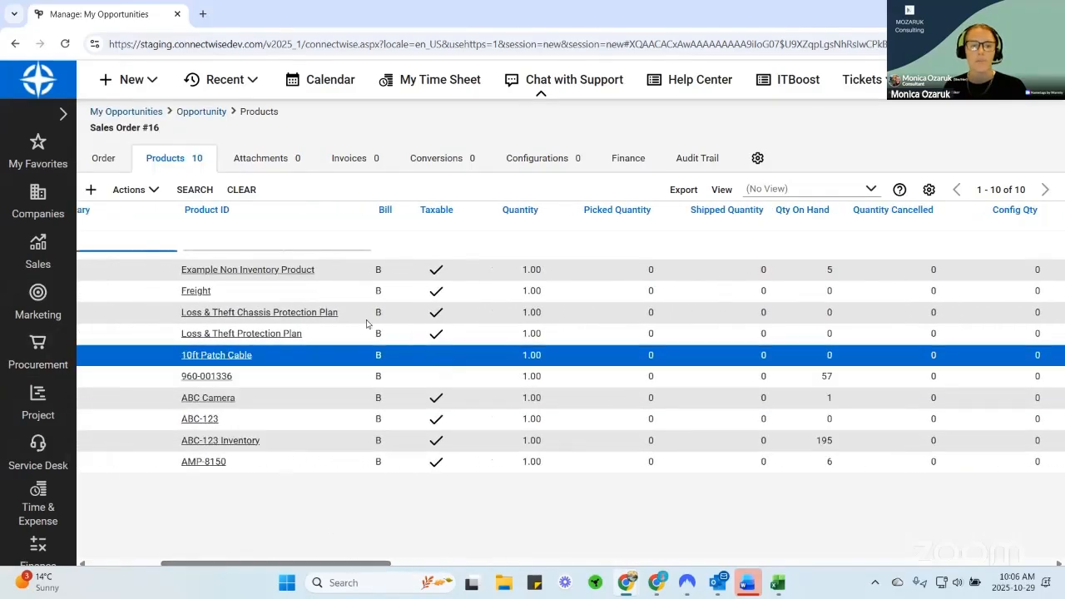
Open Purchasing Approvals in a new browser tab and look through the product lines awaiting approval.
{"action": "mouse_move", "coordinate": [37, 346]}
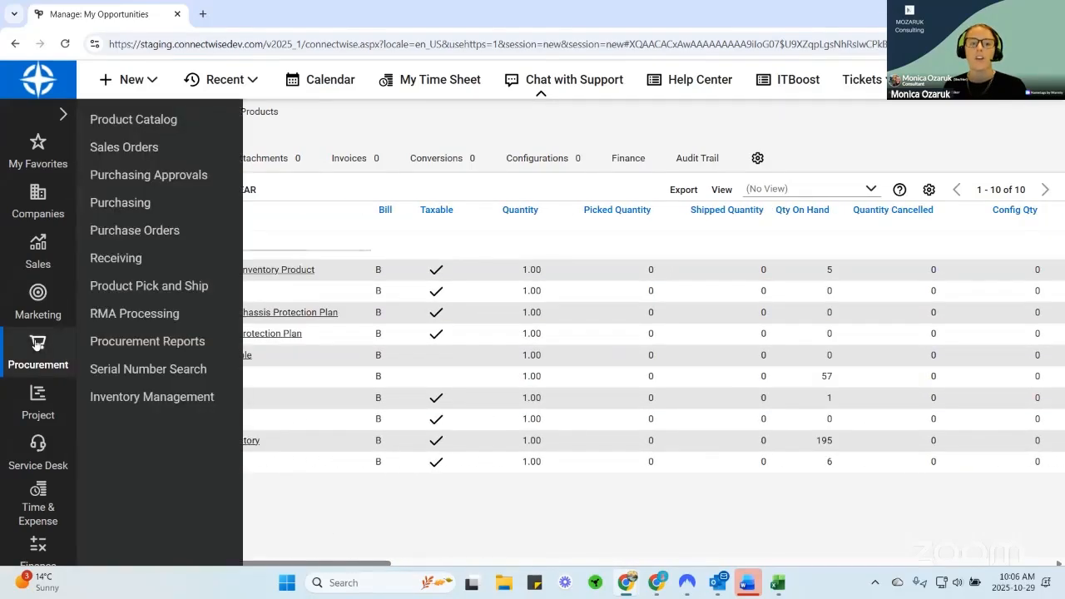
{"action": "right_click", "coordinate": [131, 176]}
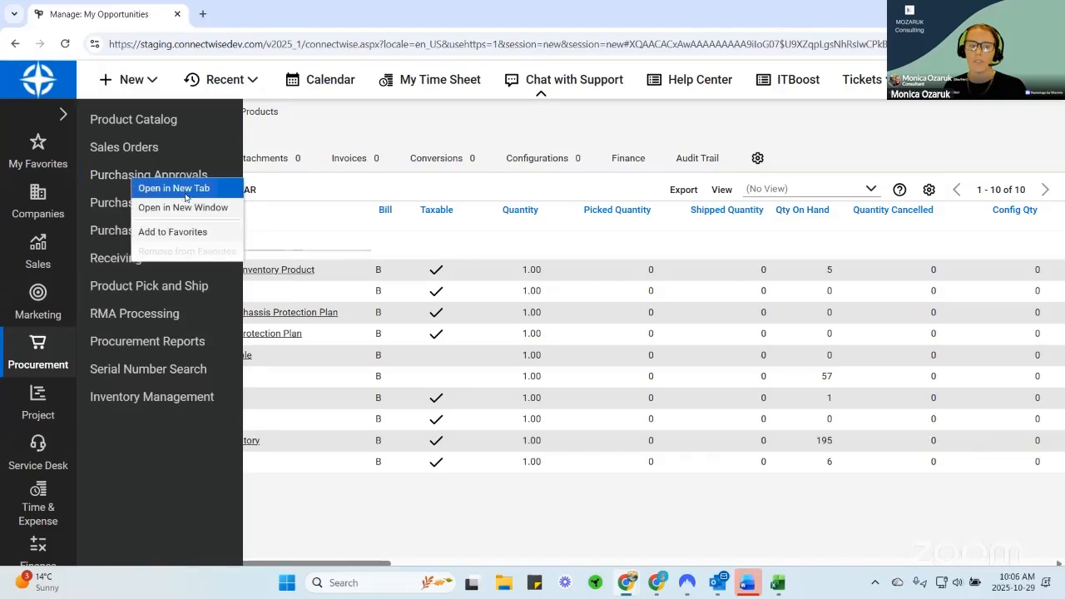
{"action": "left_click", "coordinate": [185, 189]}
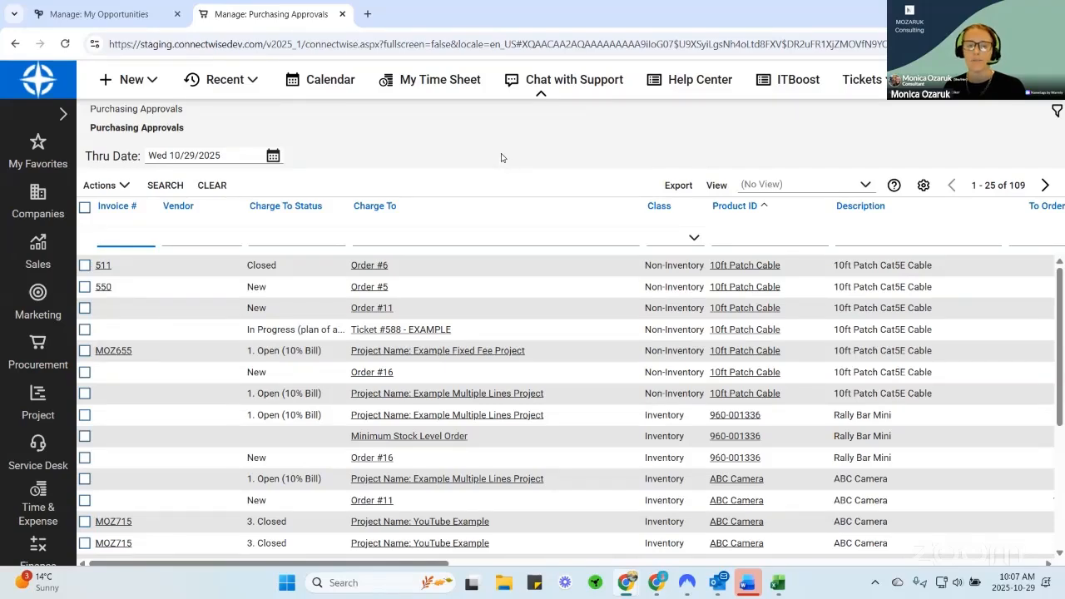
{"action": "scroll", "coordinate": [566, 358], "scroll_direction": "down", "scroll_amount": 2}
{"action": "scroll", "coordinate": [570, 407], "scroll_direction": "down", "scroll_amount": 2}
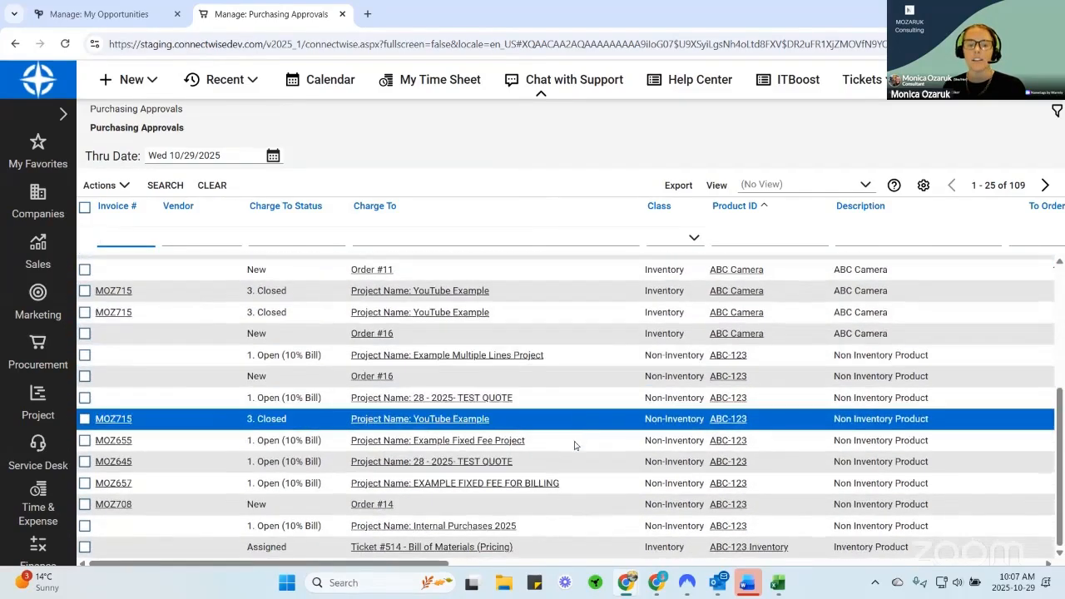
Filter the purchasing approvals by Charge To "Ticket" to examine the product lines charged to service tickets.
{"action": "scroll", "coordinate": [575, 456], "scroll_direction": "up", "scroll_amount": 4}
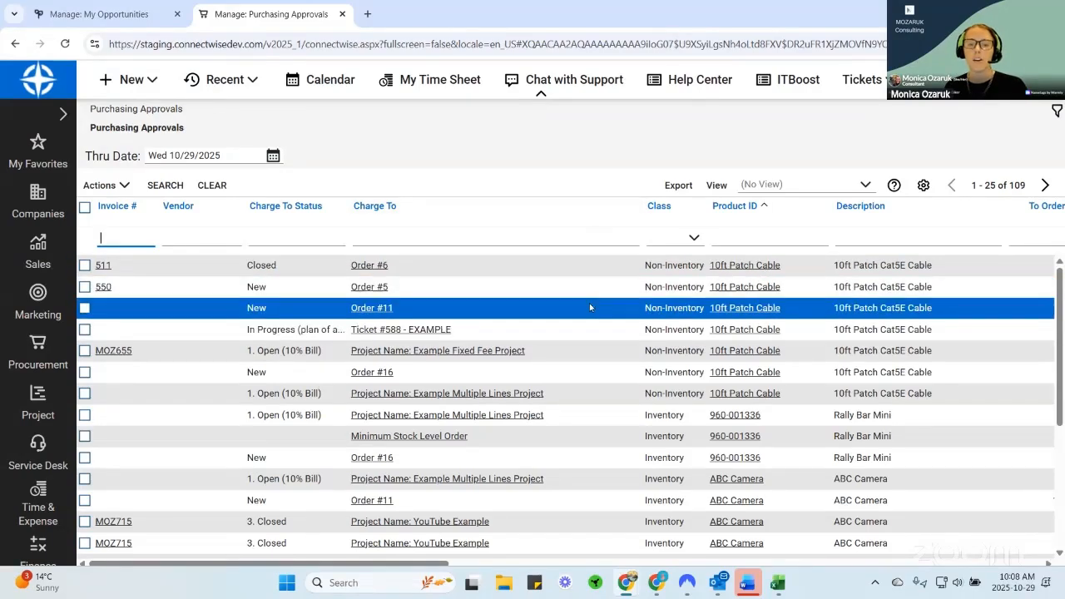
{"action": "scroll", "coordinate": [590, 304], "scroll_direction": "down", "scroll_amount": 3}
{"action": "scroll", "coordinate": [587, 311], "scroll_direction": "down", "scroll_amount": 2}
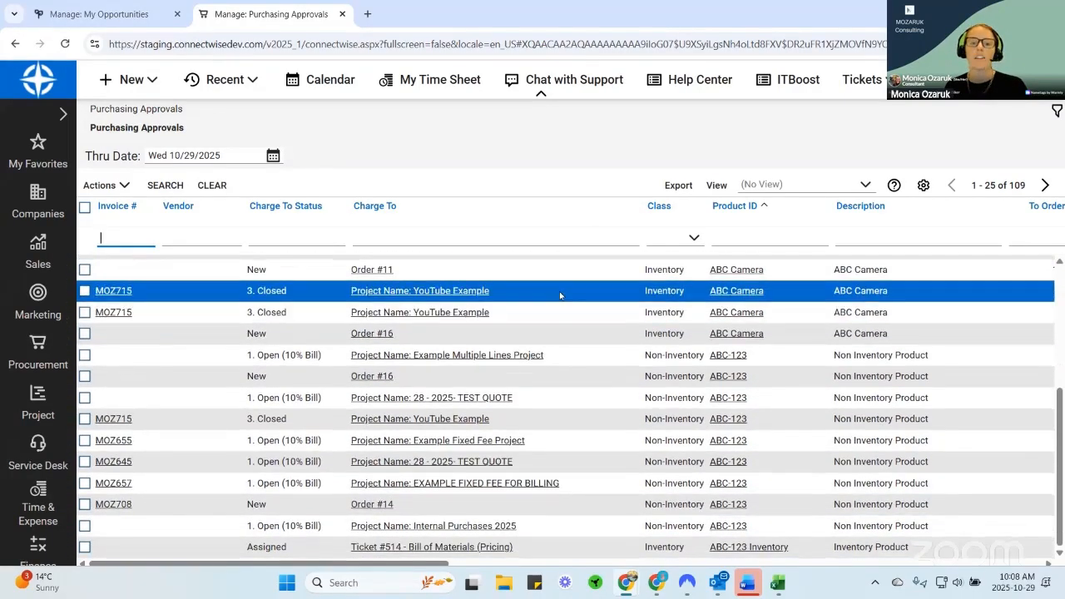
{"action": "scroll", "coordinate": [564, 377], "scroll_direction": "up", "scroll_amount": 1}
{"action": "scroll", "coordinate": [564, 377], "scroll_direction": "up", "scroll_amount": 4}
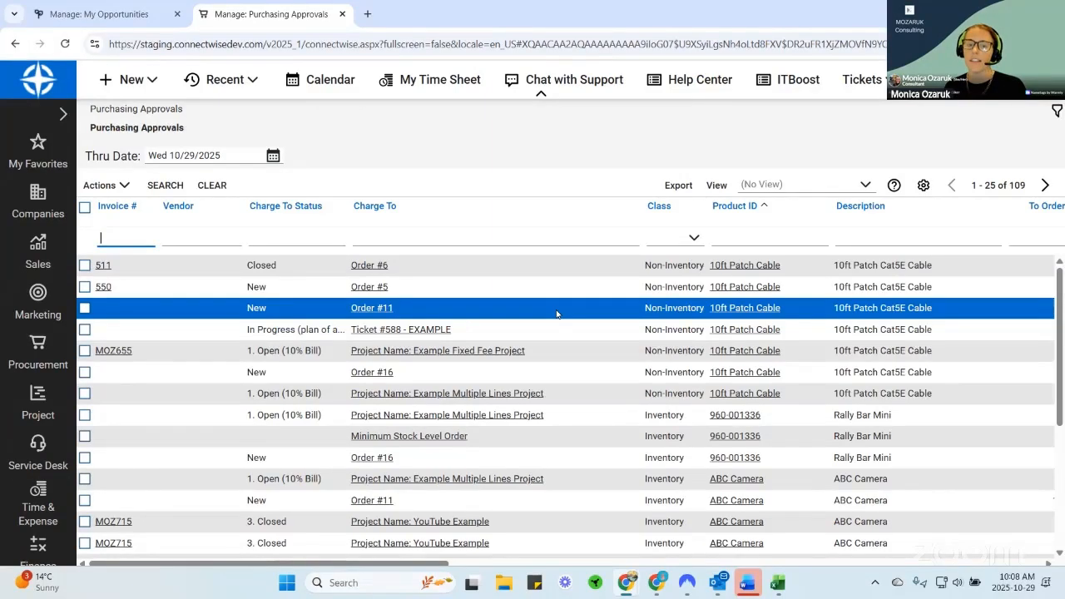
{"action": "left_click", "coordinate": [463, 236]}
{"action": "type", "text": "Ticket"}
{"action": "key", "text": "Return"}
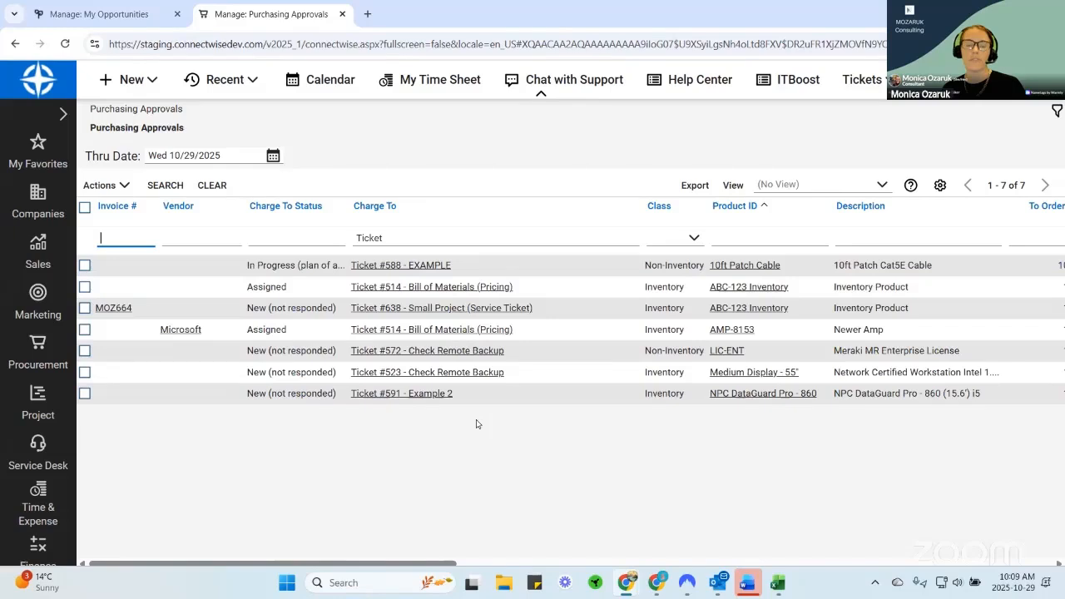
{"action": "left_click", "coordinate": [497, 267]}
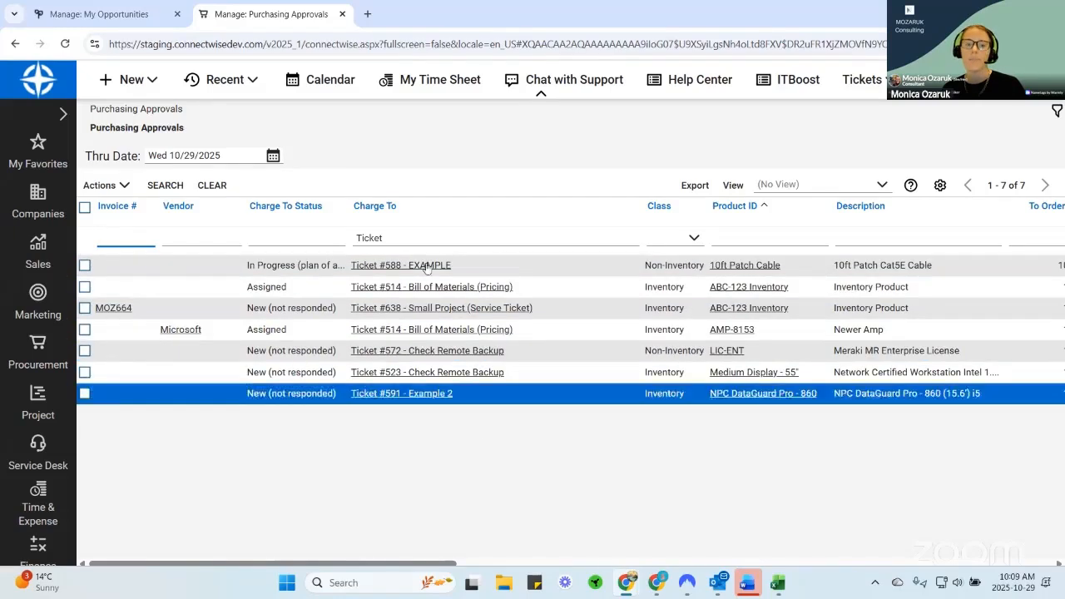
Replace the Charge To filter with "Order" and look through the product lines charged to sales orders.
{"action": "double_click", "coordinate": [417, 237]}
{"action": "key", "text": "BackSpace"}
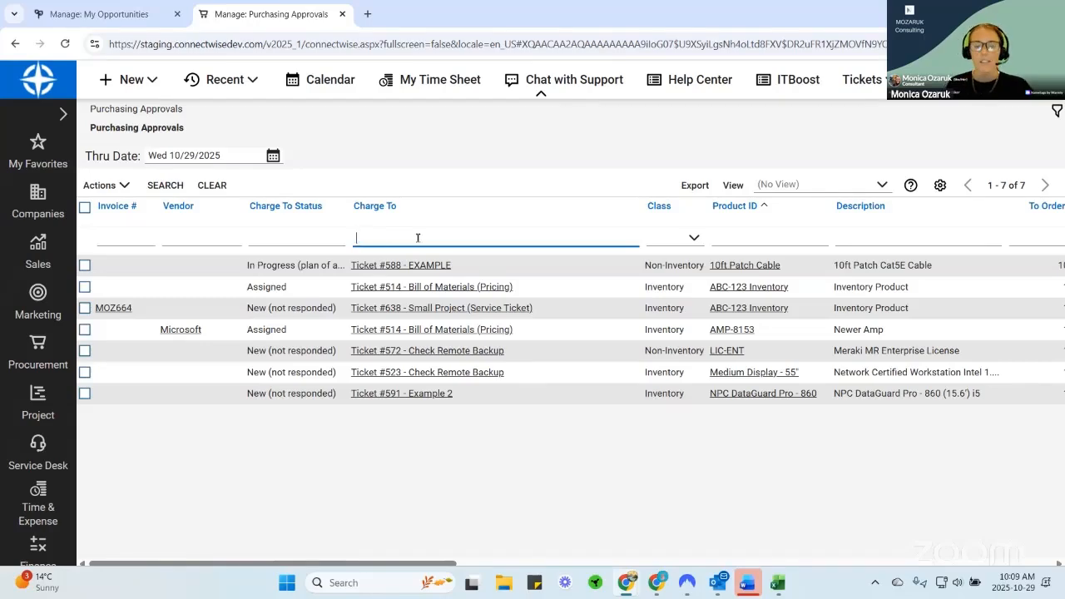
{"action": "type", "text": "Order"}
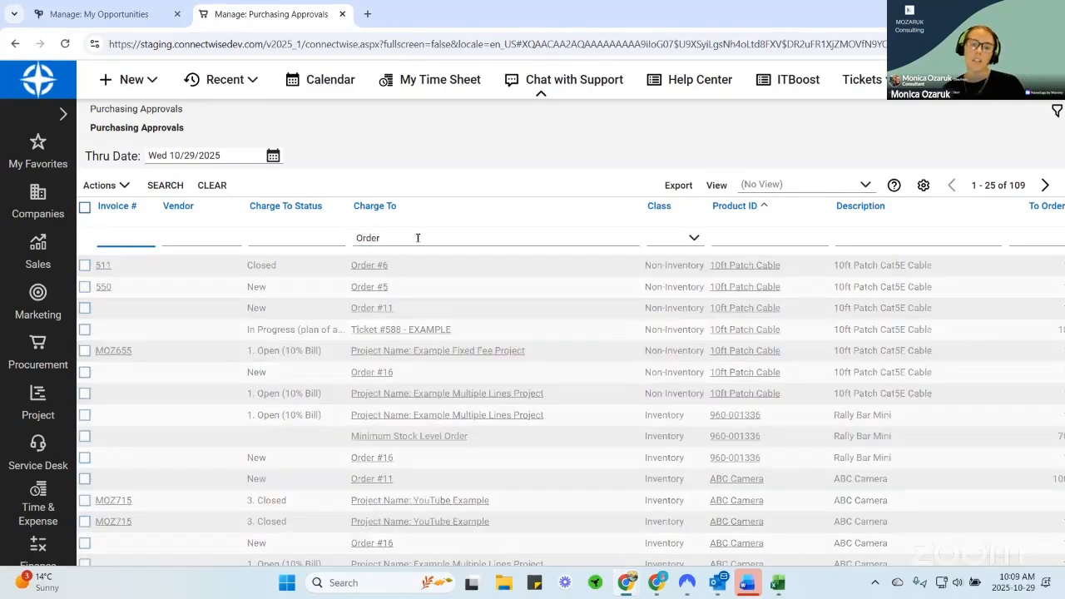
{"action": "scroll", "coordinate": [454, 324], "scroll_direction": "down", "scroll_amount": 3}
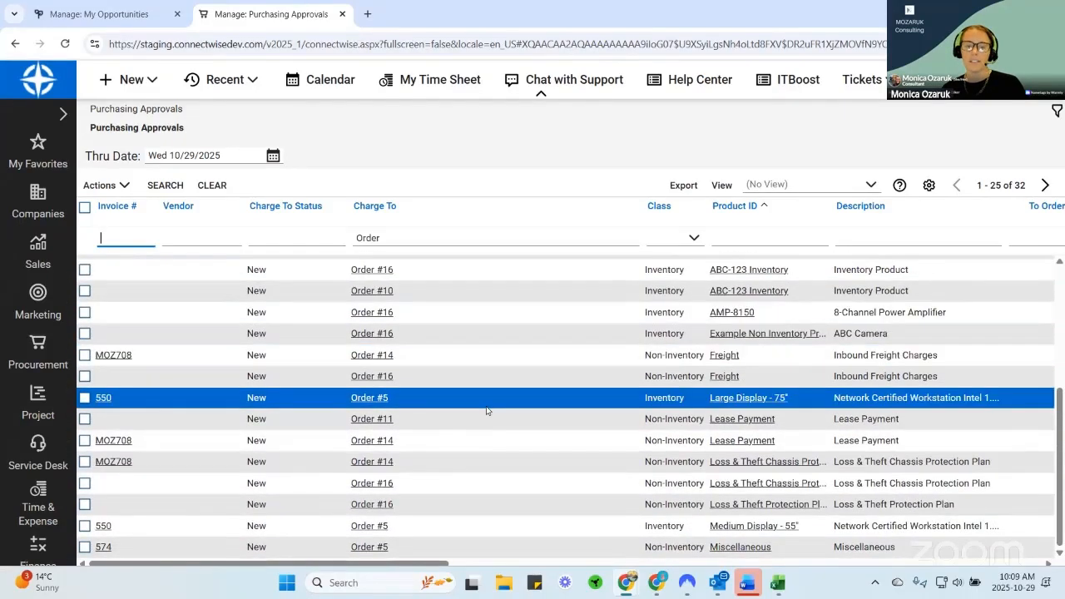
{"action": "scroll", "coordinate": [487, 410], "scroll_direction": "up", "scroll_amount": 3}
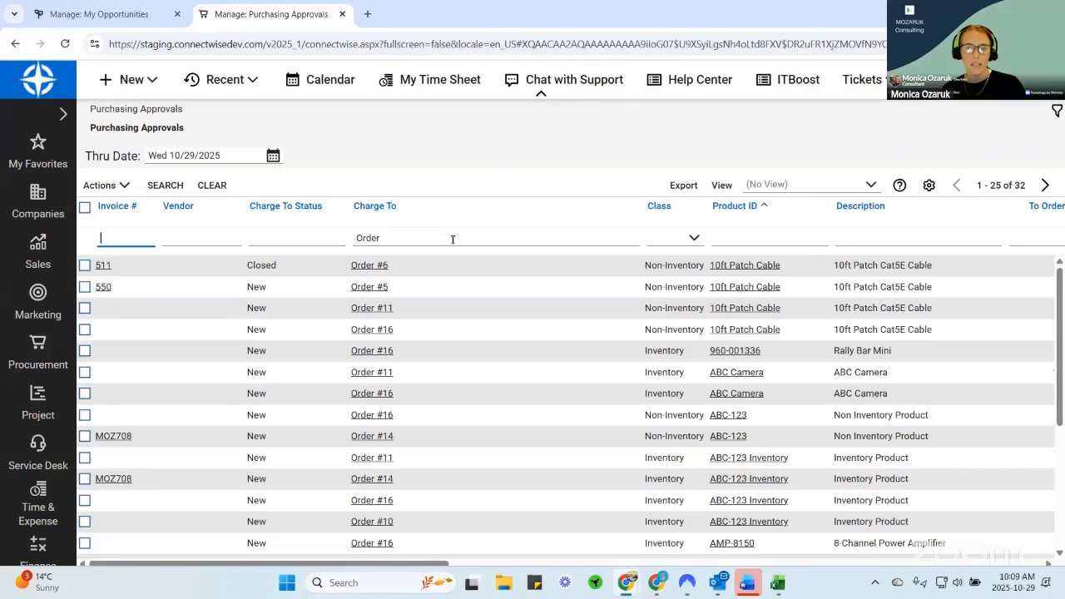
{"action": "scroll", "coordinate": [325, 308], "scroll_direction": "down", "scroll_amount": 3}
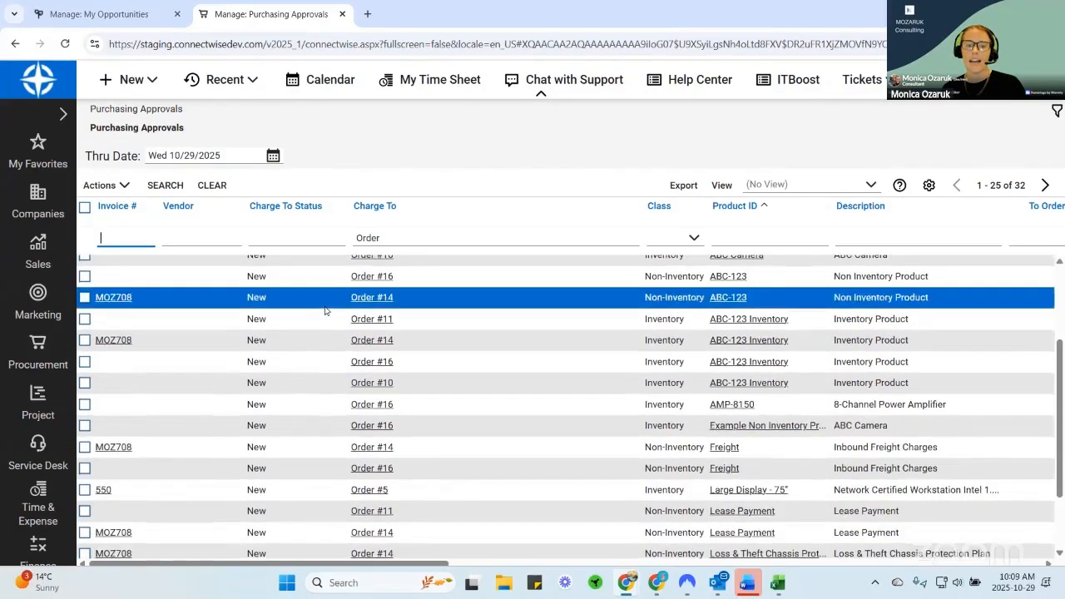
{"action": "scroll", "coordinate": [325, 310], "scroll_direction": "down", "scroll_amount": 2}
{"action": "scroll", "coordinate": [409, 418], "scroll_direction": "up", "scroll_amount": 5}
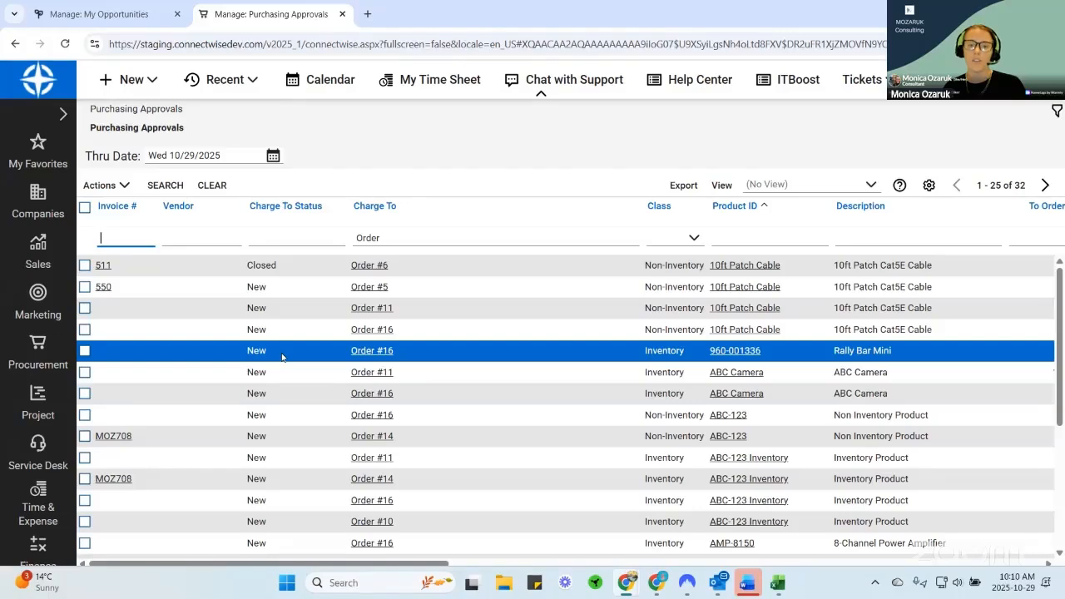
Set the Charge To filter to "Proj" and look through the product lines charged to projects.
{"action": "double_click", "coordinate": [423, 242]}
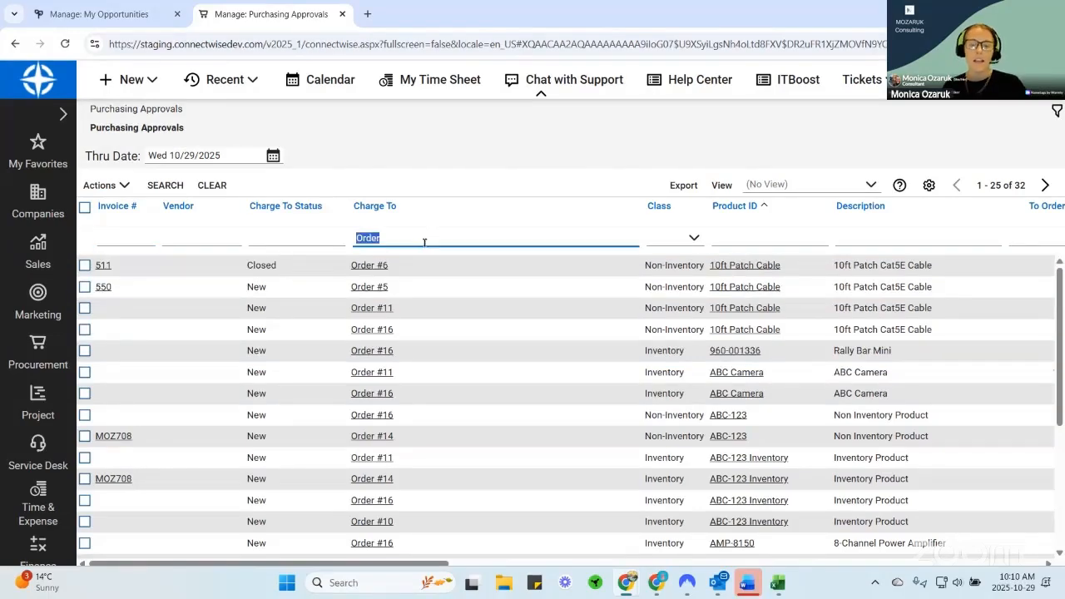
{"action": "type", "text": "Proj"}
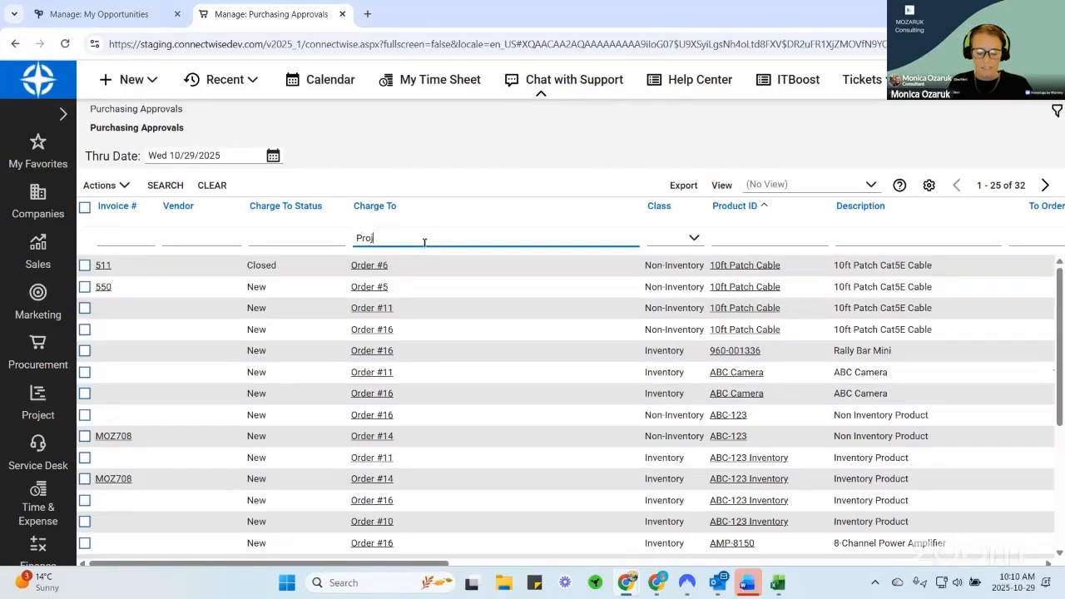
{"action": "key", "text": "Return"}
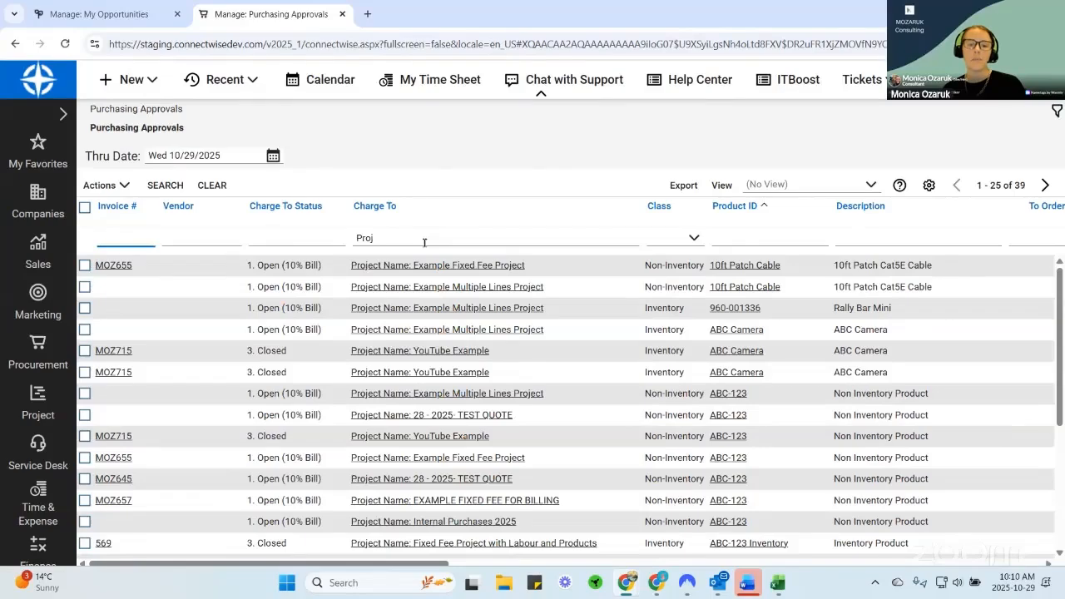
{"action": "scroll", "coordinate": [441, 373], "scroll_direction": "down", "scroll_amount": 3}
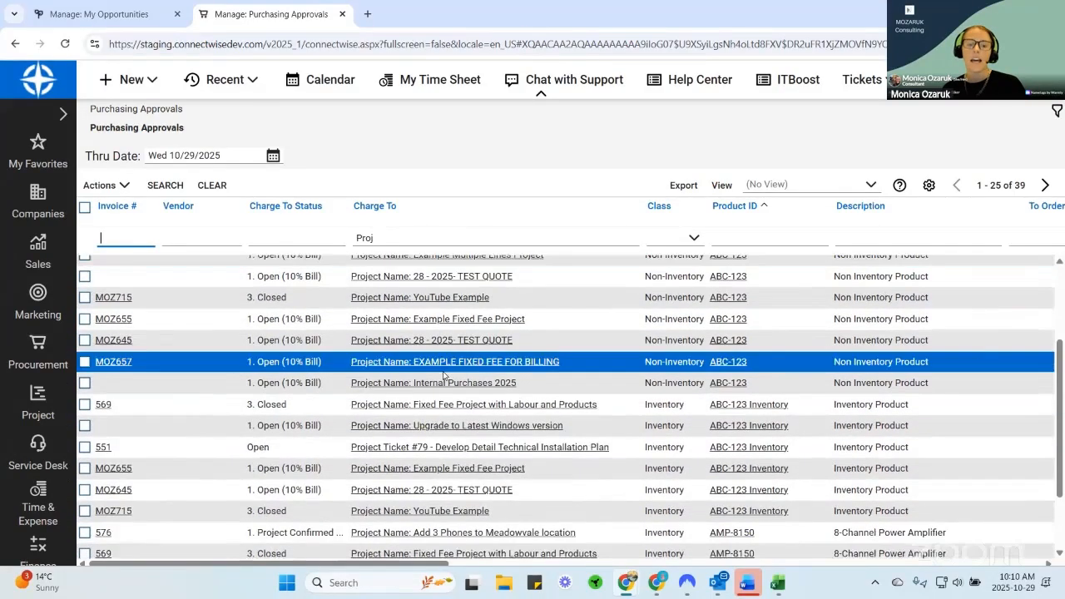
{"action": "scroll", "coordinate": [444, 376], "scroll_direction": "down", "scroll_amount": 2}
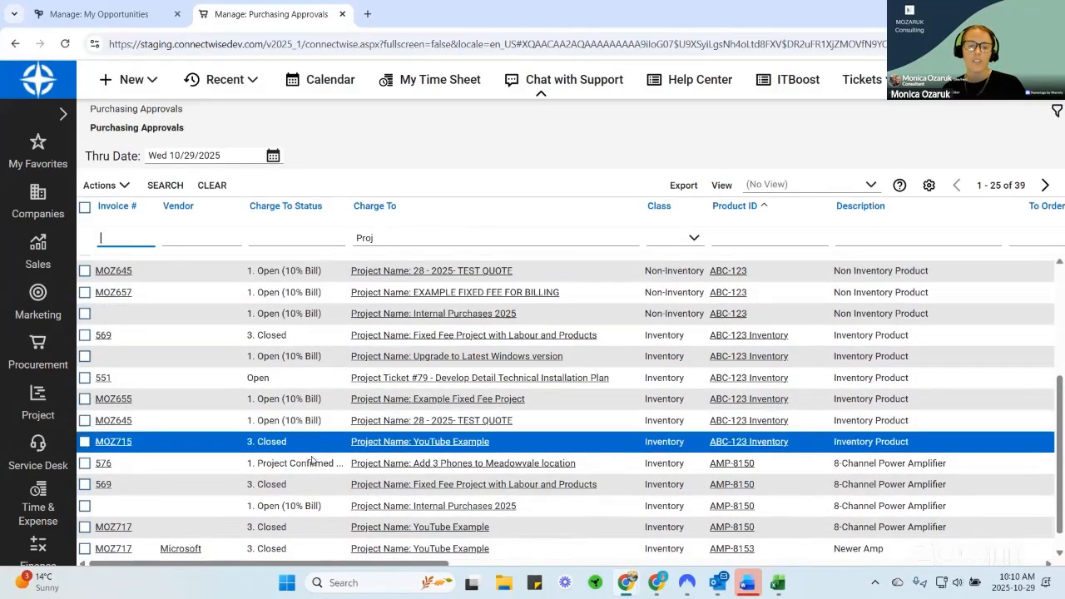
{"action": "scroll", "coordinate": [316, 466], "scroll_direction": "down", "scroll_amount": 1}
{"action": "scroll", "coordinate": [341, 487], "scroll_direction": "up", "scroll_amount": 5}
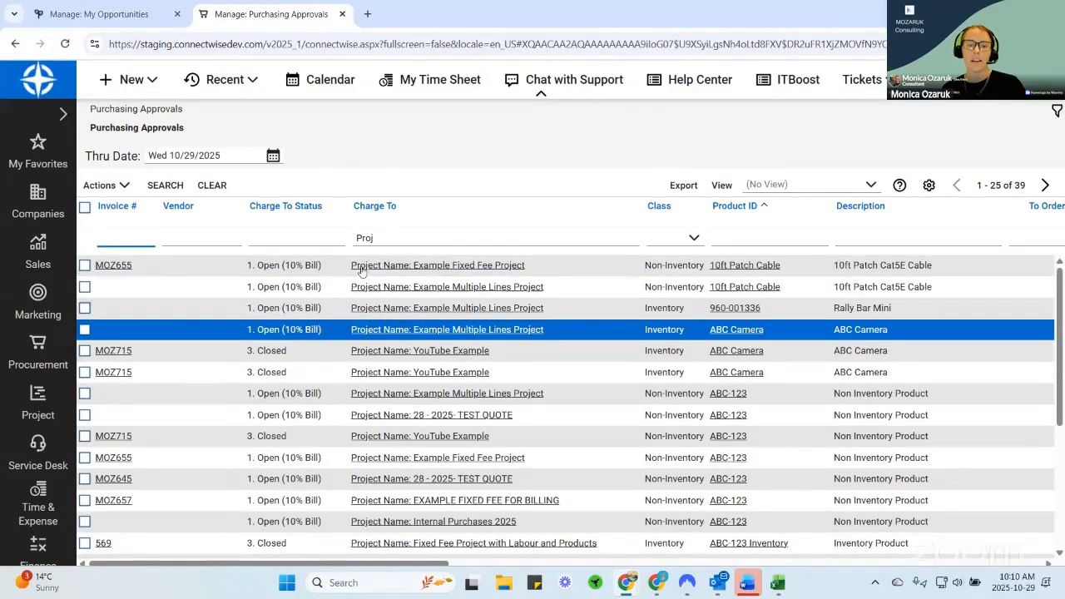
Clear the Charge To filter and look through the unfiltered approvals, including the minimum stock level order.
{"action": "double_click", "coordinate": [386, 239]}
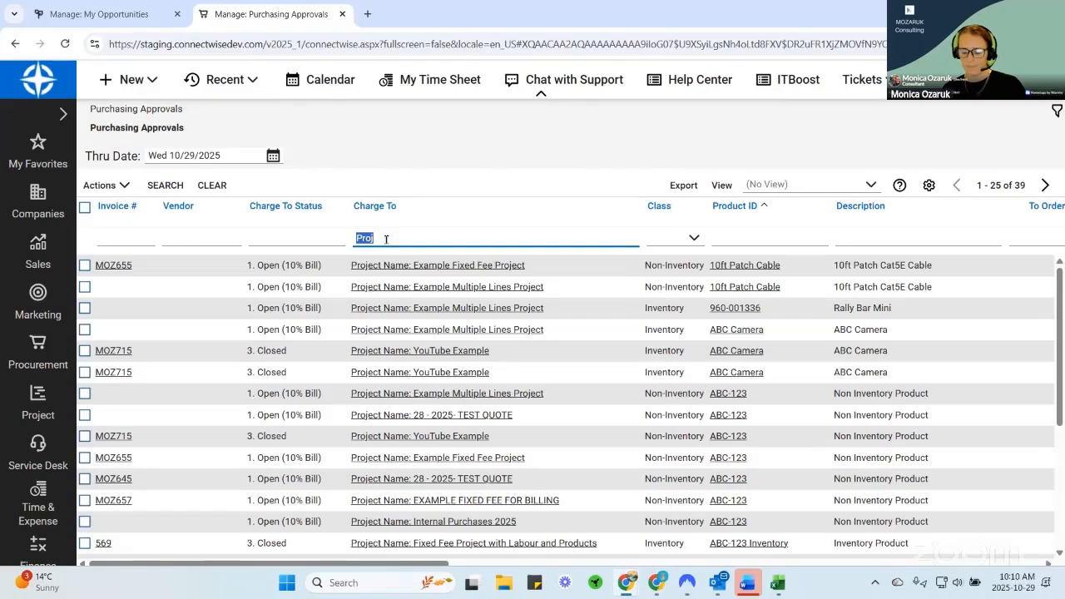
{"action": "key", "text": "BackSpace"}
{"action": "key", "text": "Return"}
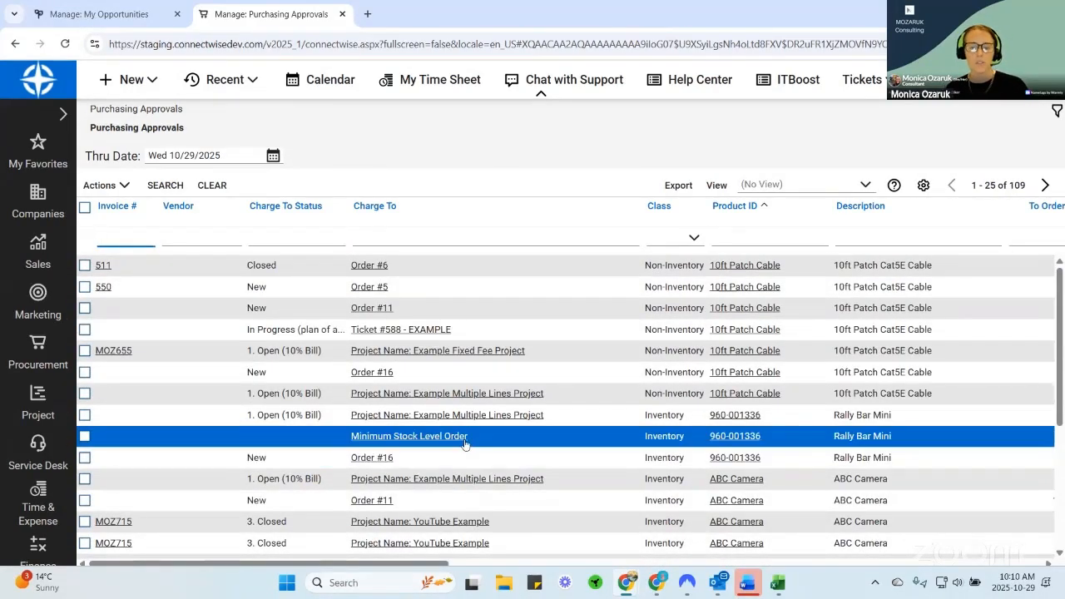
{"action": "scroll", "coordinate": [464, 445], "scroll_direction": "down", "scroll_amount": 3}
{"action": "scroll", "coordinate": [459, 416], "scroll_direction": "down", "scroll_amount": 2}
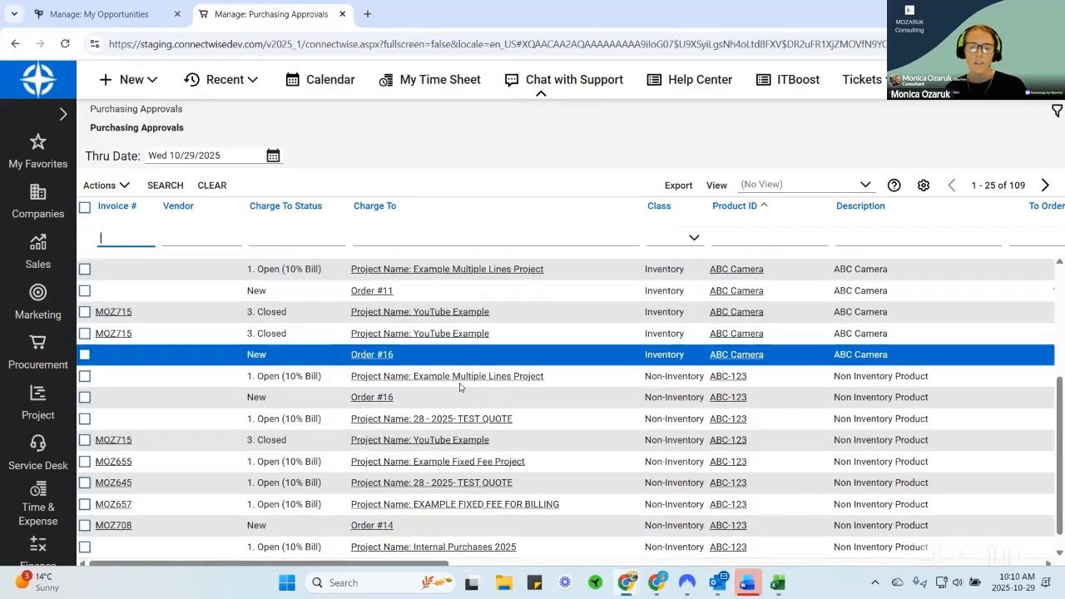
{"action": "scroll", "coordinate": [467, 489], "scroll_direction": "up", "scroll_amount": 2}
{"action": "scroll", "coordinate": [467, 489], "scroll_direction": "up", "scroll_amount": 4}
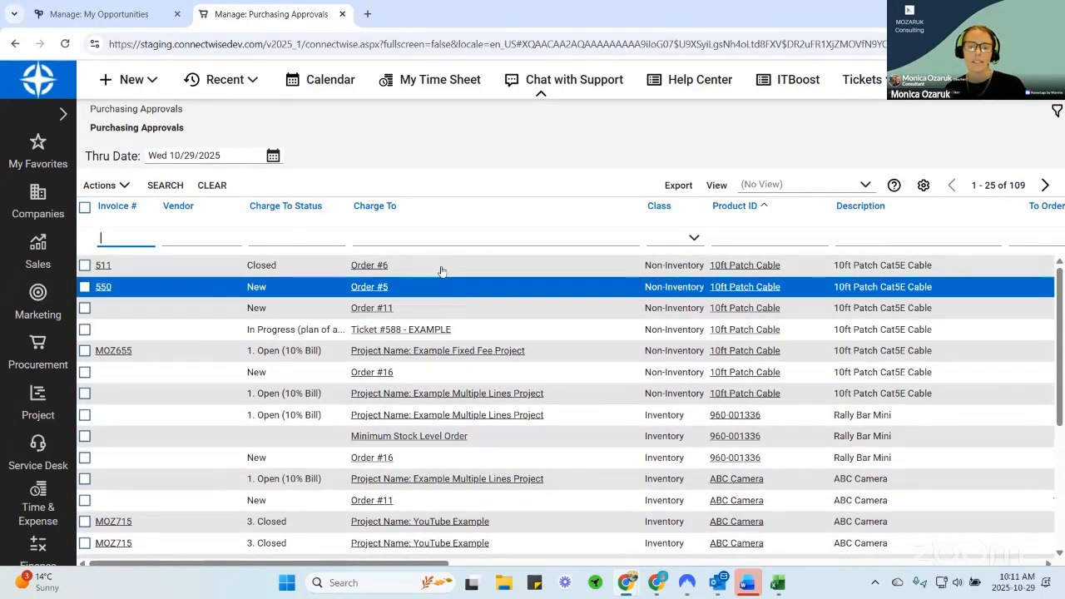
Try to filter the Charge To column by a sales order number preceded by an asterisk wildcard.
{"action": "left_click", "coordinate": [424, 238]}
{"action": "type", "text": "*19"}
{"action": "key", "text": "Return"}
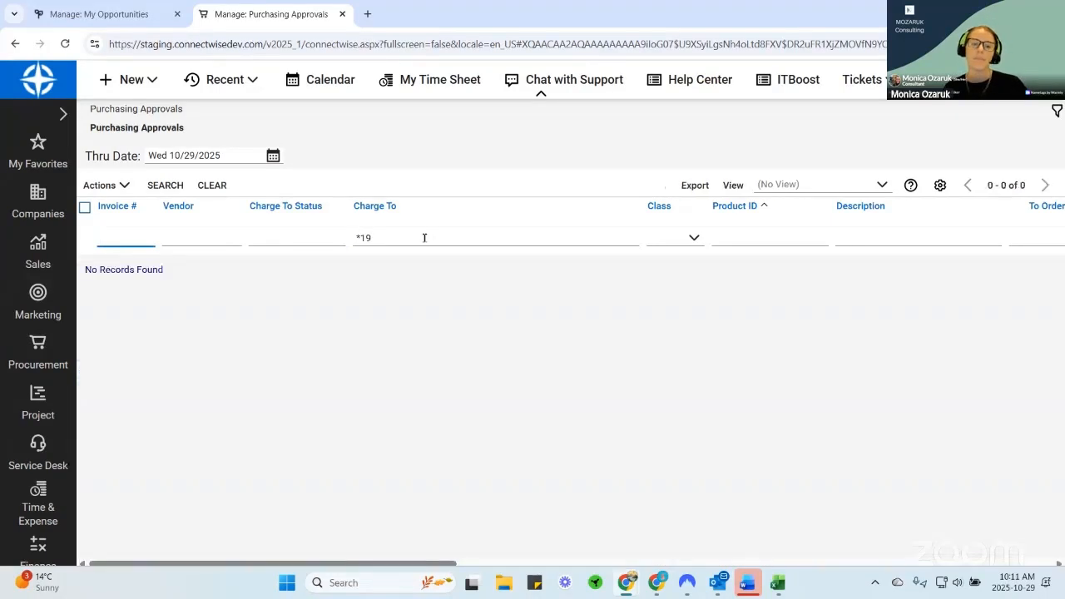
Replace the wildcard entry in the Charge To filter with "Order" and look for the new sales order's lines.
{"action": "triple_click", "coordinate": [425, 238]}
{"action": "key", "text": "BackSpace"}
{"action": "type", "text": "Order"}
{"action": "key", "text": "Return"}
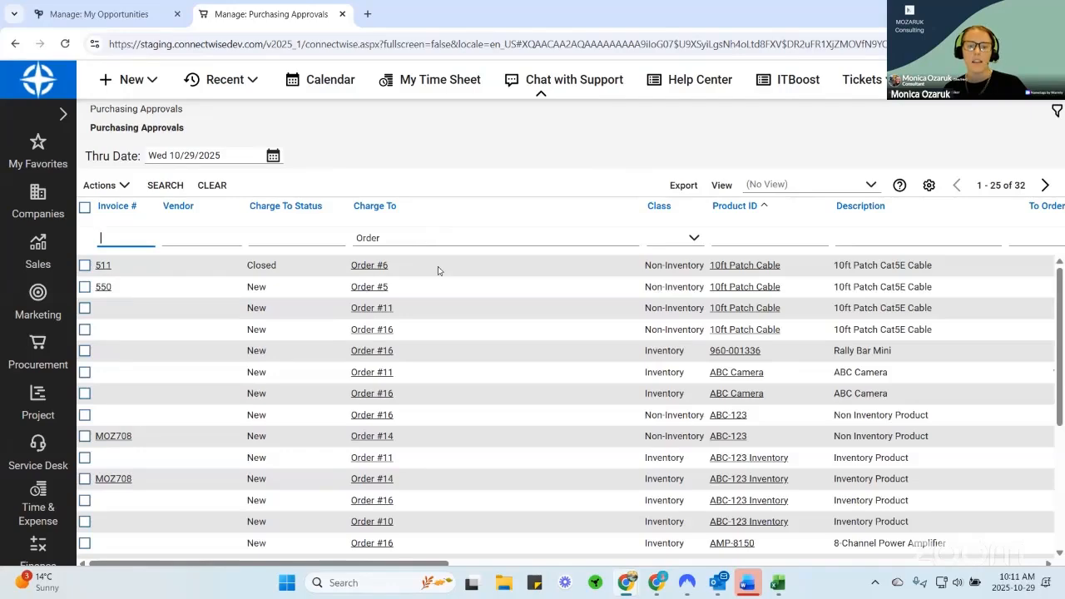
{"action": "scroll", "coordinate": [469, 424], "scroll_direction": "down", "scroll_amount": 4}
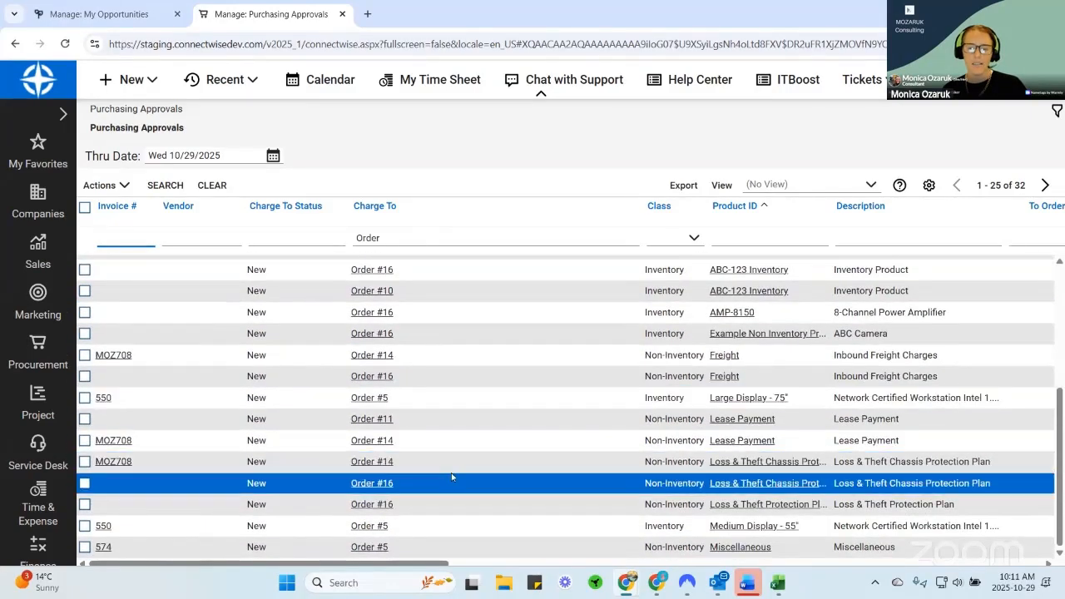
Switch to the new sales order and check its order number, conversions and products.
{"action": "left_click", "coordinate": [91, 14]}
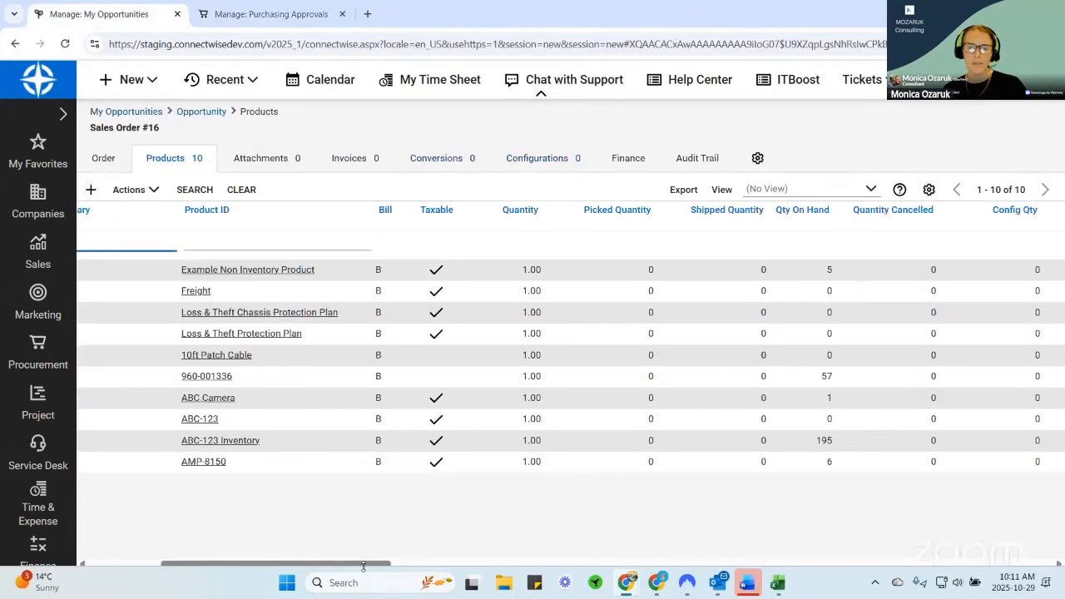
{"action": "left_click", "coordinate": [441, 159]}
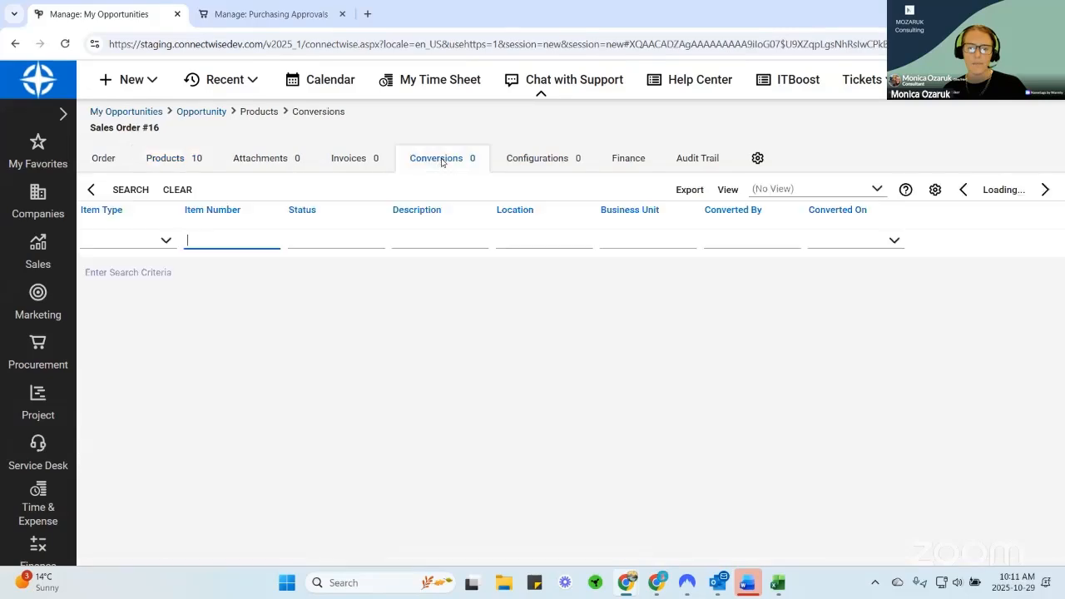
{"action": "left_click", "coordinate": [173, 160]}
Narrow the Purchasing Approvals Charge To filter to the new sales order's number and compare the lines with that order's products.
{"action": "left_click", "coordinate": [253, 15]}
{"action": "left_click", "coordinate": [400, 238]}
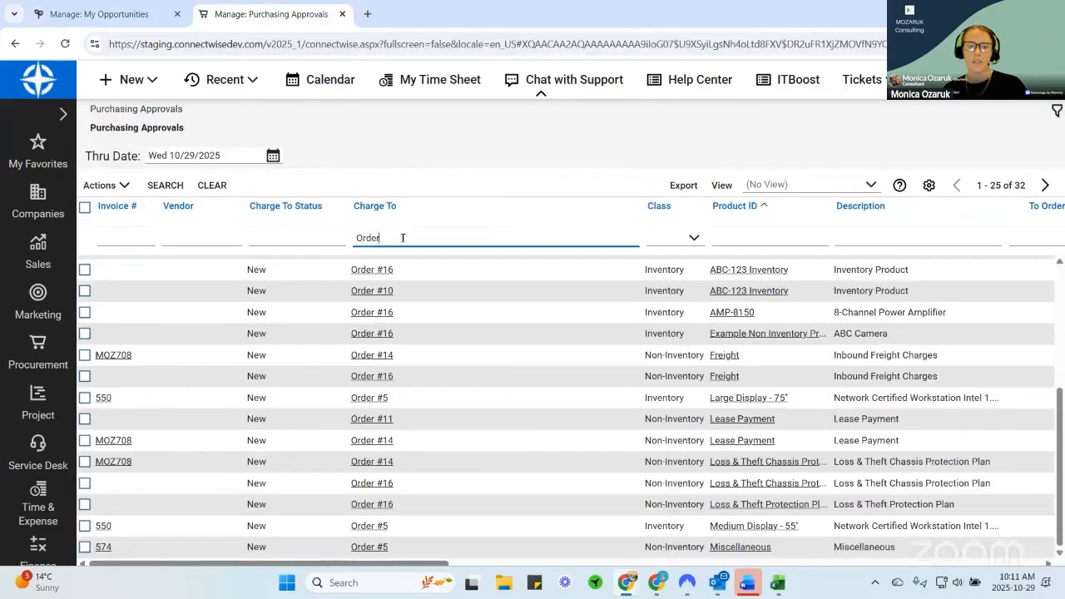
{"action": "type", "text": "#16"}
{"action": "key", "text": "Return"}
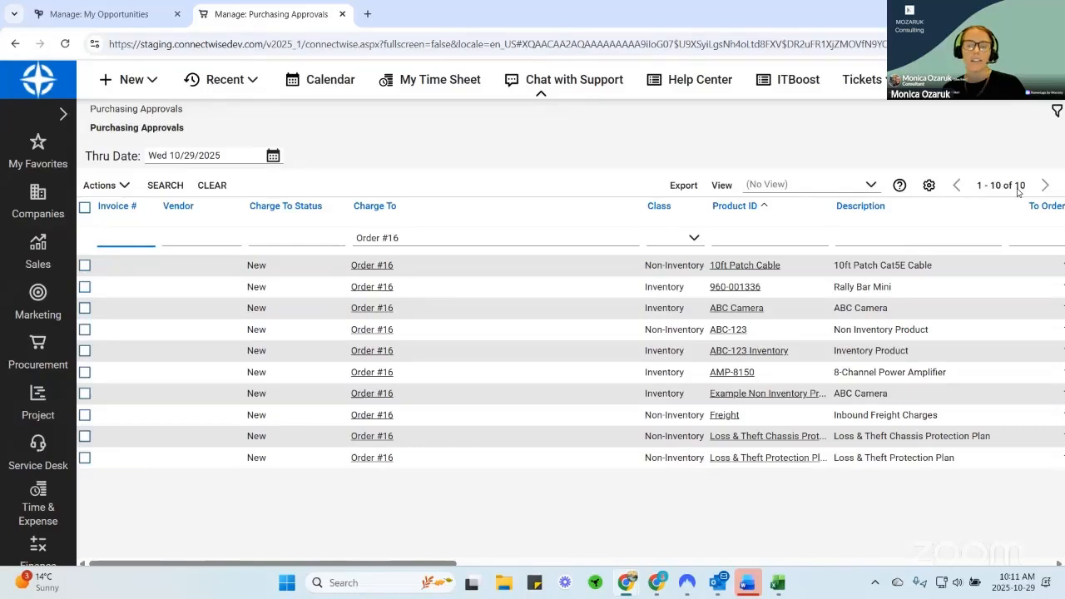
{"action": "left_click", "coordinate": [83, 13]}
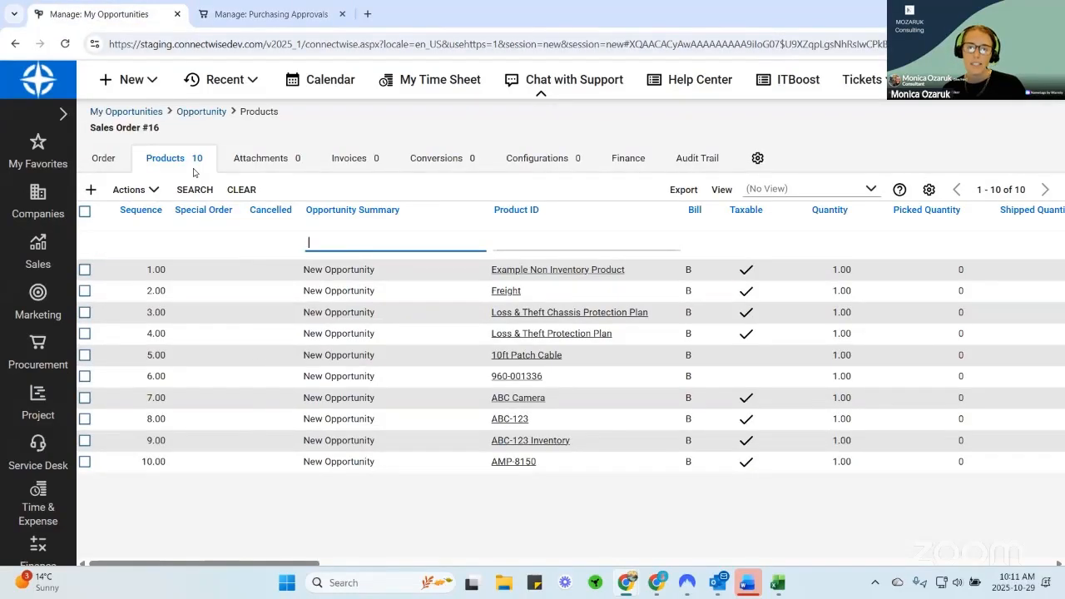
{"action": "left_click", "coordinate": [247, 14]}
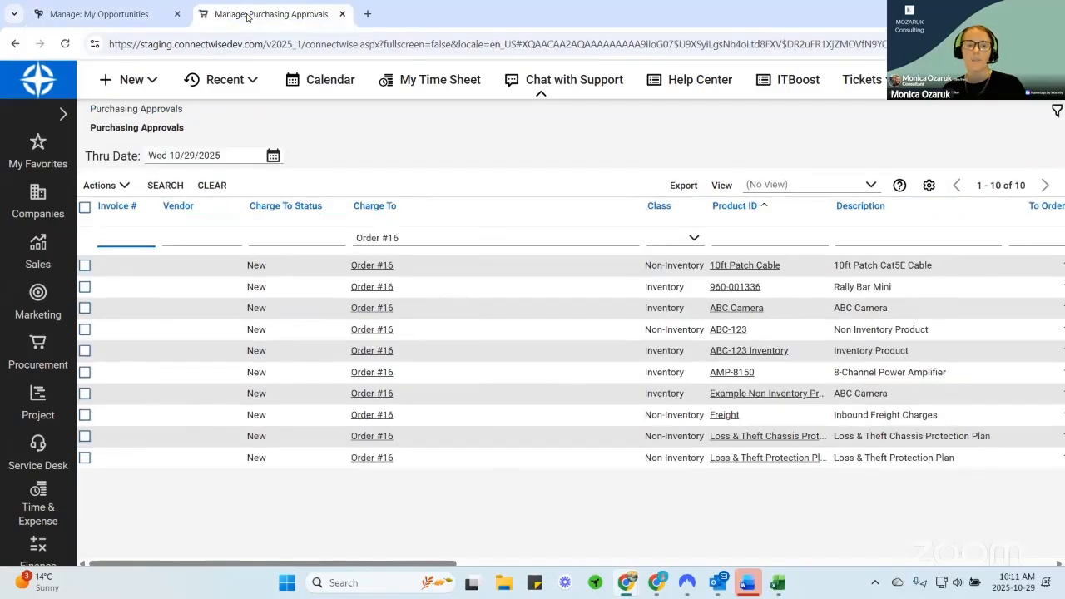
Approve all ten product lines of the new sales order for purchasing.
{"action": "left_click", "coordinate": [84, 208]}
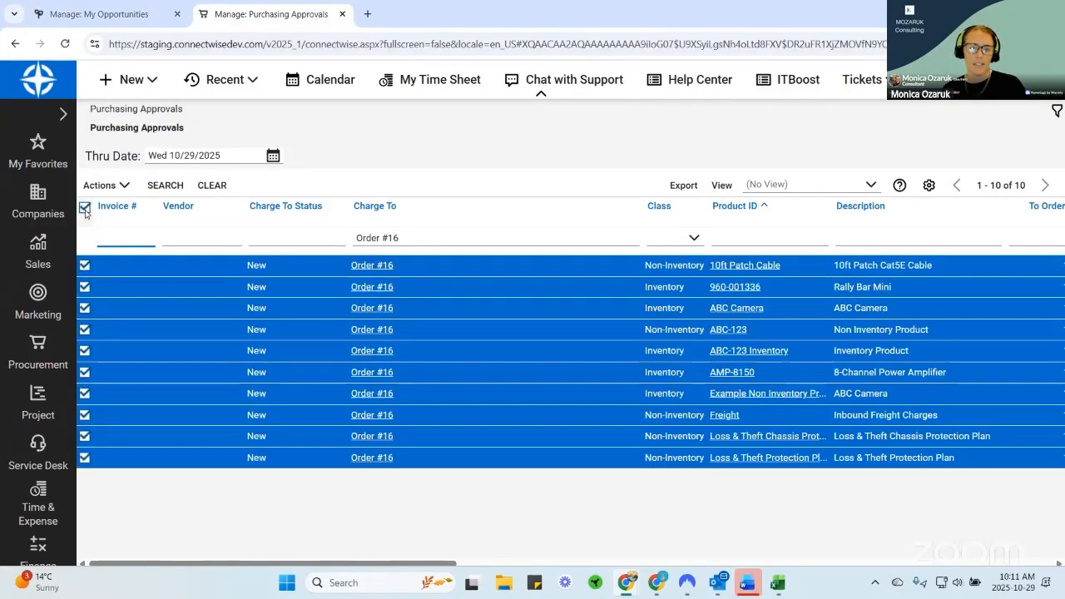
{"action": "left_click", "coordinate": [108, 188]}
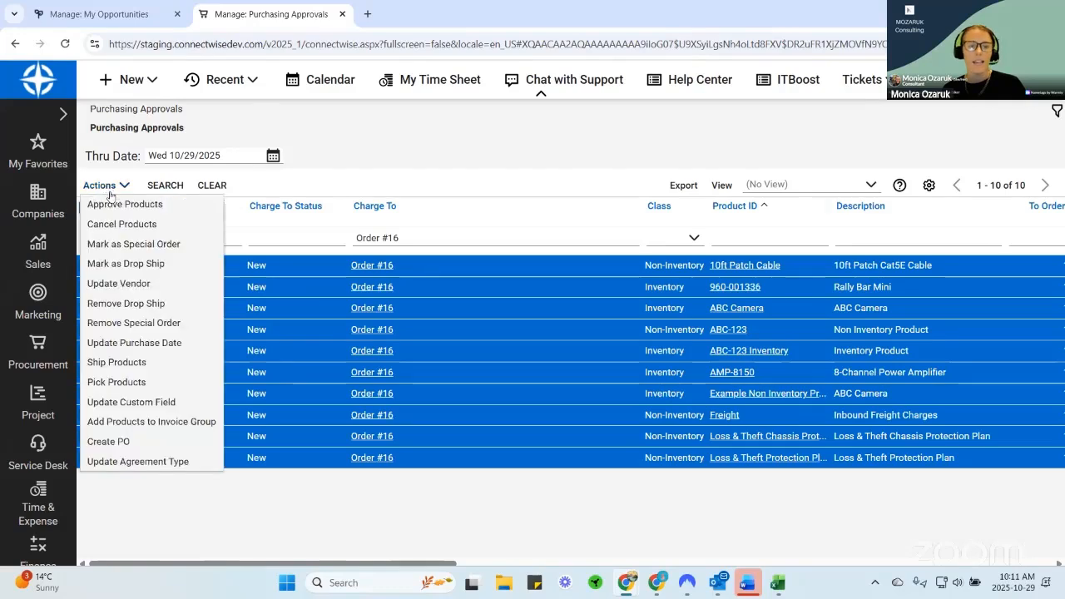
{"action": "left_click", "coordinate": [124, 206]}
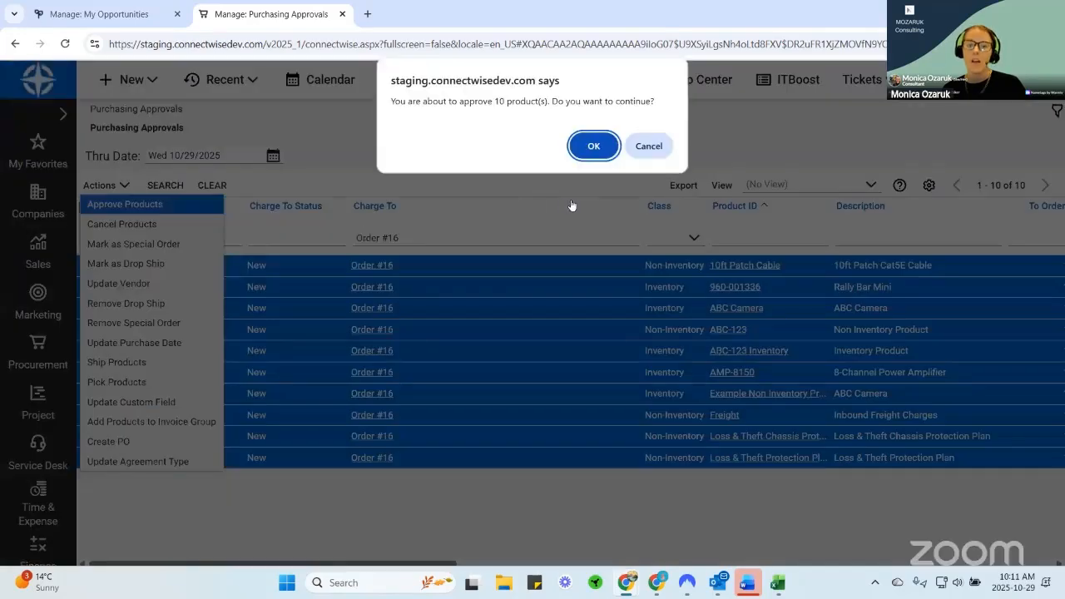
{"action": "left_click", "coordinate": [593, 146]}
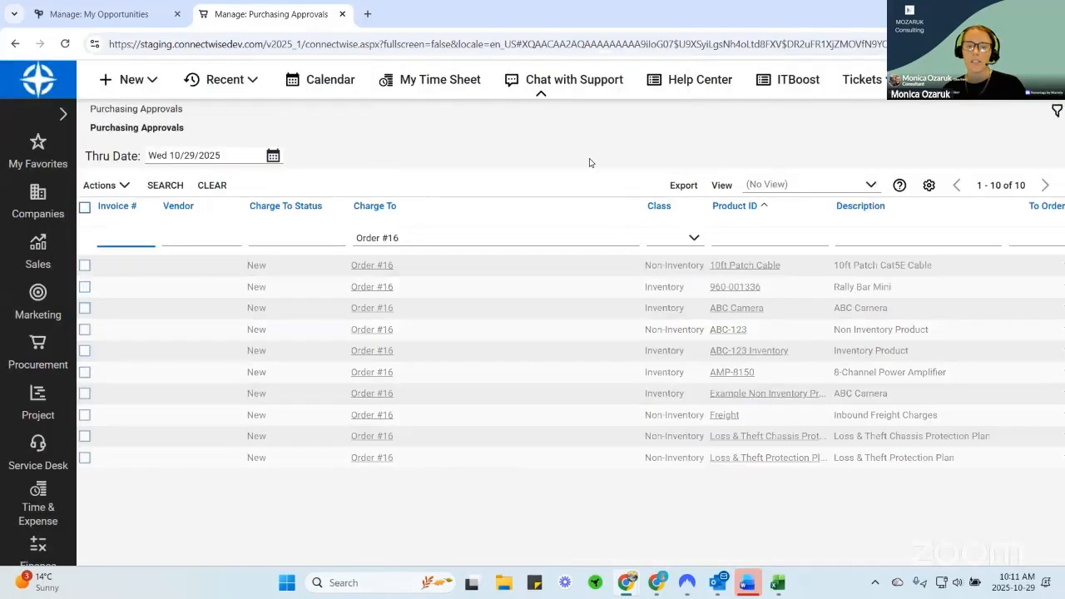
Clear the Charge To filter in Purchasing Approvals and look through the lines still awaiting approval.
{"action": "triple_click", "coordinate": [464, 235]}
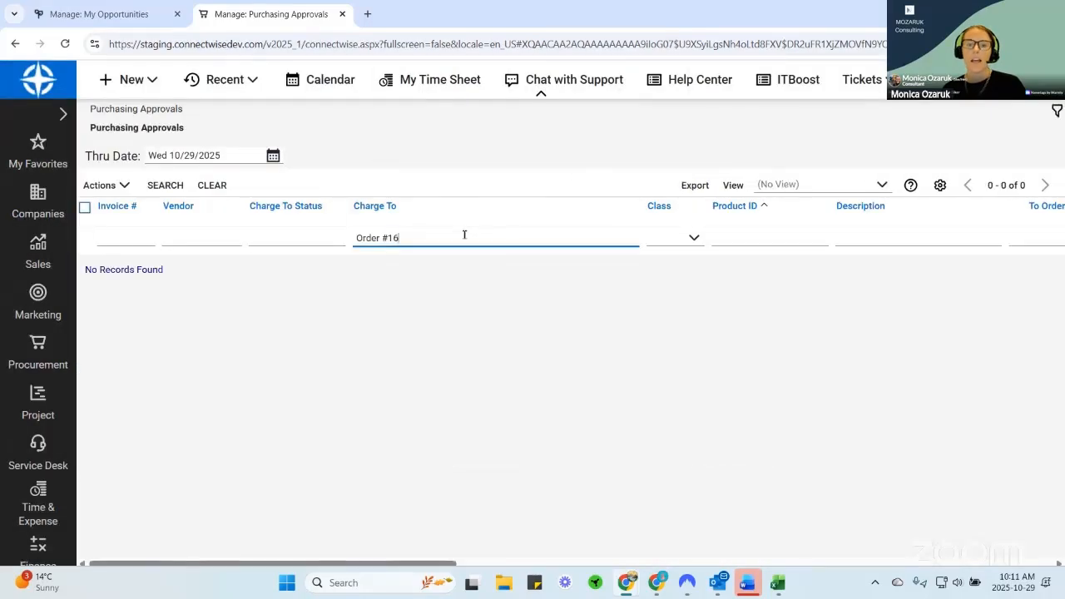
{"action": "key", "text": "BackSpace"}
{"action": "key", "text": "Return"}
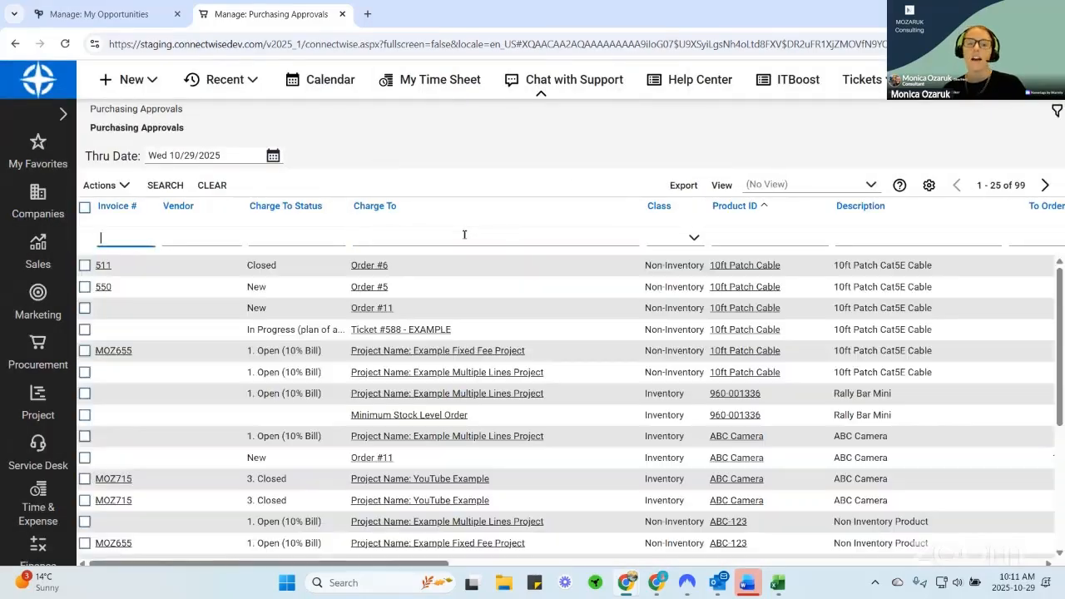
{"action": "scroll", "coordinate": [492, 352], "scroll_direction": "down", "scroll_amount": 3}
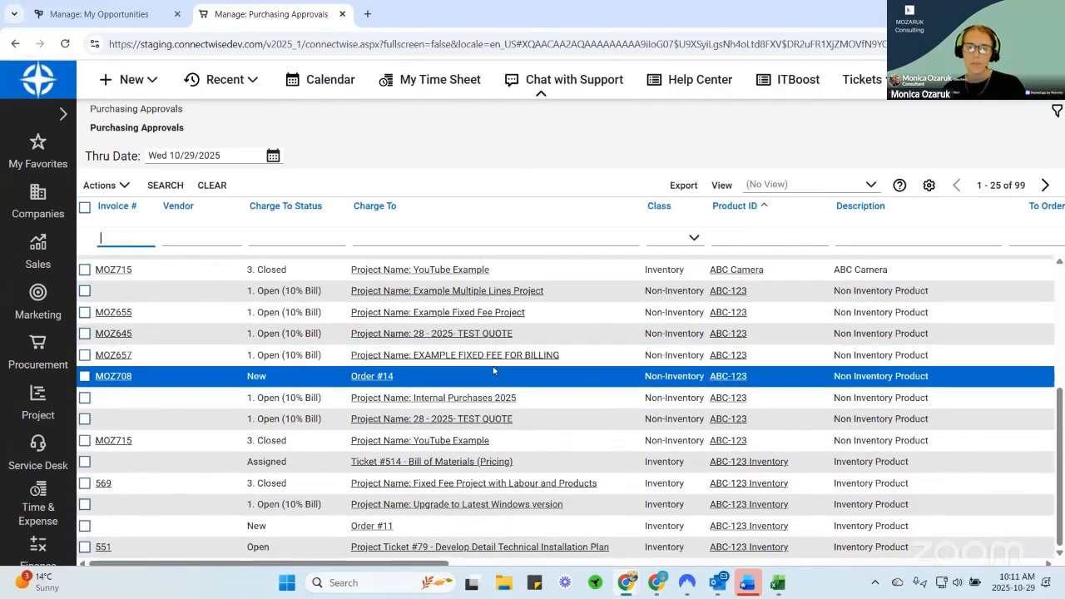
{"action": "scroll", "coordinate": [511, 374], "scroll_direction": "up", "scroll_amount": 3}
{"action": "scroll", "coordinate": [511, 374], "scroll_direction": "up", "scroll_amount": 1}
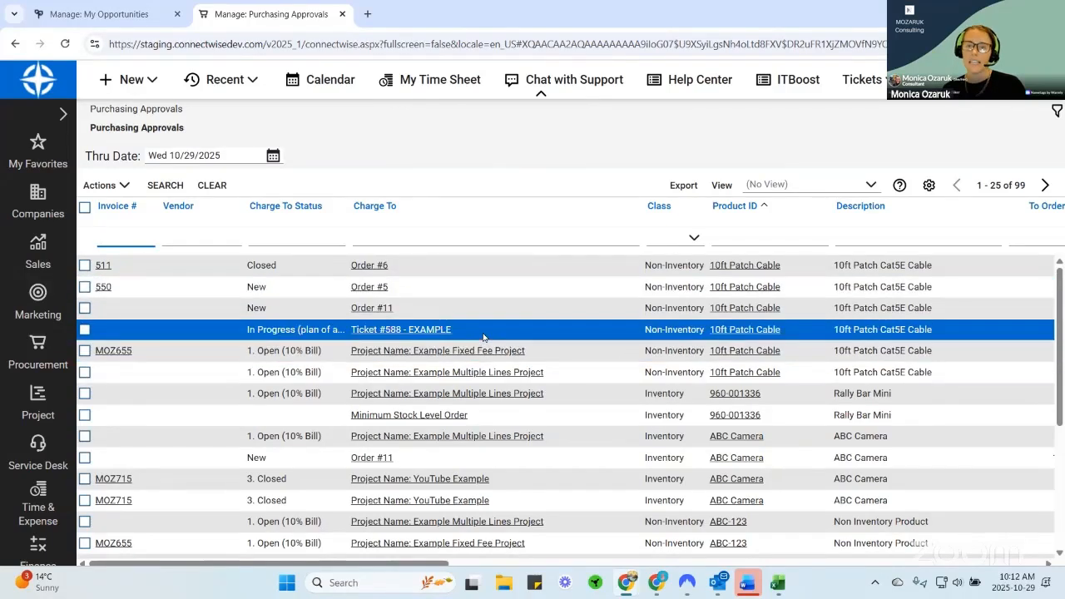
Filter the Purchasing Approvals lines by the Charge To Status "closed".
{"action": "left_click", "coordinate": [314, 239]}
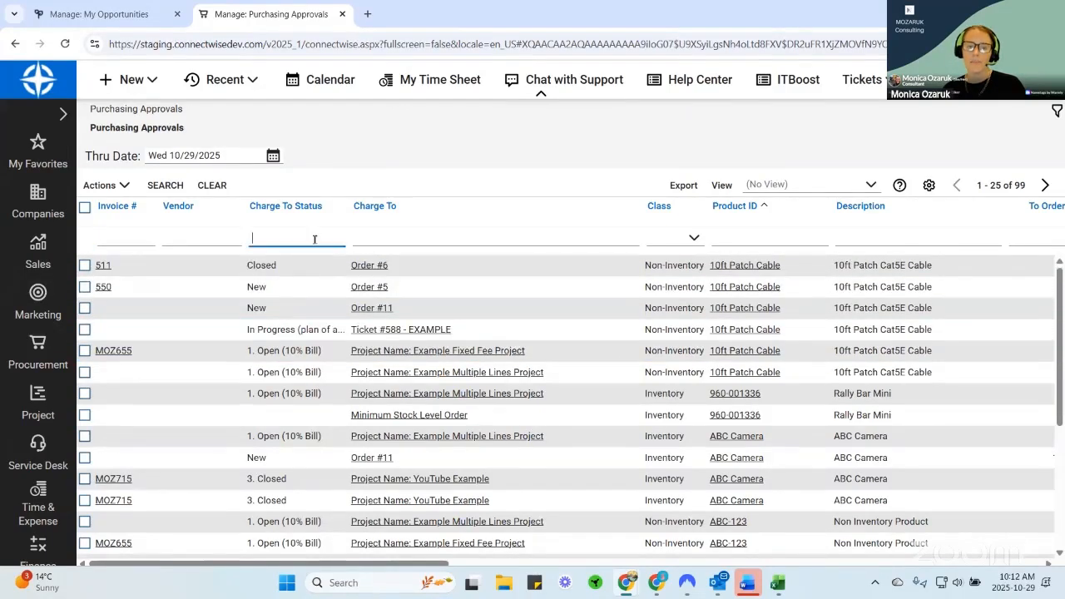
{"action": "type", "text": "clease"}
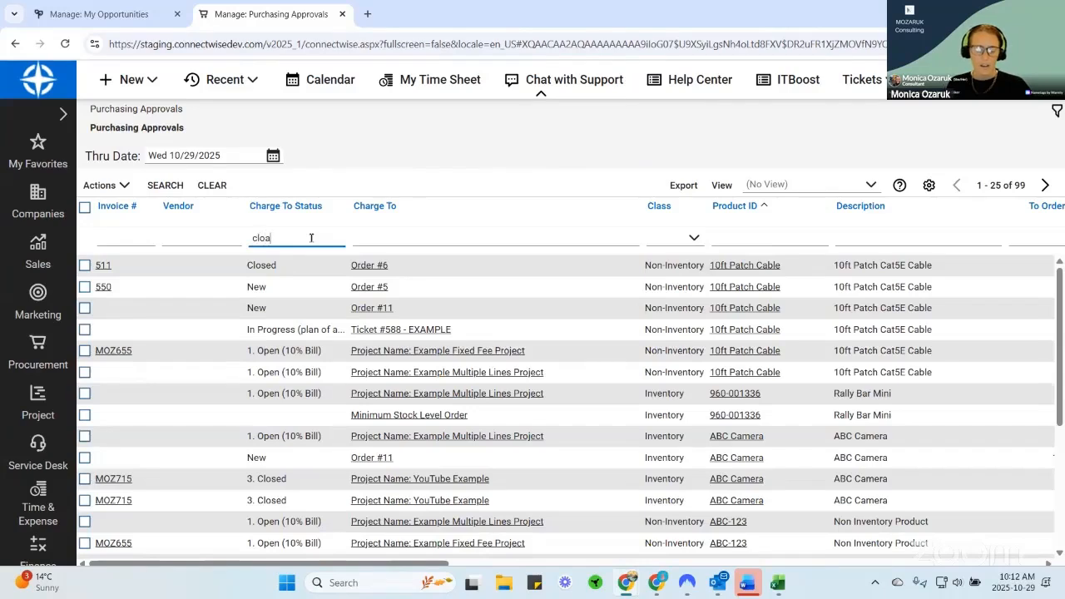
{"action": "key", "text": "BackSpace"}
{"action": "key", "text": "BackSpace"}
{"action": "key", "text": "BackSpace"}
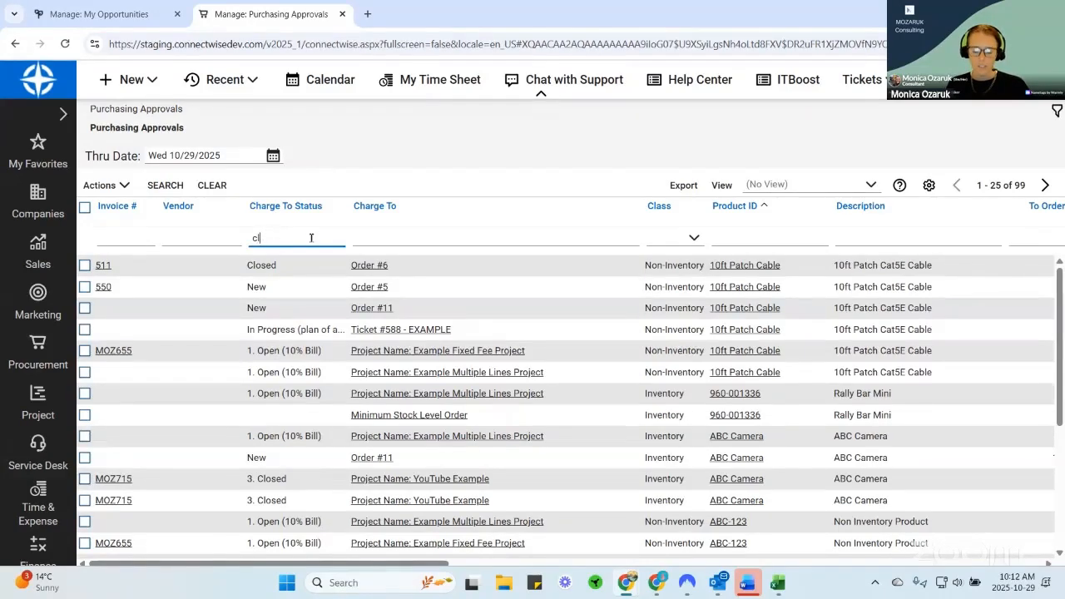
{"action": "type", "text": "sed"}
{"action": "key", "text": "Return"}
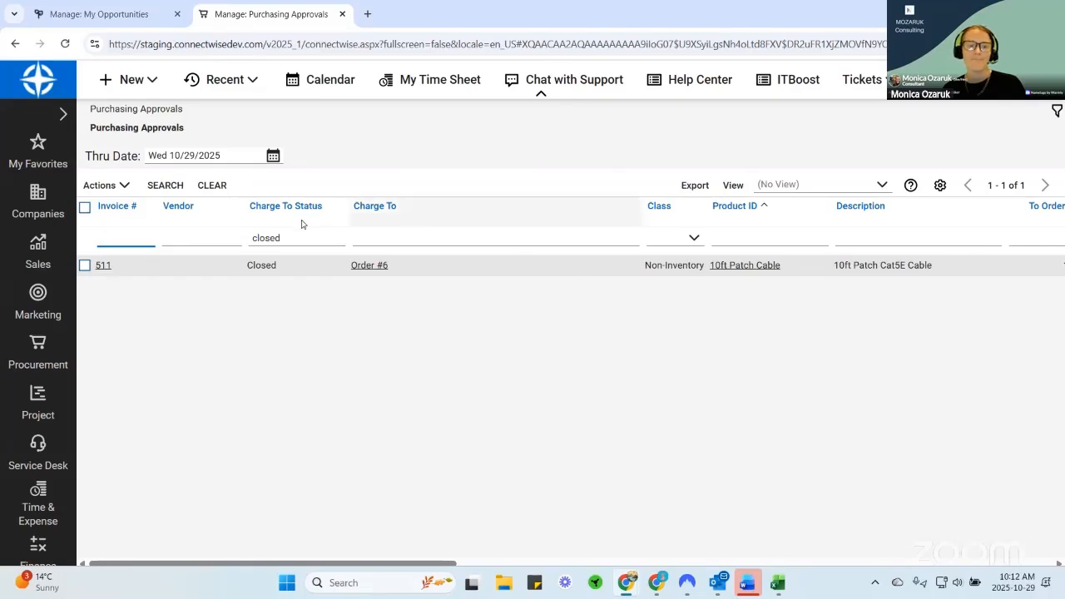
Open the procurement Purchasing list and review the approved products waiting to be ordered.
{"action": "left_click", "coordinate": [48, 356]}
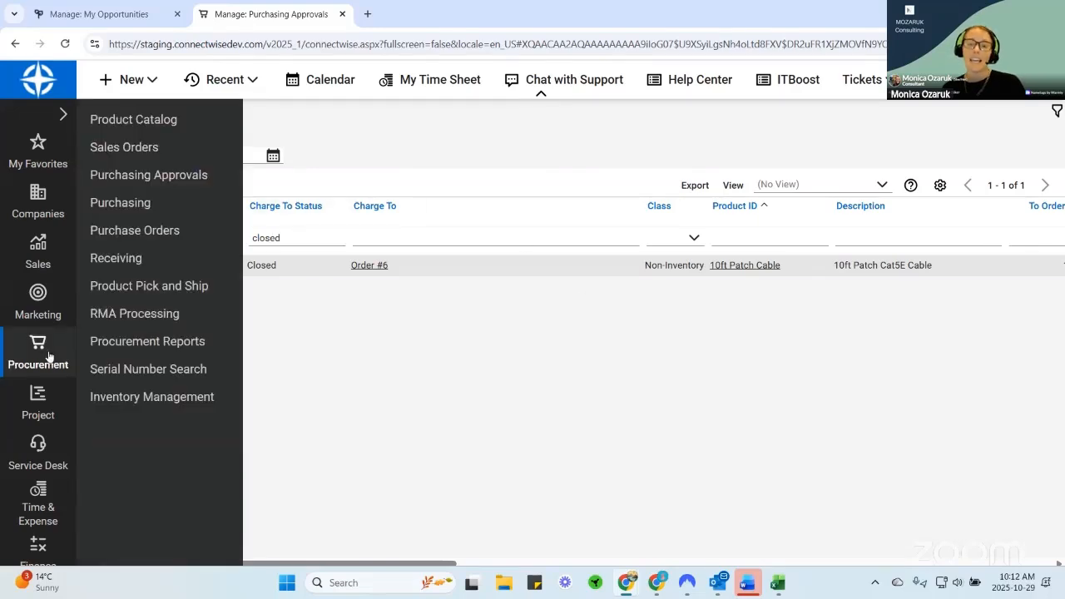
{"action": "left_click", "coordinate": [120, 204]}
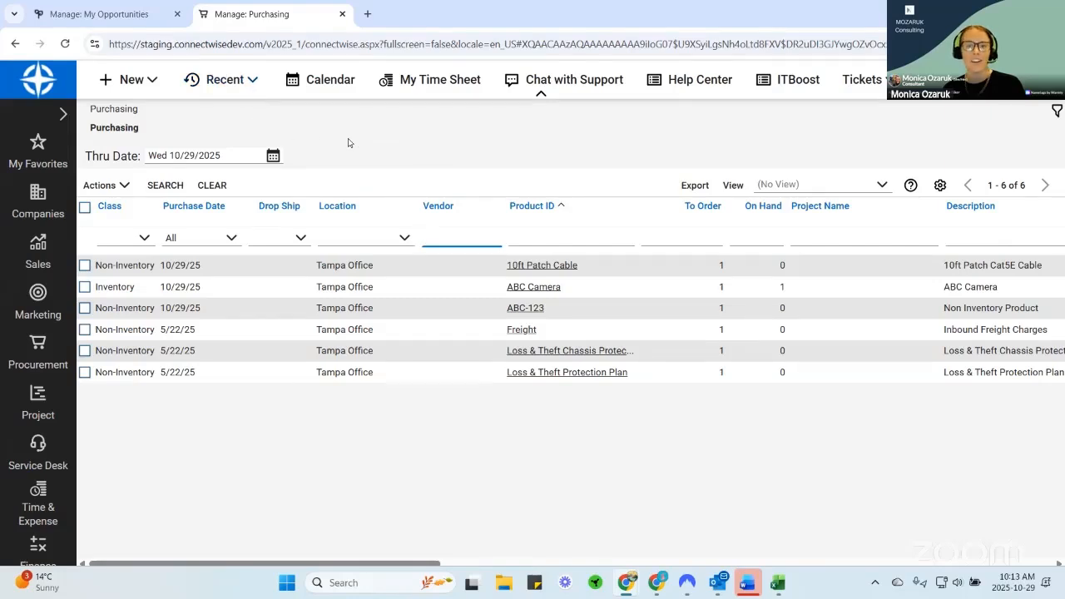
In the new sales order's product list, move the Qty On Hand column beside Quantity and sort by it in ascending order.
{"action": "left_click", "coordinate": [109, 16]}
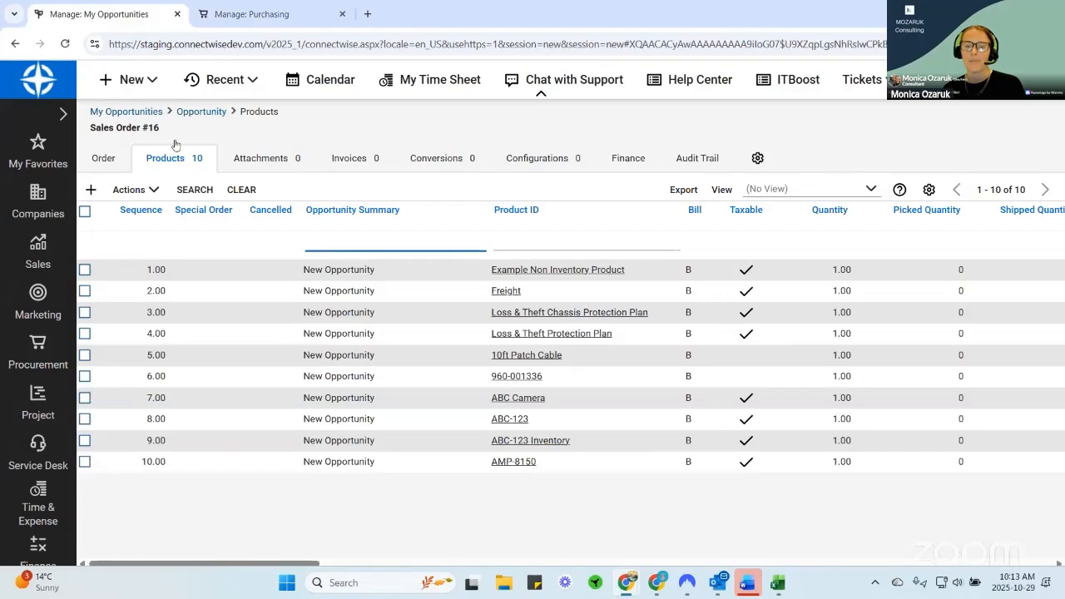
{"action": "left_click_drag", "start_coordinate": [258, 566], "coordinate": [325, 574]}
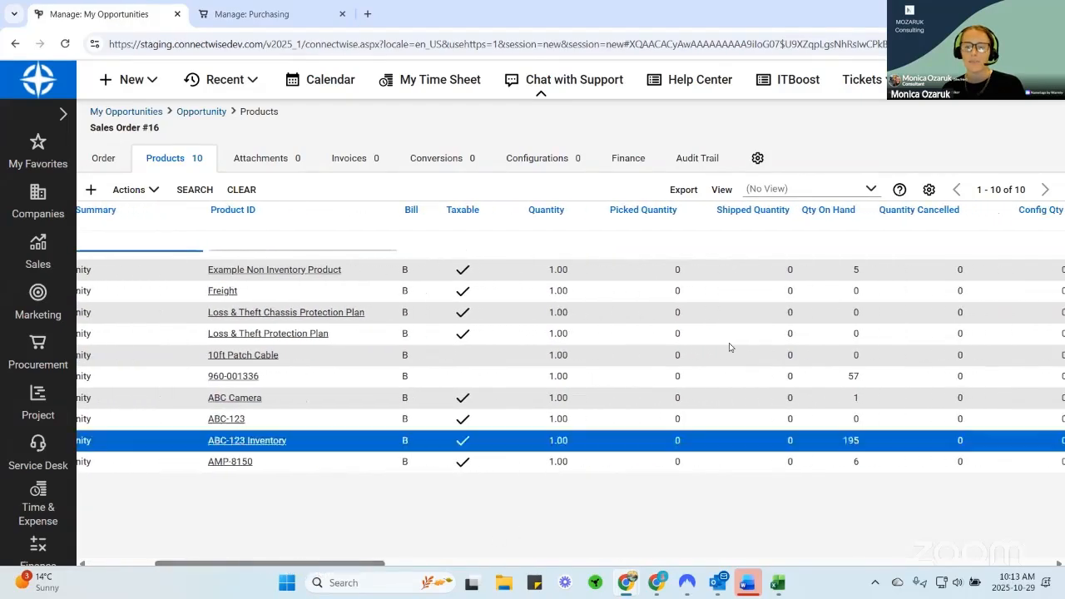
{"action": "left_click_drag", "start_coordinate": [828, 216], "coordinate": [609, 224]}
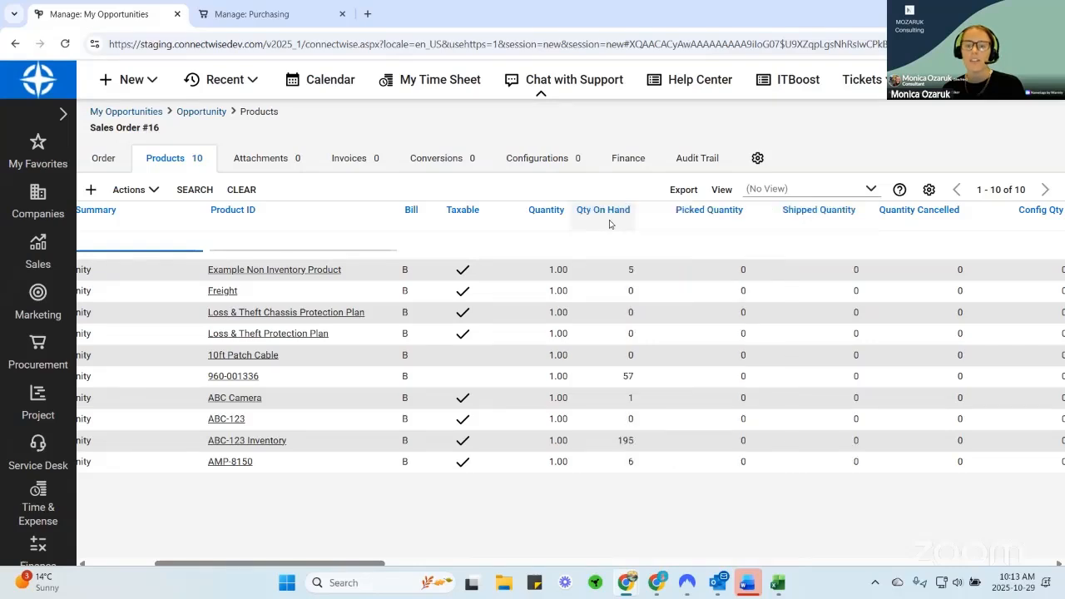
{"action": "left_click", "coordinate": [609, 224]}
{"action": "left_click", "coordinate": [882, 470]}
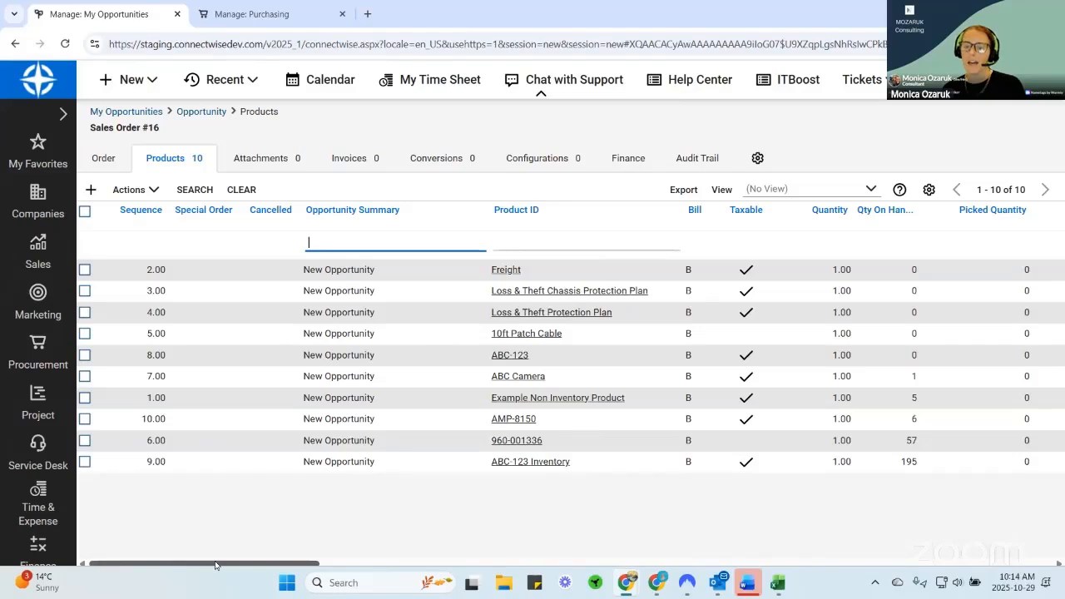
{"action": "left_click_drag", "start_coordinate": [215, 565], "coordinate": [198, 588]}
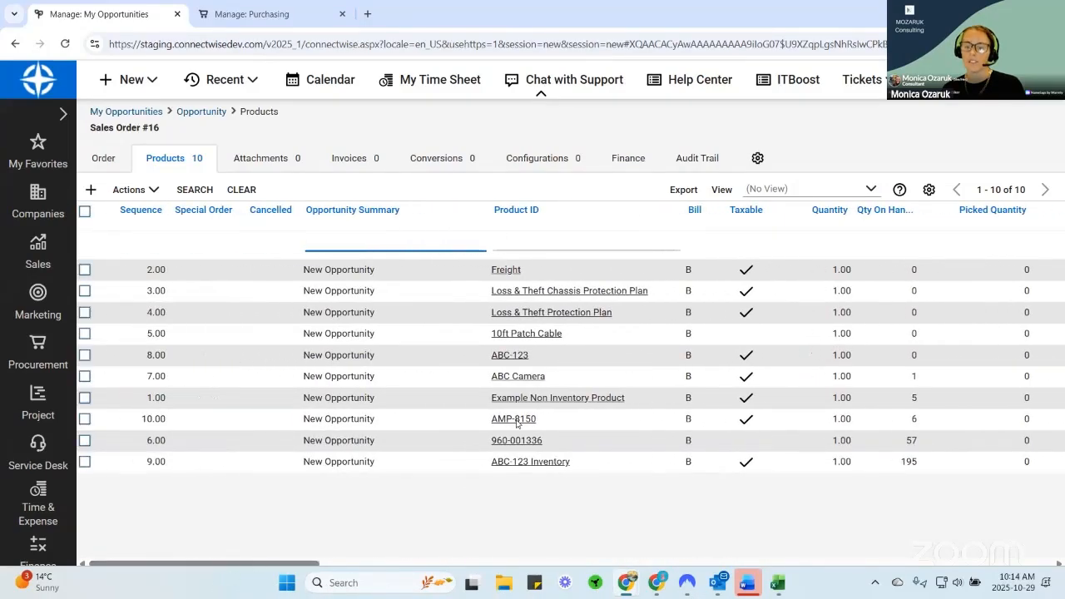
Mark the sales order's AMP-8150 product as a Special Order, then save and close it.
{"action": "left_click", "coordinate": [535, 381]}
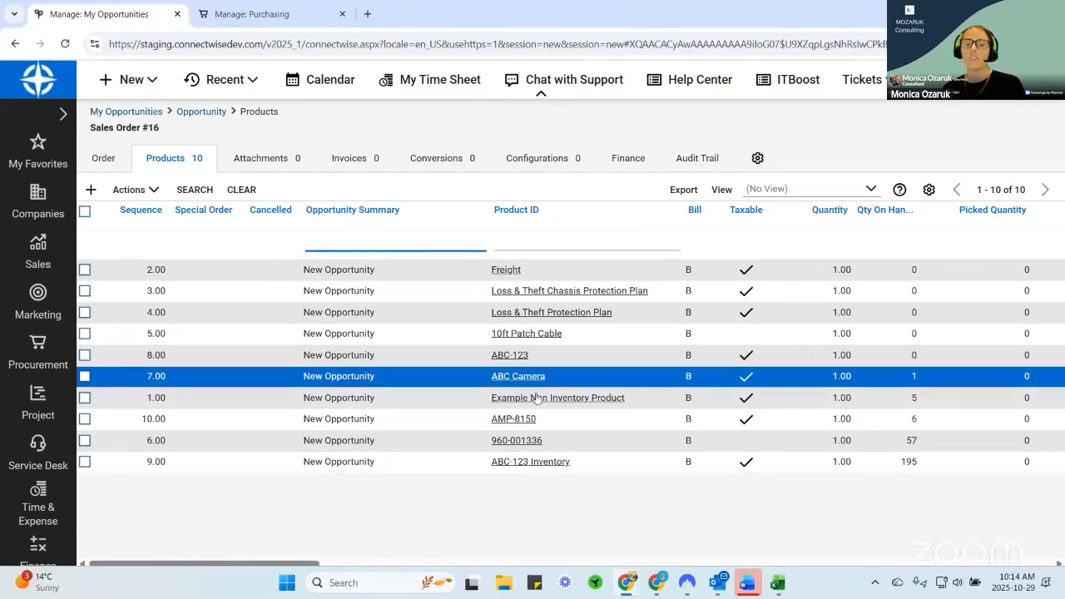
{"action": "left_click", "coordinate": [523, 421]}
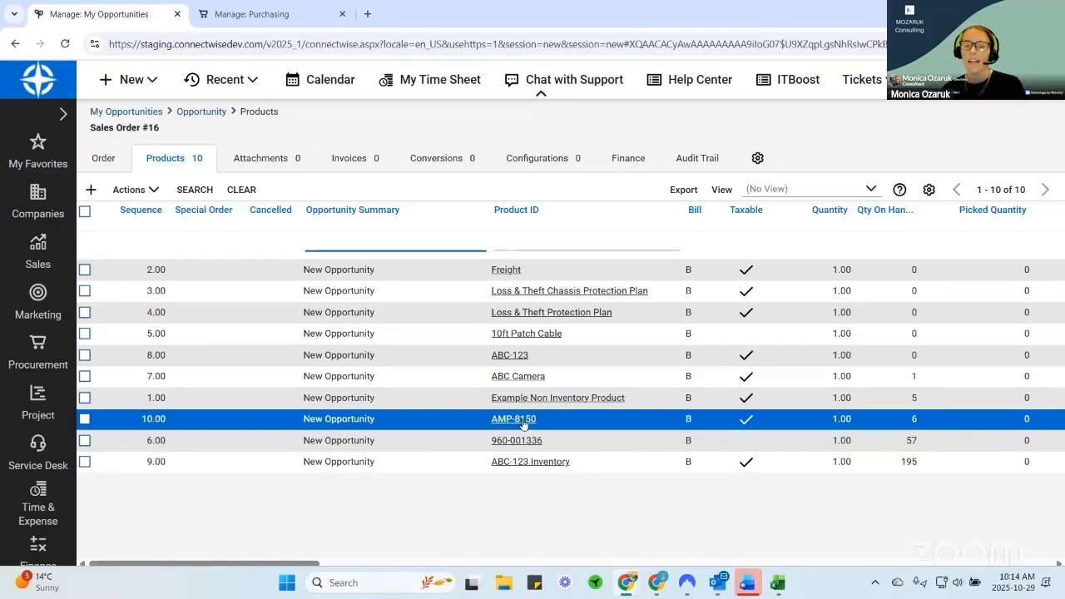
{"action": "left_click", "coordinate": [521, 422]}
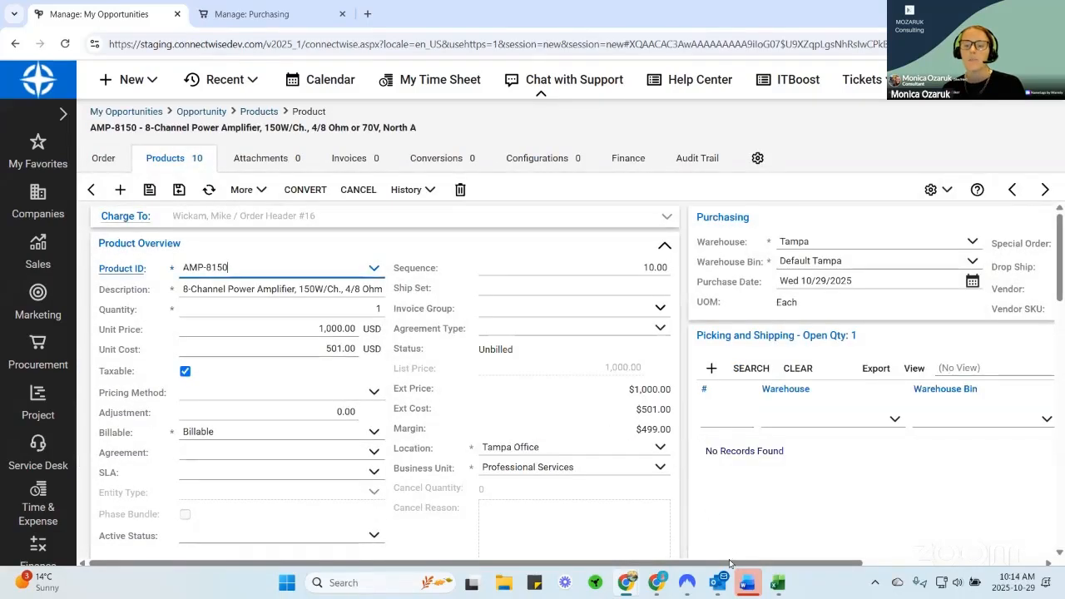
{"action": "left_click_drag", "start_coordinate": [734, 563], "coordinate": [958, 563]}
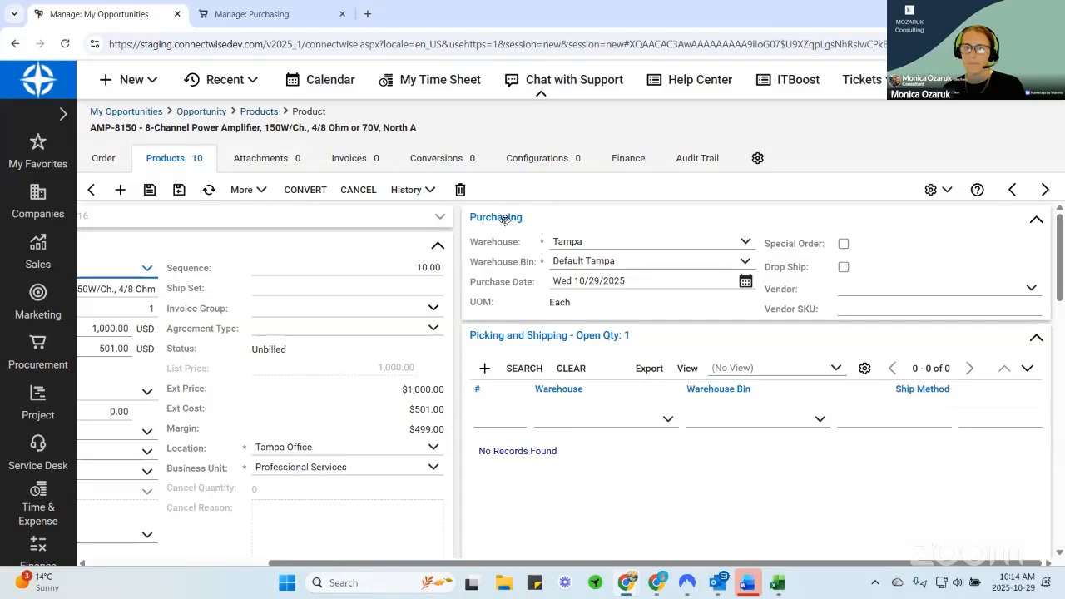
{"action": "left_click", "coordinate": [844, 245]}
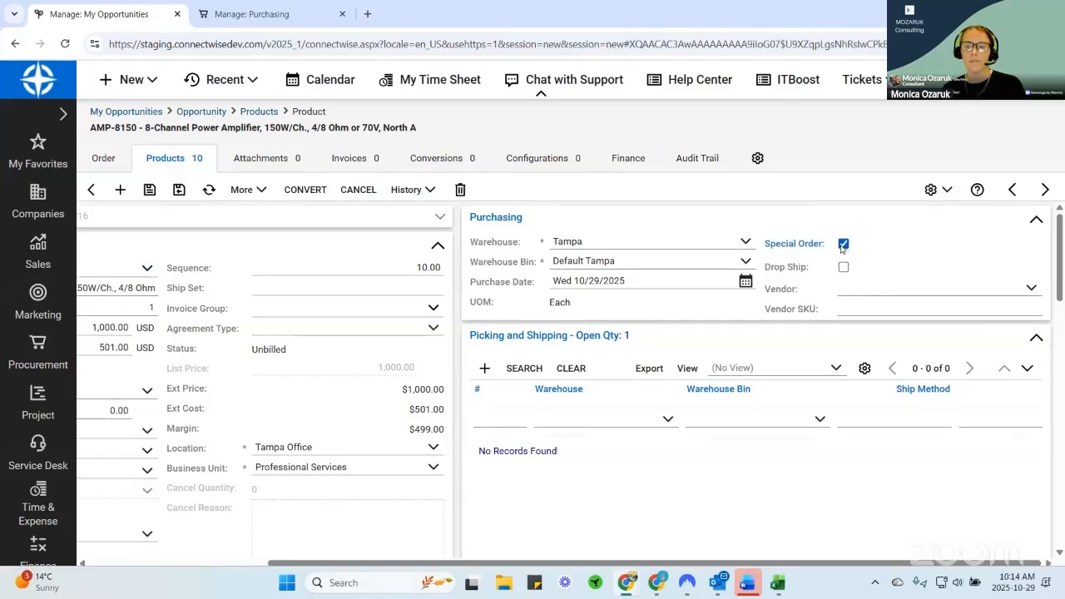
{"action": "left_click", "coordinate": [179, 190]}
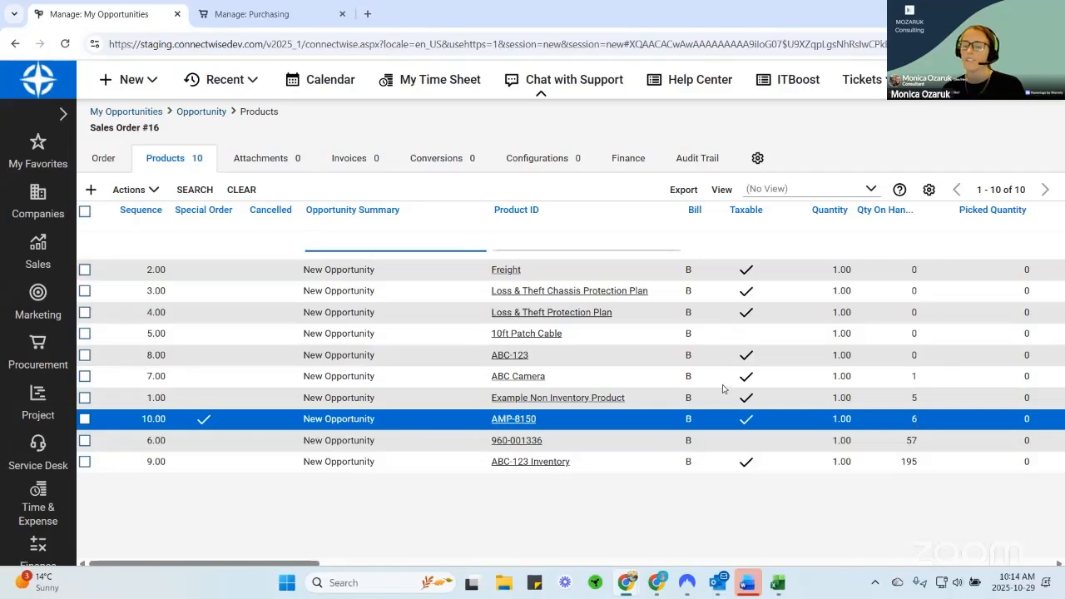
Switch to the Purchasing list and refresh it to look for the AMP-8150 special order.
{"action": "left_click", "coordinate": [258, 14]}
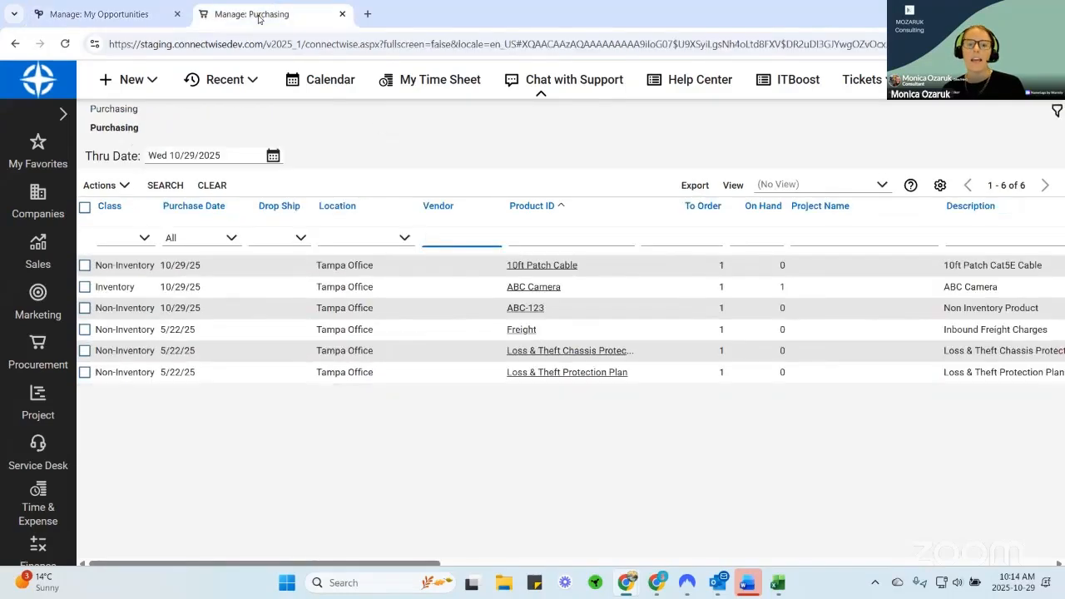
{"action": "left_click", "coordinate": [163, 186]}
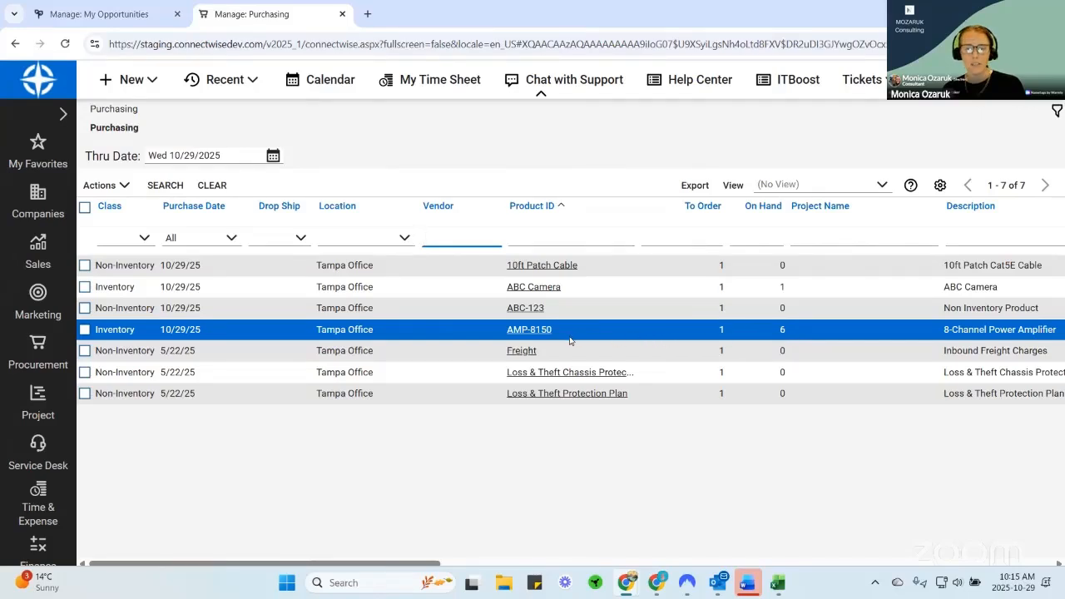
Reopen AMP-8150 on the sales order, mark it as Drop Ship and save the record.
{"action": "left_click", "coordinate": [99, 14]}
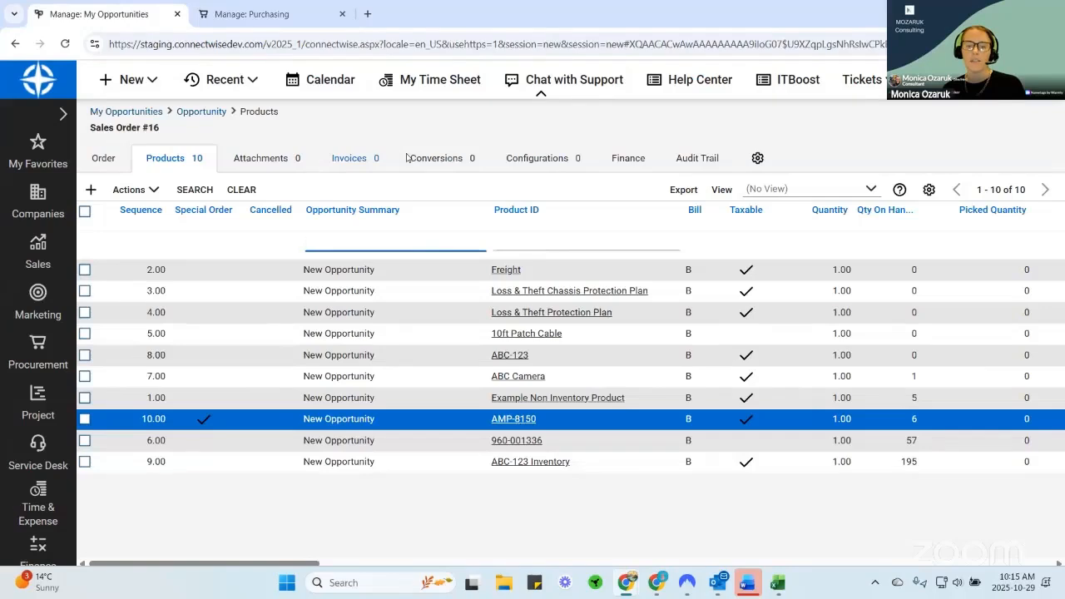
{"action": "left_click", "coordinate": [514, 421]}
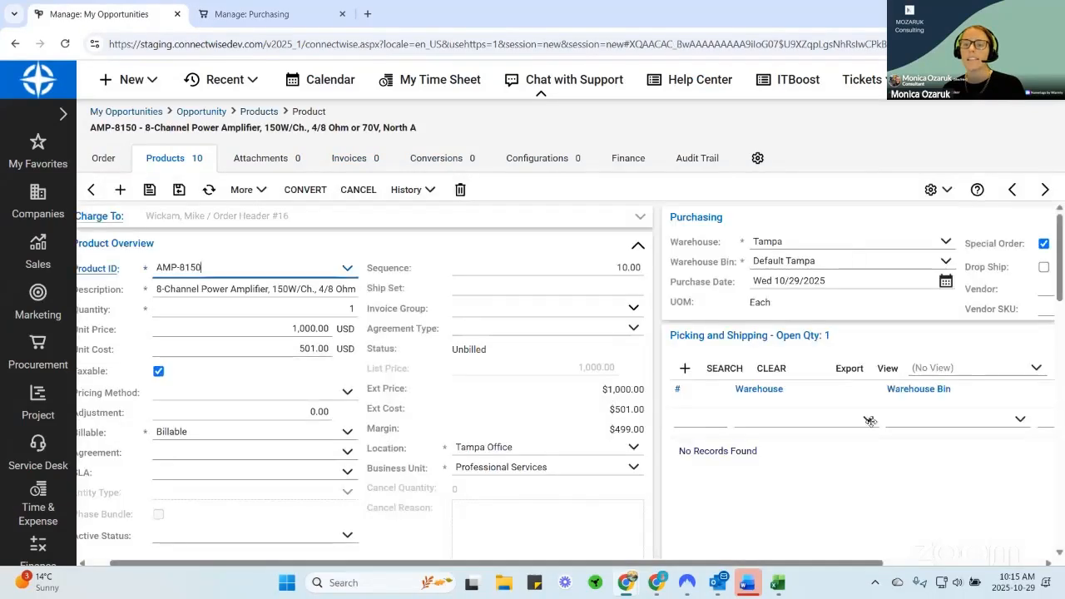
{"action": "left_click_drag", "start_coordinate": [743, 564], "coordinate": [943, 559]}
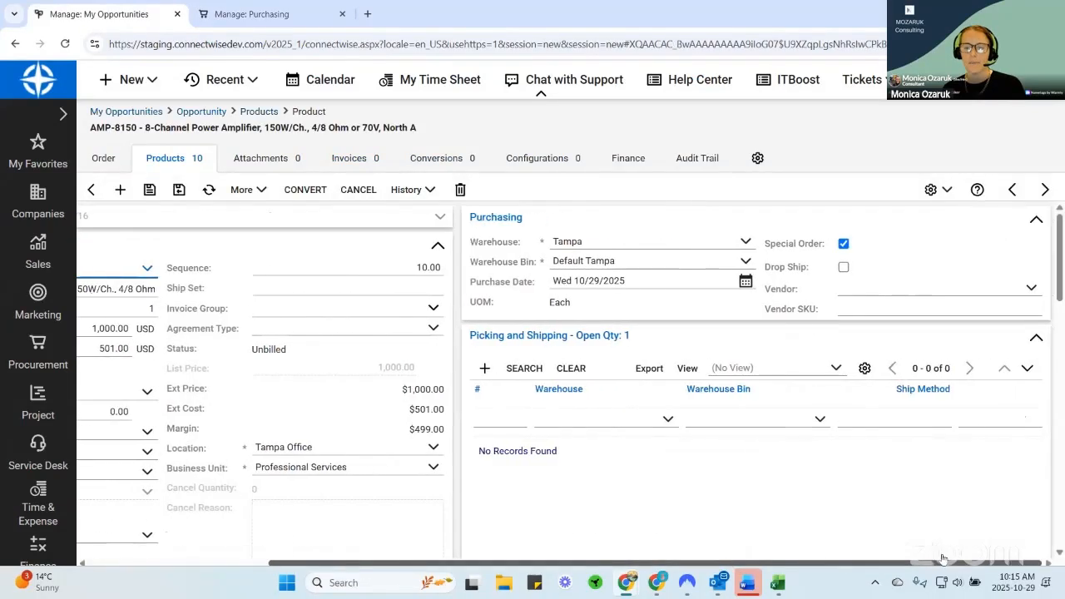
{"action": "left_click", "coordinate": [843, 268]}
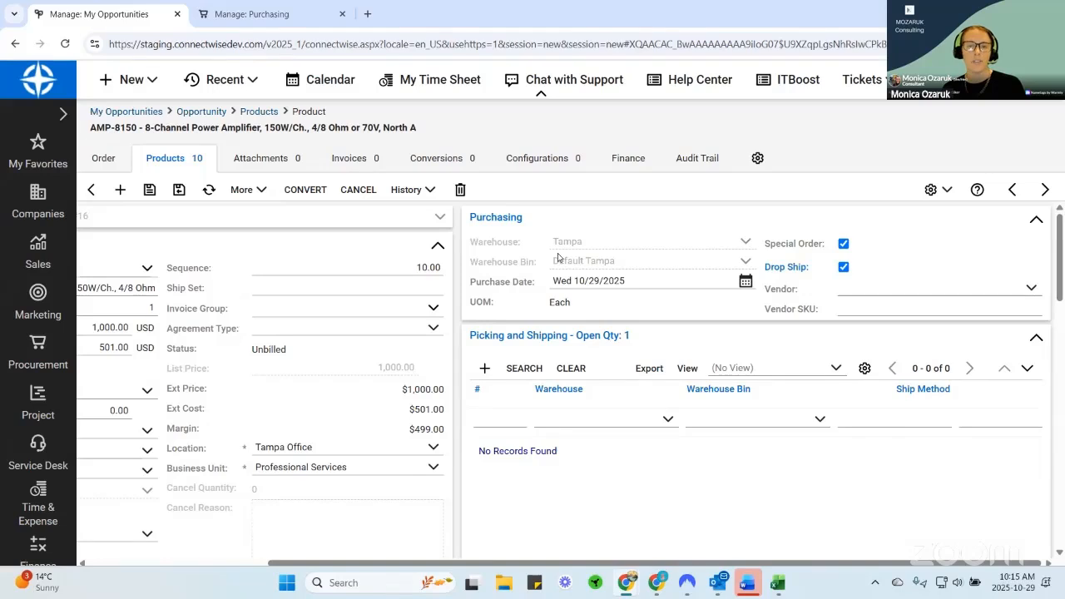
{"action": "left_click", "coordinate": [149, 189]}
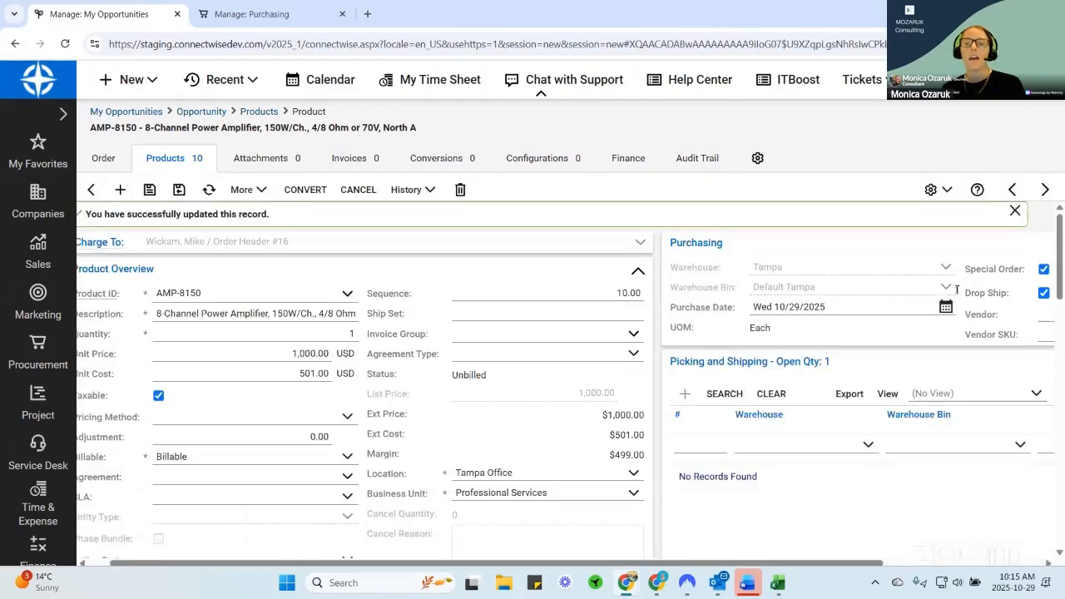
Open the sales order's header details and check the shipping site and address.
{"action": "left_click", "coordinate": [102, 159]}
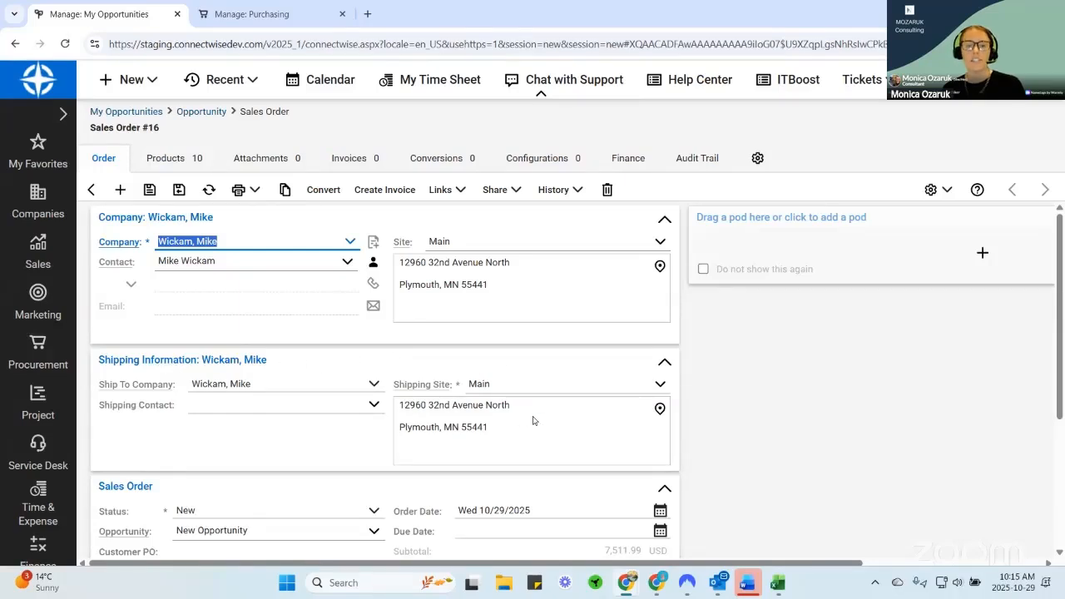
{"action": "left_click", "coordinate": [532, 383]}
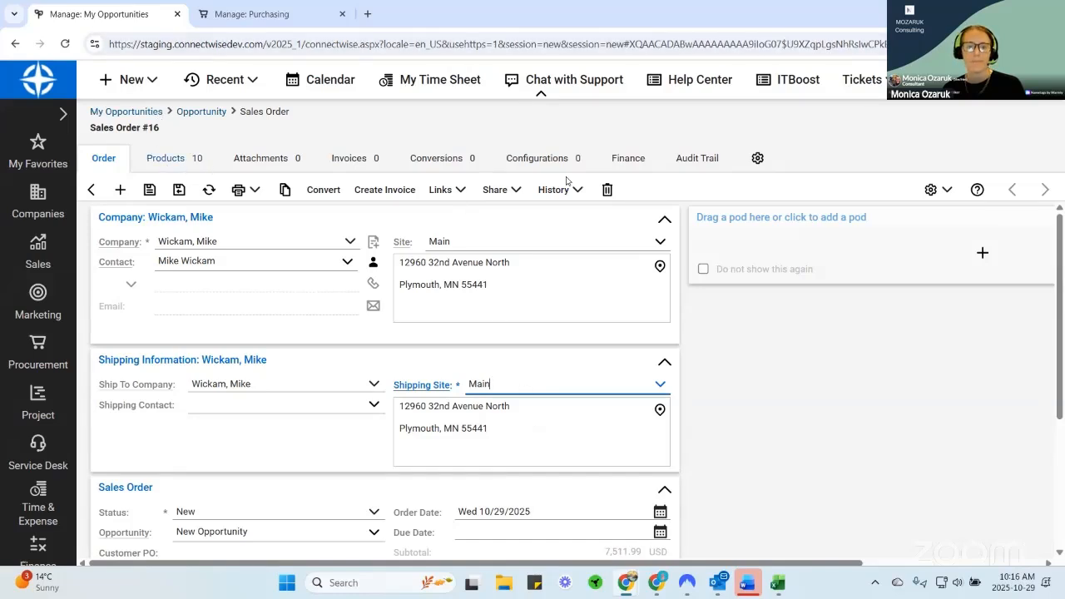
Move the Drop Ship column next to Special Order in the sales order's product list and compare the product lines.
{"action": "left_click", "coordinate": [194, 189]}
{"action": "left_click_drag", "start_coordinate": [277, 566], "coordinate": [413, 566]}
{"action": "left_click_drag", "start_coordinate": [931, 224], "coordinate": [241, 219]}
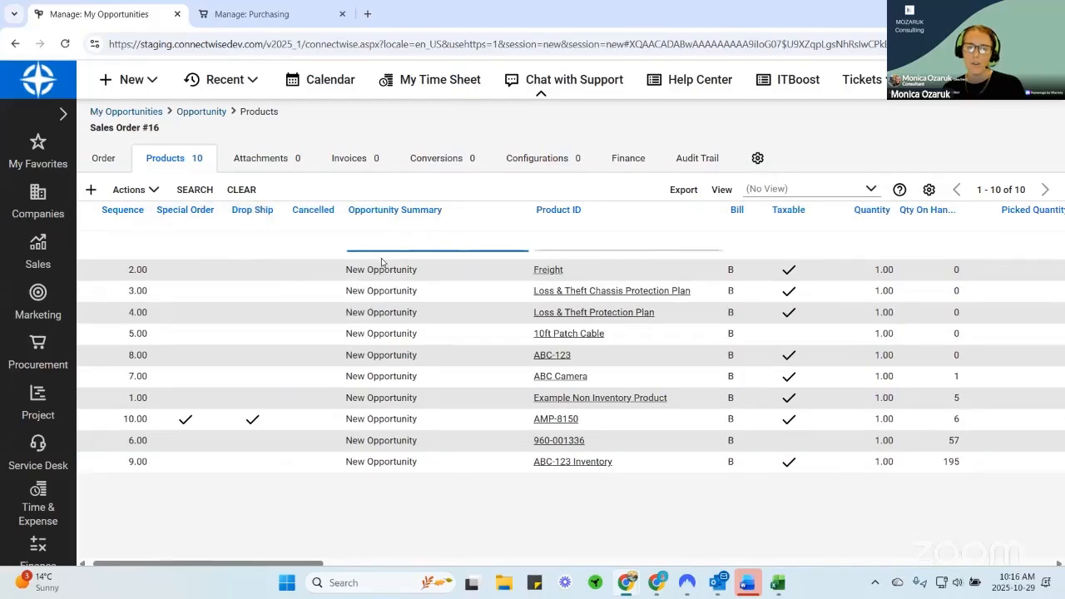
{"action": "left_click", "coordinate": [774, 337]}
{"action": "left_click", "coordinate": [642, 373]}
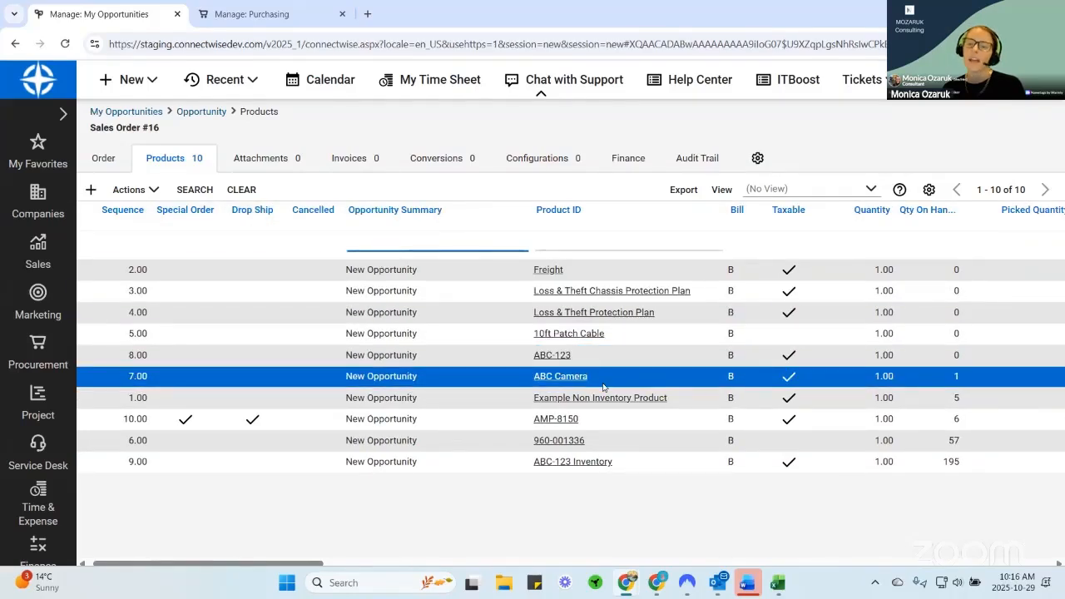
{"action": "left_click", "coordinate": [653, 422]}
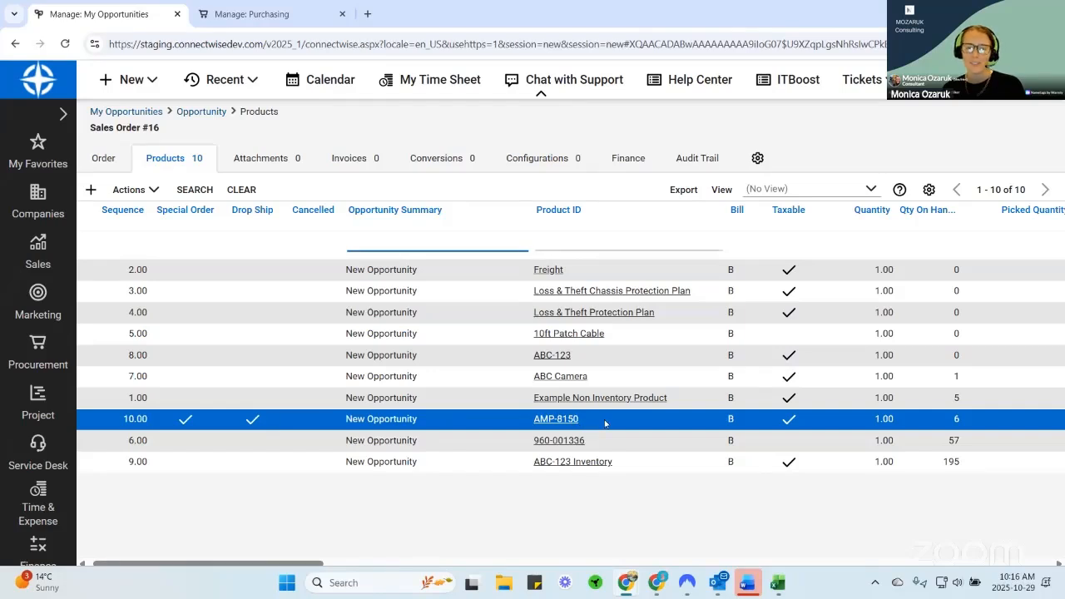
Return to Purchasing and refresh the list to check the Drop Ship flag on AMP-8150.
{"action": "left_click", "coordinate": [287, 12]}
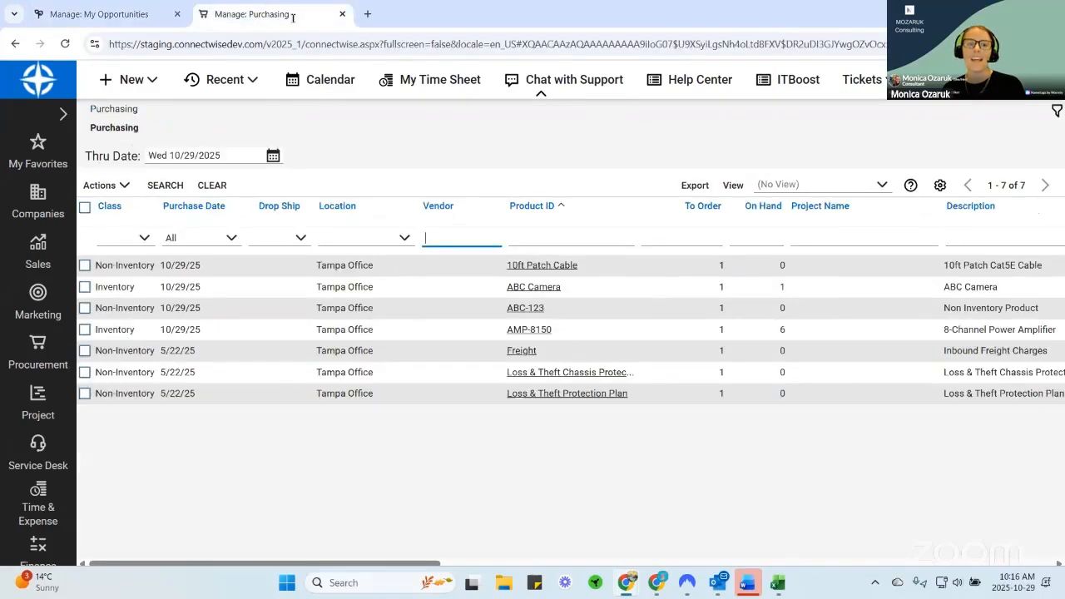
{"action": "left_click", "coordinate": [152, 188]}
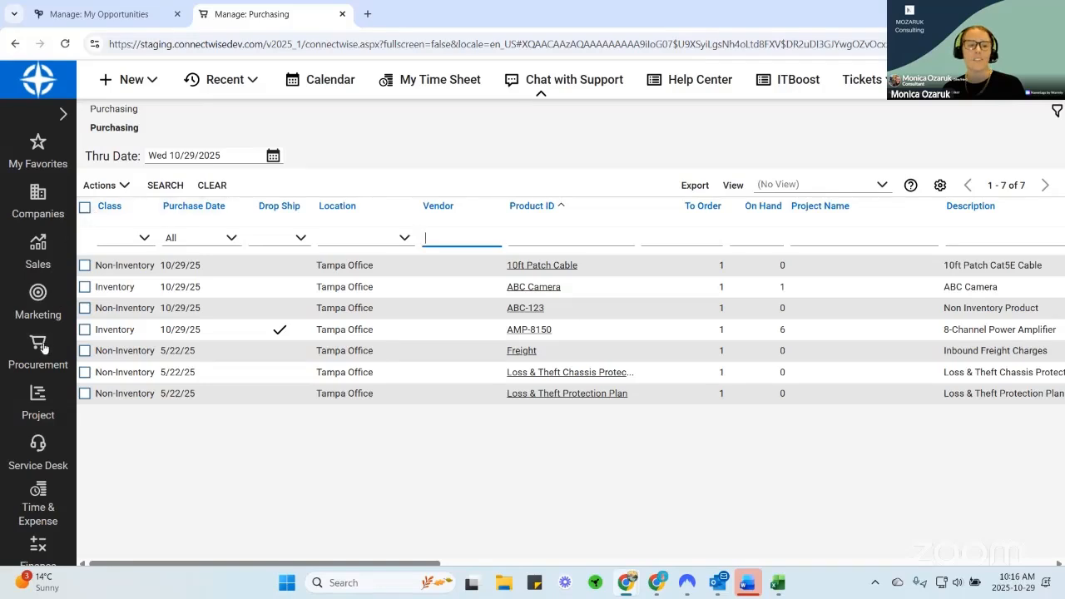
Try to create one purchase order for all listed Purchasing products, including the drop-ship line, and clear the selection.
{"action": "mouse_move", "coordinate": [45, 349]}
{"action": "left_click", "coordinate": [159, 209]}
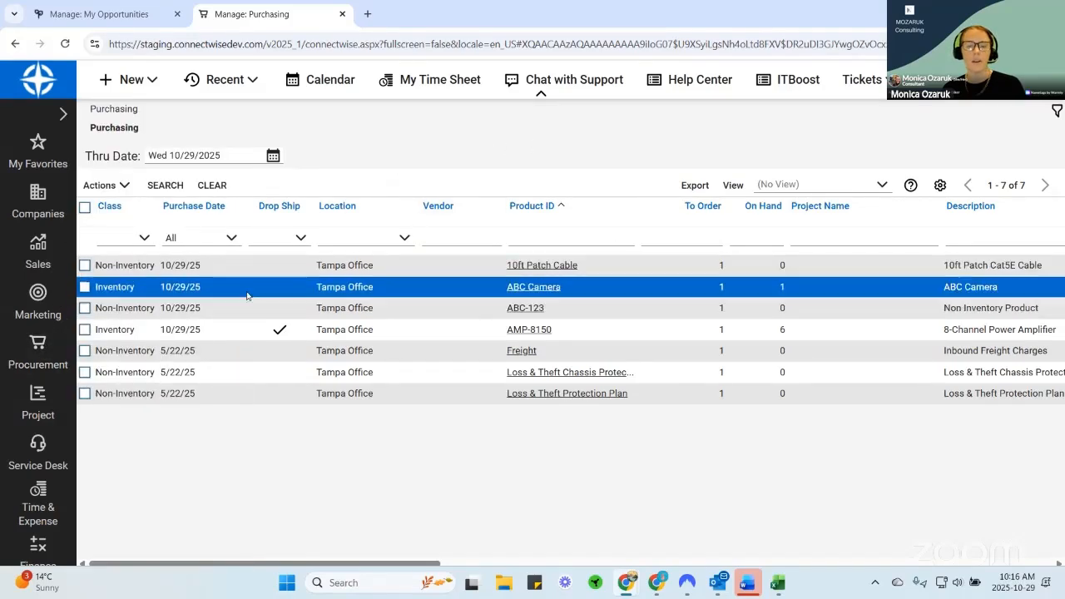
{"action": "left_click", "coordinate": [84, 208]}
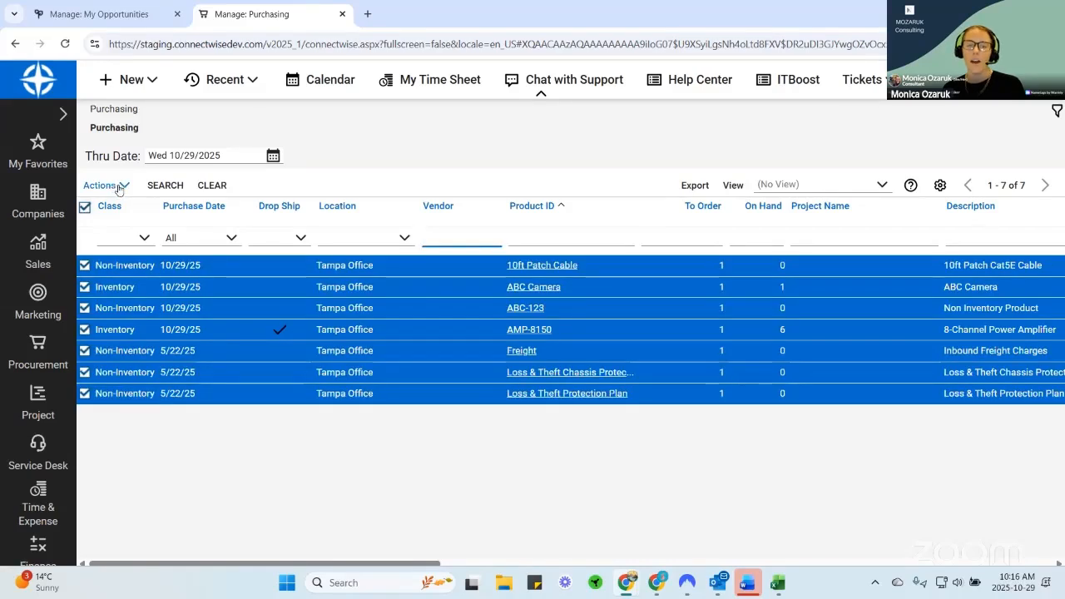
{"action": "left_click", "coordinate": [104, 185]}
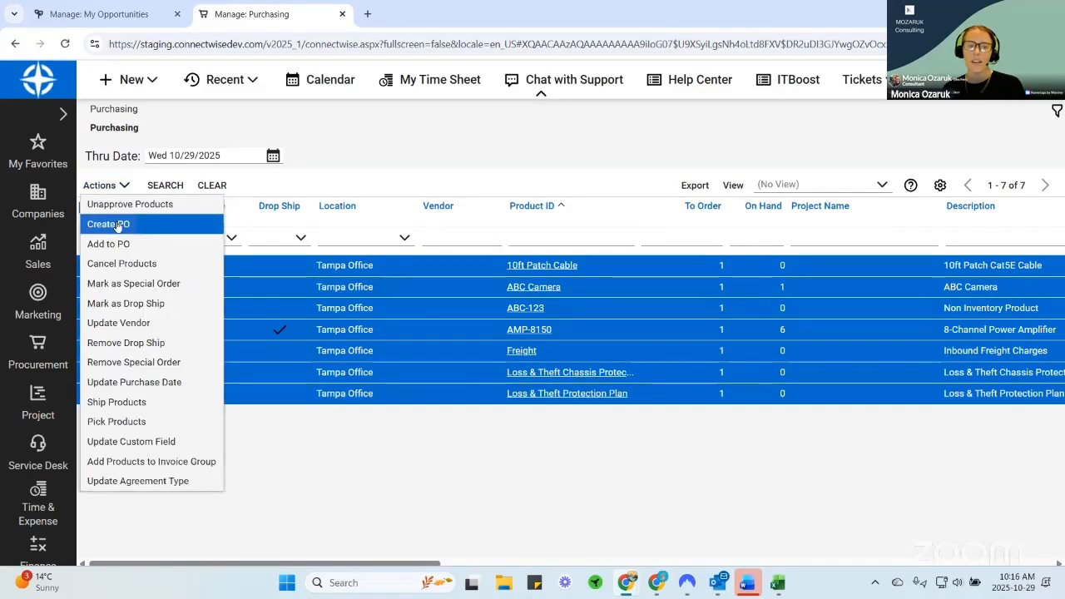
{"action": "left_click", "coordinate": [118, 225]}
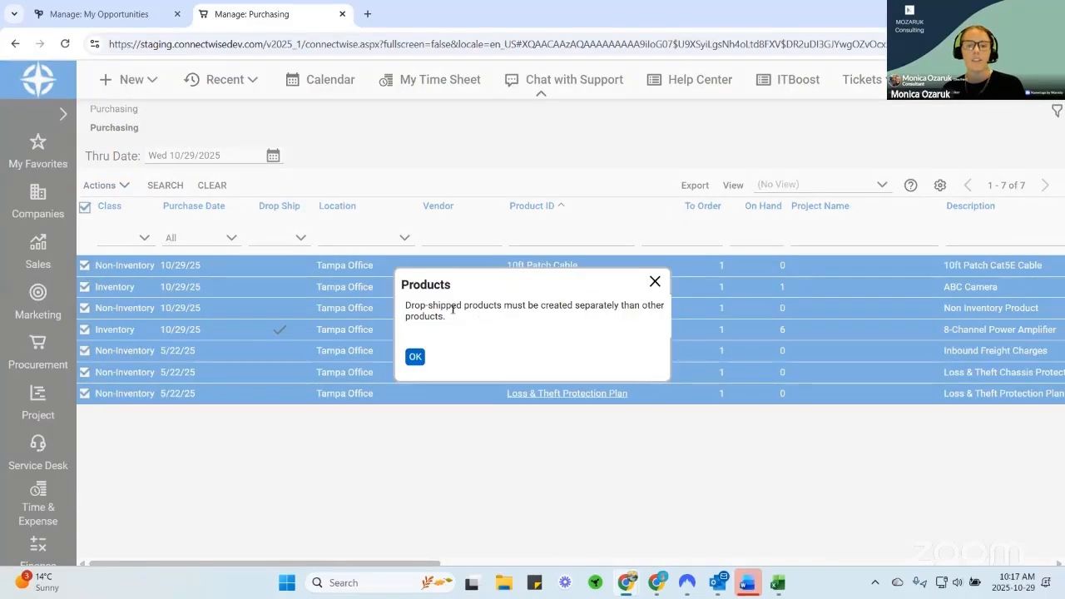
{"action": "left_click_drag", "start_coordinate": [405, 304], "coordinate": [606, 306]}
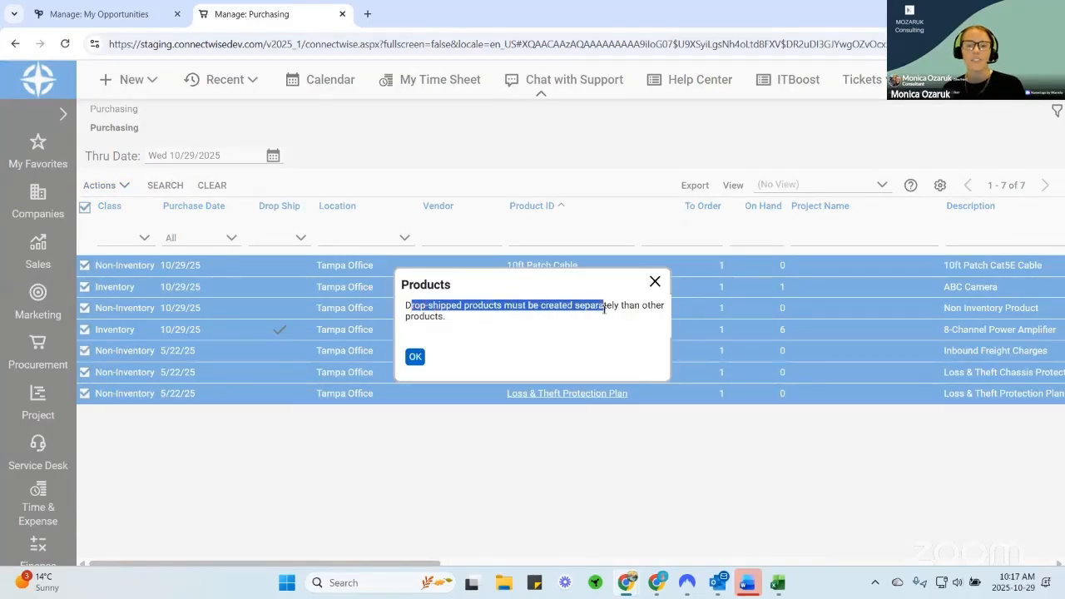
{"action": "left_click", "coordinate": [607, 317]}
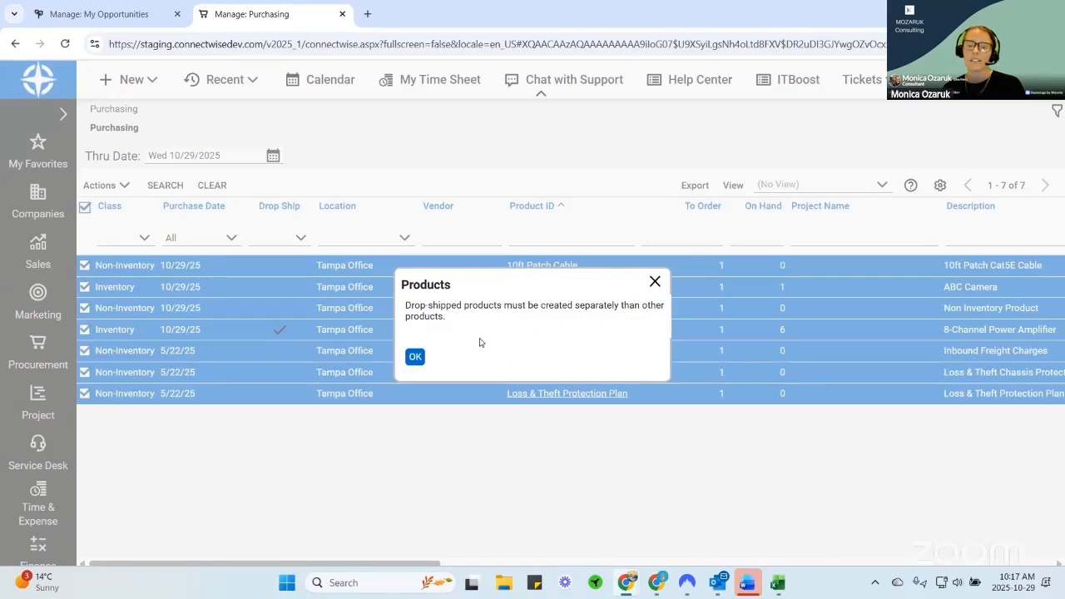
{"action": "left_click", "coordinate": [416, 356]}
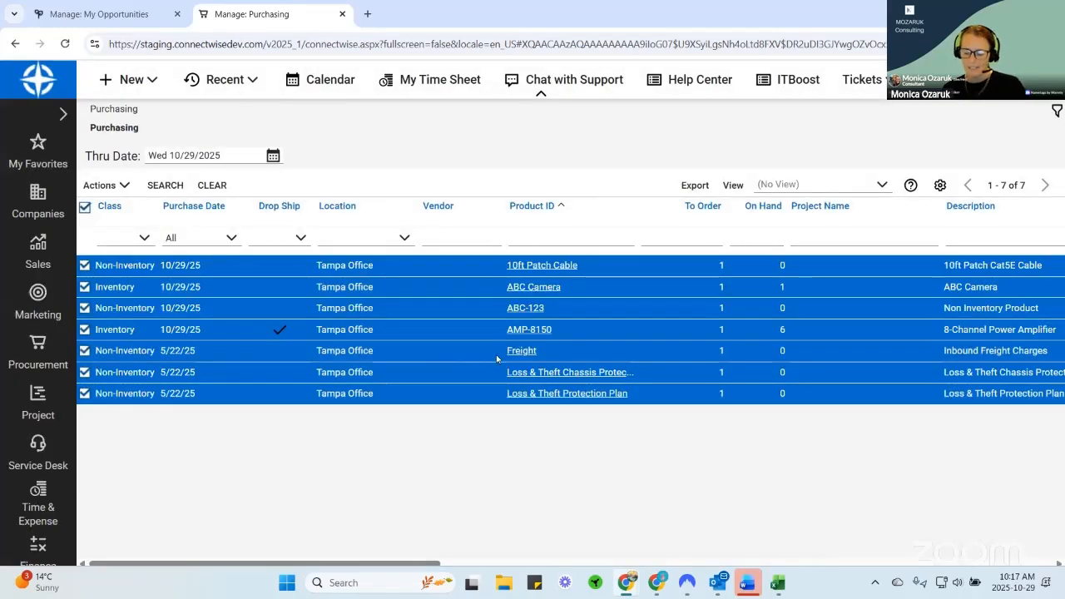
{"action": "key", "text": "ctrl+plus"}
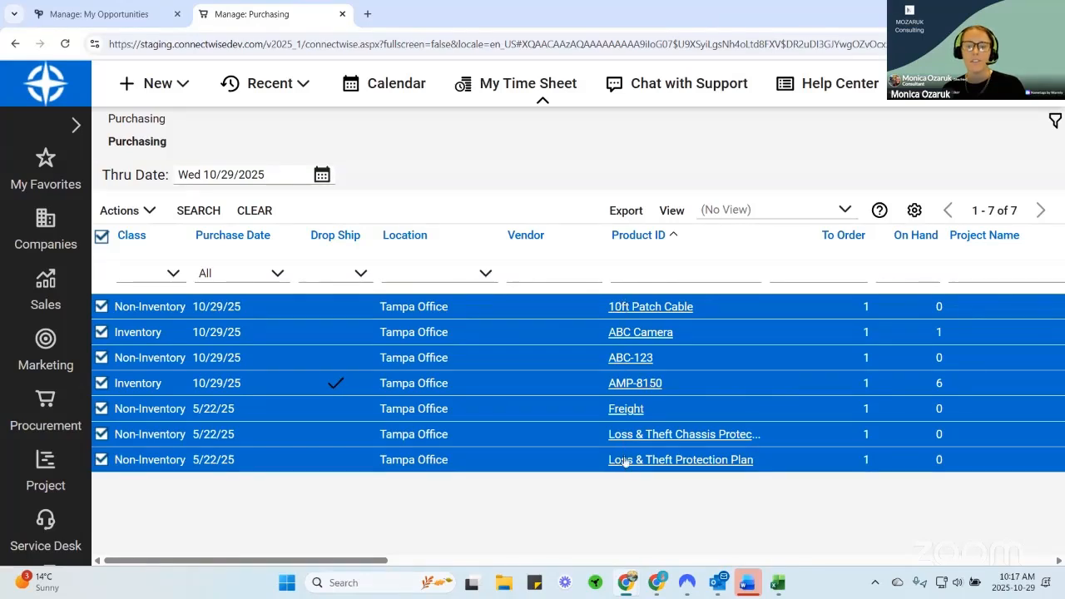
{"action": "left_click", "coordinate": [100, 238]}
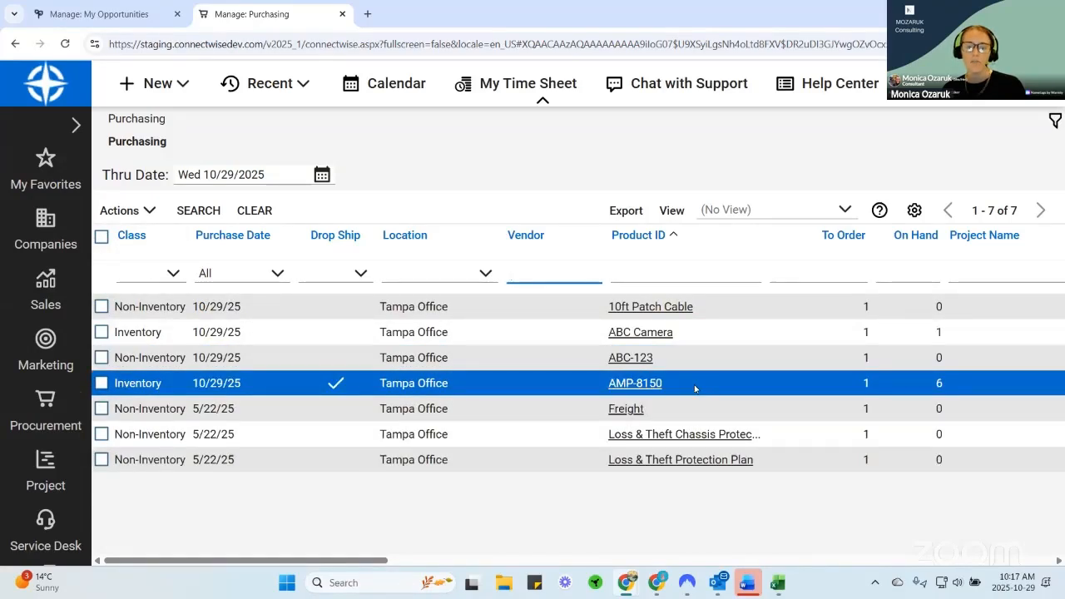
Create a purchase order for only the drop-ship product AMP-8150 with Microsoft as the vendor.
{"action": "left_click", "coordinate": [100, 385]}
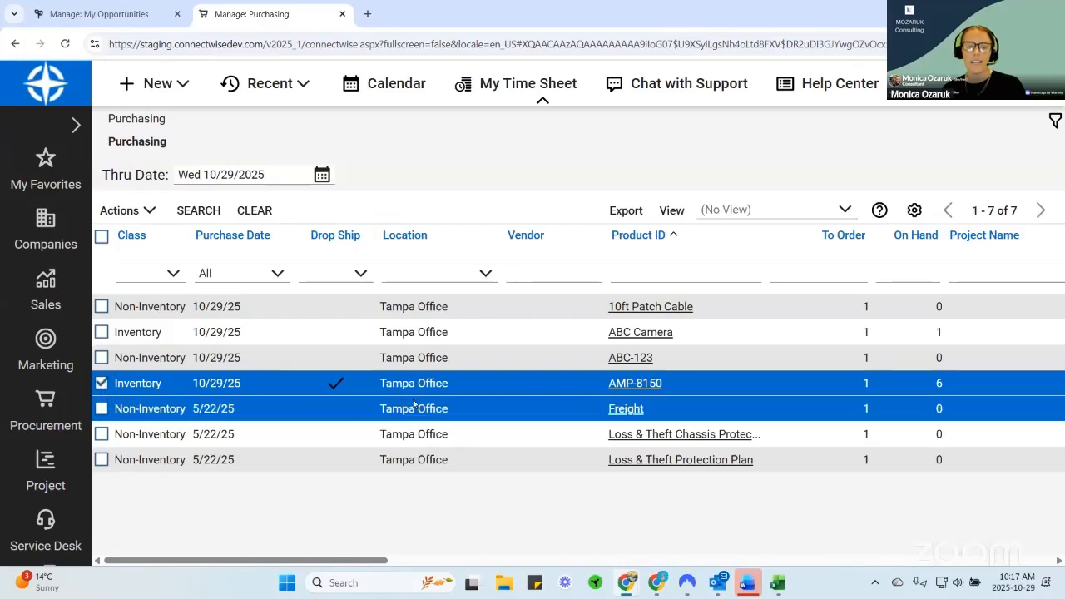
{"action": "left_click", "coordinate": [143, 213]}
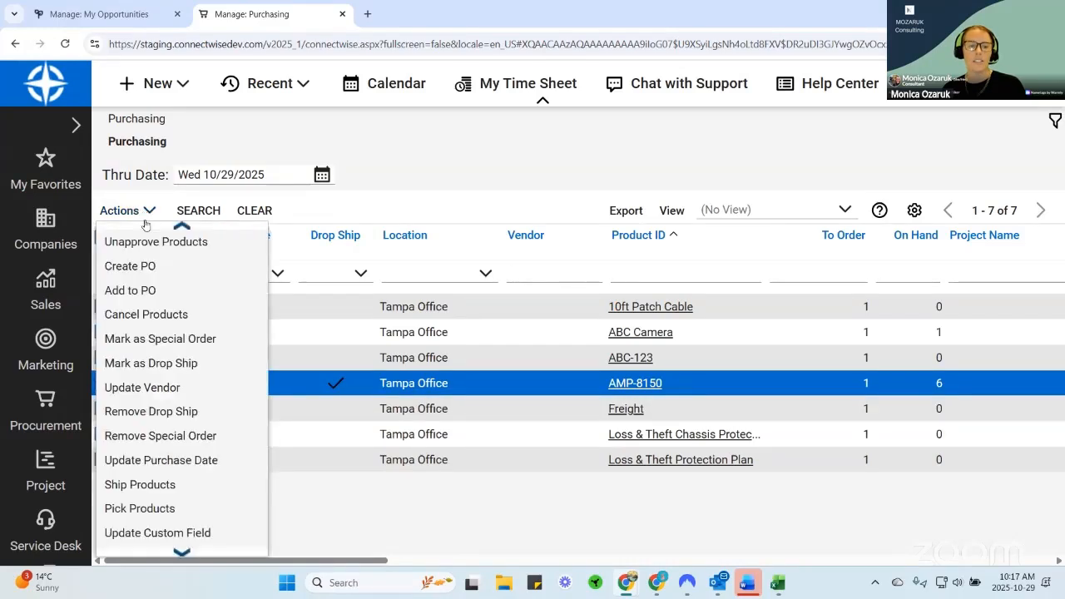
{"action": "left_click", "coordinate": [143, 267]}
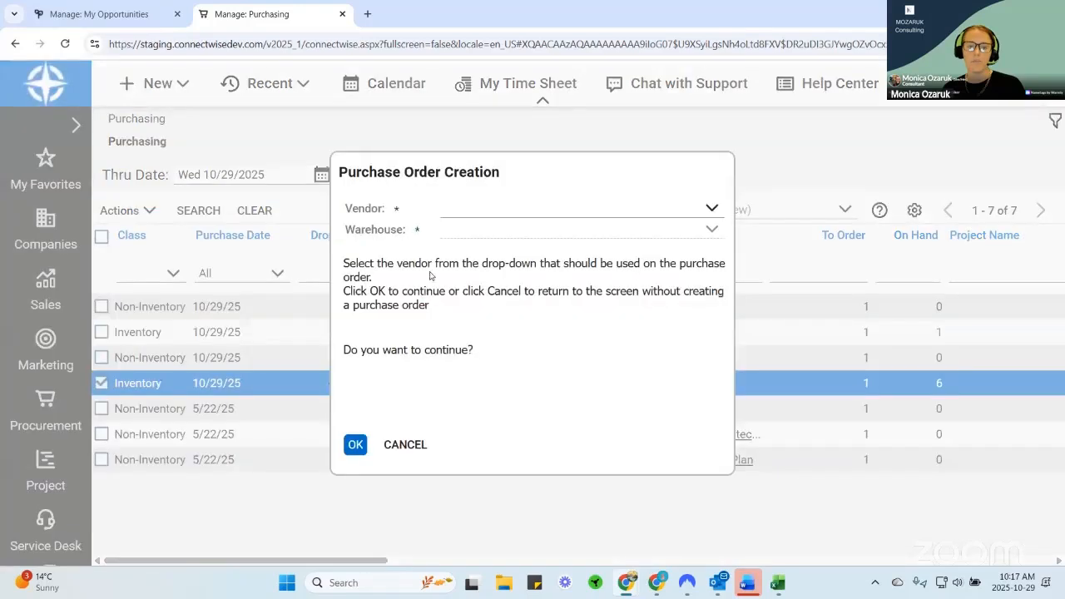
{"action": "left_click", "coordinate": [708, 211]}
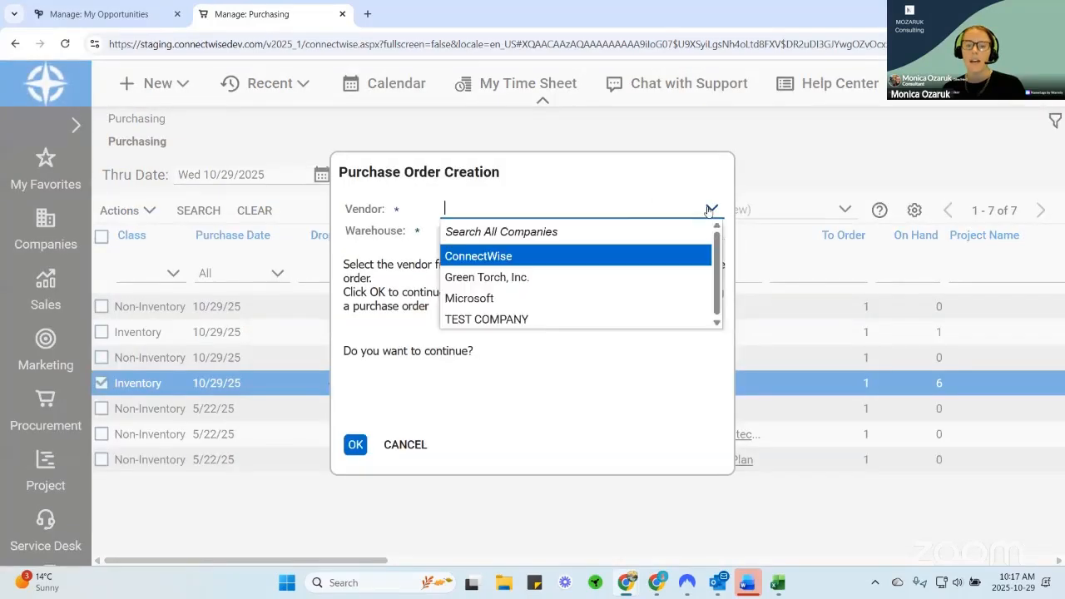
{"action": "left_click", "coordinate": [548, 298]}
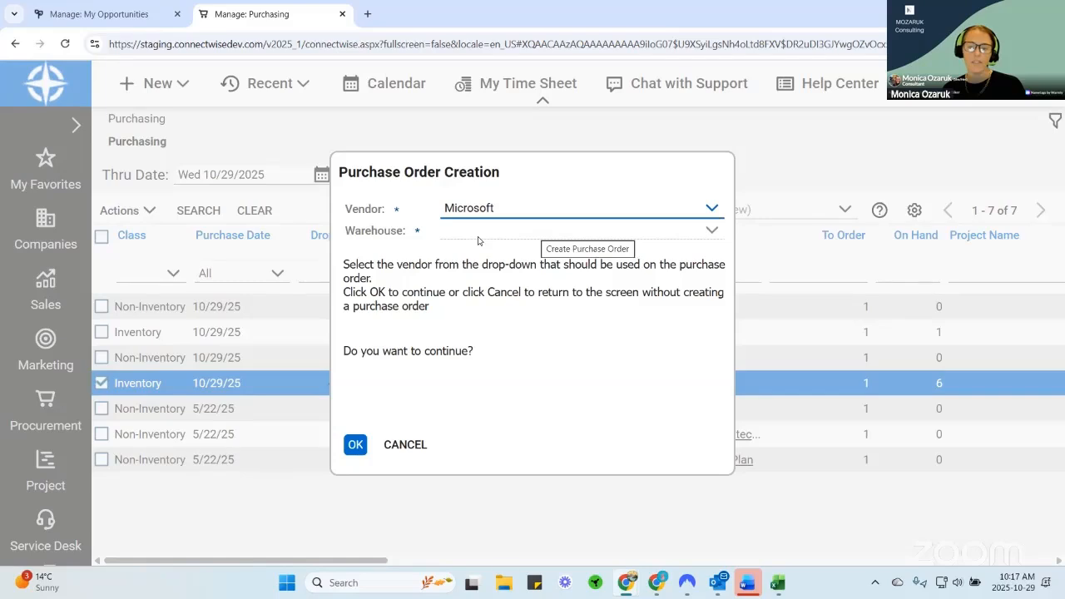
{"action": "left_click", "coordinate": [355, 446]}
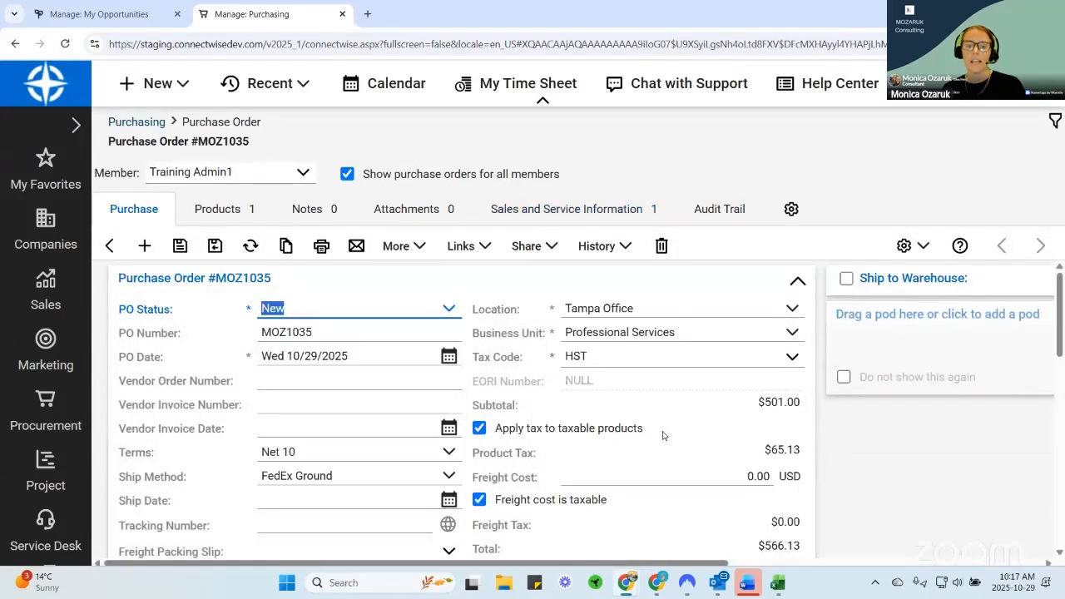
Check the Drop Ship to company and address on the new purchase order, and save and close it.
{"action": "scroll", "coordinate": [661, 408], "scroll_direction": "down", "scroll_amount": 8}
{"action": "scroll", "coordinate": [664, 410], "scroll_direction": "down", "scroll_amount": 3}
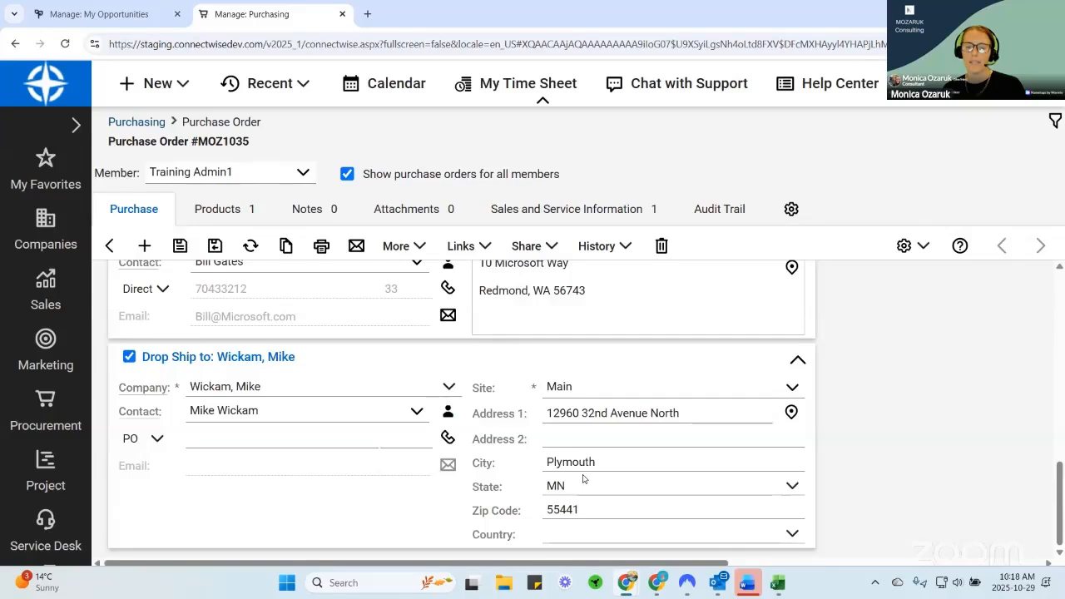
{"action": "scroll", "coordinate": [583, 478], "scroll_direction": "up", "scroll_amount": 10}
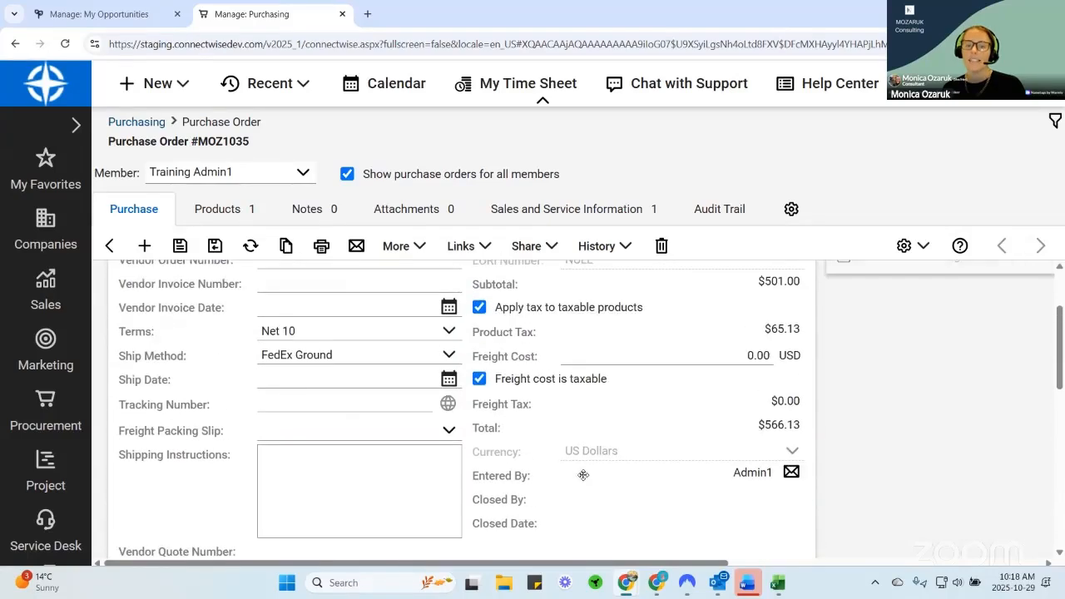
{"action": "scroll", "coordinate": [585, 474], "scroll_direction": "up", "scroll_amount": 3}
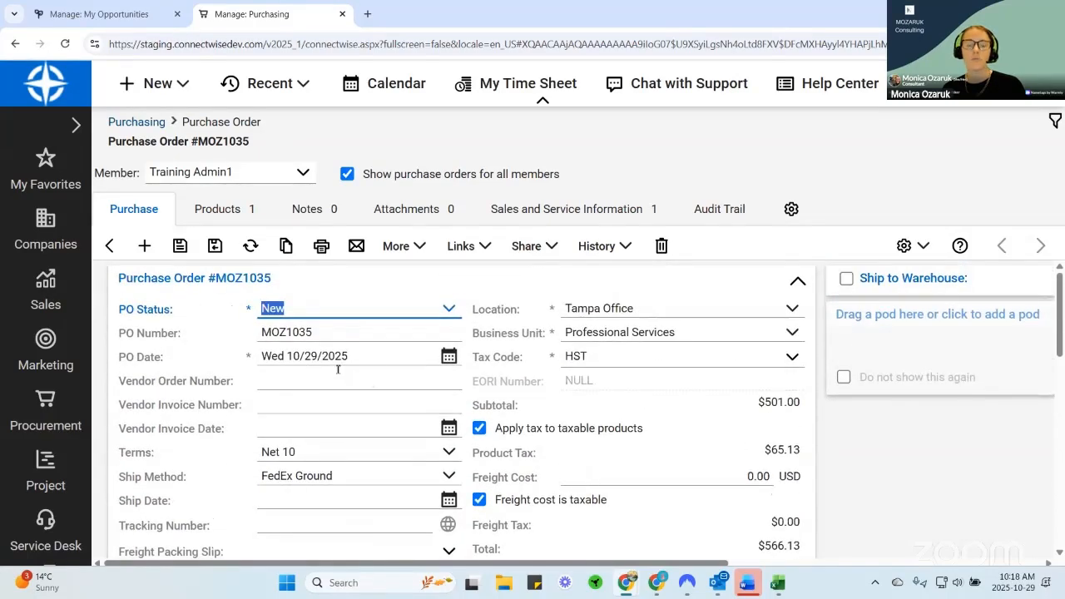
{"action": "left_click", "coordinate": [215, 247]}
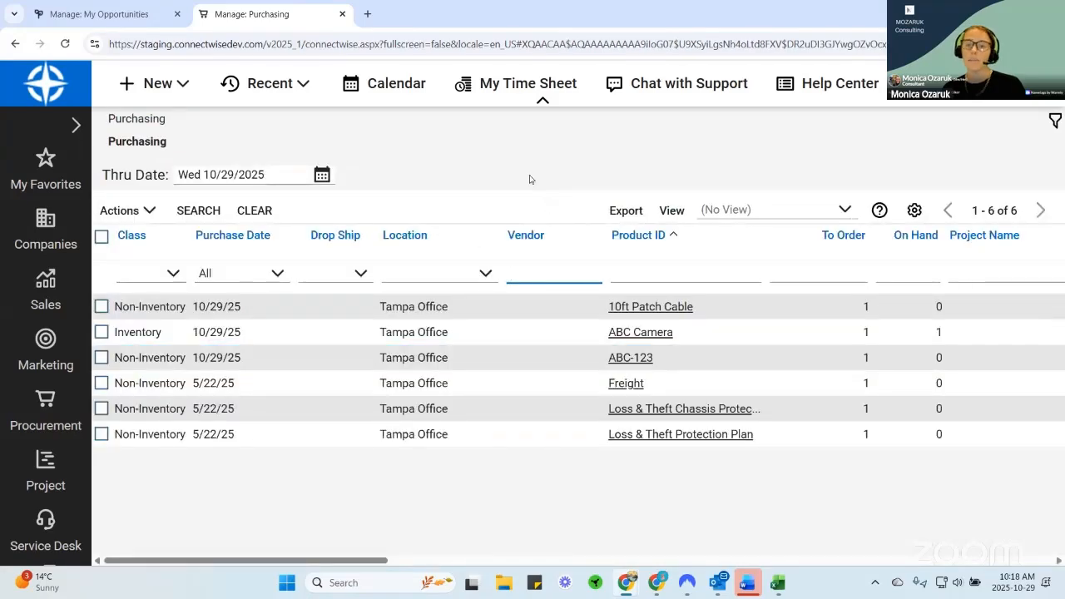
{"action": "left_click", "coordinate": [101, 238]}
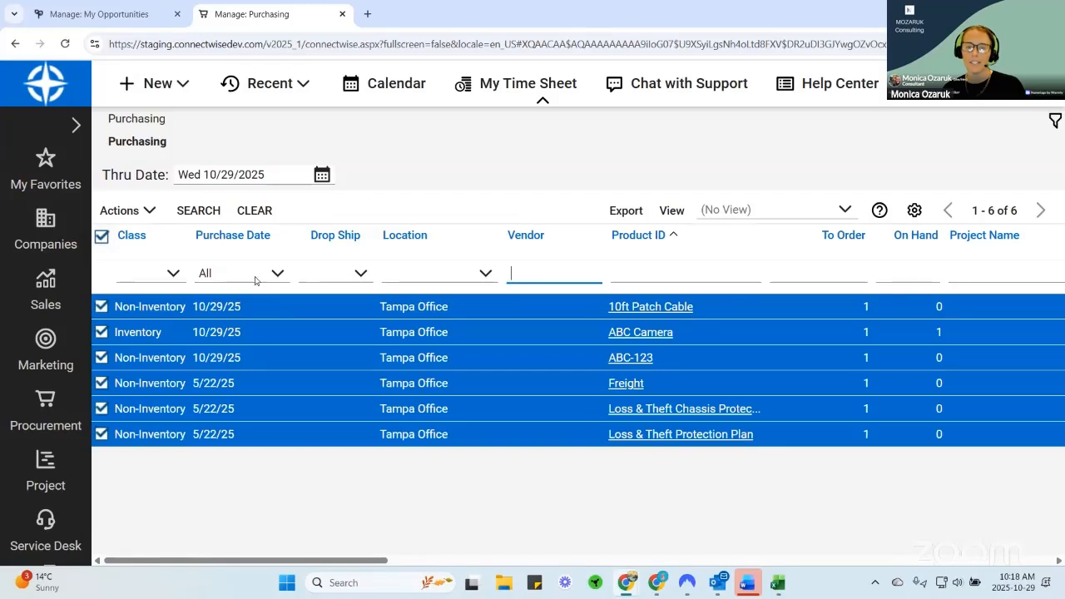
{"action": "left_click", "coordinate": [137, 213]}
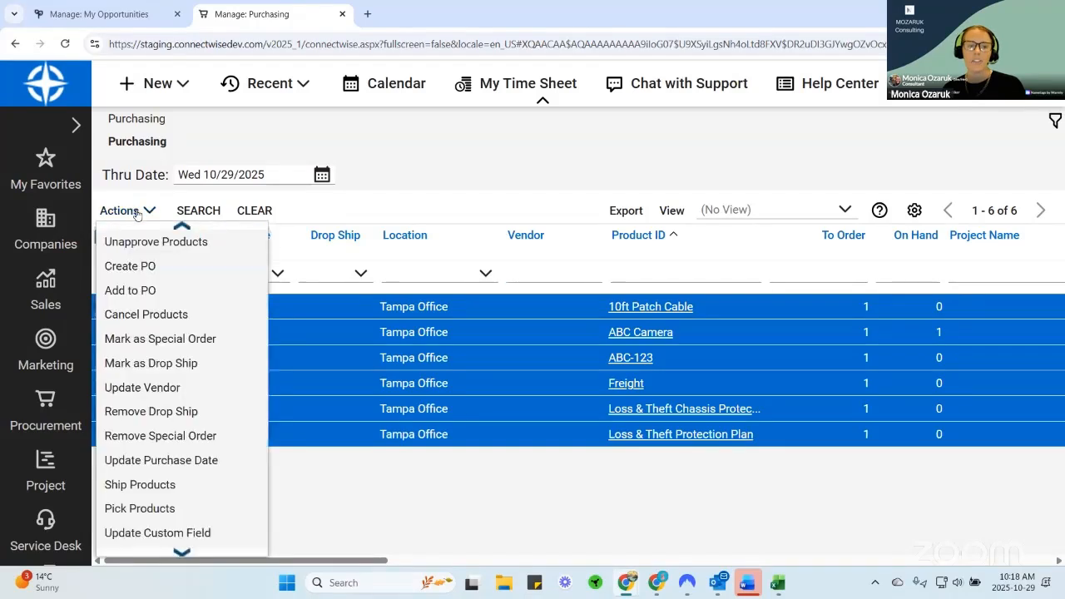
{"action": "left_click", "coordinate": [141, 268]}
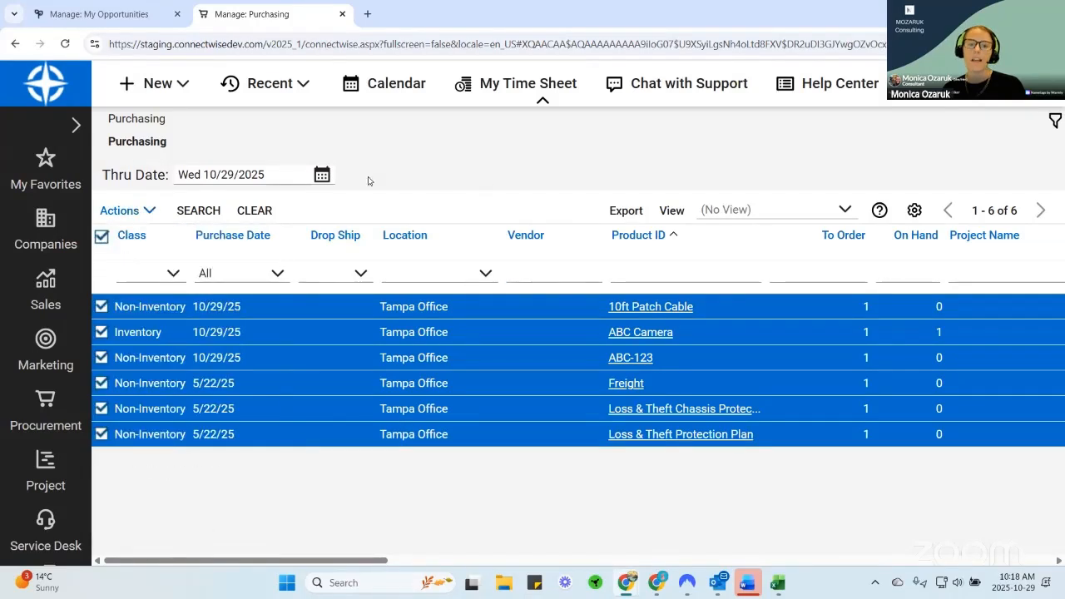
{"action": "left_click", "coordinate": [102, 237]}
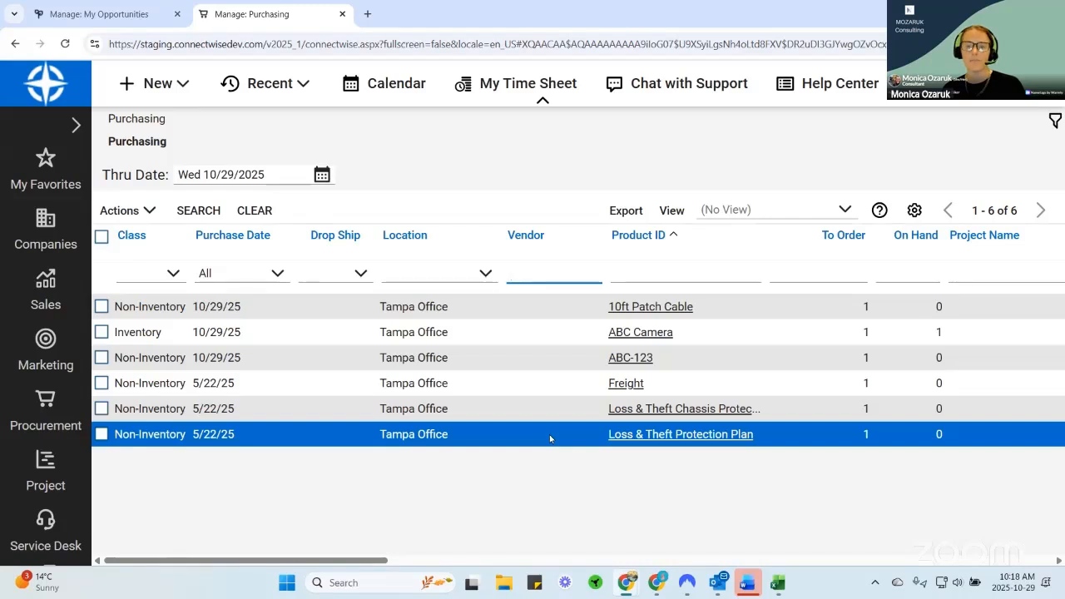
Open the 10ft Patch Cable product from Purchasing, set its vendor to Microsoft and save the record.
{"action": "left_click", "coordinate": [650, 307]}
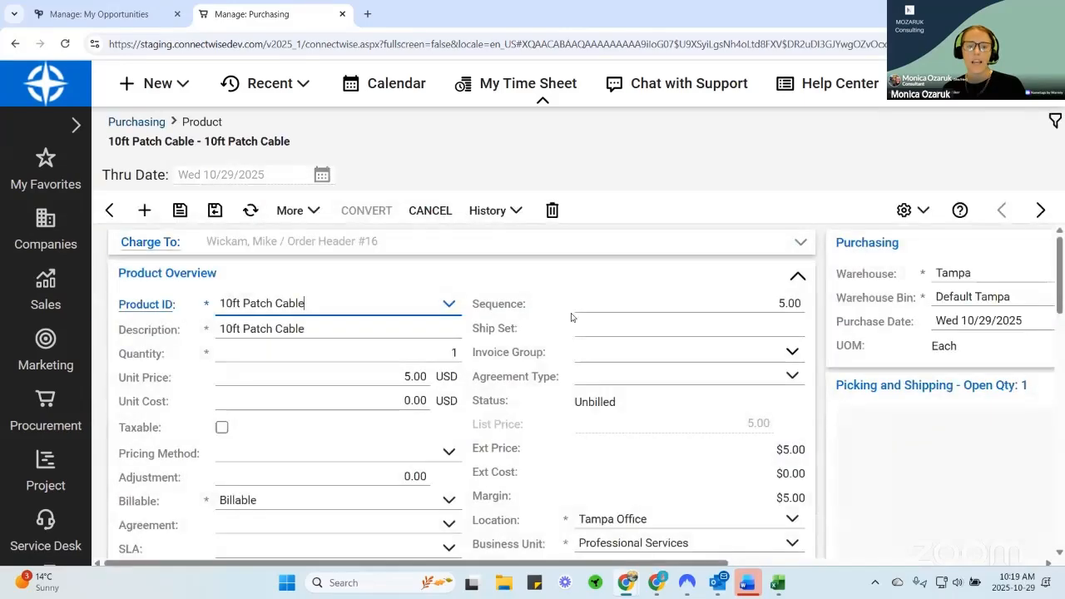
{"action": "scroll", "coordinate": [547, 320], "scroll_direction": "down", "scroll_amount": 2}
{"action": "scroll", "coordinate": [548, 320], "scroll_direction": "down", "scroll_amount": 8}
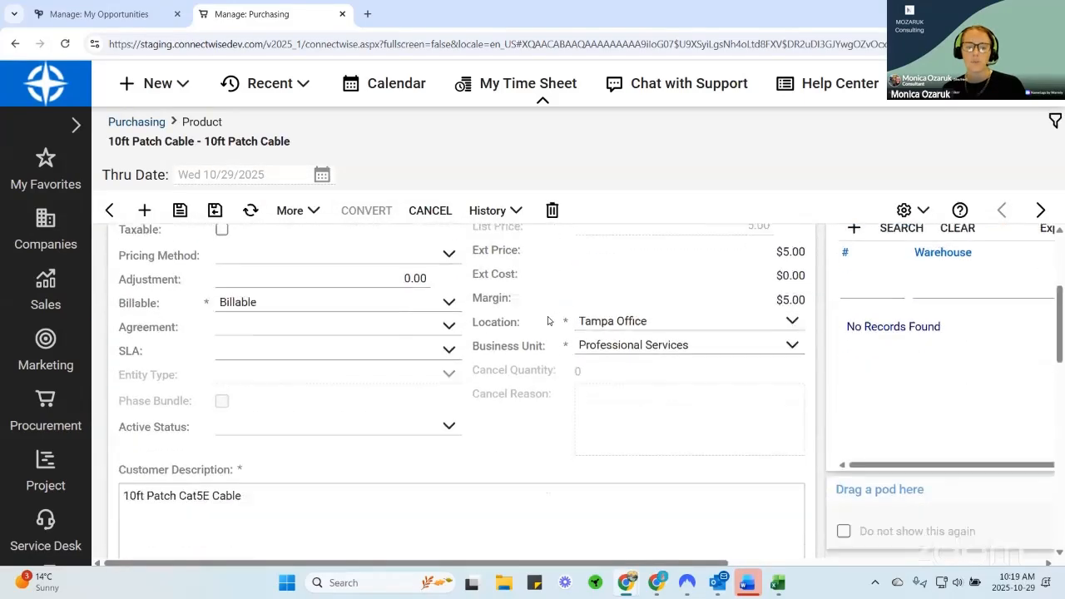
{"action": "scroll", "coordinate": [547, 320], "scroll_direction": "down", "scroll_amount": 3}
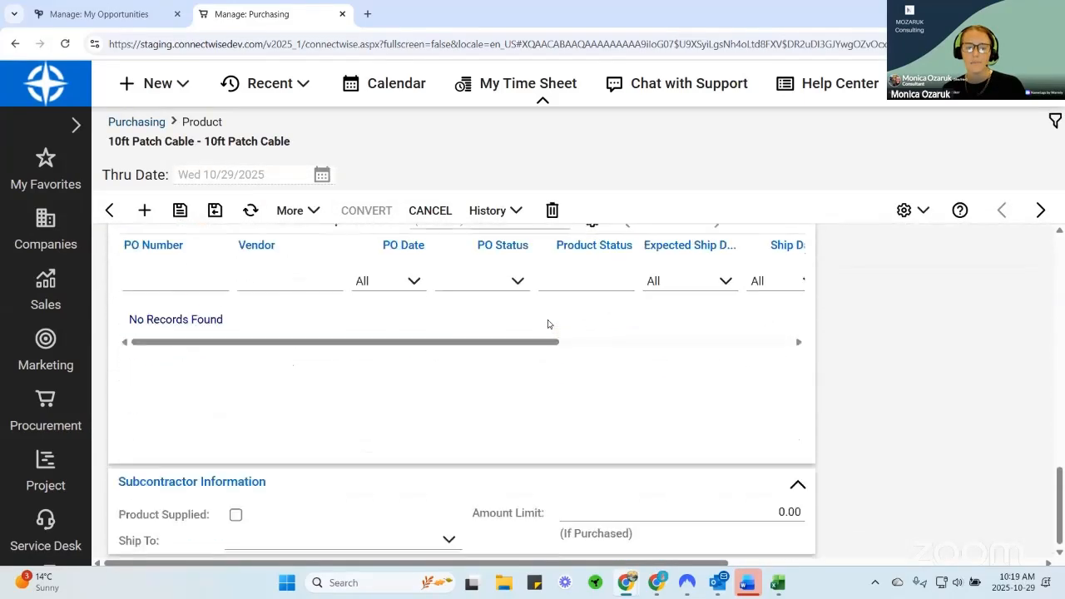
{"action": "scroll", "coordinate": [946, 433], "scroll_direction": "up", "scroll_amount": 10}
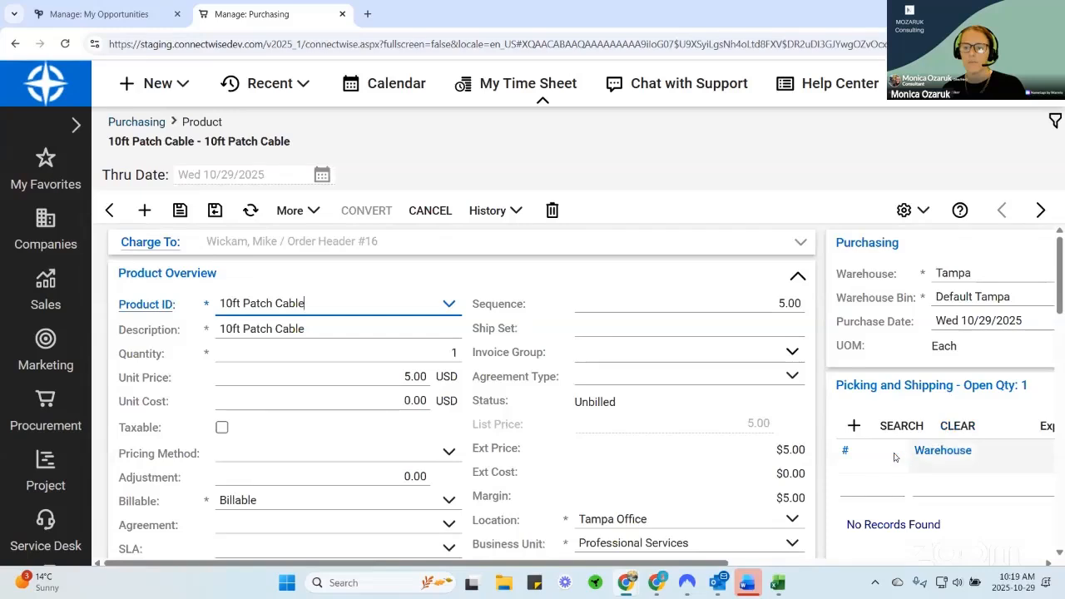
{"action": "left_click_drag", "start_coordinate": [661, 567], "coordinate": [1005, 570]}
{"action": "left_click", "coordinate": [1024, 330]}
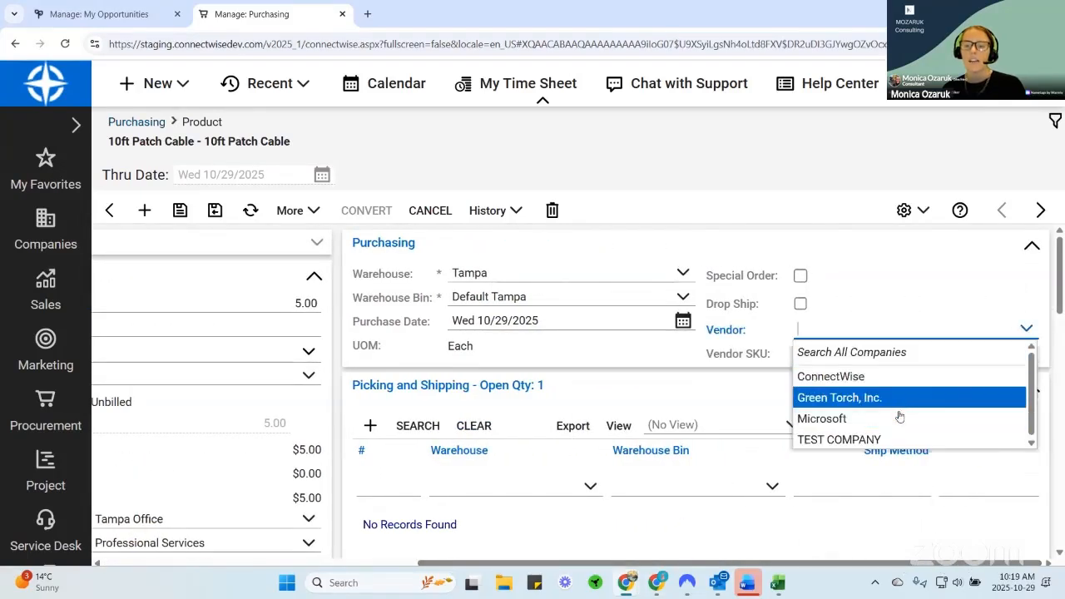
{"action": "left_click", "coordinate": [903, 418]}
{"action": "left_click", "coordinate": [180, 211]}
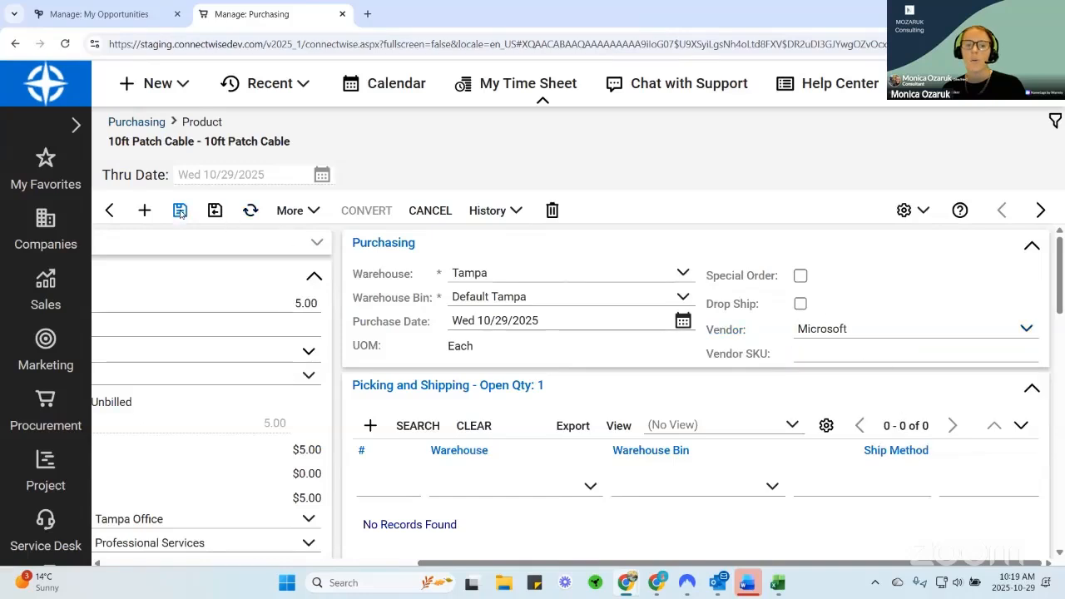
Go to the ABC Camera product record, set its vendor to Microsoft and save it.
{"action": "left_click", "coordinate": [1040, 210]}
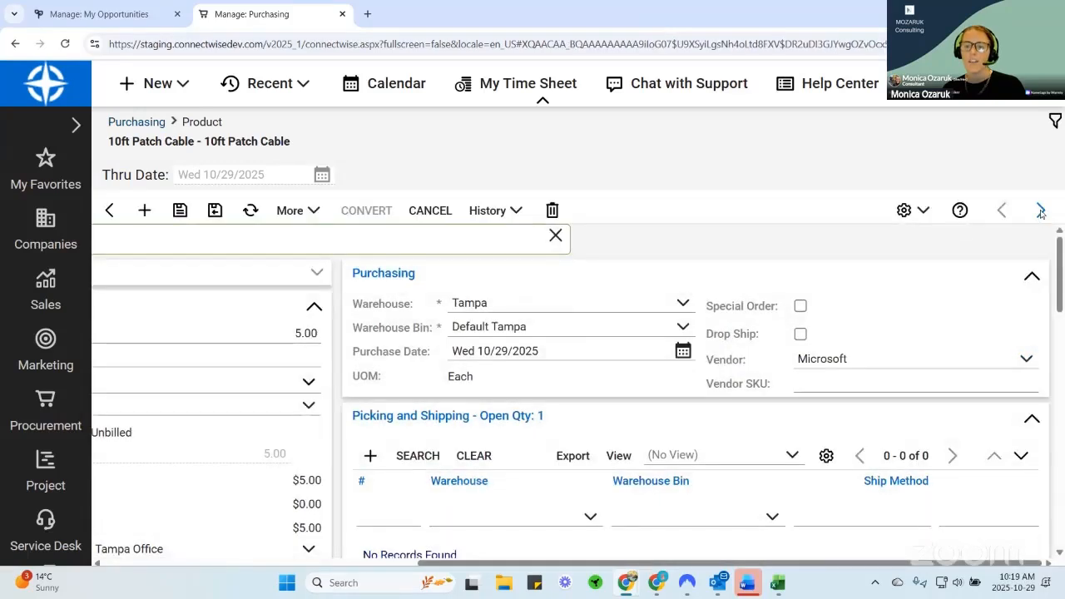
{"action": "left_click", "coordinate": [1026, 328]}
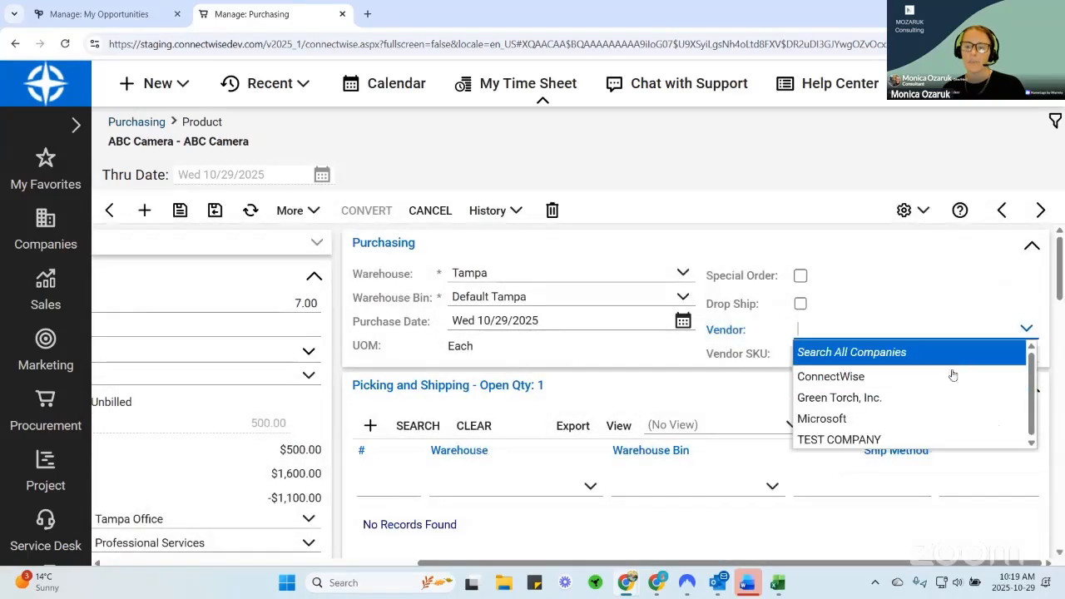
{"action": "left_click", "coordinate": [924, 419]}
{"action": "left_click", "coordinate": [180, 211]}
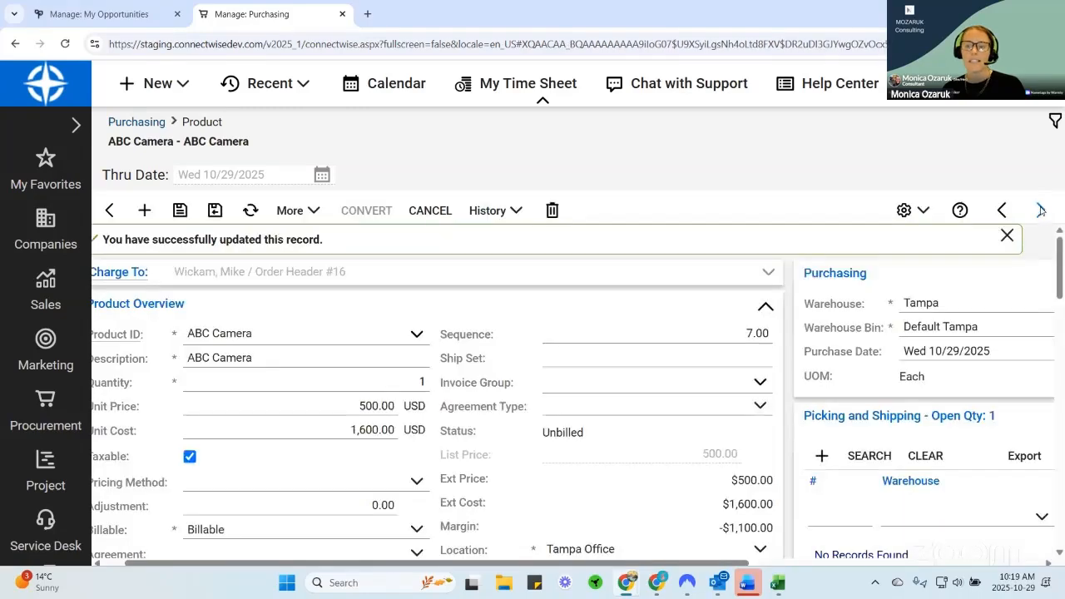
Go to the ABC-123 product record, set its vendor to Microsoft, and save and close it.
{"action": "left_click", "coordinate": [1041, 209]}
{"action": "left_click_drag", "start_coordinate": [693, 564], "coordinate": [932, 563]}
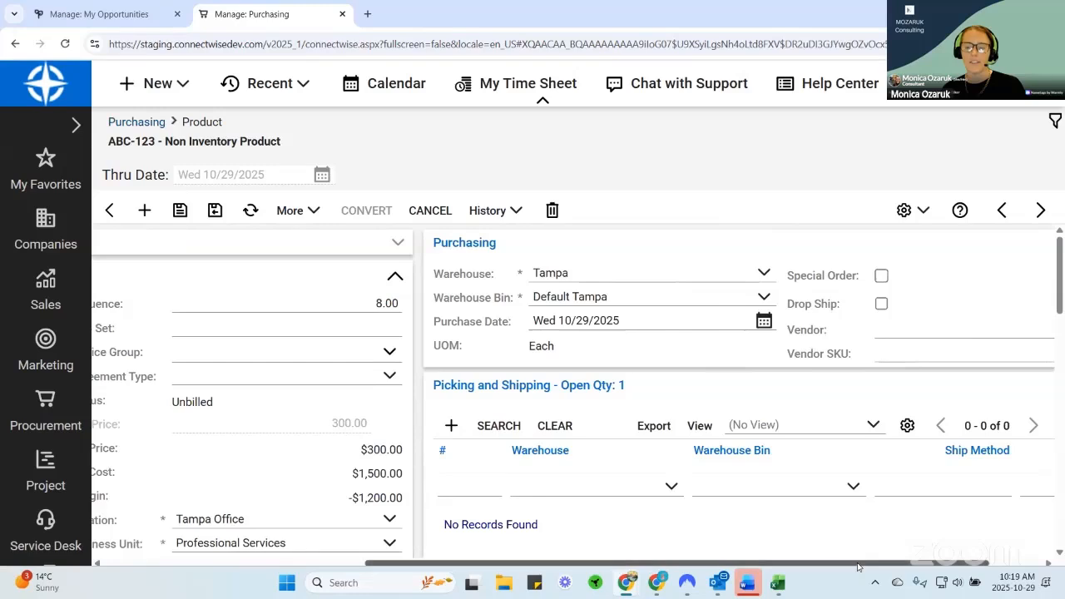
{"action": "left_click_drag", "start_coordinate": [860, 565], "coordinate": [896, 564]}
{"action": "left_click", "coordinate": [1026, 328]}
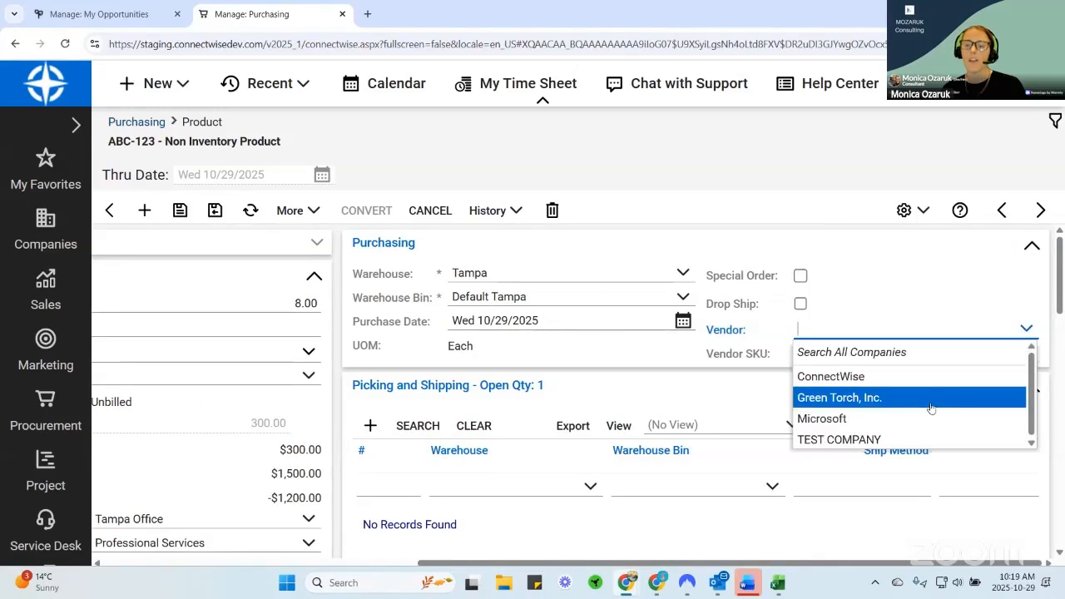
{"action": "left_click", "coordinate": [924, 420]}
{"action": "left_click", "coordinate": [215, 211]}
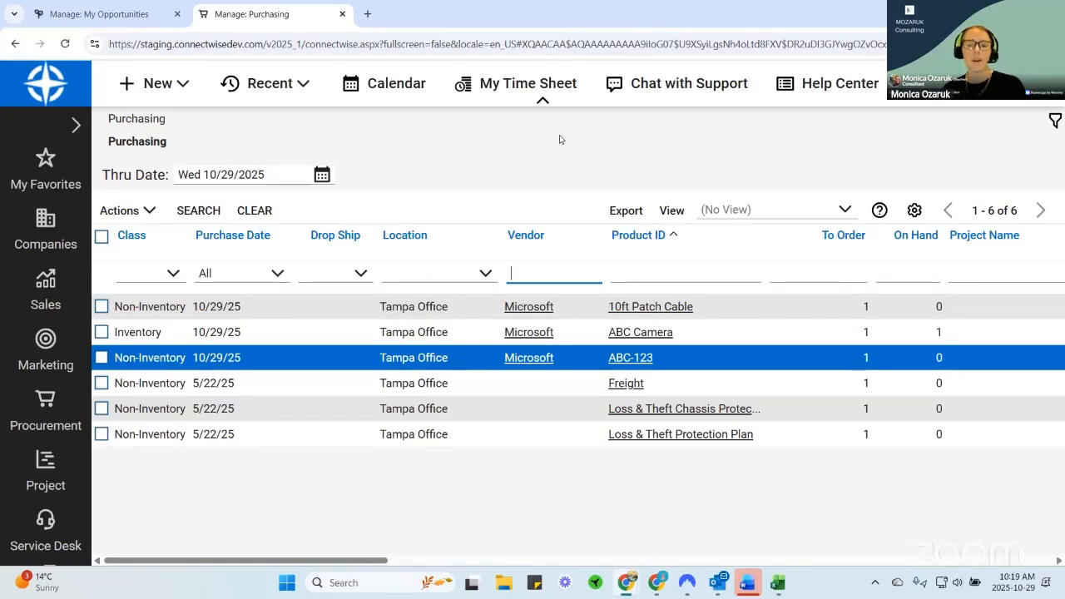
Set the default vendor to Microsoft in the 10ft Patch Cable's catalog product setup, save it, and return to the Purchasing list.
{"action": "left_click", "coordinate": [653, 310]}
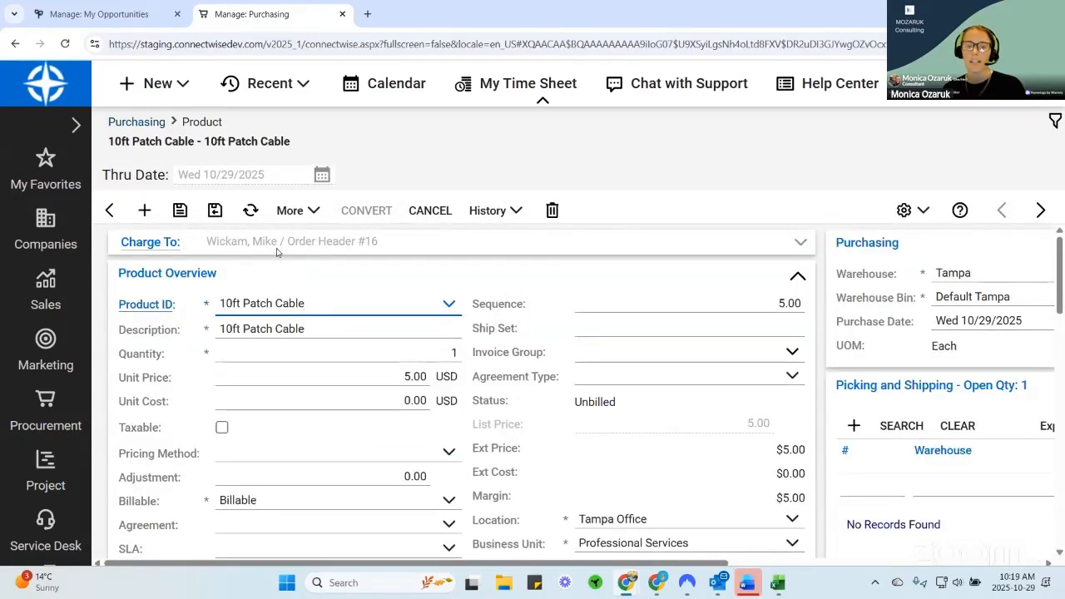
{"action": "left_click", "coordinate": [143, 305]}
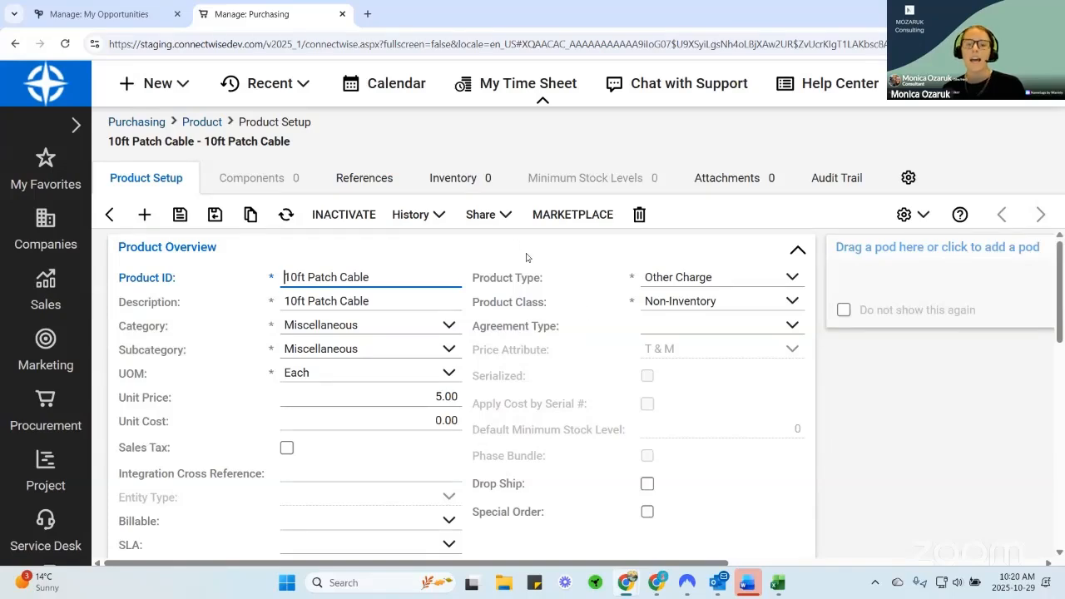
{"action": "scroll", "coordinate": [587, 312], "scroll_direction": "down", "scroll_amount": 1}
{"action": "scroll", "coordinate": [588, 312], "scroll_direction": "down", "scroll_amount": 1}
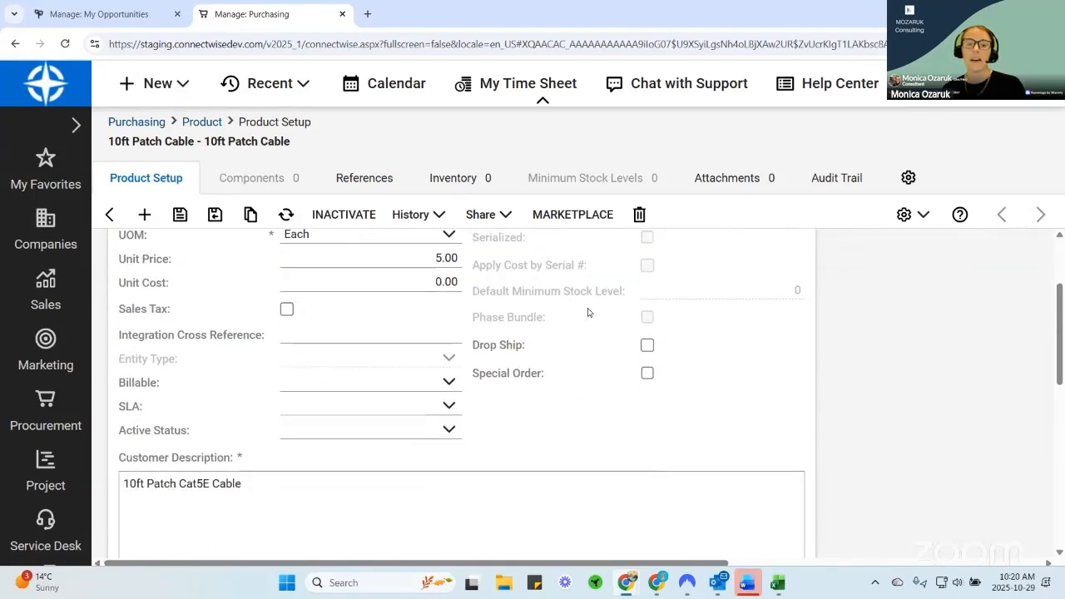
{"action": "scroll", "coordinate": [615, 321], "scroll_direction": "down", "scroll_amount": 6}
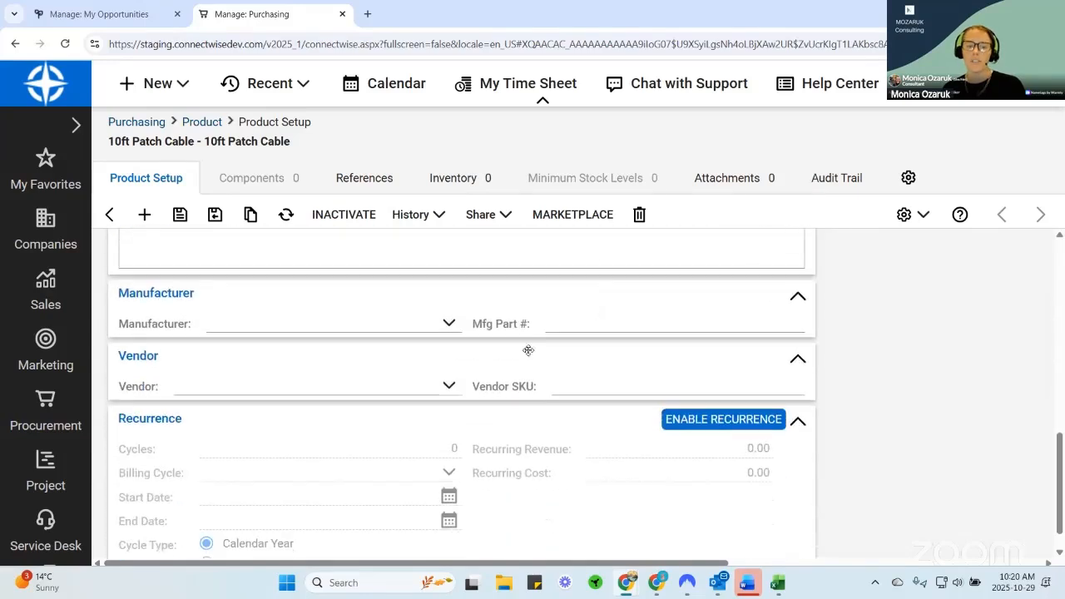
{"action": "left_click", "coordinate": [449, 386]}
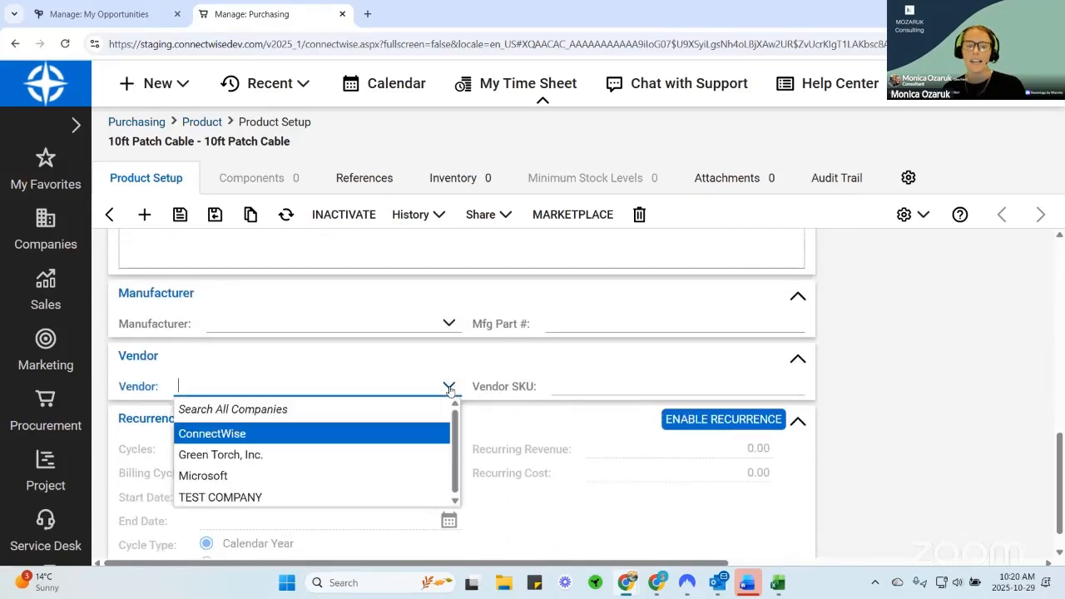
{"action": "left_click", "coordinate": [314, 474]}
{"action": "left_click", "coordinate": [180, 215]}
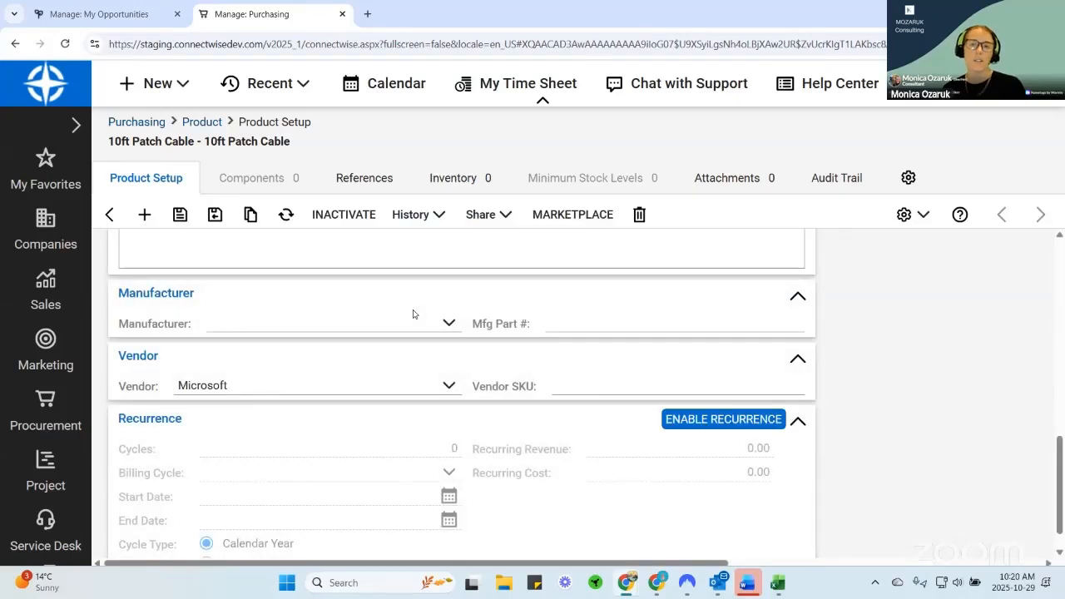
{"action": "left_click", "coordinate": [220, 125]}
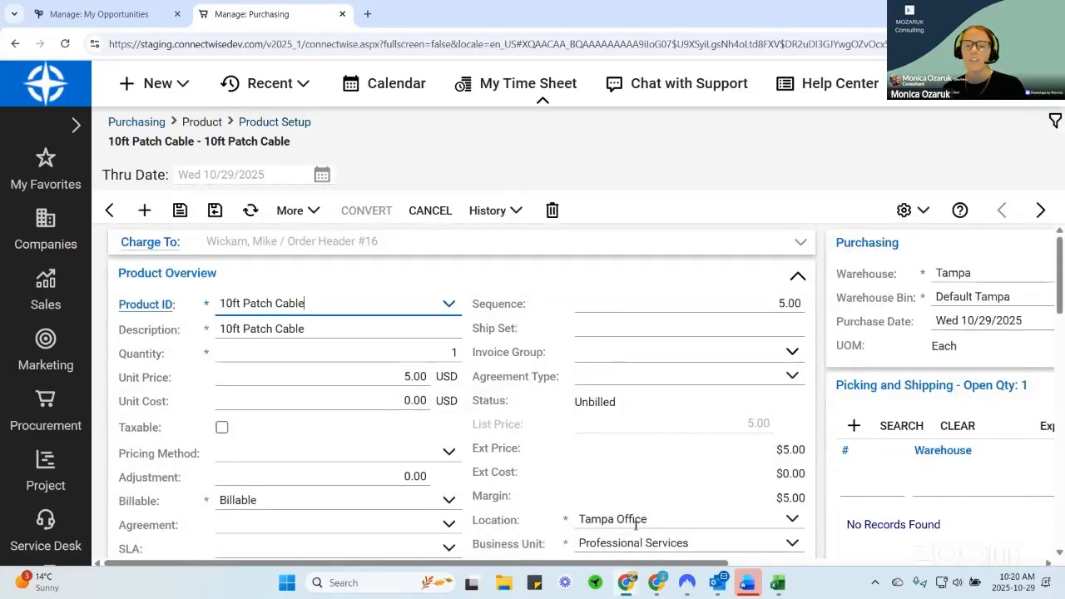
{"action": "mouse_move", "coordinate": [613, 561]}
{"action": "left_mouse_down"}
{"action": "mouse_move", "coordinate": [890, 567]}
{"action": "mouse_move", "coordinate": [606, 563]}
{"action": "left_mouse_up"}
{"action": "left_click", "coordinate": [109, 210]}
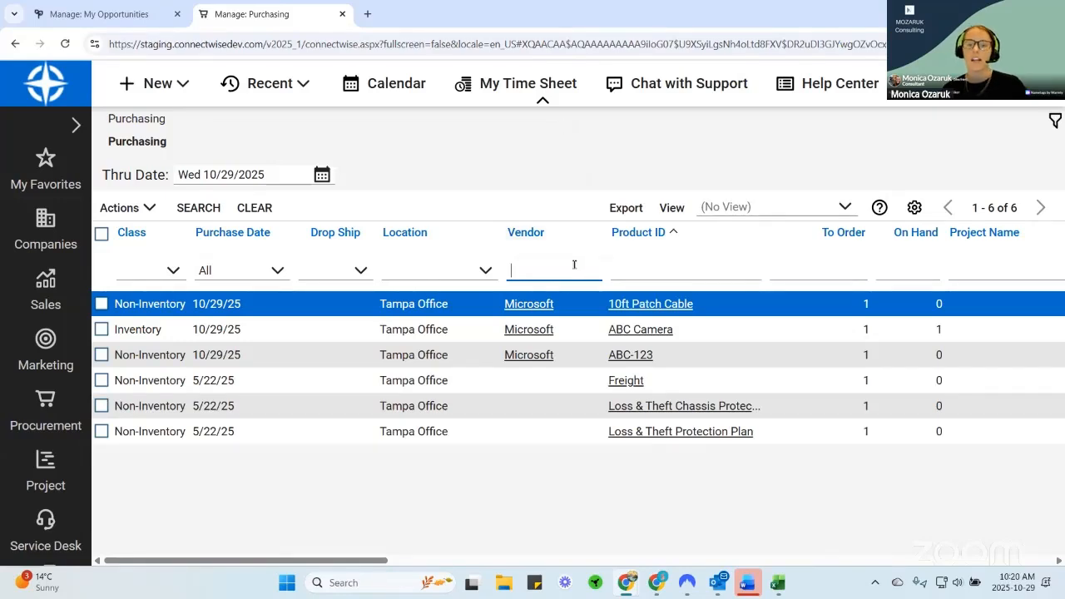
Filter Purchasing by vendor "Mic", create one Microsoft purchase order from all the listed products, and return to the list.
{"action": "type", "text": "Mic"}
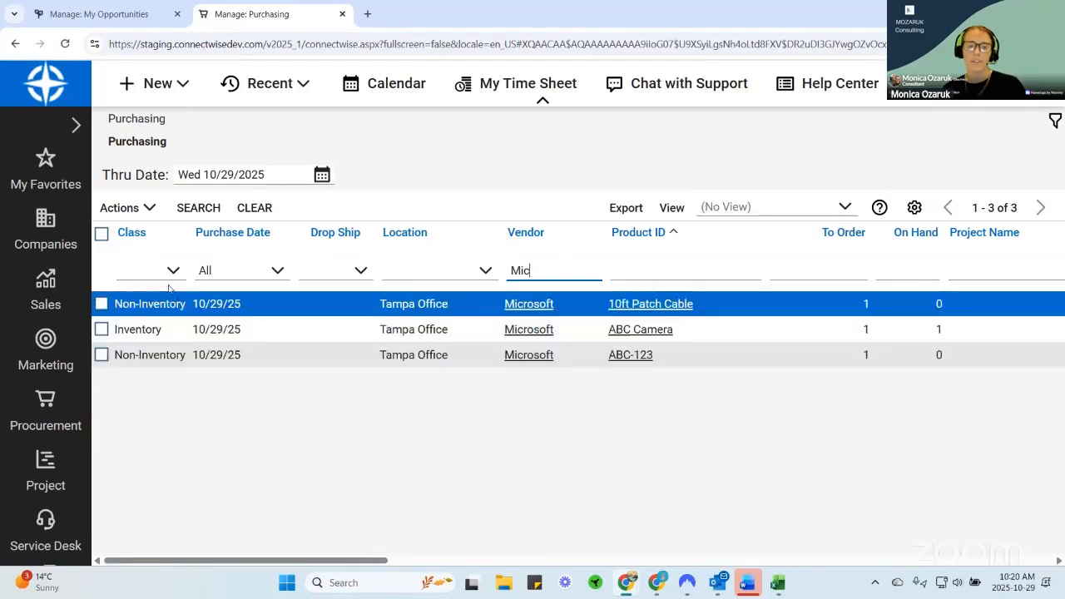
{"action": "left_click", "coordinate": [102, 234]}
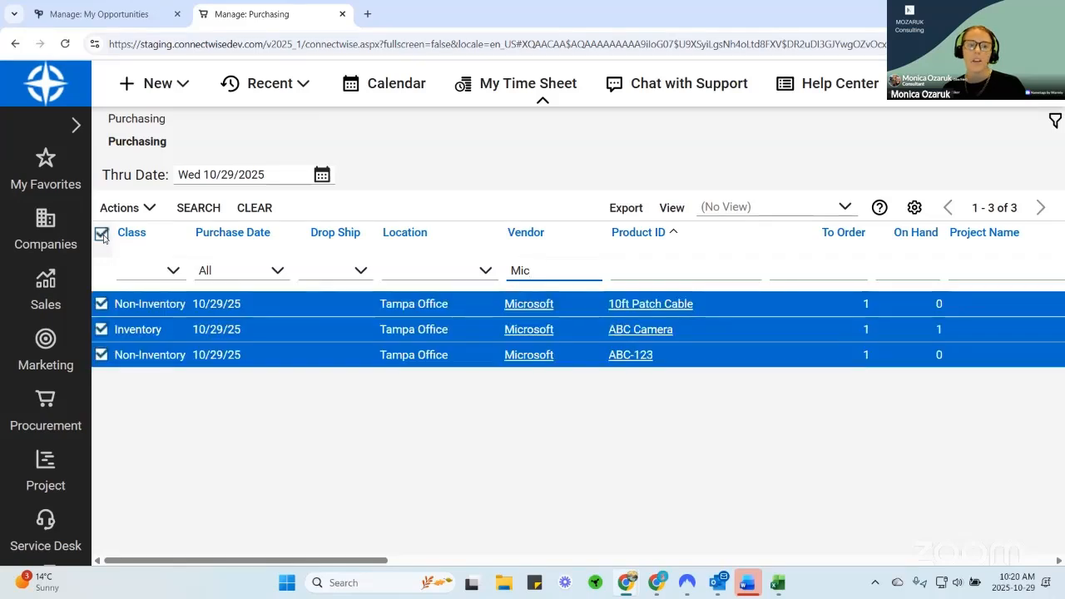
{"action": "left_click", "coordinate": [132, 215]}
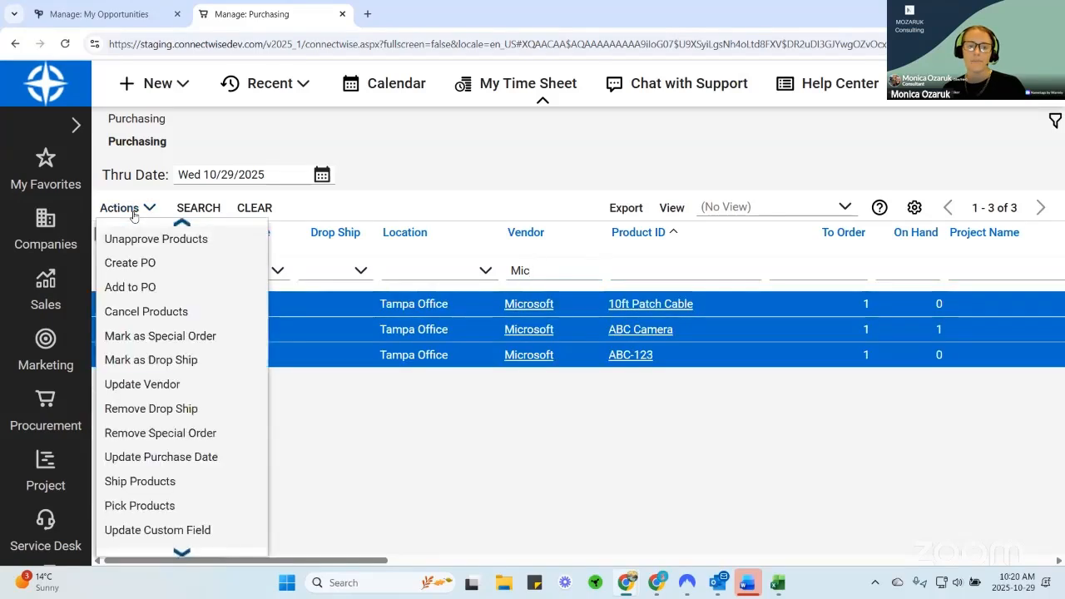
{"action": "left_click", "coordinate": [147, 265]}
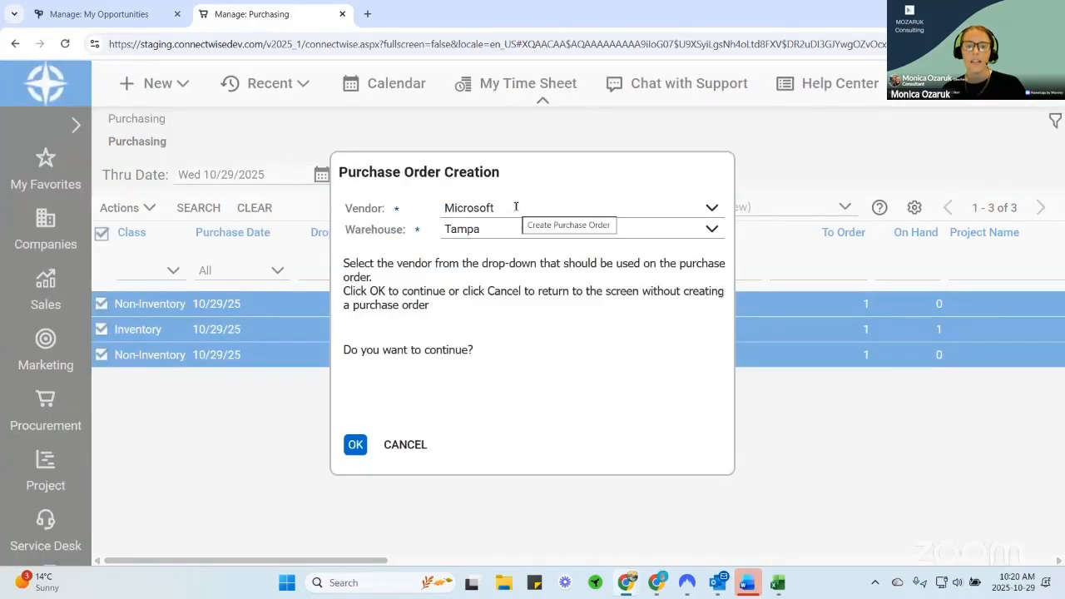
{"action": "left_click", "coordinate": [355, 446]}
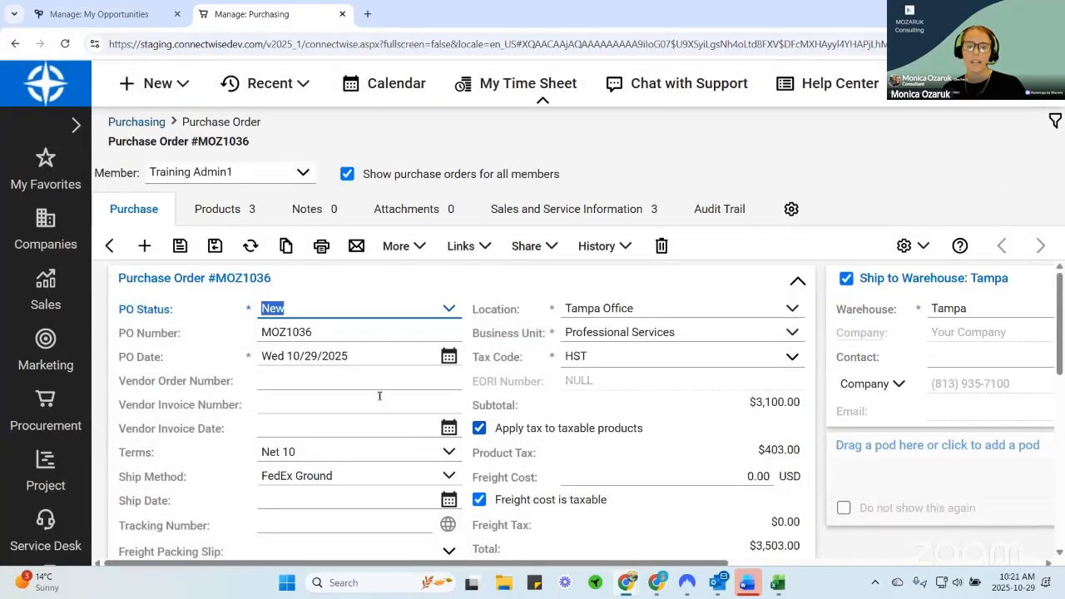
{"action": "left_click", "coordinate": [111, 248]}
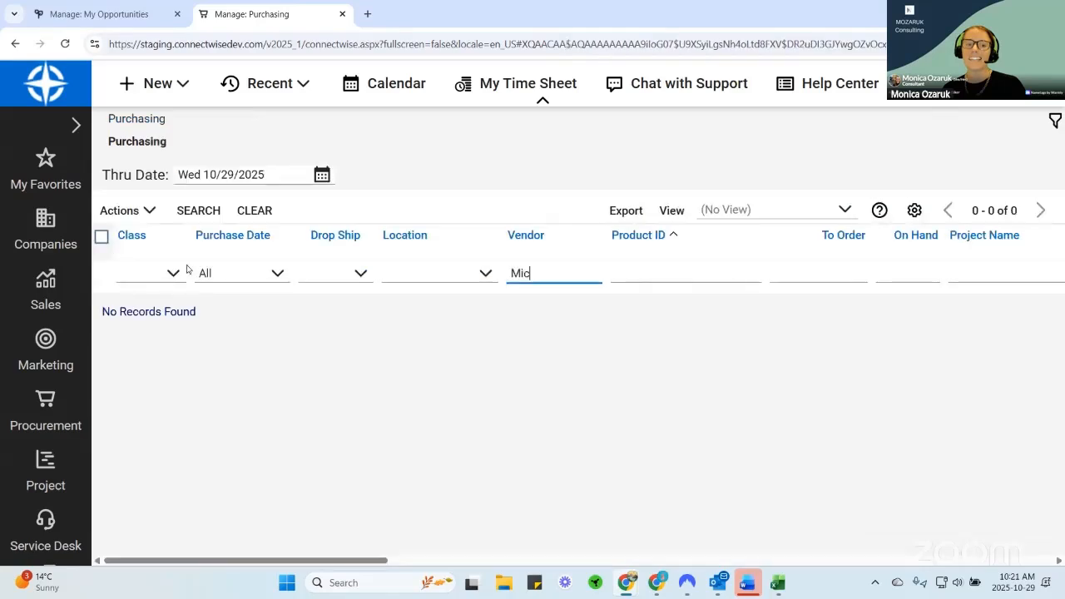
Clear the vendor filter in Purchasing and move the Charge To column directly after the Vendor column.
{"action": "double_click", "coordinate": [569, 272]}
{"action": "key", "text": "BackSpace"}
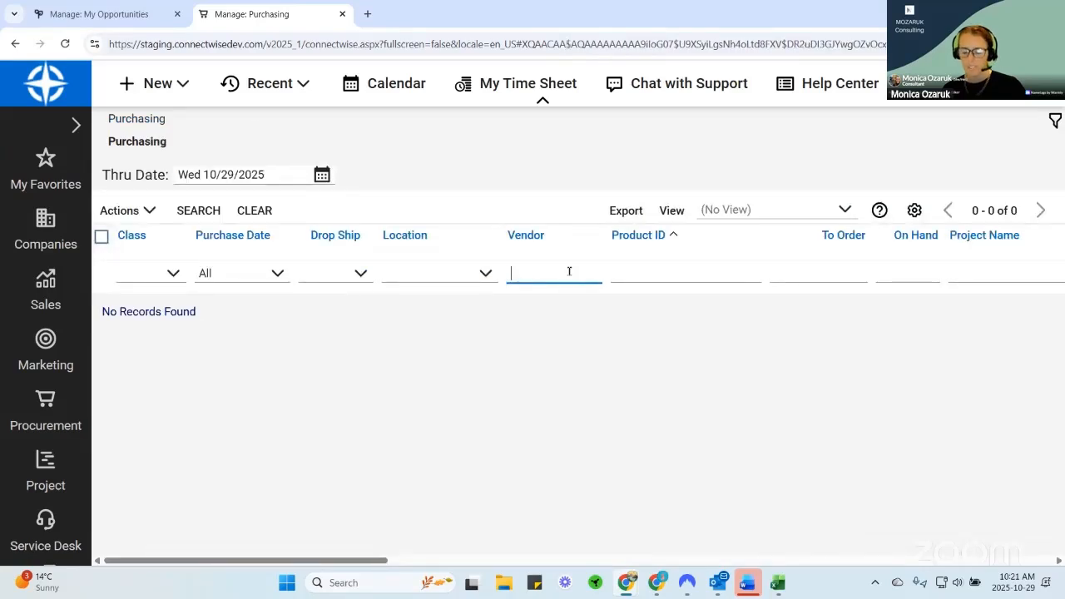
{"action": "key", "text": "Return"}
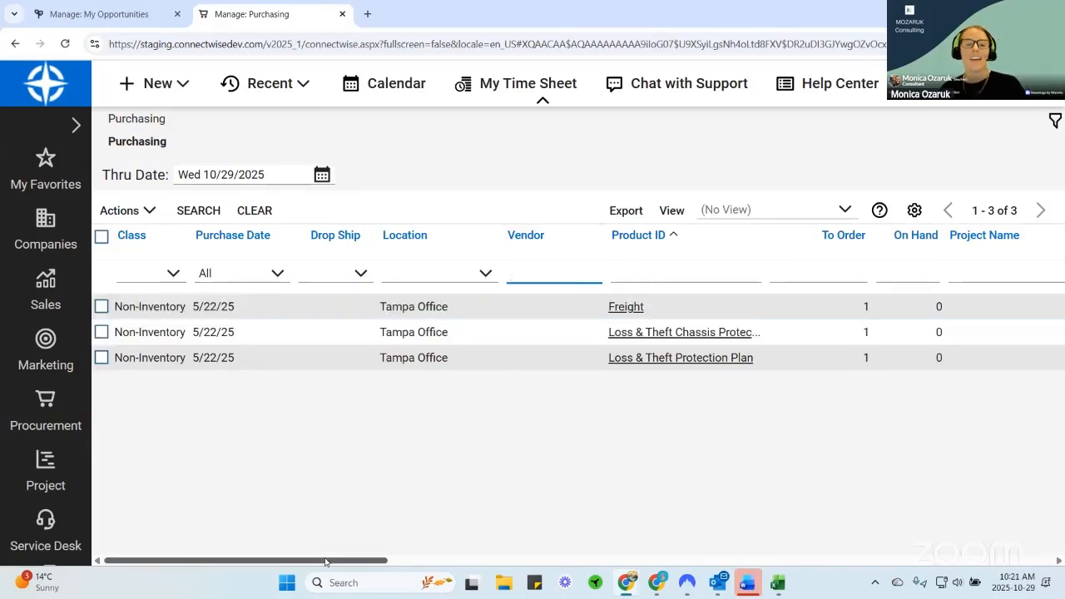
{"action": "left_click_drag", "start_coordinate": [324, 561], "coordinate": [531, 563]}
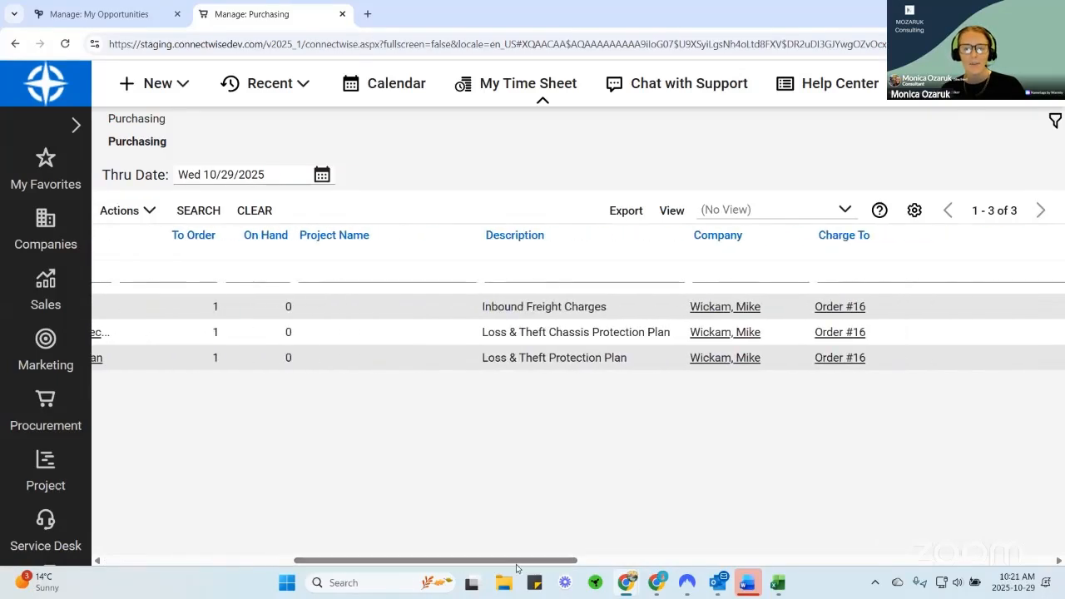
{"action": "left_click_drag", "start_coordinate": [872, 240], "coordinate": [588, 241]}
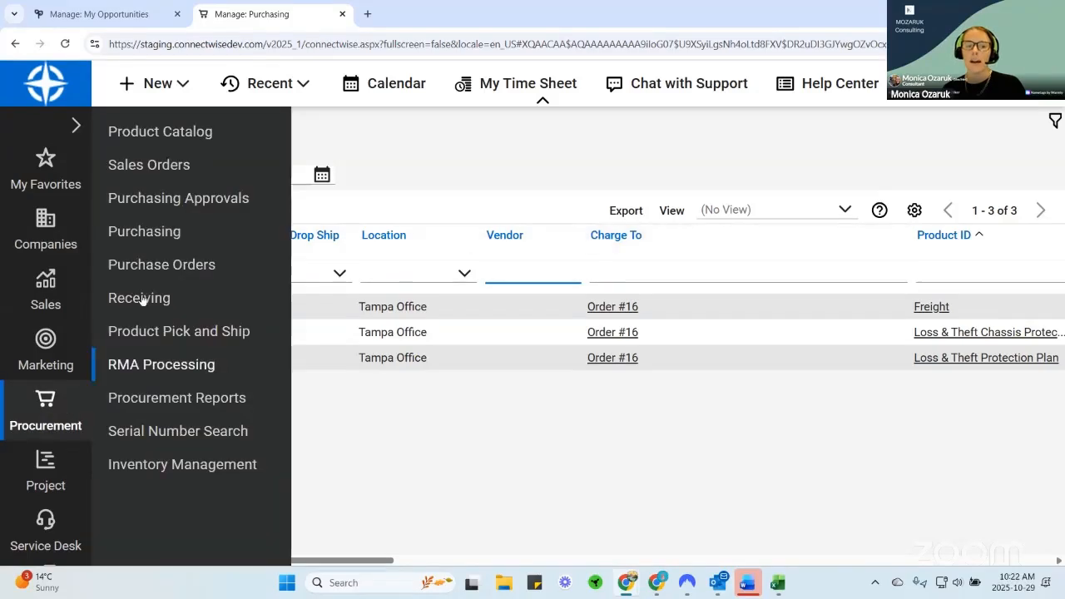
In Purchasing Approvals, approve the products from the first row through the "Upgrade to Latest Windows version" project row.
{"action": "left_click", "coordinate": [179, 199]}
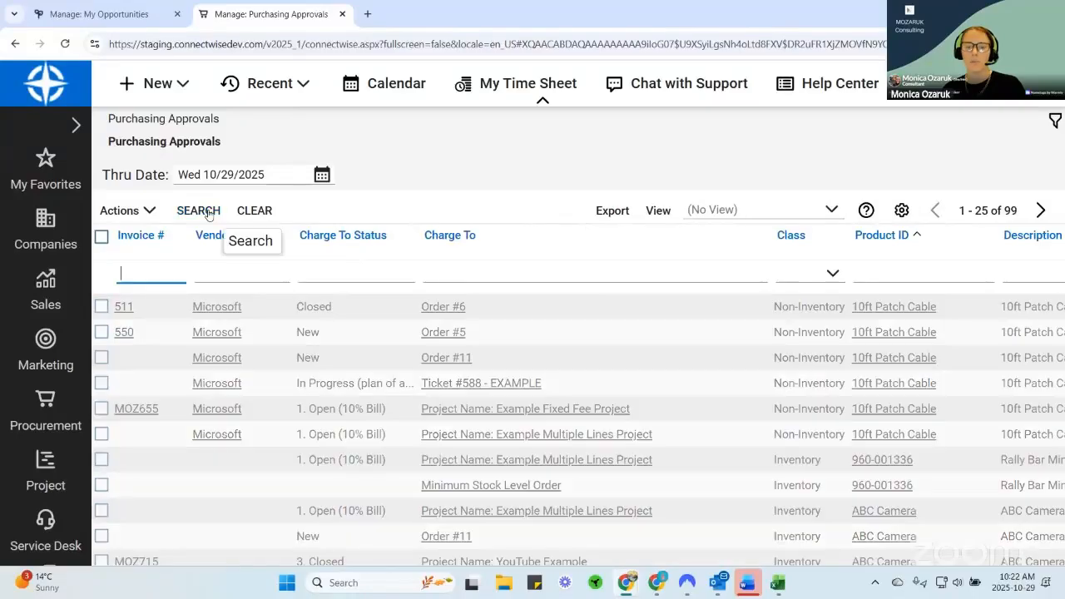
{"action": "left_click", "coordinate": [104, 309]}
{"action": "scroll", "coordinate": [226, 458], "scroll_direction": "down", "scroll_amount": 5}
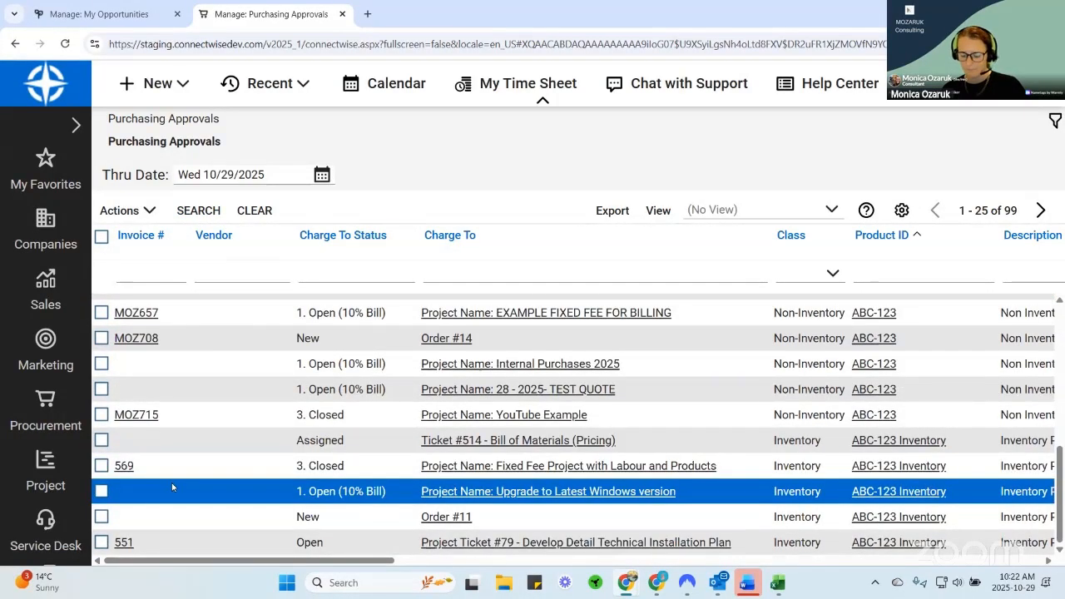
{"action": "left_click", "coordinate": [103, 491], "text": "shift"}
{"action": "left_click", "coordinate": [142, 210]}
{"action": "left_click", "coordinate": [158, 233]}
{"action": "left_click", "coordinate": [606, 155]}
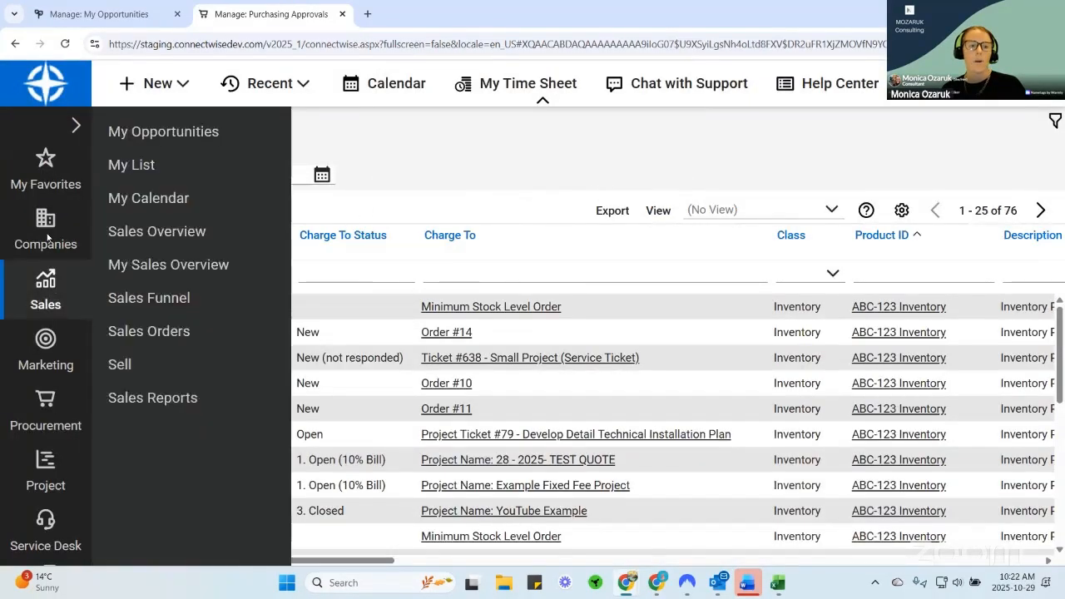
Return to Purchasing, sort the products by Charge To, and review the orders, projects and tickets they belong to.
{"action": "mouse_move", "coordinate": [46, 409]}
{"action": "left_click", "coordinate": [174, 233]}
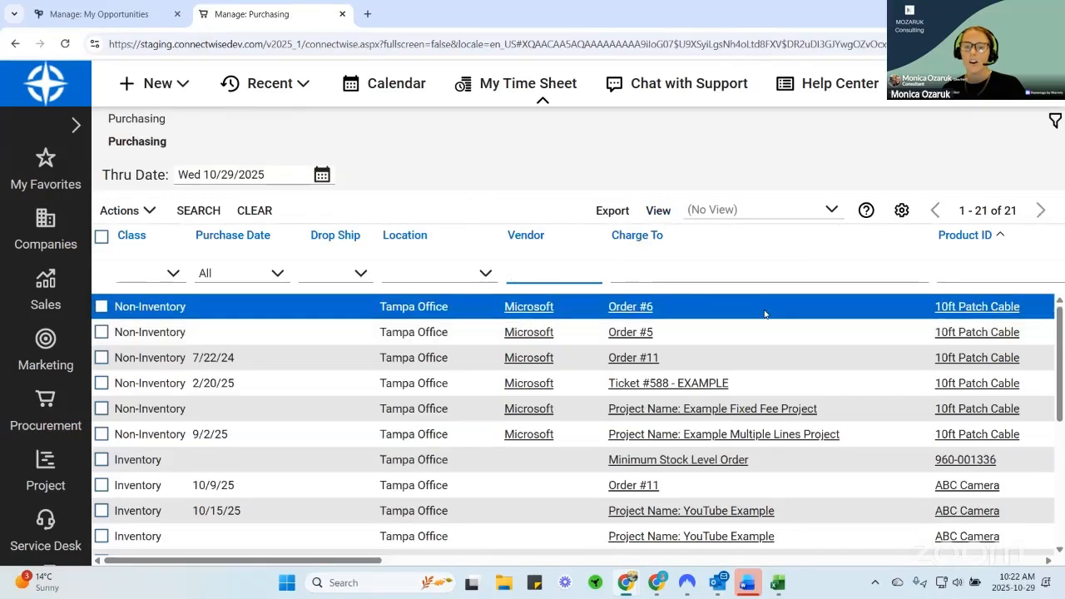
{"action": "scroll", "coordinate": [761, 321], "scroll_direction": "down", "scroll_amount": 3}
{"action": "scroll", "coordinate": [770, 329], "scroll_direction": "down", "scroll_amount": 1}
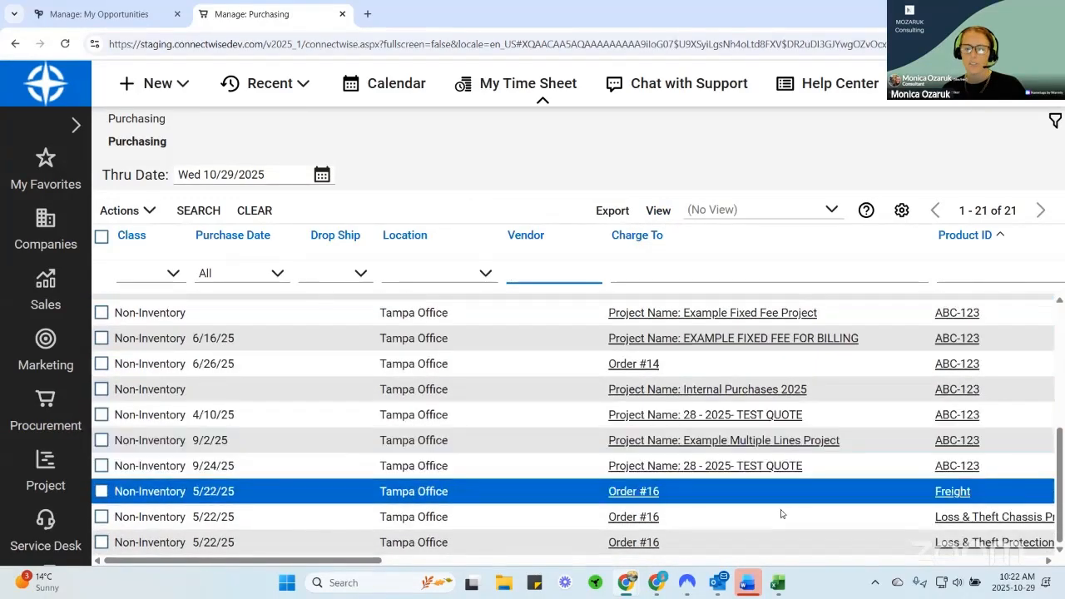
{"action": "scroll", "coordinate": [770, 310], "scroll_direction": "up", "scroll_amount": 4}
{"action": "left_click", "coordinate": [718, 251]}
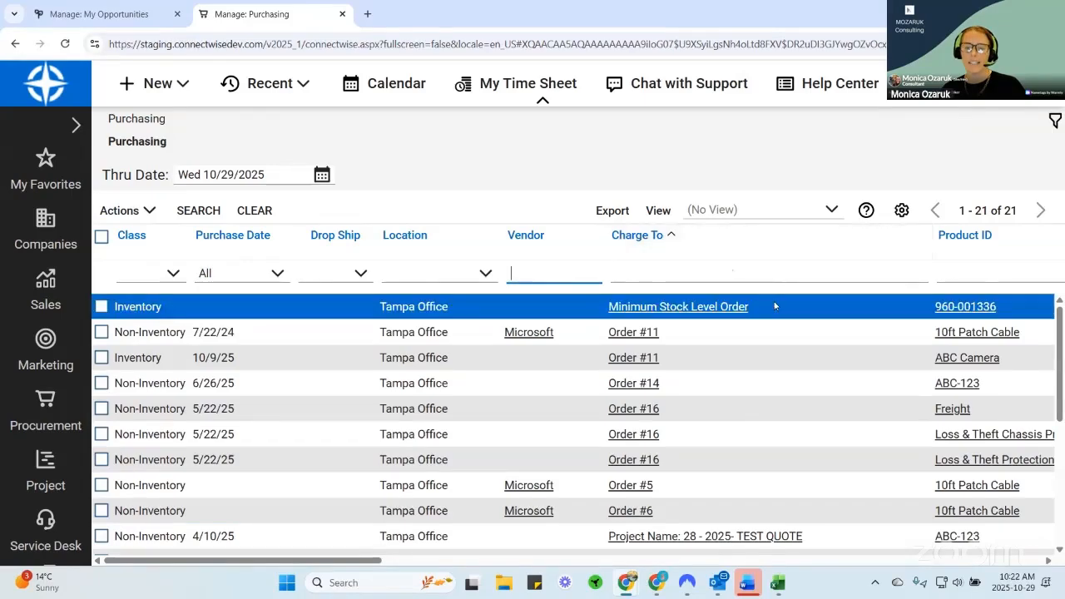
{"action": "scroll", "coordinate": [773, 306], "scroll_direction": "down", "scroll_amount": 3}
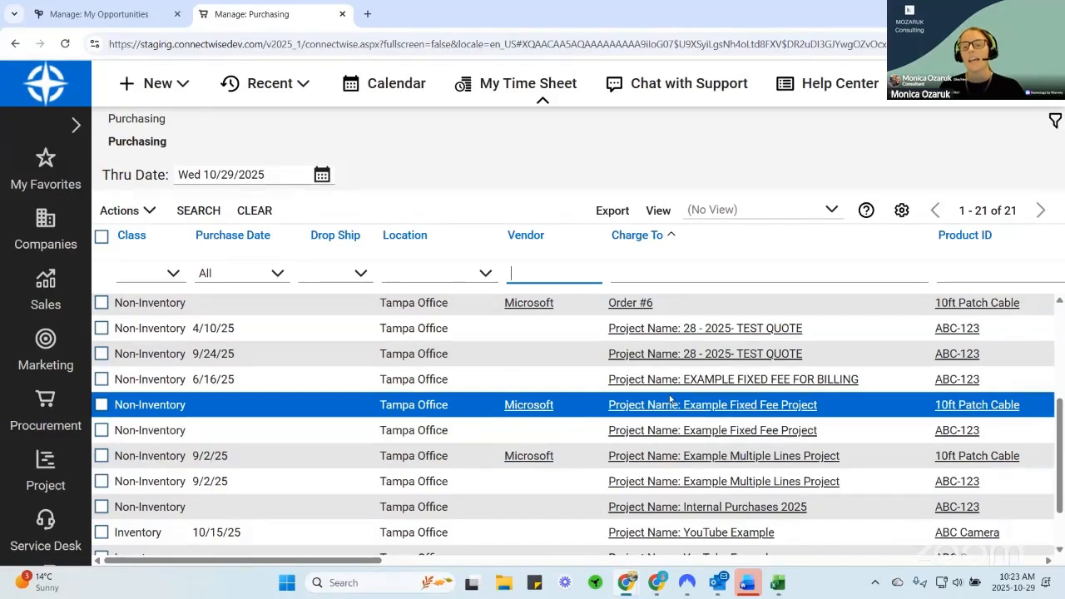
{"action": "scroll", "coordinate": [669, 399], "scroll_direction": "down", "scroll_amount": 1}
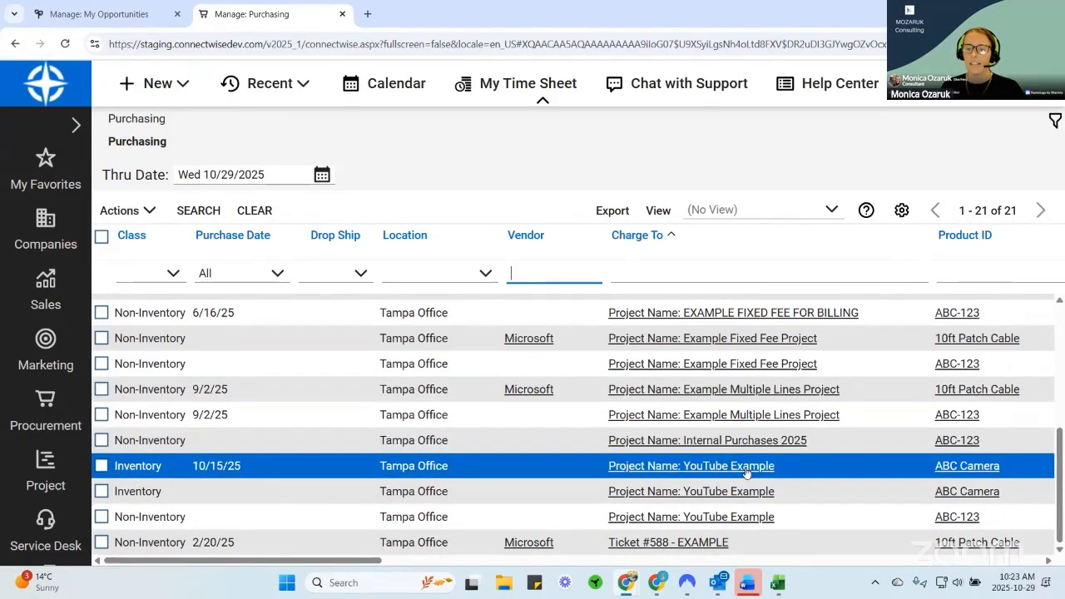
Filter the Purchasing list by Charge To with "*you" to isolate the YouTube Example project's products.
{"action": "left_click", "coordinate": [696, 271]}
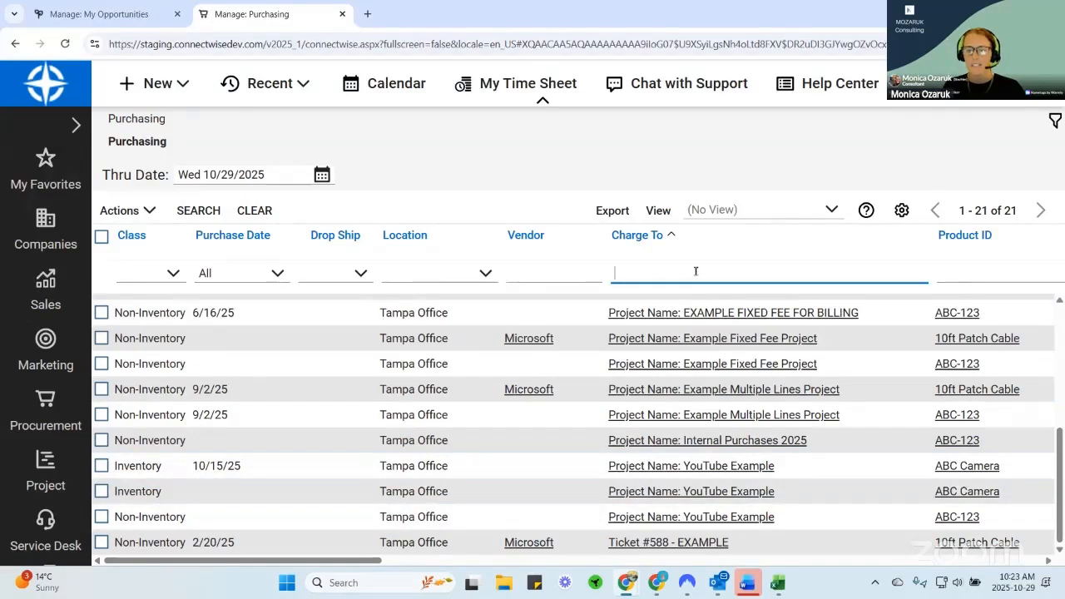
{"action": "type", "text": "*yo"}
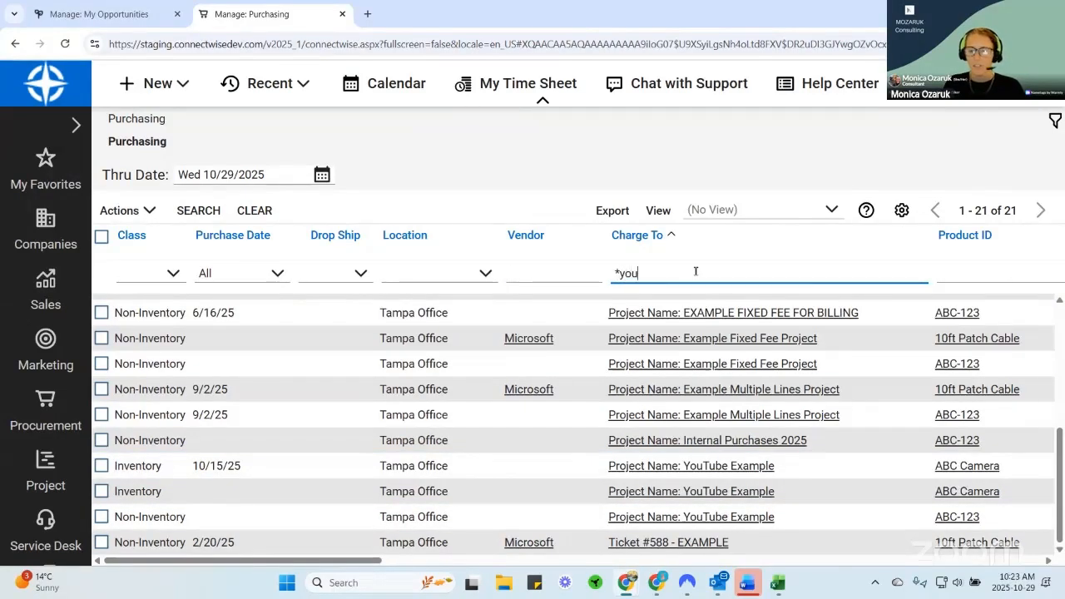
{"action": "type", "text": "u"}
{"action": "key", "text": "Return"}
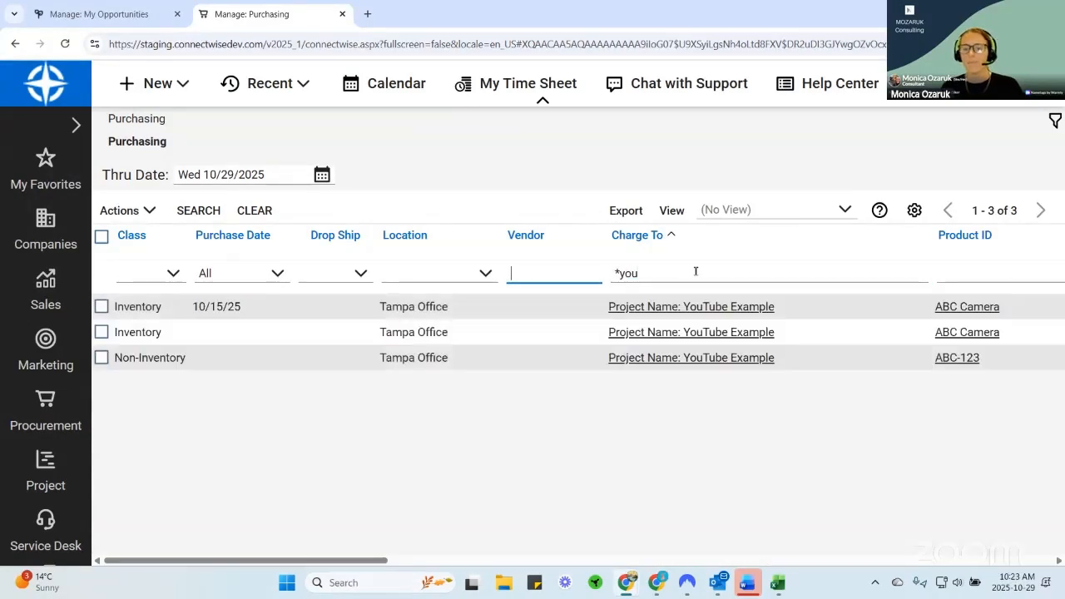
Create and save a purchase order for all the filtered YouTube Example products with vendor TEST COMPANY and the Tampa warehouse.
{"action": "left_click", "coordinate": [101, 237]}
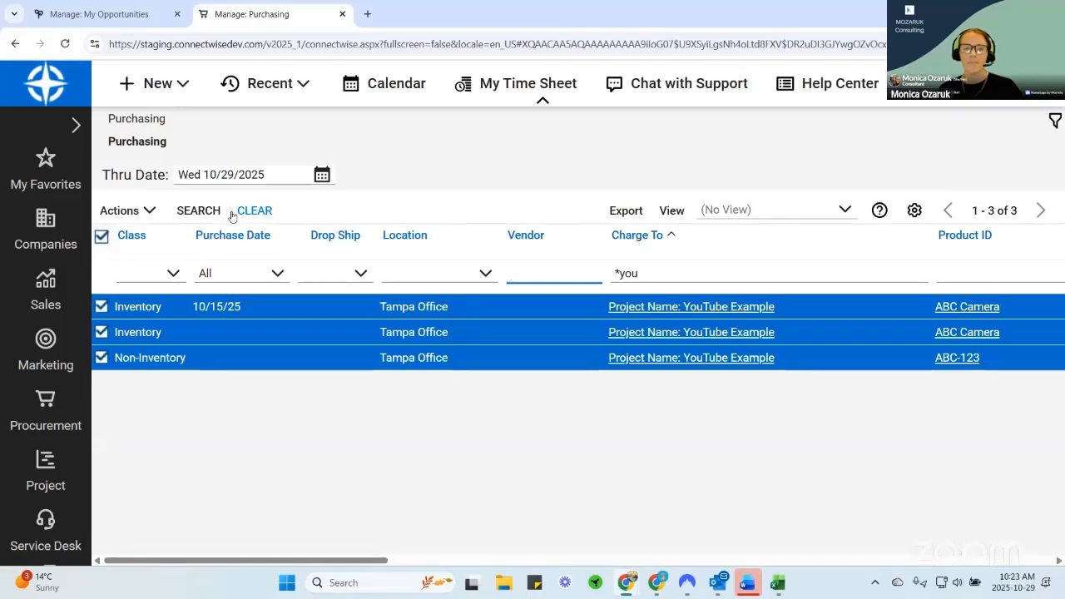
{"action": "left_click", "coordinate": [141, 214]}
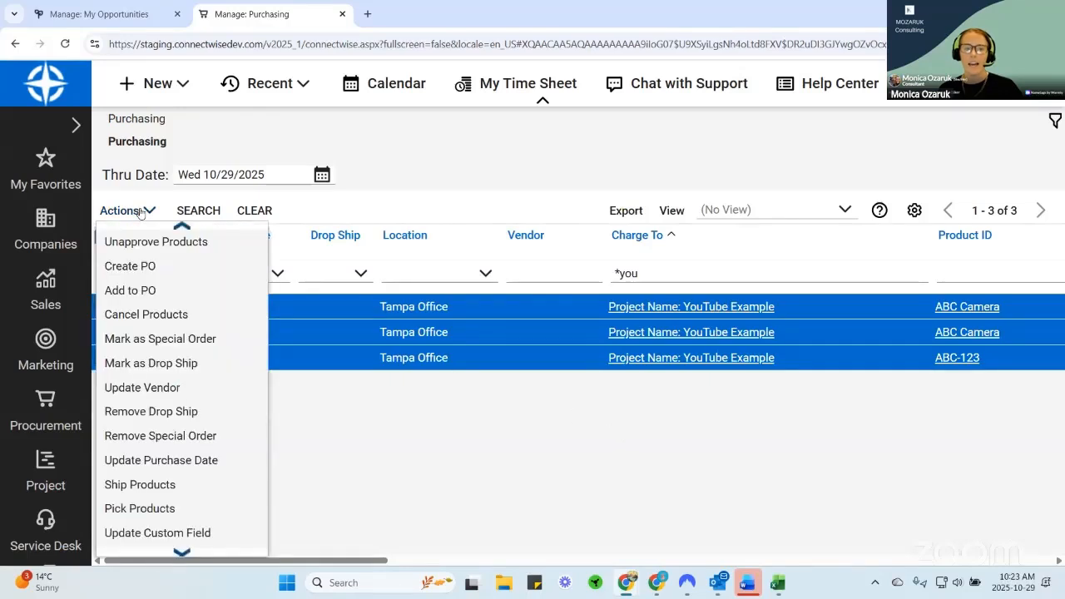
{"action": "left_click", "coordinate": [147, 268]}
{"action": "left_click", "coordinate": [709, 209]}
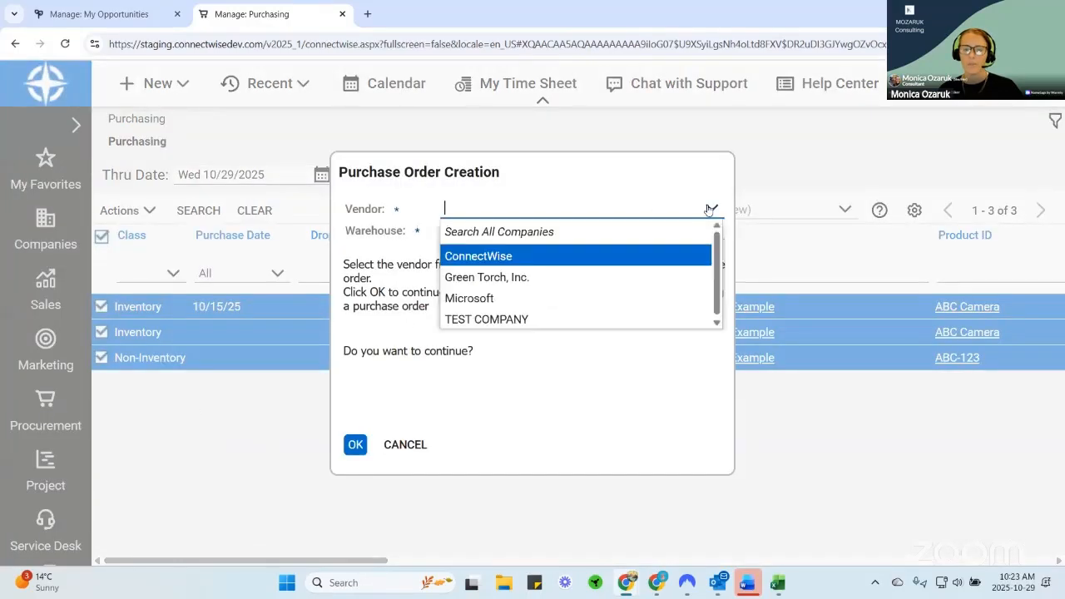
{"action": "type", "text": "cres"}
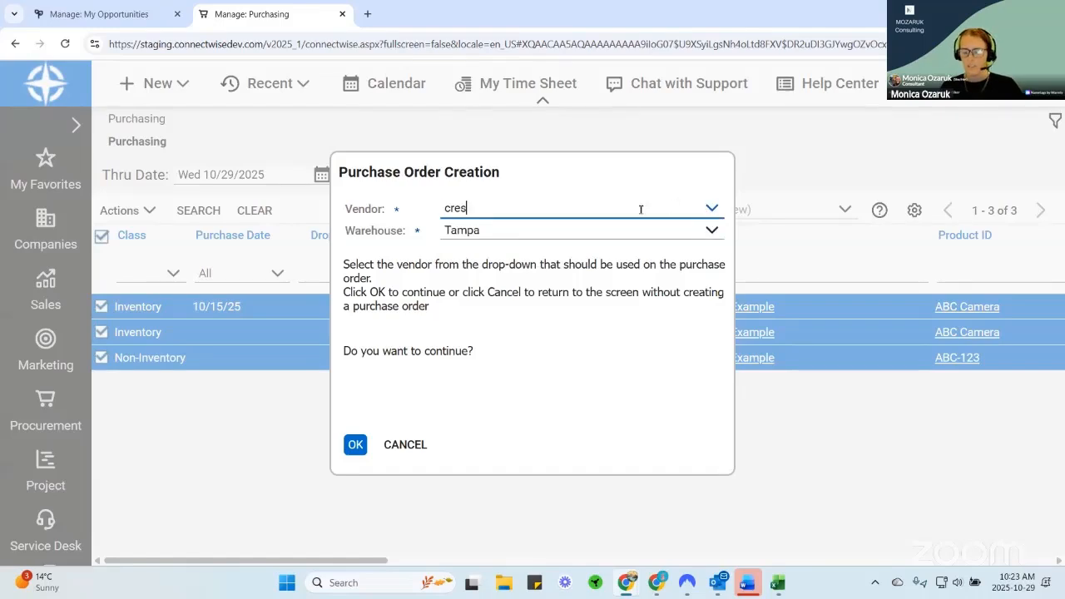
{"action": "left_click", "coordinate": [712, 209]}
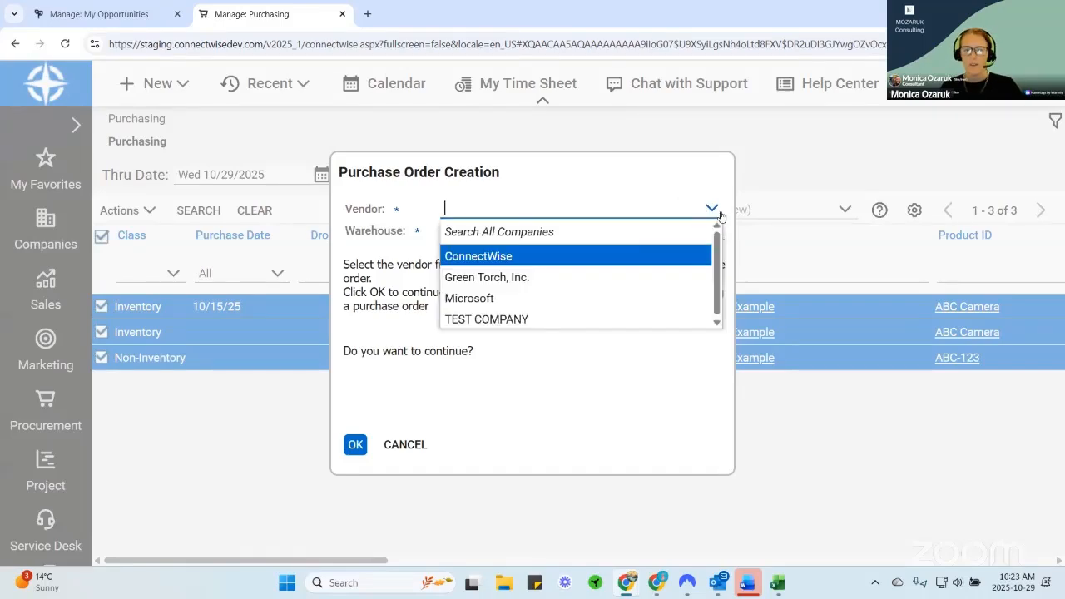
{"action": "left_click", "coordinate": [563, 320]}
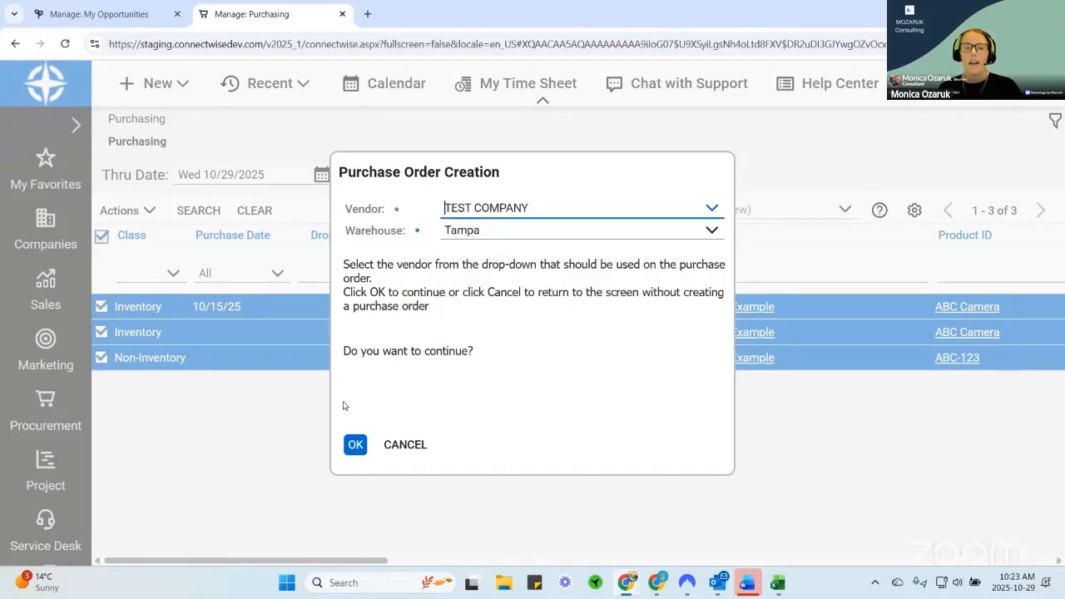
{"action": "left_click", "coordinate": [355, 447]}
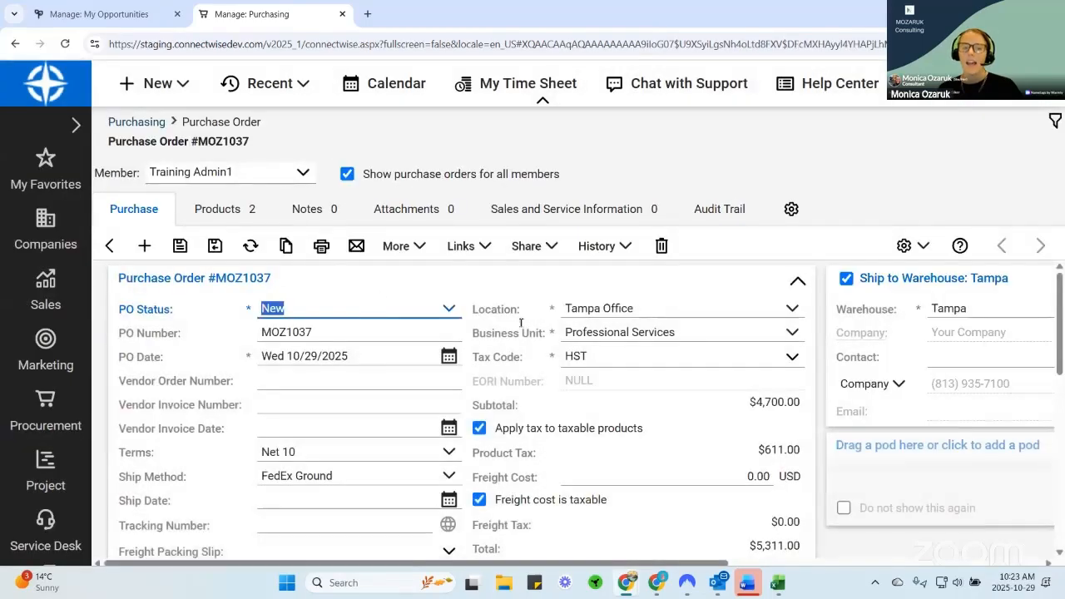
{"action": "left_click", "coordinate": [179, 245]}
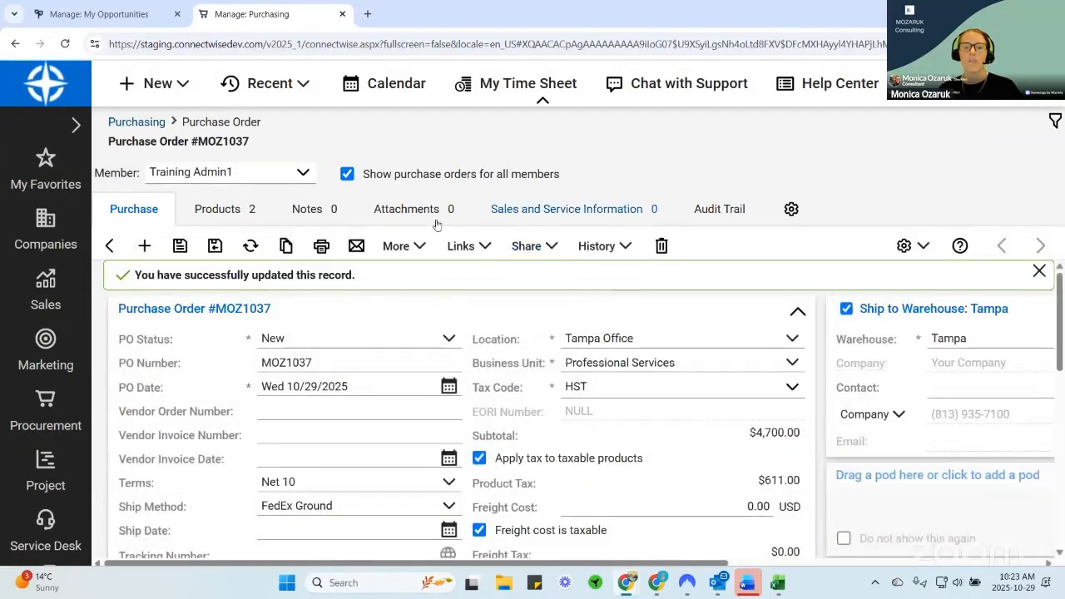
Check the new purchase order's Sales and Service Information and its product lines.
{"action": "scroll", "coordinate": [621, 299], "scroll_direction": "down", "scroll_amount": 1}
{"action": "left_click", "coordinate": [604, 212]}
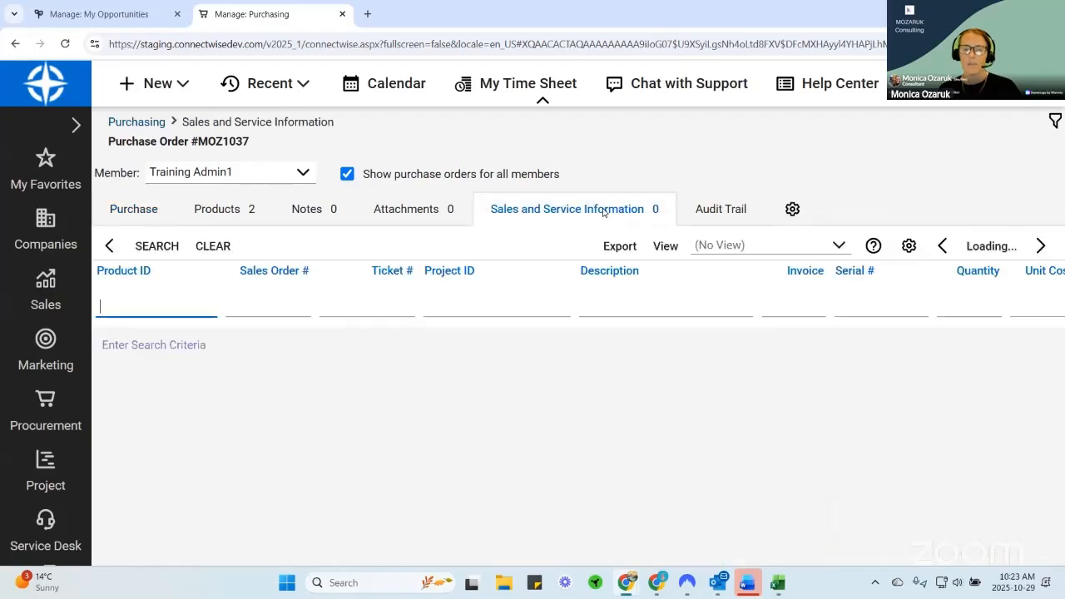
{"action": "left_click", "coordinate": [204, 209]}
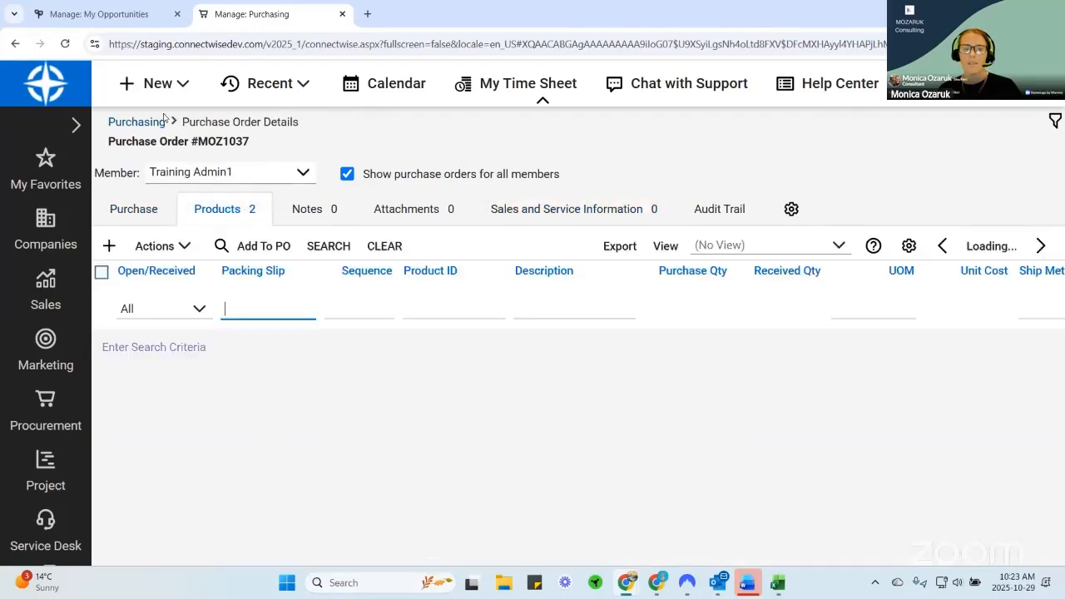
Return to the Purchasing list and clear the Charge To filter.
{"action": "left_click", "coordinate": [137, 121]}
{"action": "triple_click", "coordinate": [652, 273]}
{"action": "key", "text": "BackSpace"}
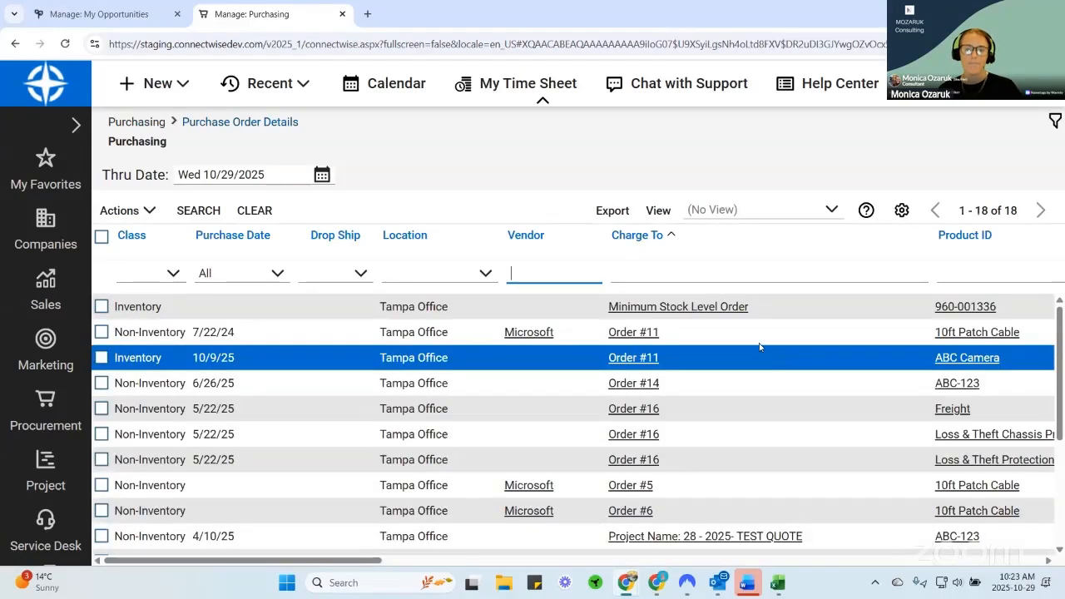
Review the unfiltered Purchasing list to compare each product's vendor, purchase date and the order, project or ticket it is charged to.
{"action": "scroll", "coordinate": [758, 343], "scroll_direction": "down", "scroll_amount": 1}
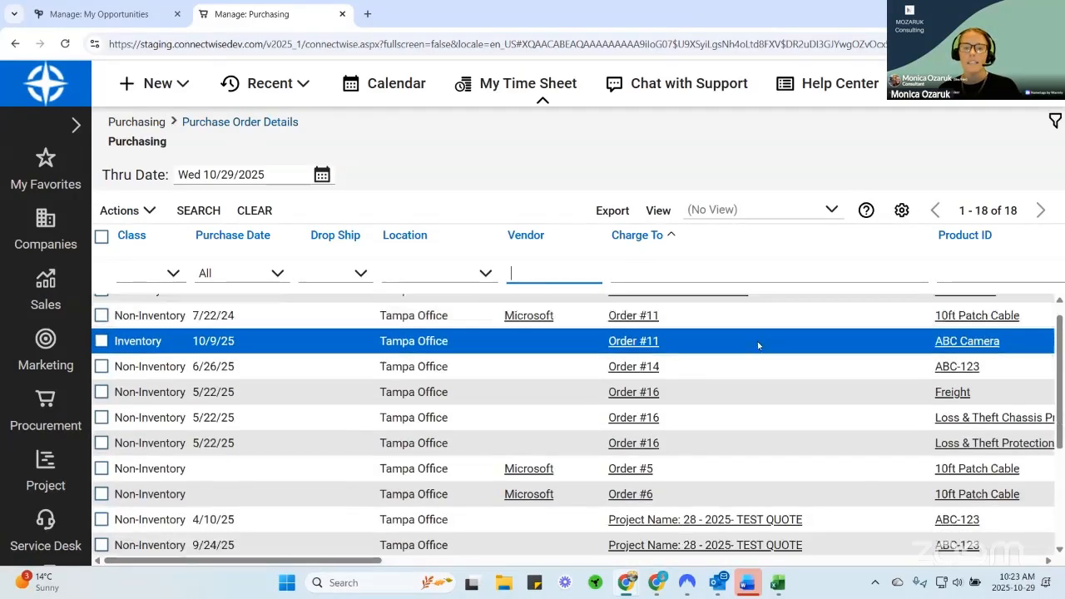
{"action": "scroll", "coordinate": [758, 345], "scroll_direction": "down", "scroll_amount": 3}
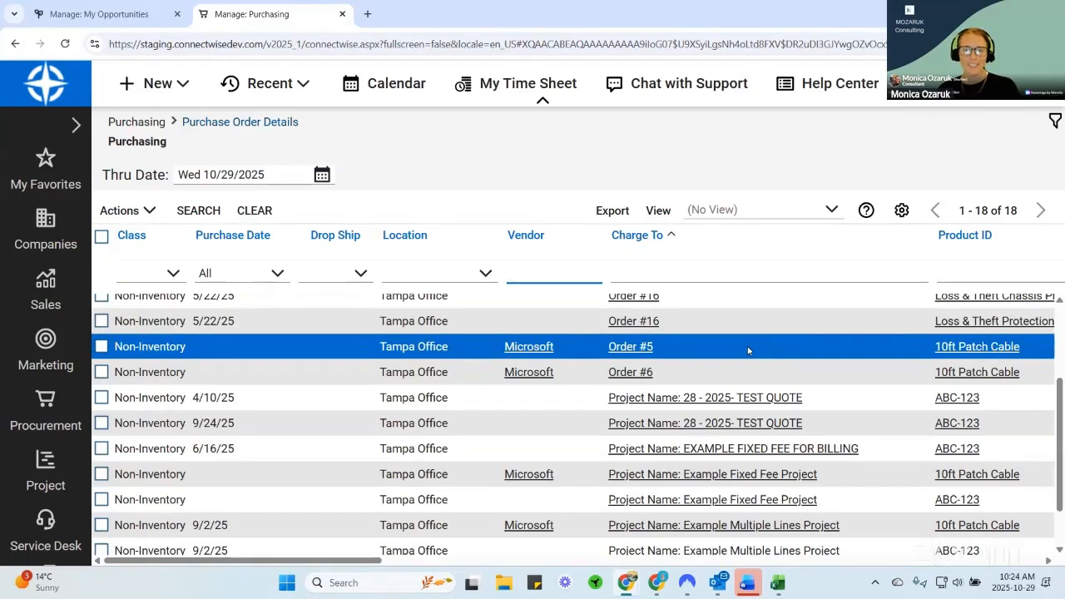
{"action": "scroll", "coordinate": [757, 358], "scroll_direction": "up", "scroll_amount": 3}
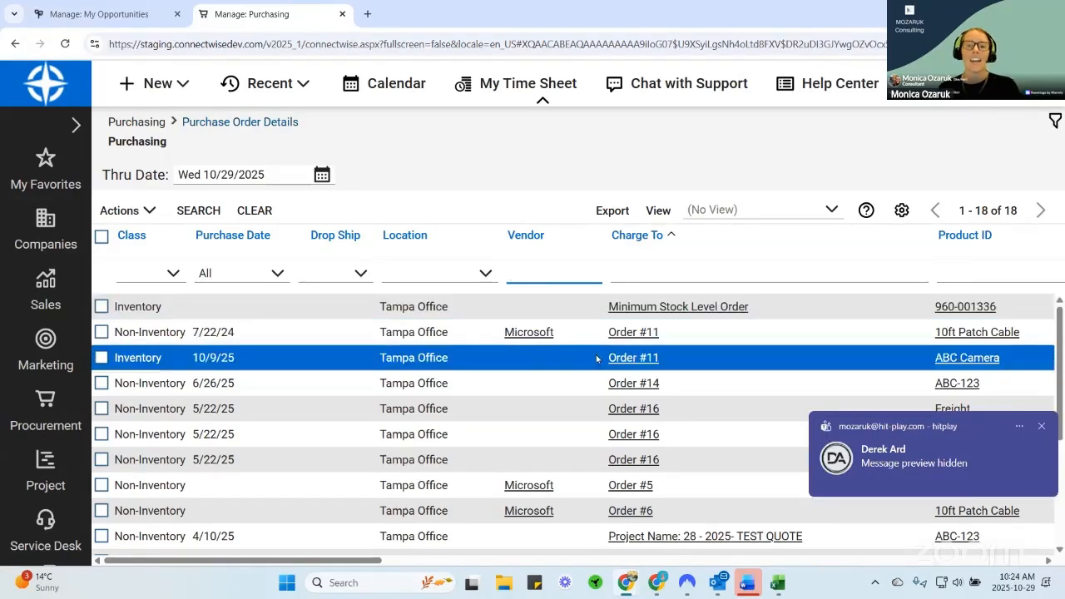
{"action": "left_click", "coordinate": [1040, 427]}
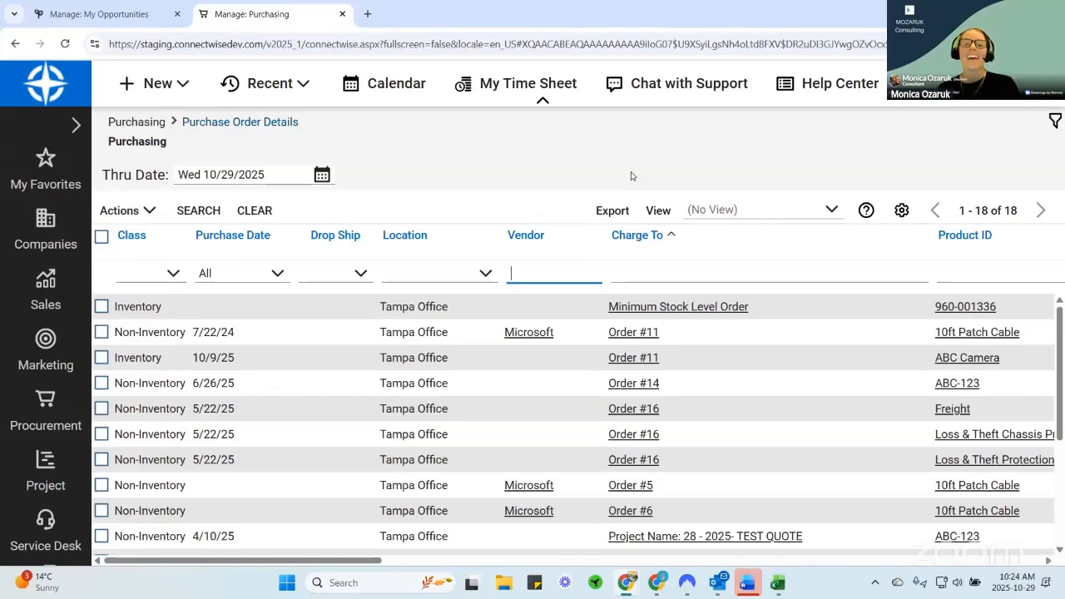
{"action": "scroll", "coordinate": [695, 403], "scroll_direction": "down", "scroll_amount": 3}
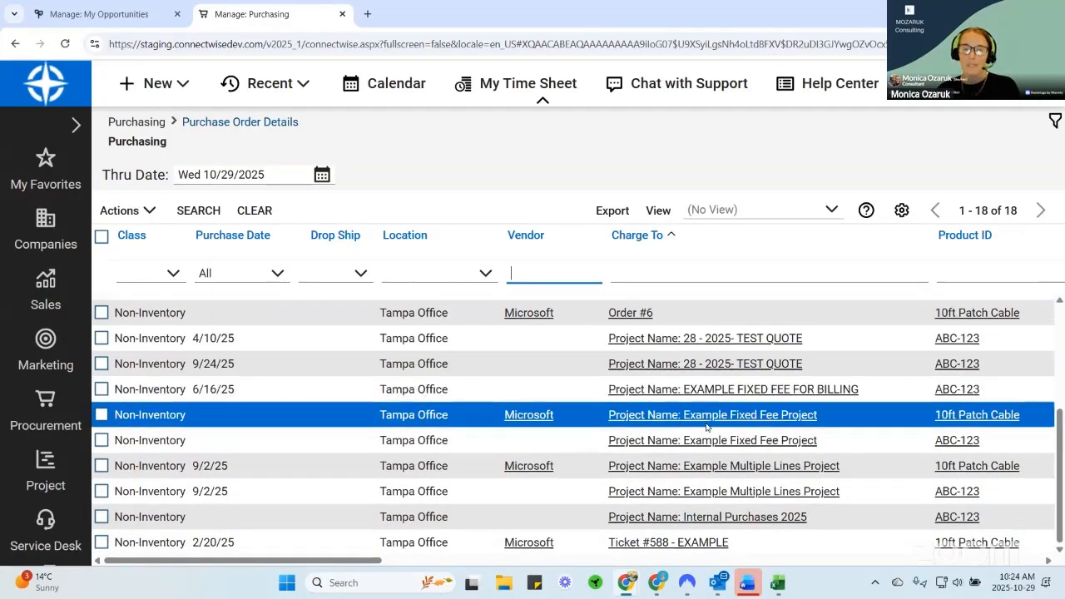
{"action": "scroll", "coordinate": [586, 404], "scroll_direction": "up", "scroll_amount": 3}
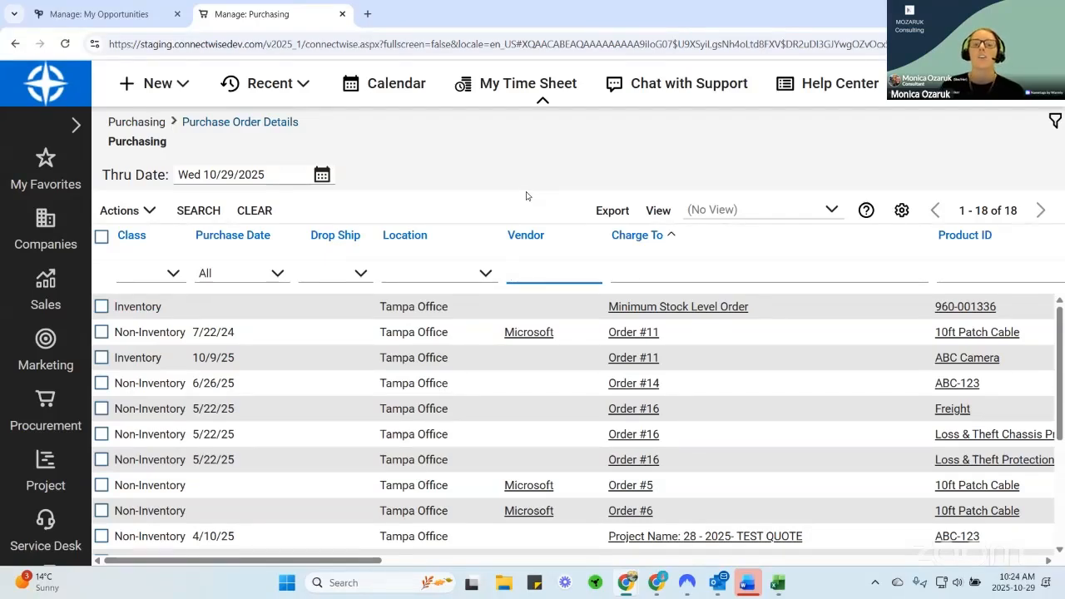
{"action": "scroll", "coordinate": [682, 362], "scroll_direction": "down", "scroll_amount": 3}
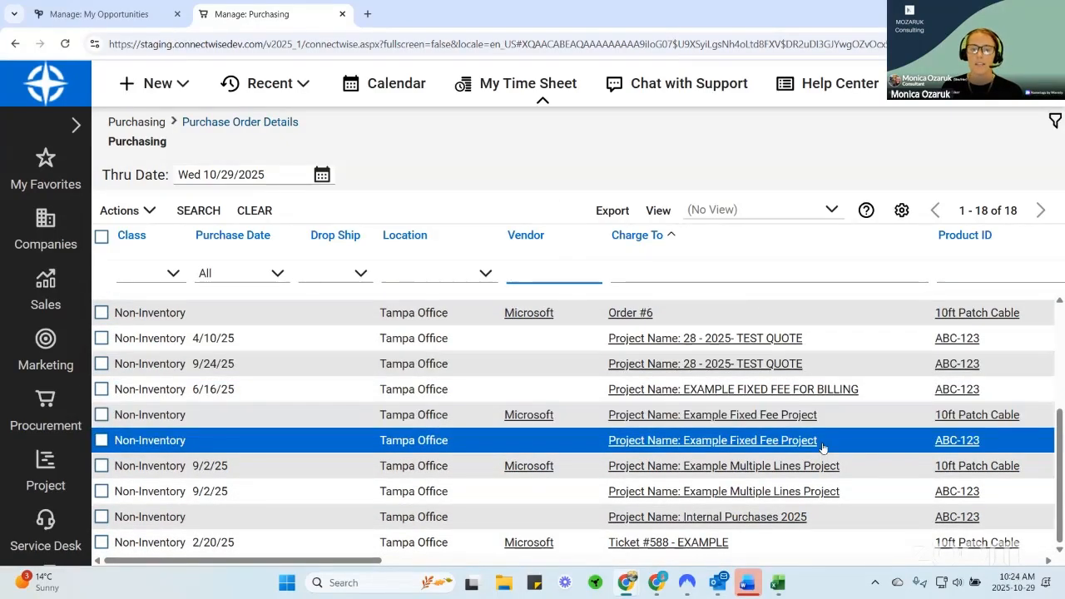
{"action": "scroll", "coordinate": [823, 450], "scroll_direction": "up", "scroll_amount": 5}
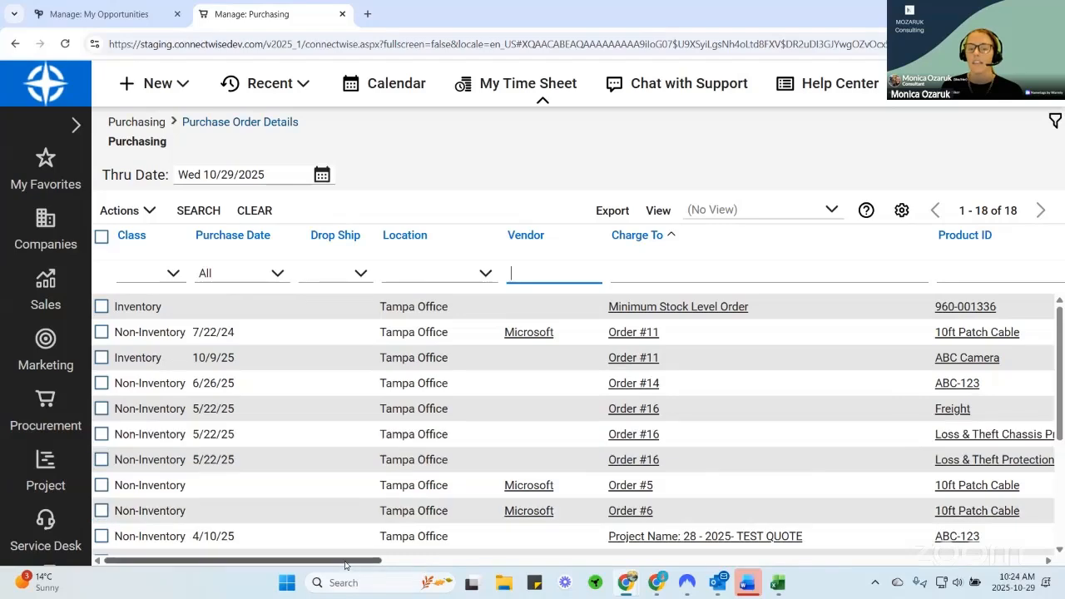
Move the Charge To Status column directly after the Vendor column and filter it by "closed".
{"action": "left_click_drag", "start_coordinate": [346, 563], "coordinate": [671, 577]}
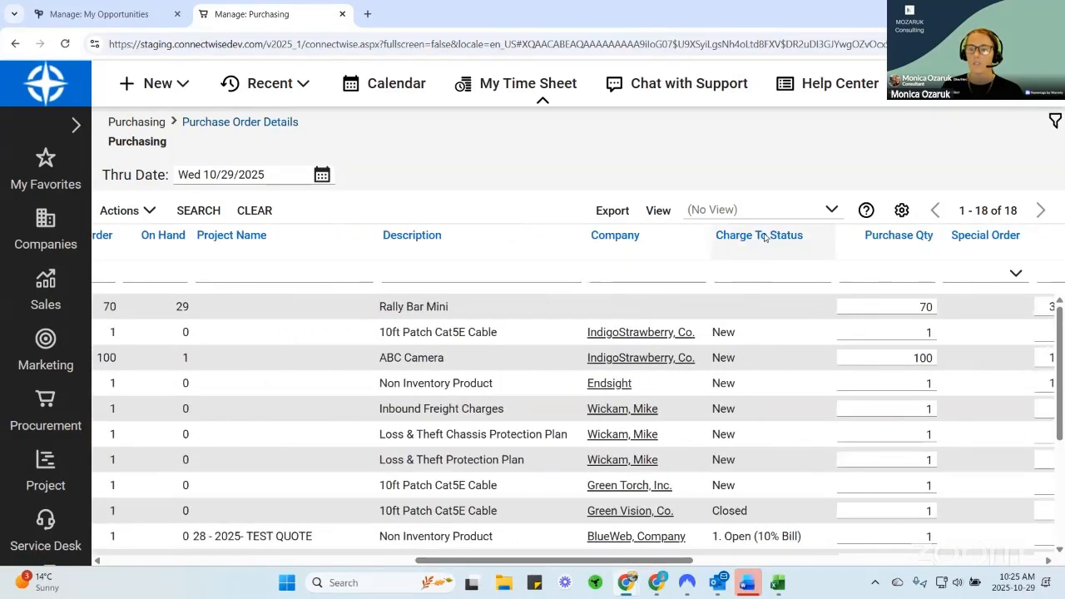
{"action": "left_click_drag", "start_coordinate": [785, 243], "coordinate": [507, 239]}
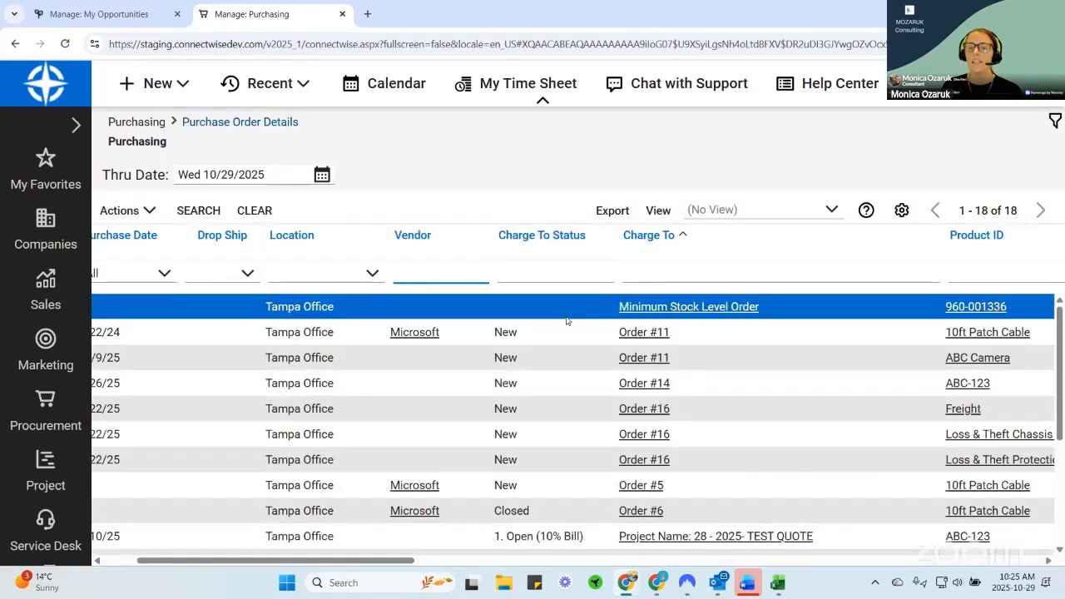
{"action": "left_click", "coordinate": [563, 278]}
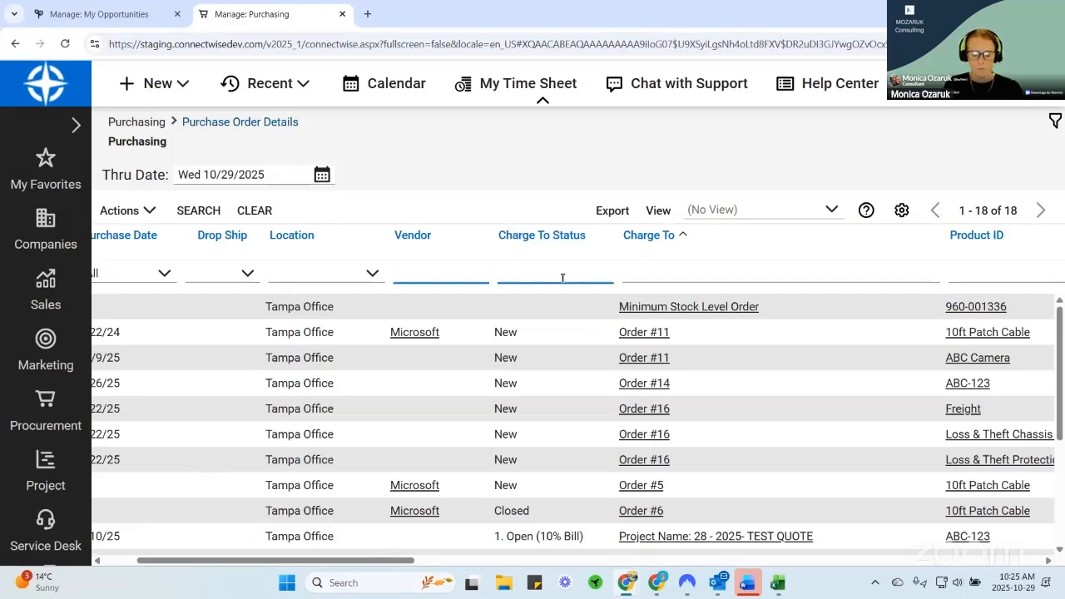
{"action": "type", "text": "closed"}
{"action": "key", "text": "Return"}
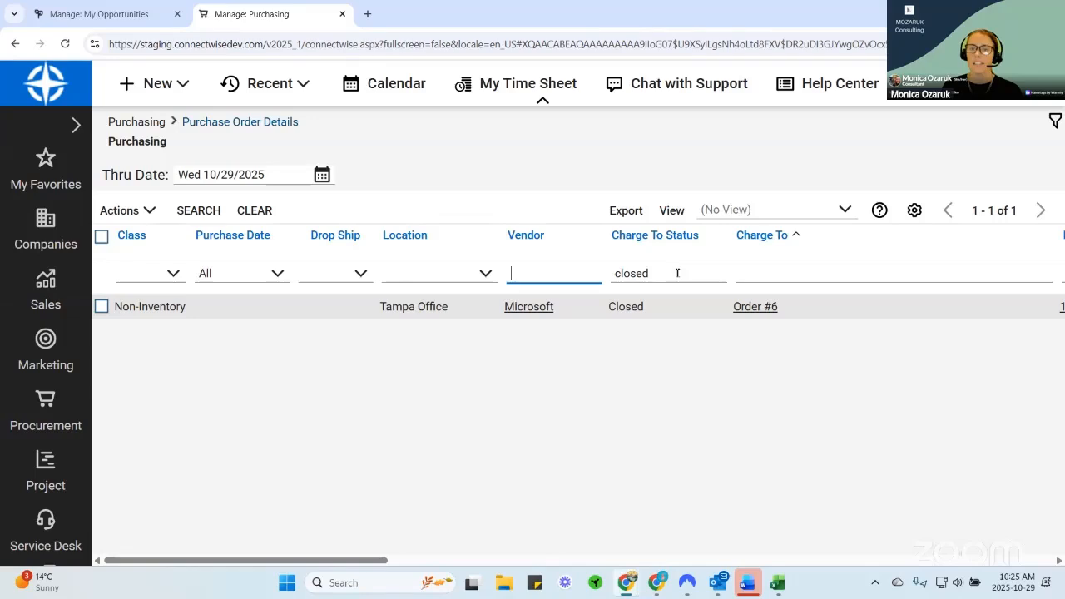
Unapprove the Microsoft product that is charged to the closed order.
{"action": "left_click", "coordinate": [101, 306]}
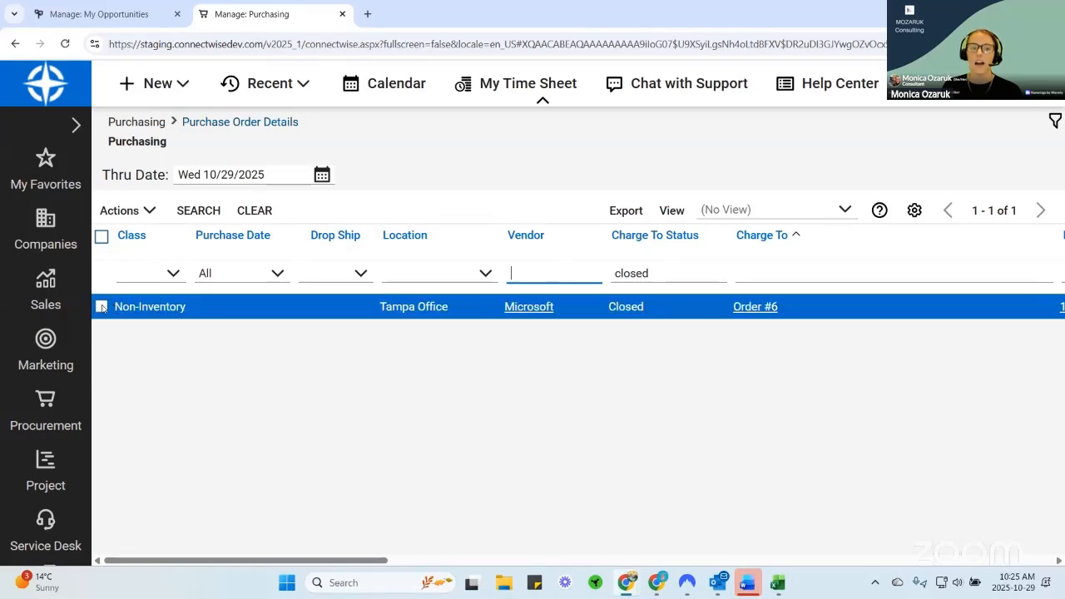
{"action": "left_click", "coordinate": [120, 211]}
{"action": "left_click", "coordinate": [165, 242]}
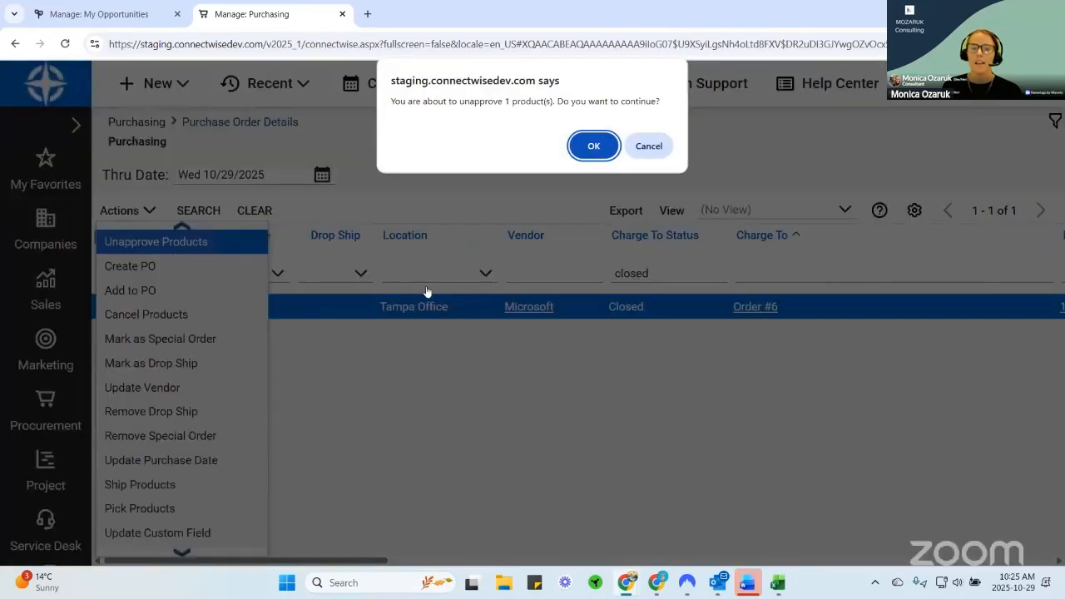
{"action": "left_click", "coordinate": [594, 147]}
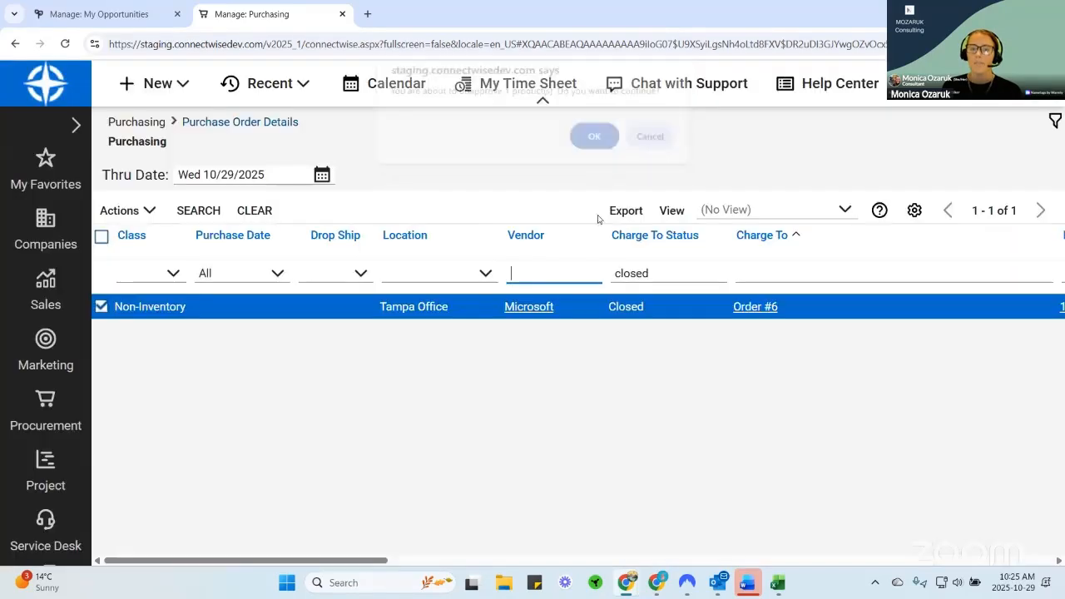
Clear the Charge To Status filter to list all products in Purchasing again.
{"action": "double_click", "coordinate": [659, 275]}
{"action": "key", "text": "BackSpace"}
{"action": "key", "text": "shift+Tab"}
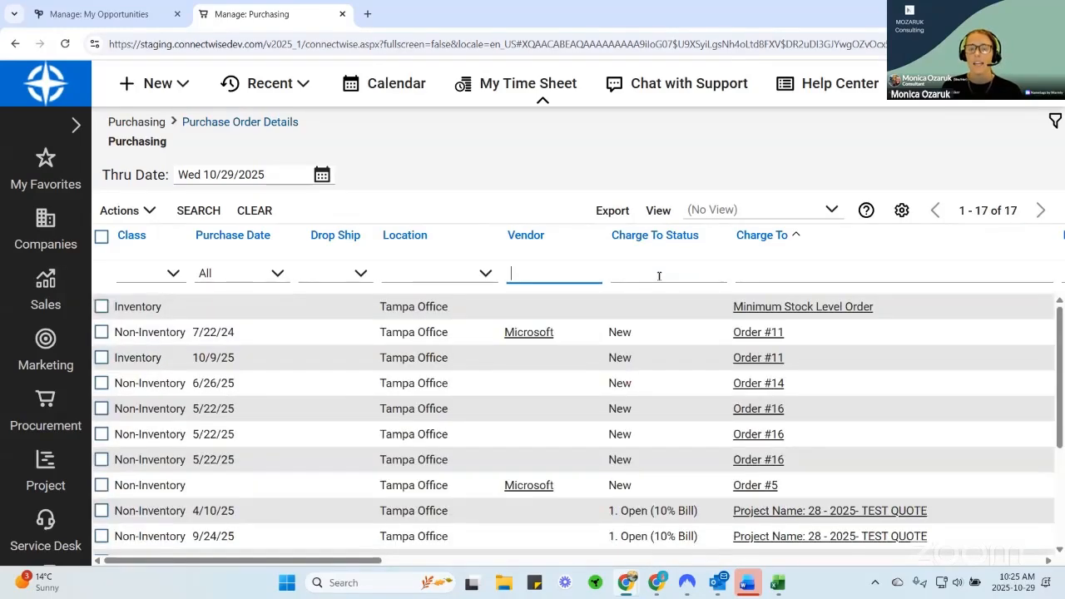
Set the purchase quantity of Big Design, Inc.'s 10ft Patch Cat5E Cable to 8.
{"action": "scroll", "coordinate": [632, 374], "scroll_direction": "down", "scroll_amount": 3}
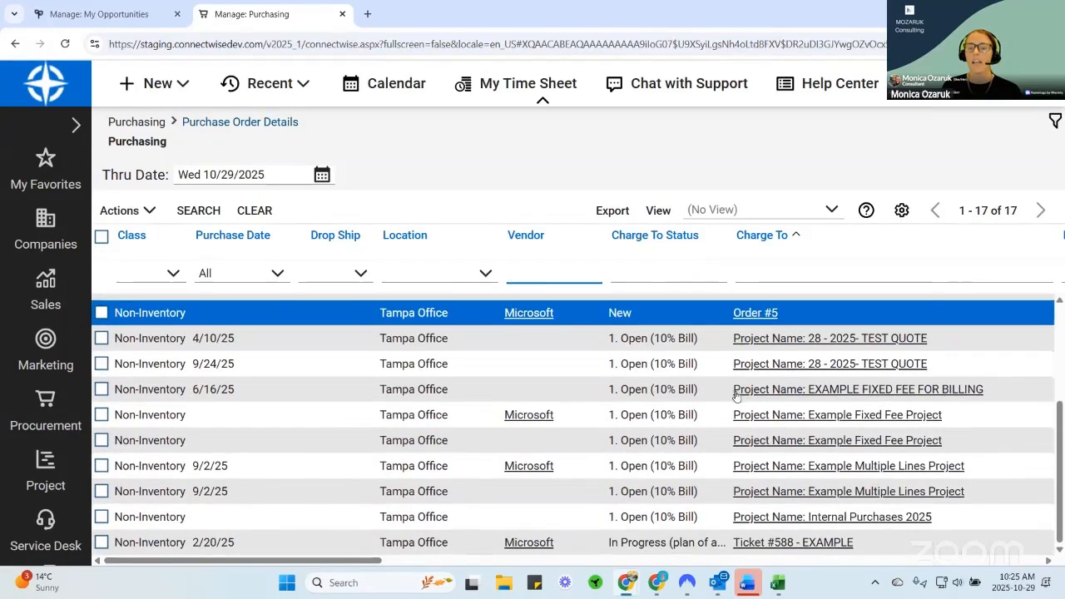
{"action": "left_click_drag", "start_coordinate": [321, 564], "coordinate": [680, 580]}
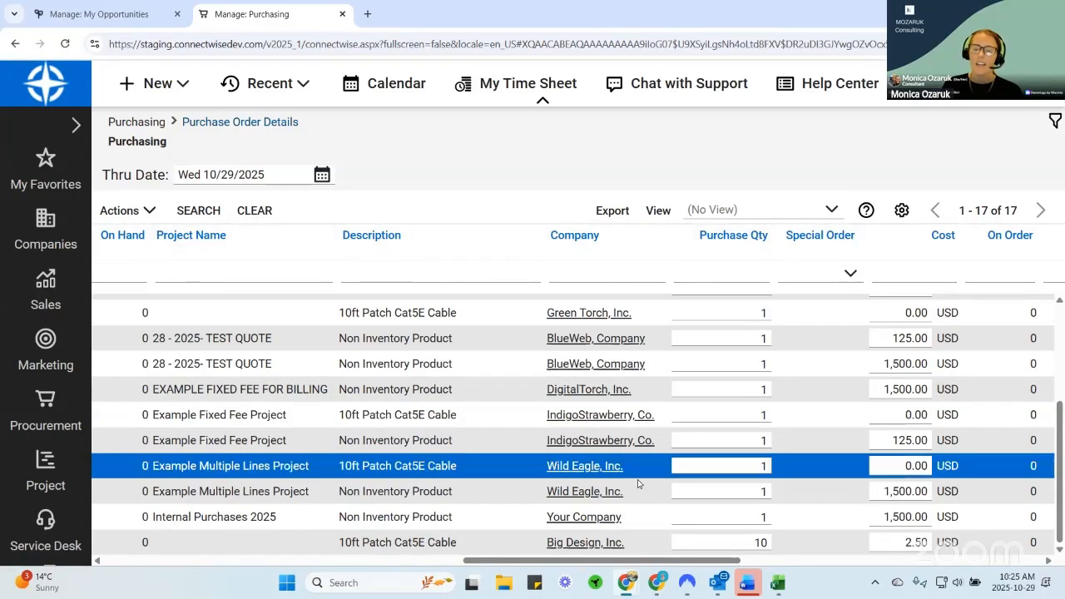
{"action": "left_click", "coordinate": [600, 536]}
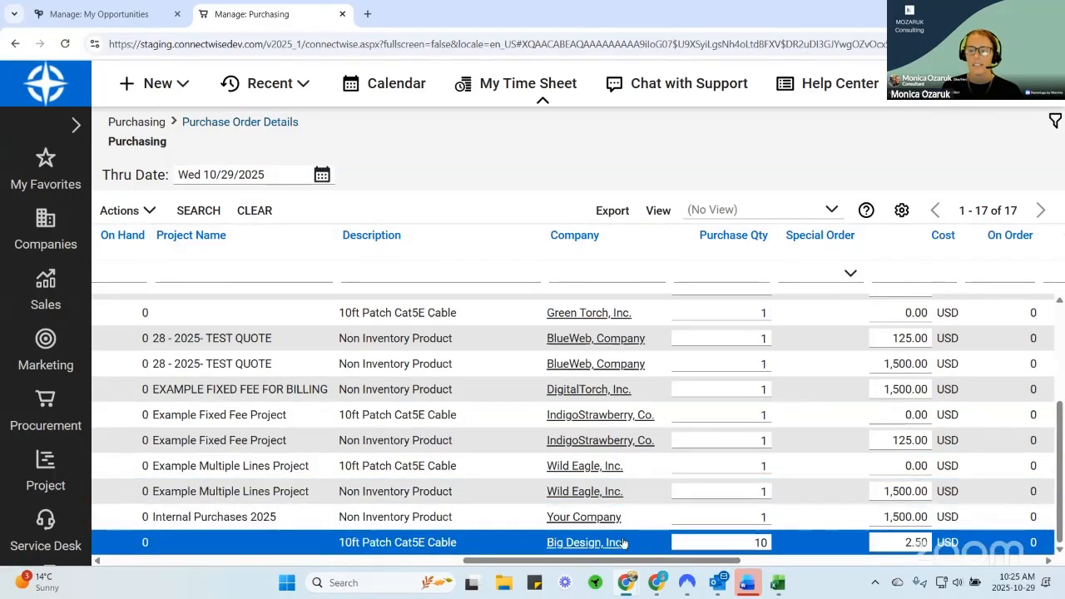
{"action": "left_click", "coordinate": [676, 516]}
{"action": "left_click", "coordinate": [687, 542]}
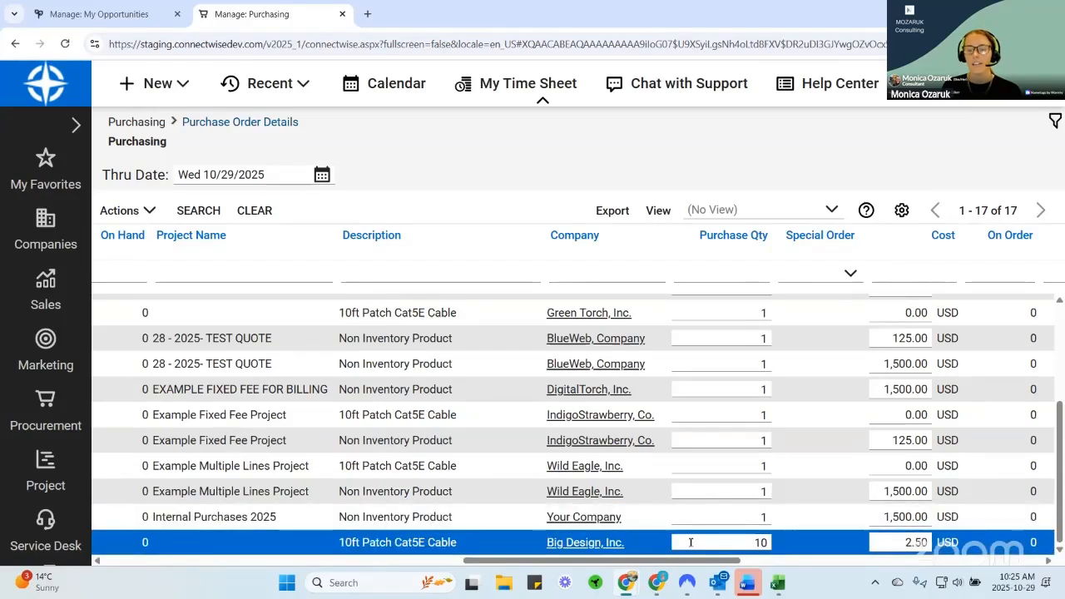
{"action": "left_click", "coordinate": [691, 542]}
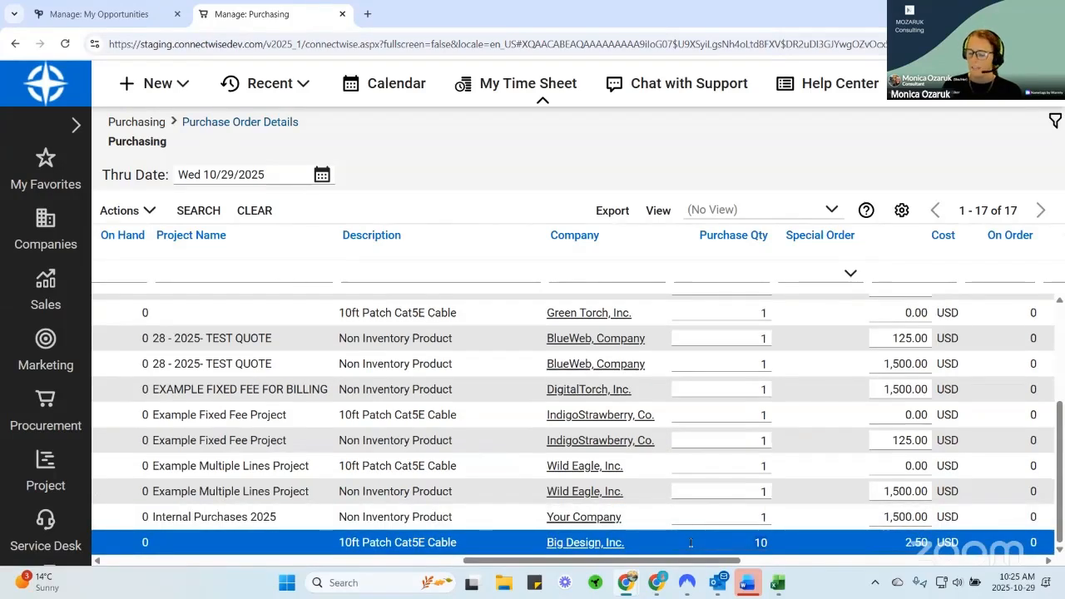
{"action": "type", "text": "8"}
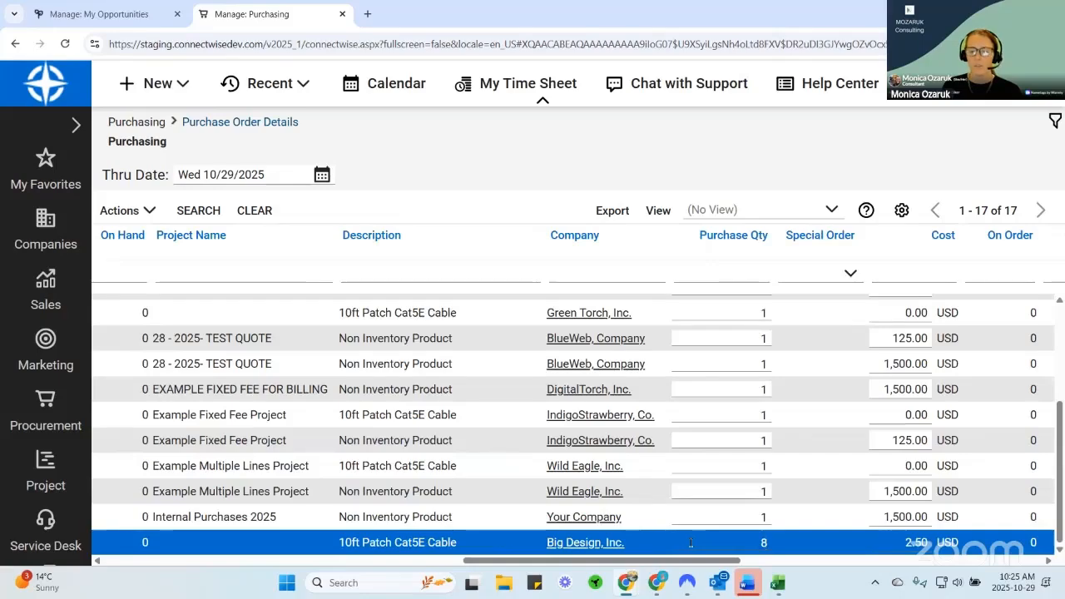
Create a purchase order with vendor Microsoft and warehouse Tampa for Big Design, Inc.'s 10ft Patch Cat5E Cable charged to the example ticket.
{"action": "left_click_drag", "start_coordinate": [644, 563], "coordinate": [287, 566]}
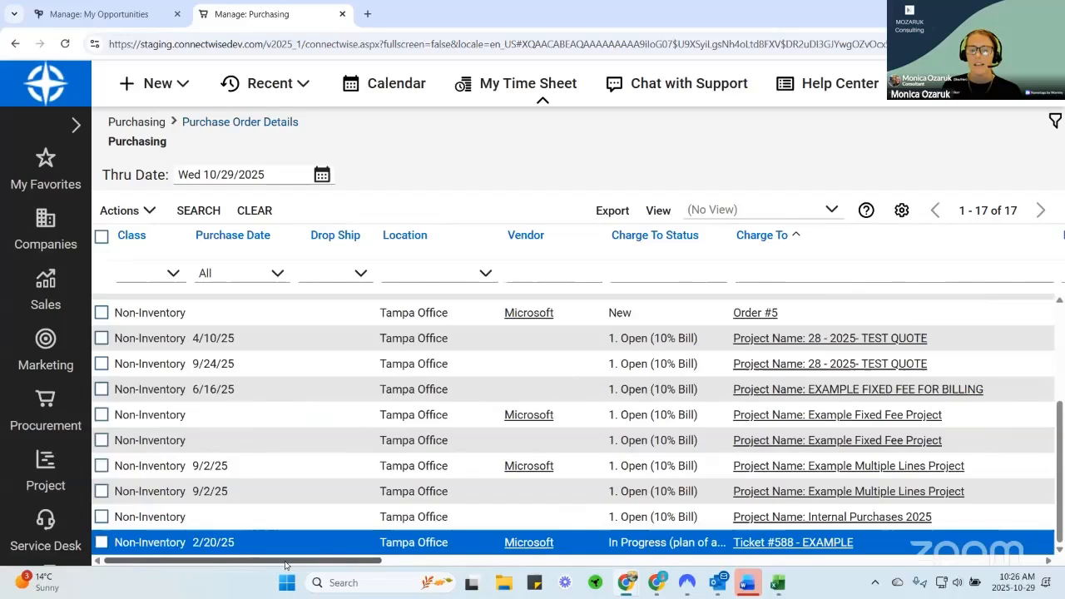
{"action": "left_click", "coordinate": [101, 541]}
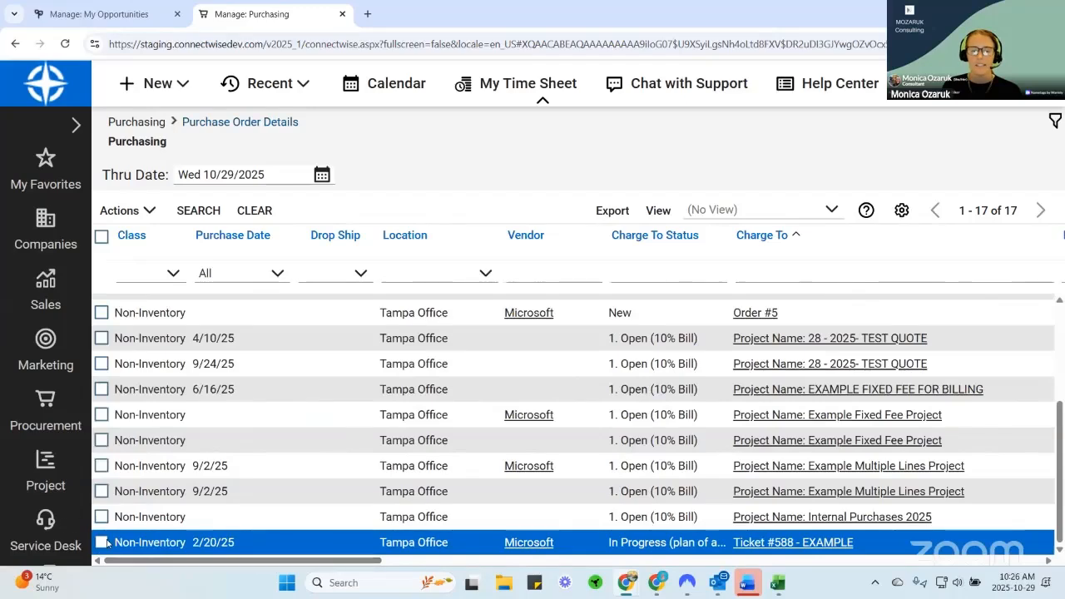
{"action": "left_click", "coordinate": [141, 211]}
{"action": "left_click", "coordinate": [133, 267]}
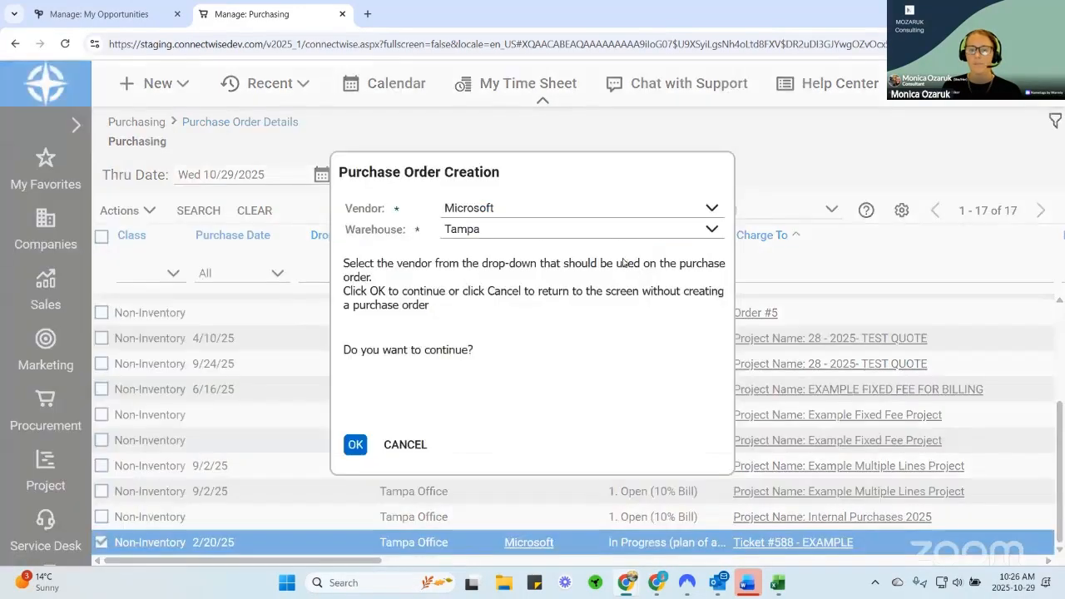
{"action": "left_click", "coordinate": [357, 444]}
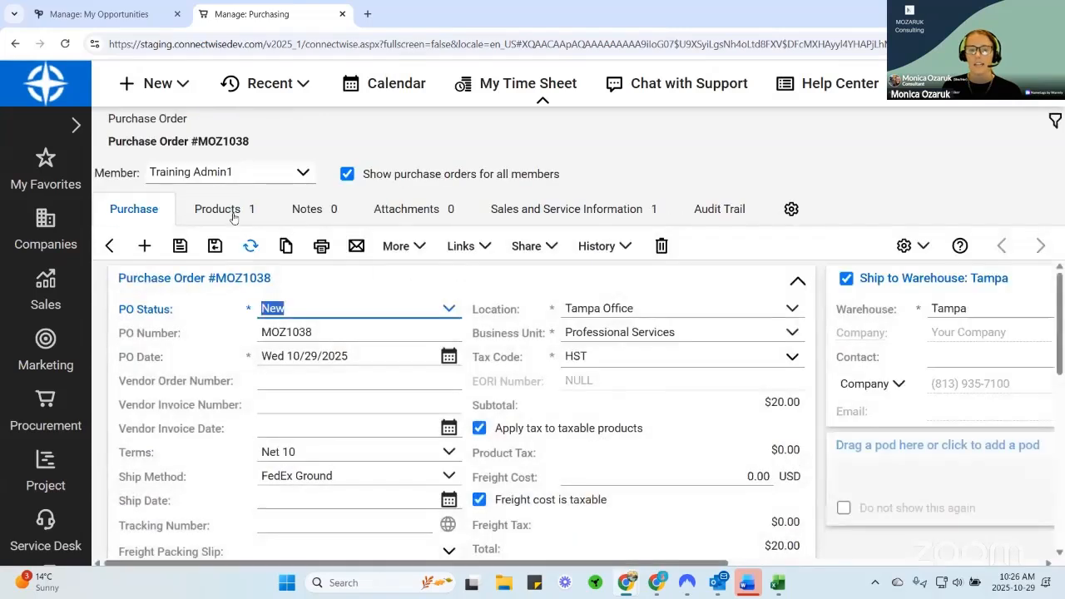
Review the new purchase order's product lines, its purchase details and the linked sales and service information.
{"action": "left_click", "coordinate": [220, 210]}
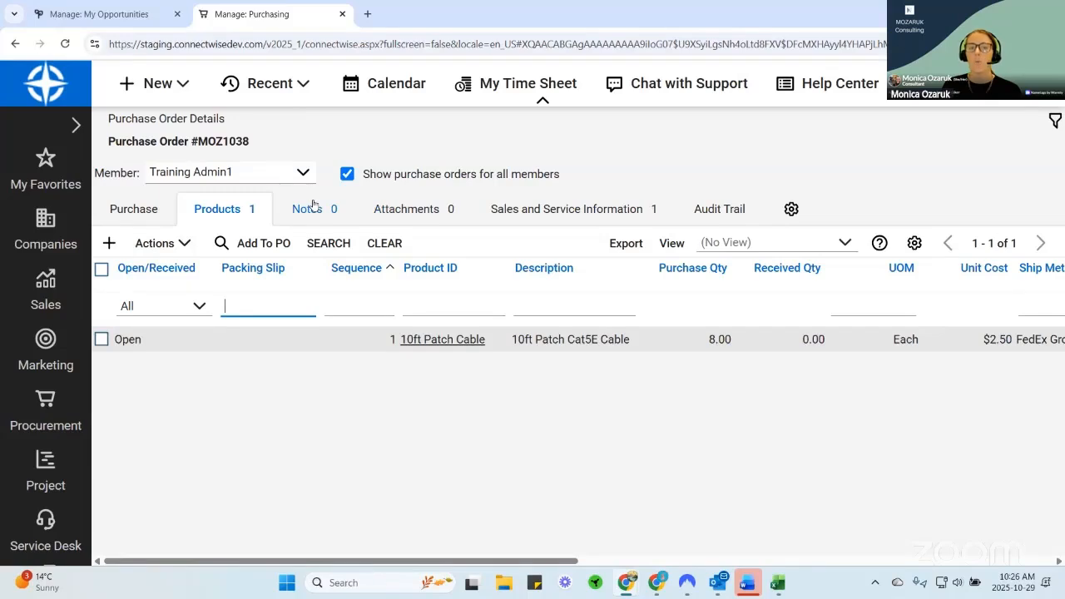
{"action": "left_click", "coordinate": [151, 210]}
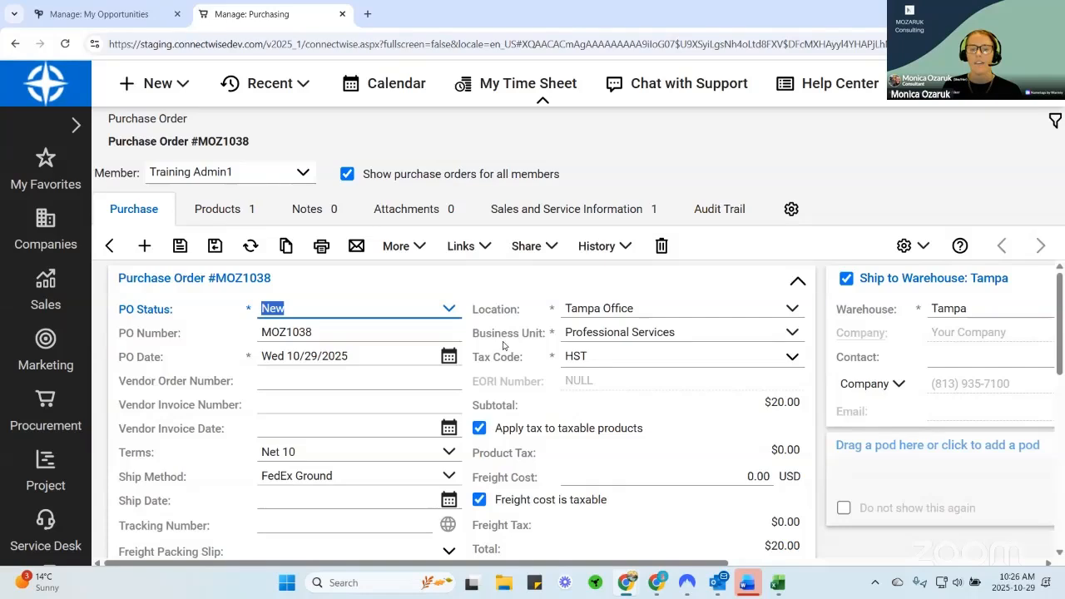
{"action": "left_click", "coordinate": [202, 213]}
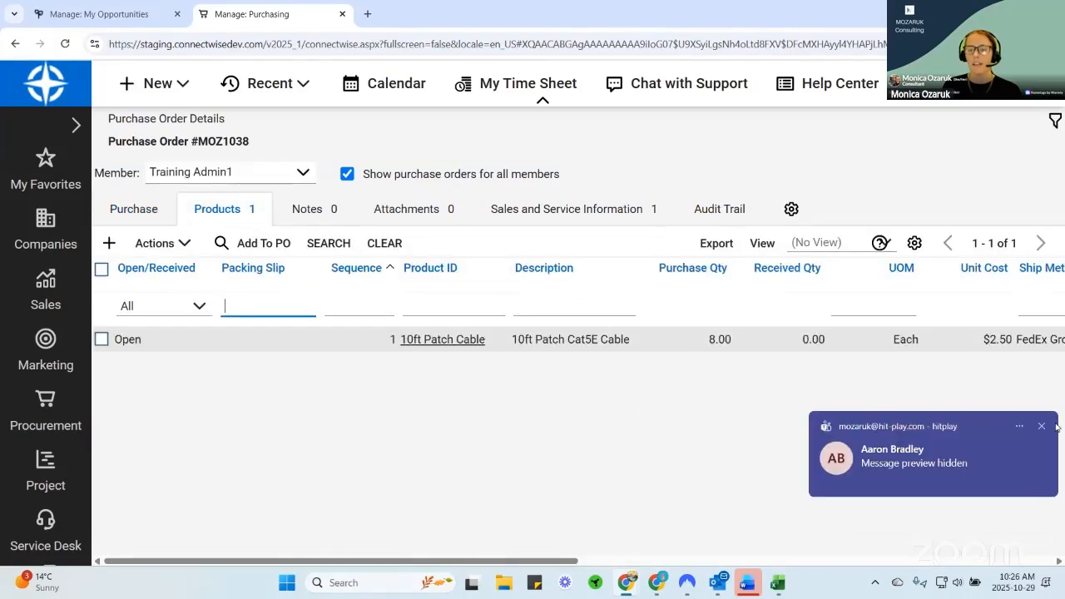
{"action": "left_click", "coordinate": [1043, 428]}
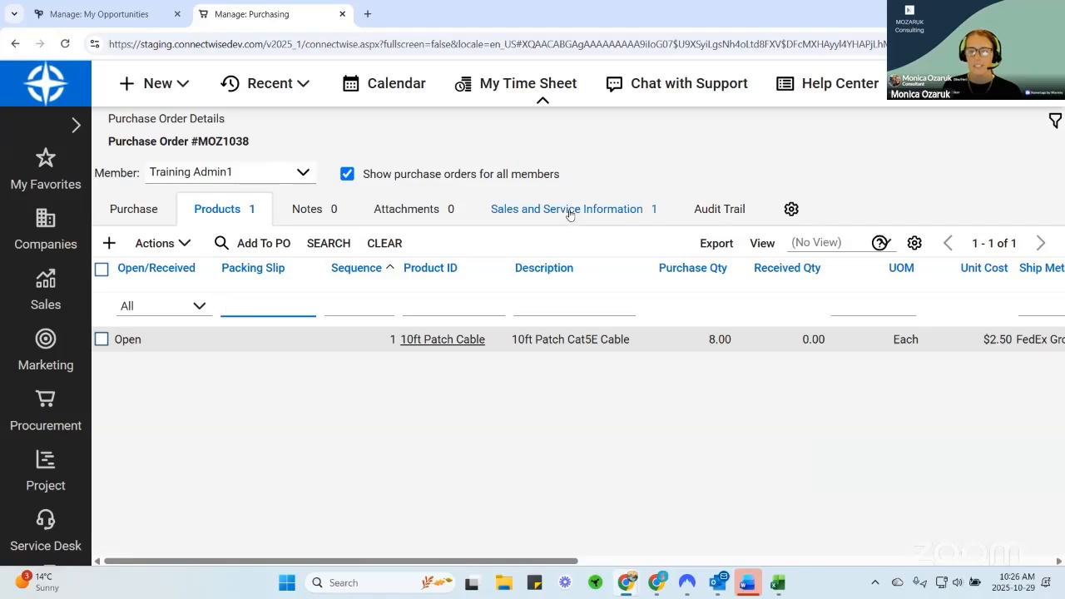
{"action": "left_click", "coordinate": [570, 209]}
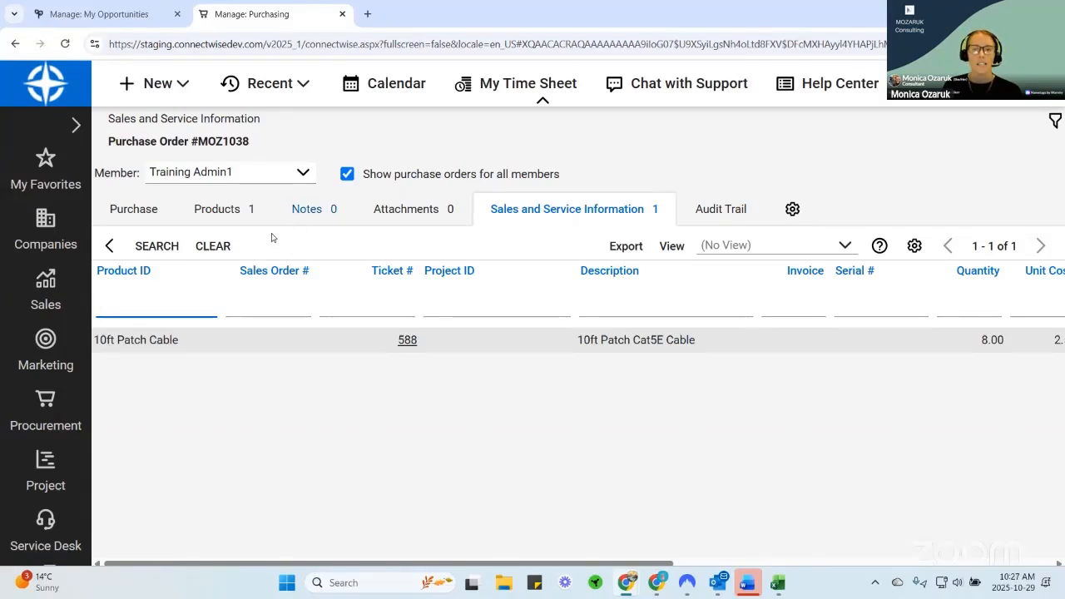
{"action": "left_click", "coordinate": [223, 210]}
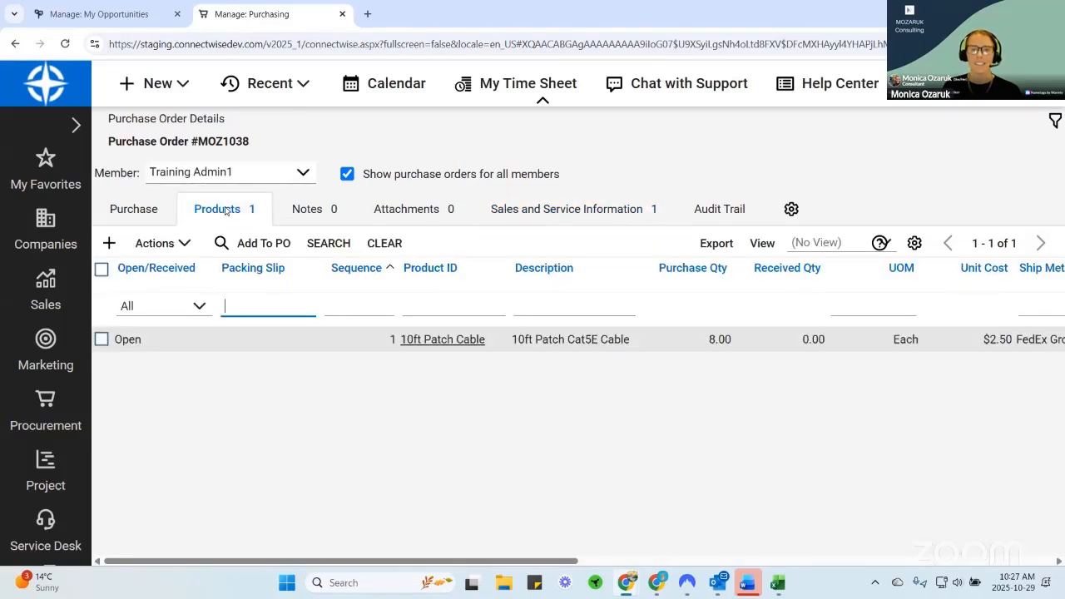
{"action": "left_click", "coordinate": [545, 210]}
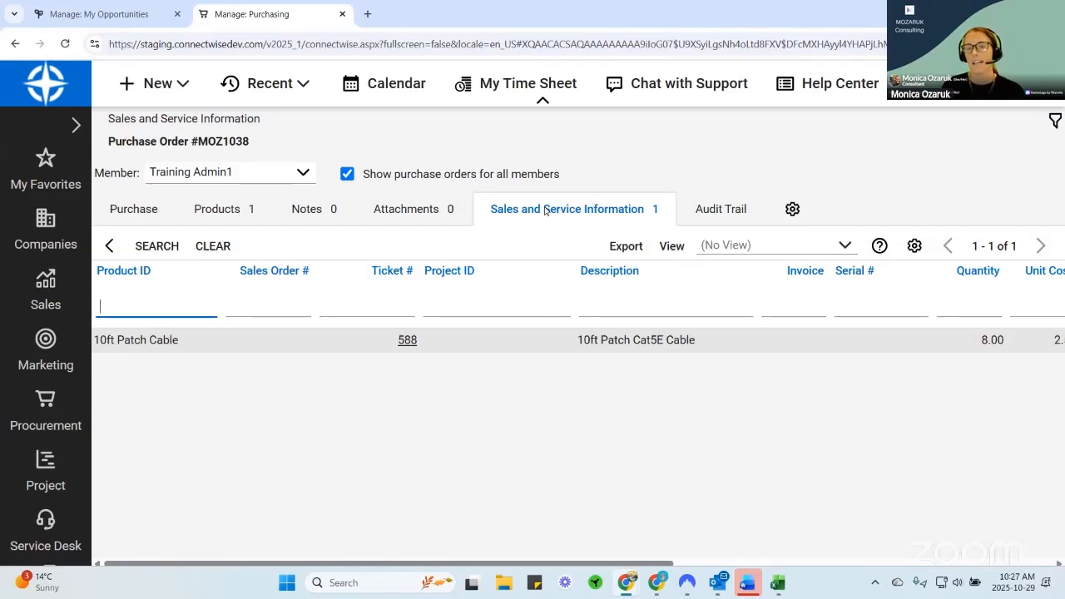
Open the service ticket linked to the purchase order and check the PO Info of its products.
{"action": "left_click", "coordinate": [410, 343]}
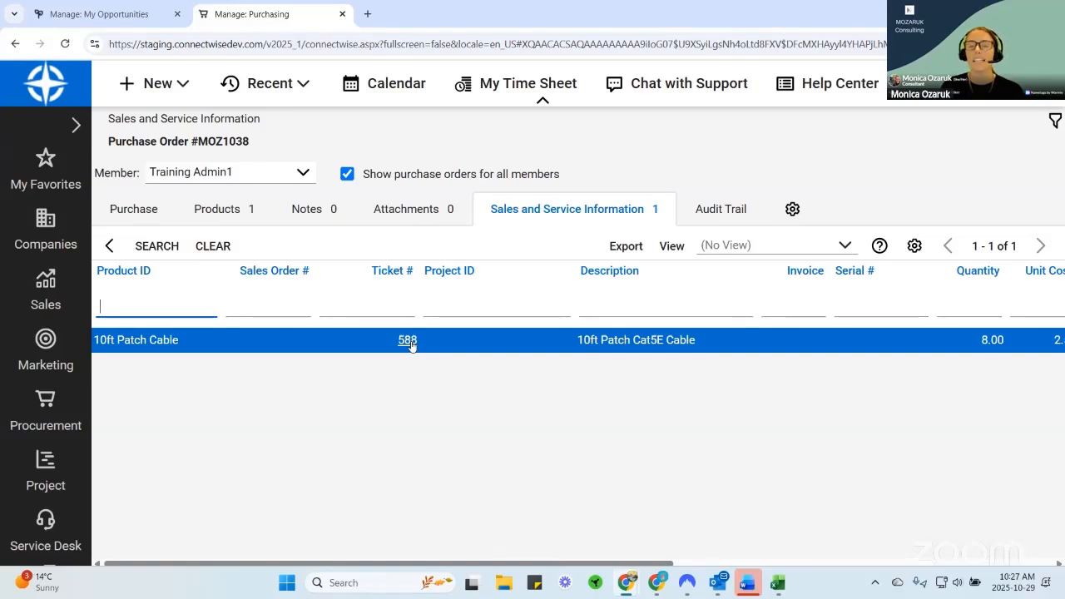
{"action": "left_click", "coordinate": [406, 340]}
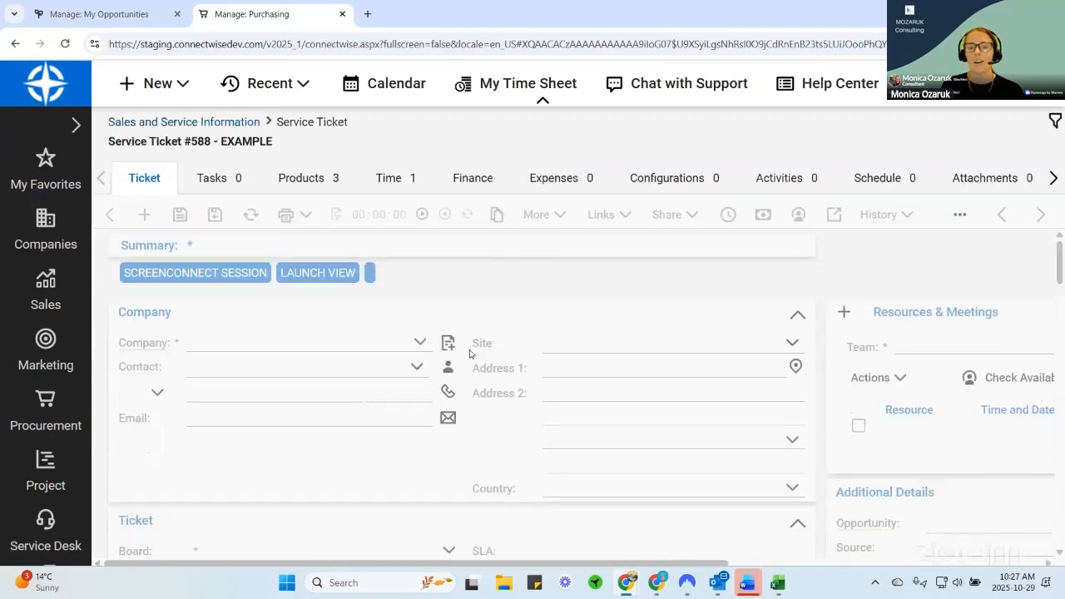
{"action": "left_click", "coordinate": [309, 183]}
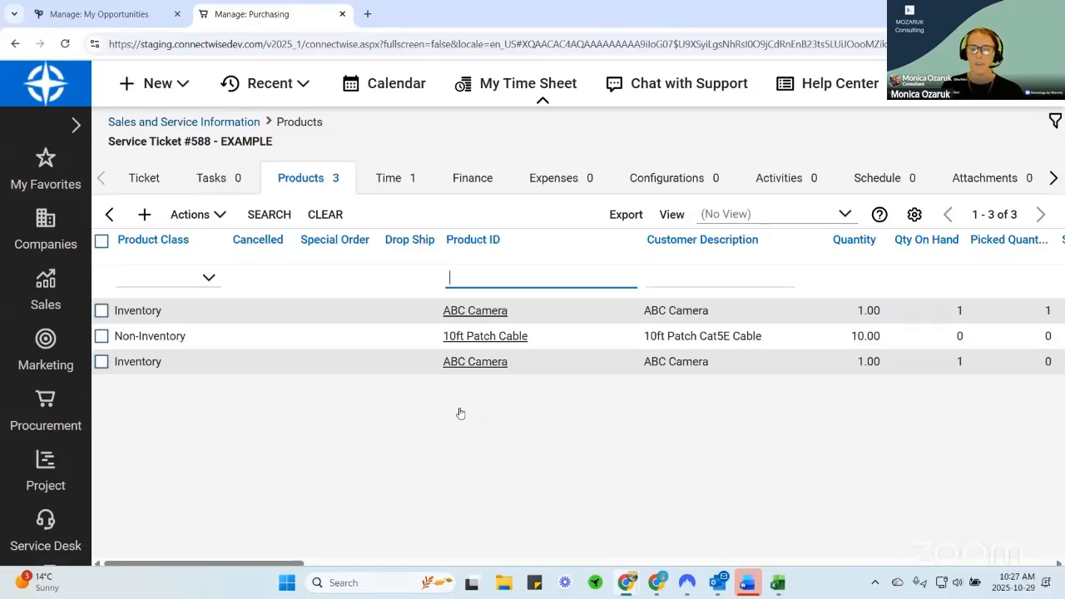
{"action": "left_click_drag", "start_coordinate": [246, 564], "coordinate": [343, 569]}
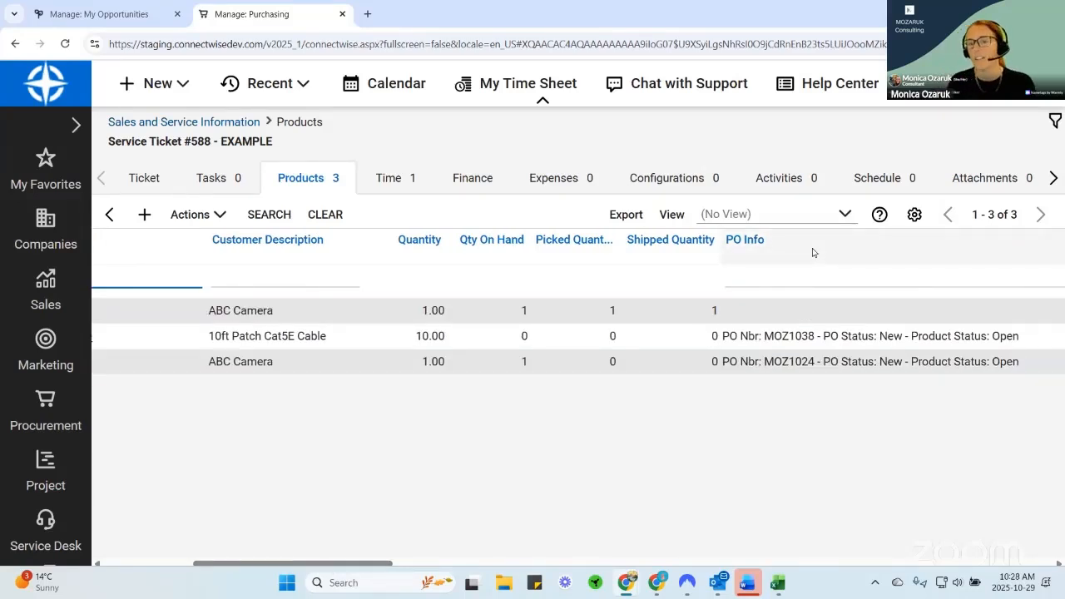
Add the Ticket # column to the visible columns of the service ticket's product list.
{"action": "left_click", "coordinate": [913, 214]}
{"action": "scroll", "coordinate": [404, 442], "scroll_direction": "down", "scroll_amount": 3}
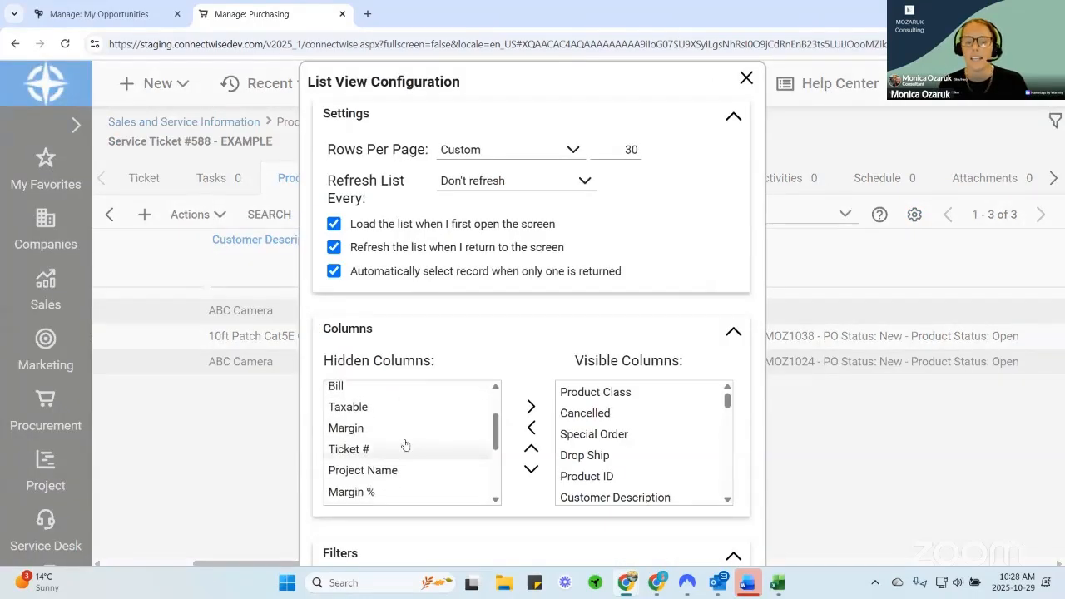
{"action": "scroll", "coordinate": [397, 439], "scroll_direction": "up", "scroll_amount": 2}
{"action": "left_click", "coordinate": [387, 447]}
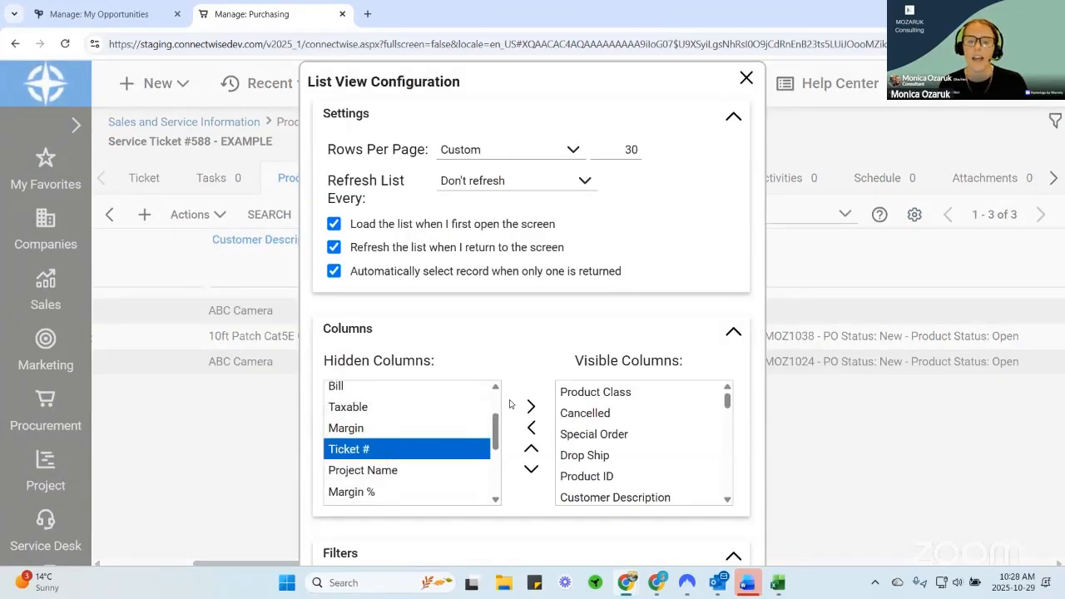
{"action": "left_click", "coordinate": [530, 406]}
{"action": "scroll", "coordinate": [565, 452], "scroll_direction": "down", "scroll_amount": 1}
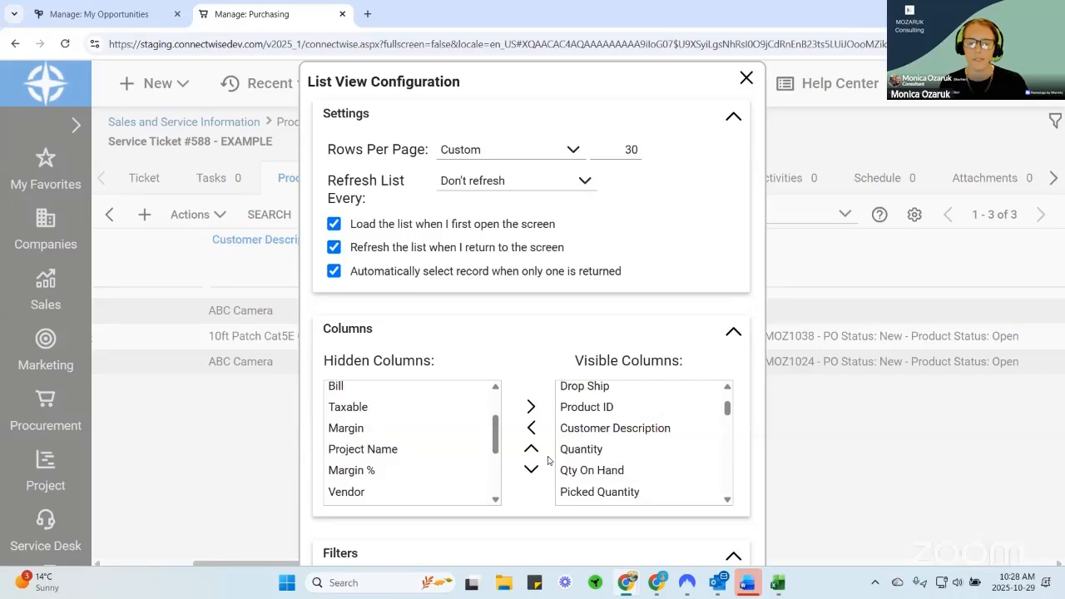
{"action": "key", "text": "ctrl+minus"}
{"action": "left_click", "coordinate": [286, 562]}
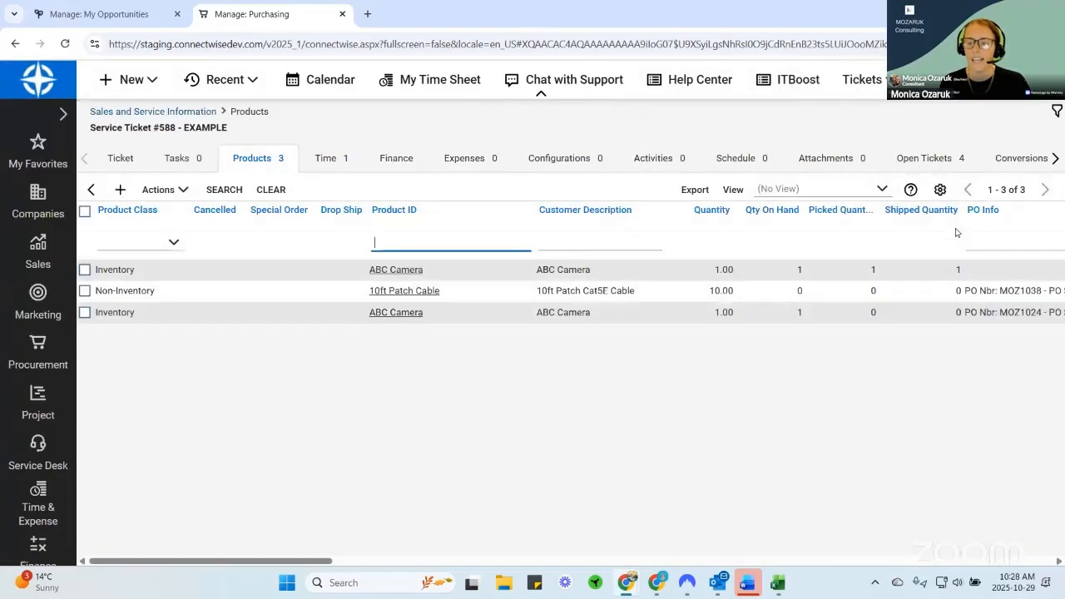
Move the PO Info column directly after the Quantity column in the ticket's product list.
{"action": "left_click_drag", "start_coordinate": [983, 219], "coordinate": [749, 215]}
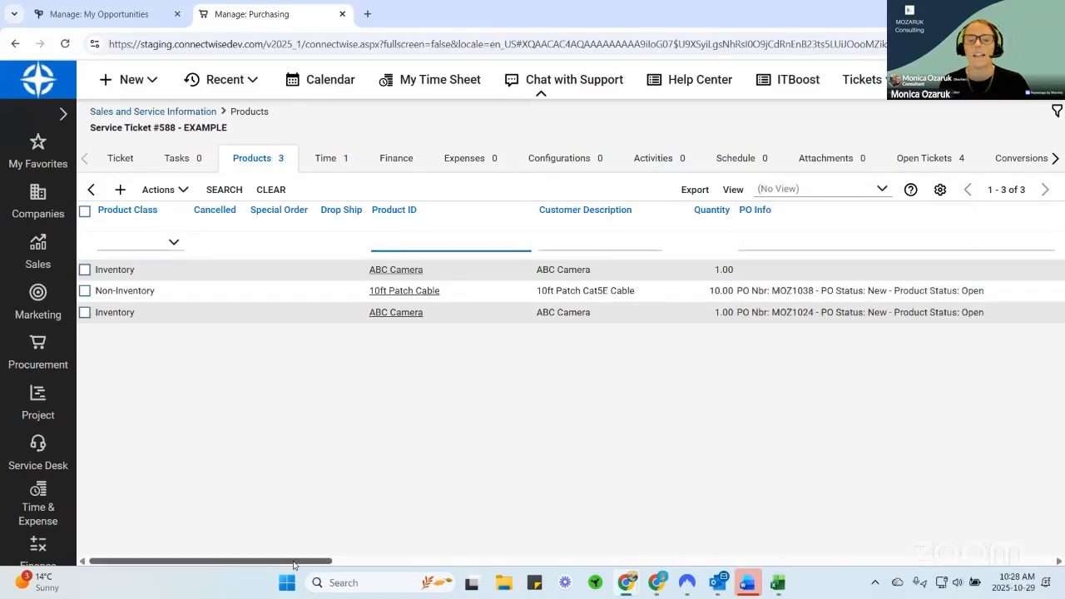
{"action": "left_click_drag", "start_coordinate": [298, 564], "coordinate": [392, 565]}
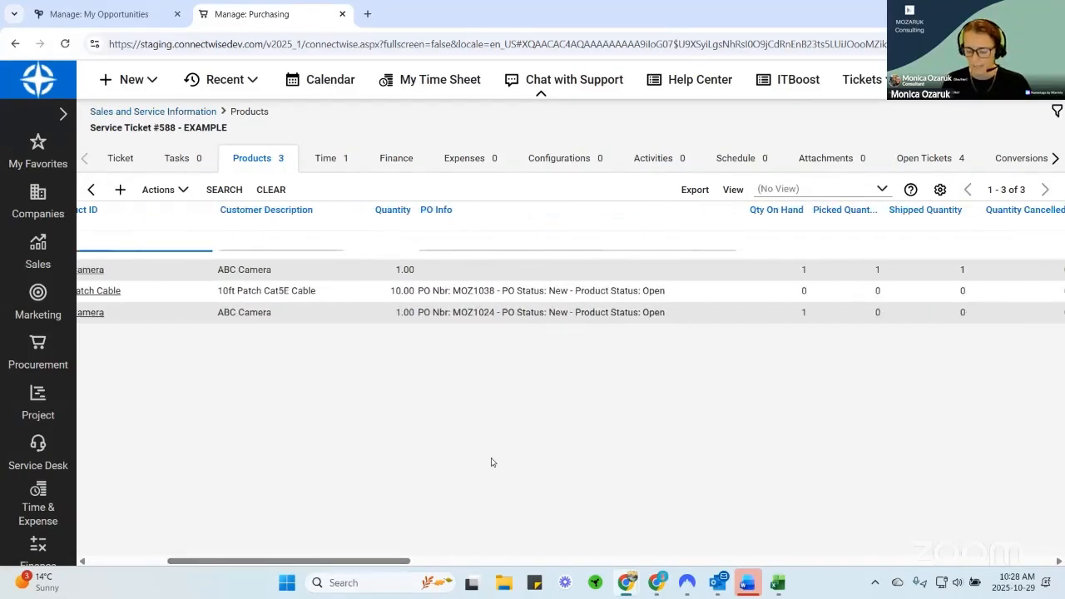
{"action": "key", "text": "ctrl+plus"}
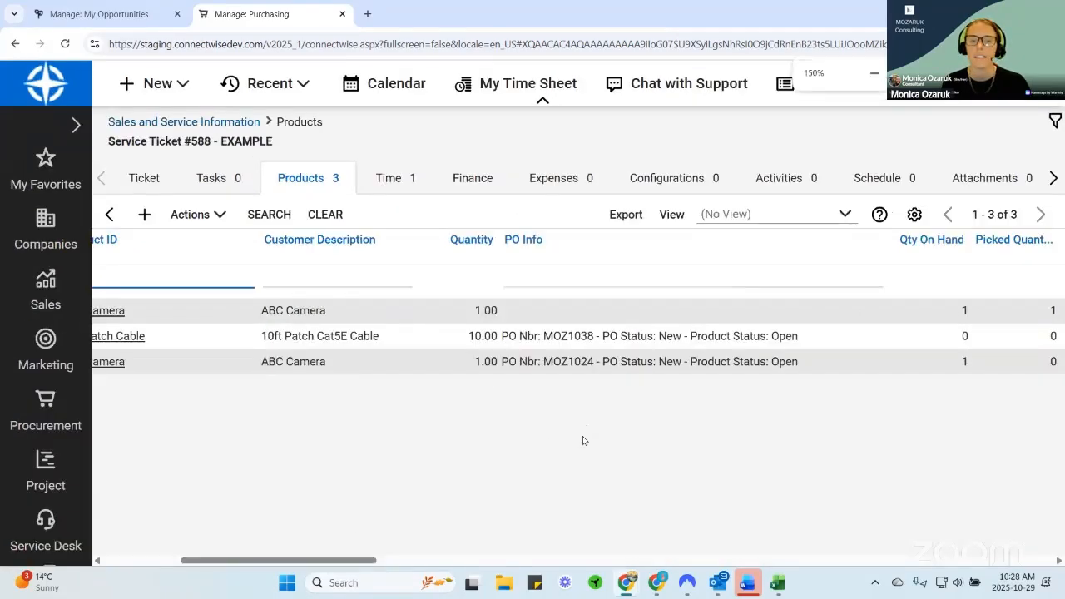
{"action": "key", "text": "ctrl+plus"}
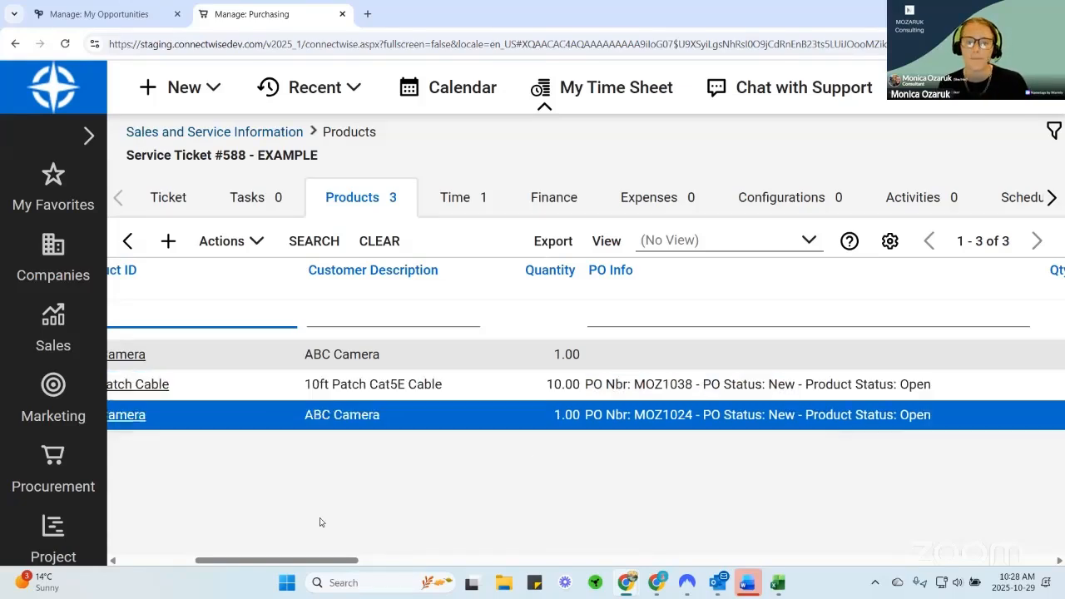
{"action": "left_click_drag", "start_coordinate": [275, 560], "coordinate": [178, 564]}
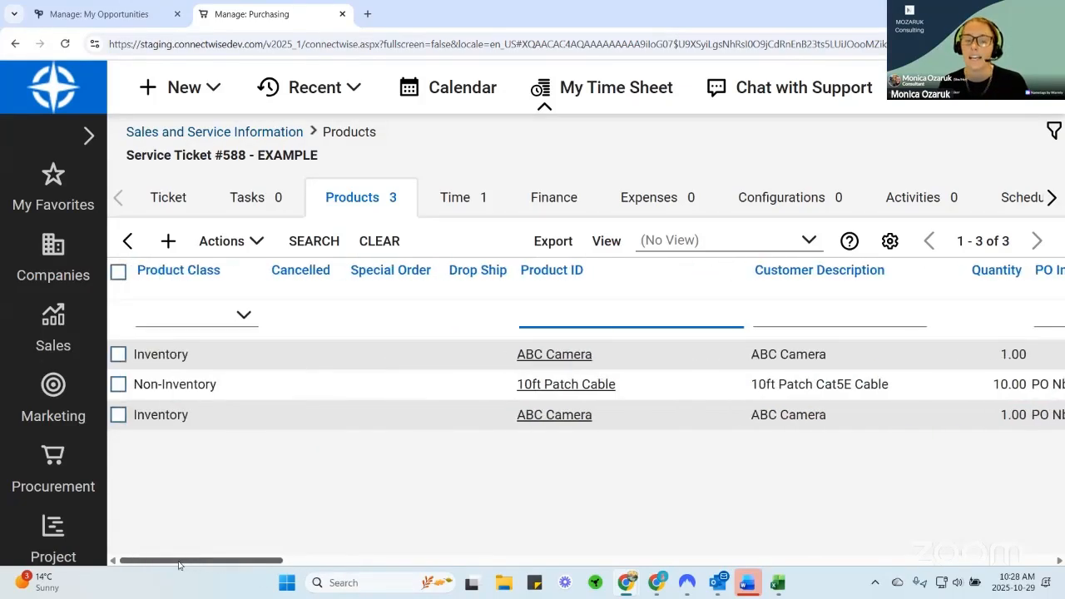
Return to the purchase order's products and receive the 10ft Patch Cable line.
{"action": "left_click", "coordinate": [198, 139]}
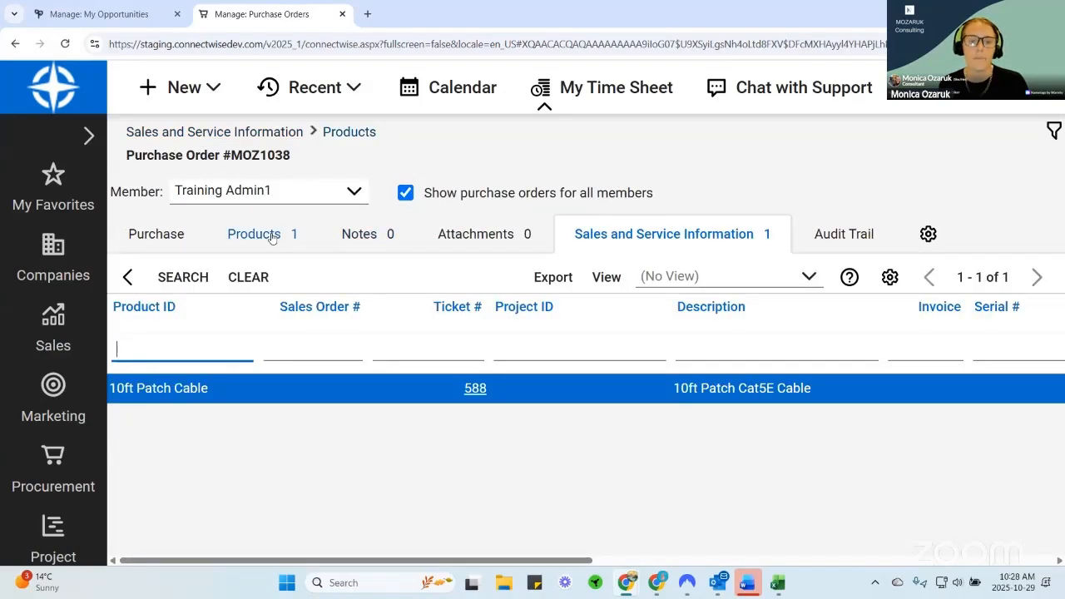
{"action": "left_click", "coordinate": [270, 236]}
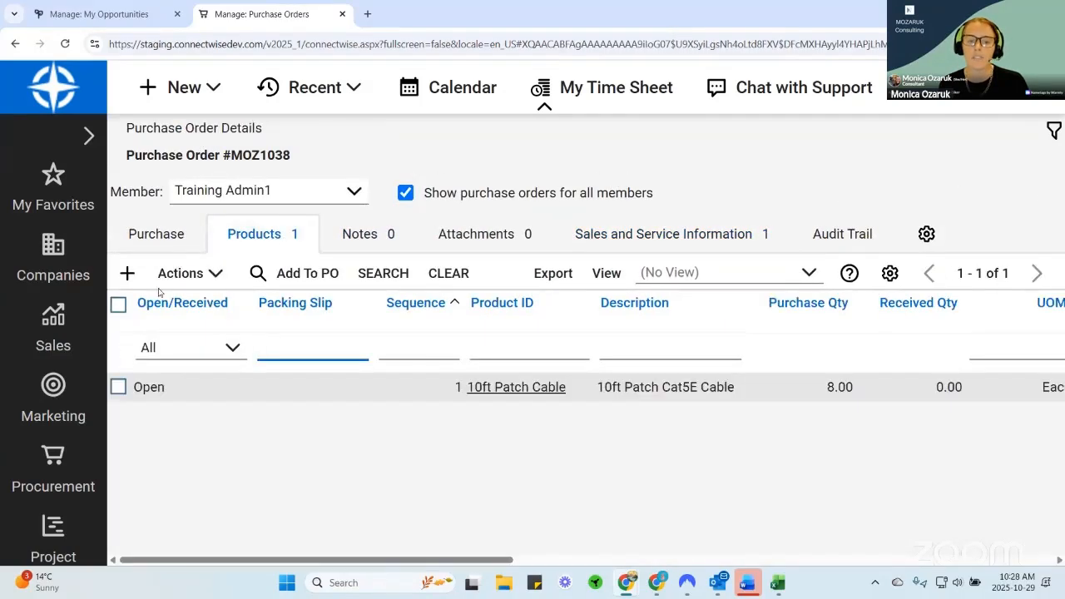
{"action": "left_click", "coordinate": [118, 388]}
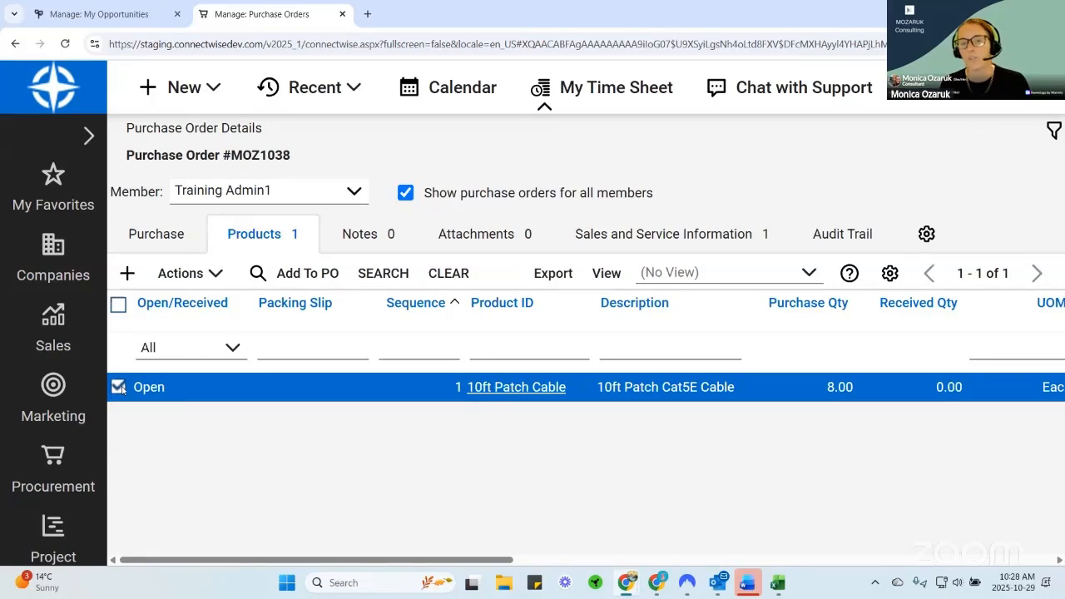
{"action": "left_click", "coordinate": [191, 276]}
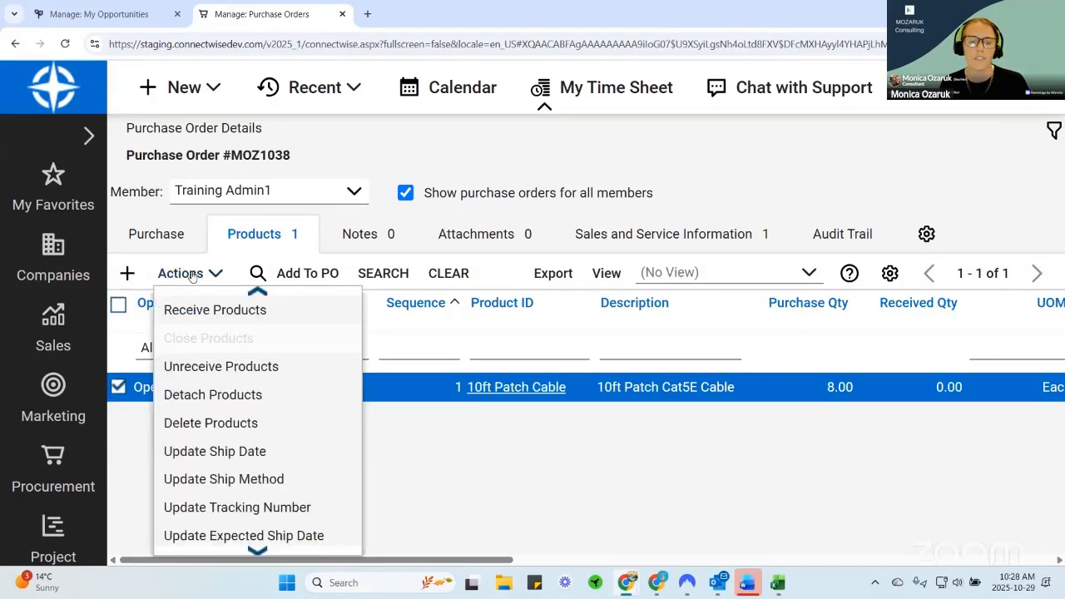
{"action": "left_click", "coordinate": [200, 313]}
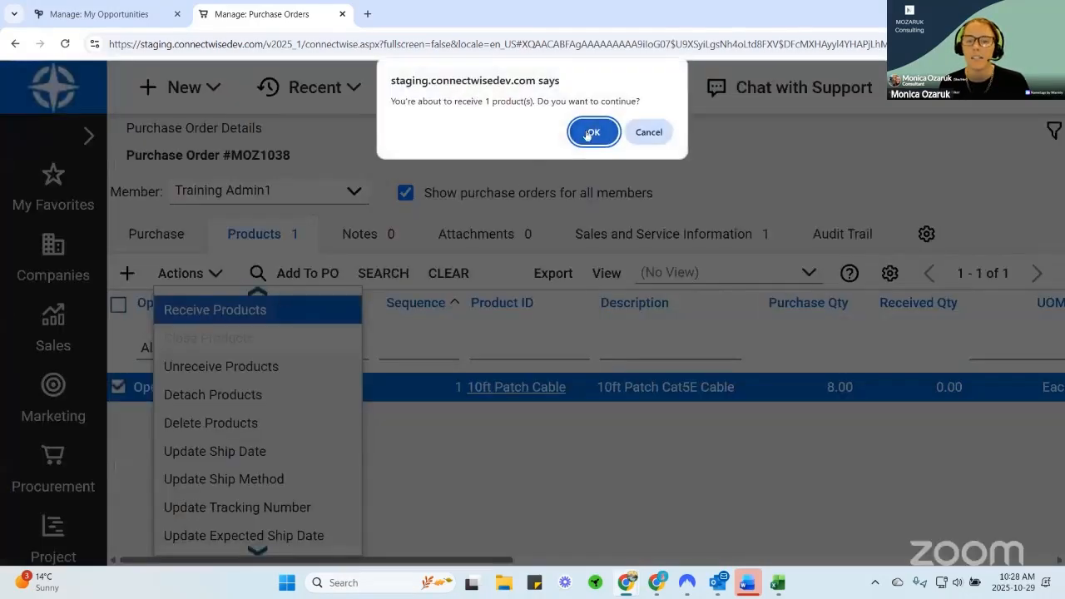
{"action": "left_click", "coordinate": [592, 132]}
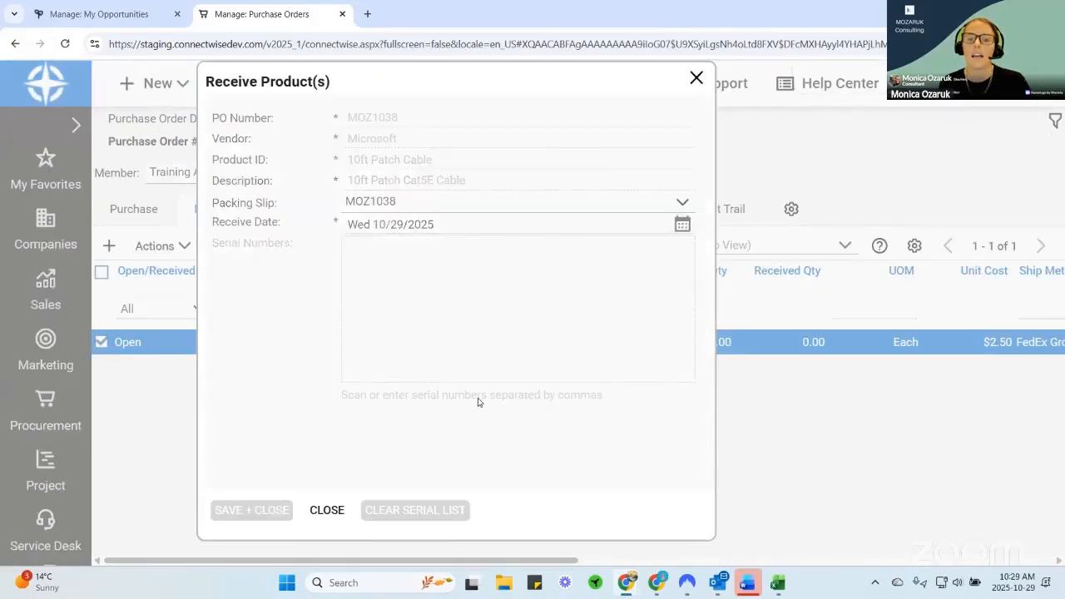
Reopen the linked service ticket's products and check the cable's PO Info and picked quantity.
{"action": "left_click", "coordinate": [560, 213]}
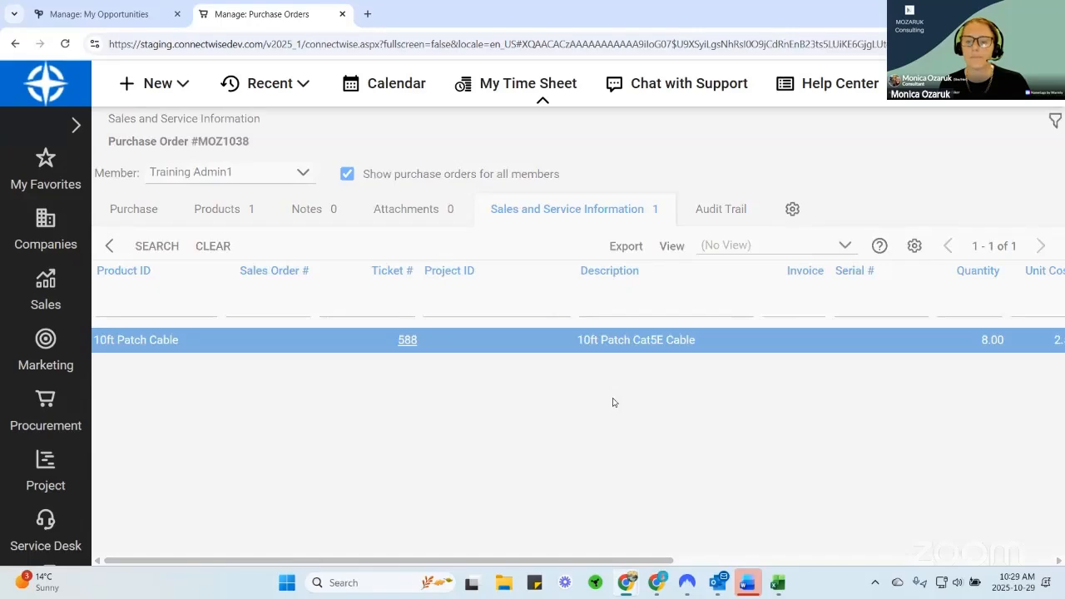
{"action": "left_click", "coordinate": [313, 181]}
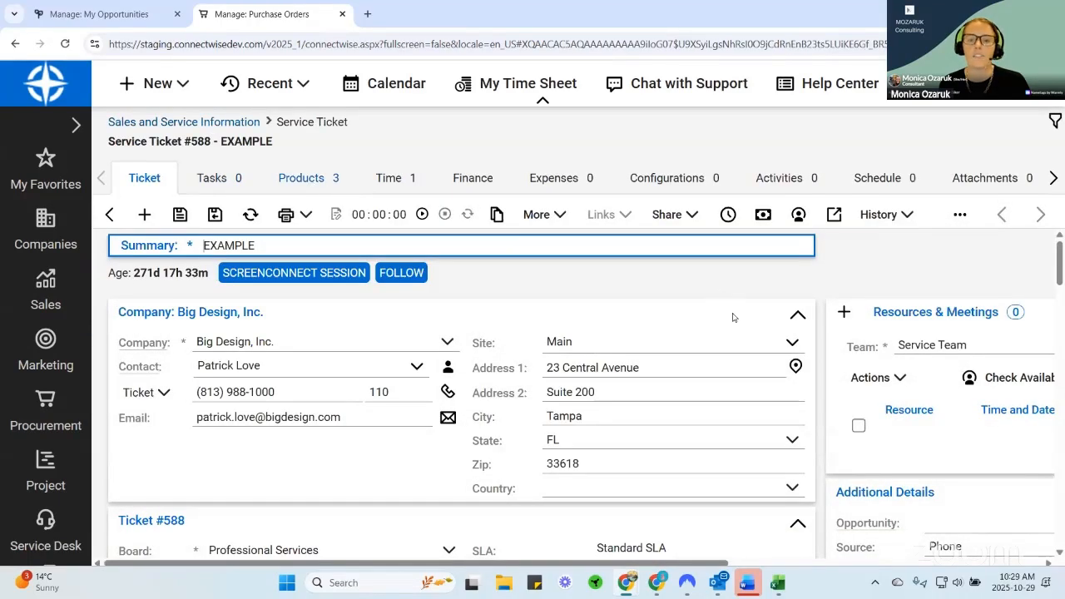
{"action": "left_click_drag", "start_coordinate": [277, 558], "coordinate": [382, 565]}
{"action": "left_click", "coordinate": [674, 333]}
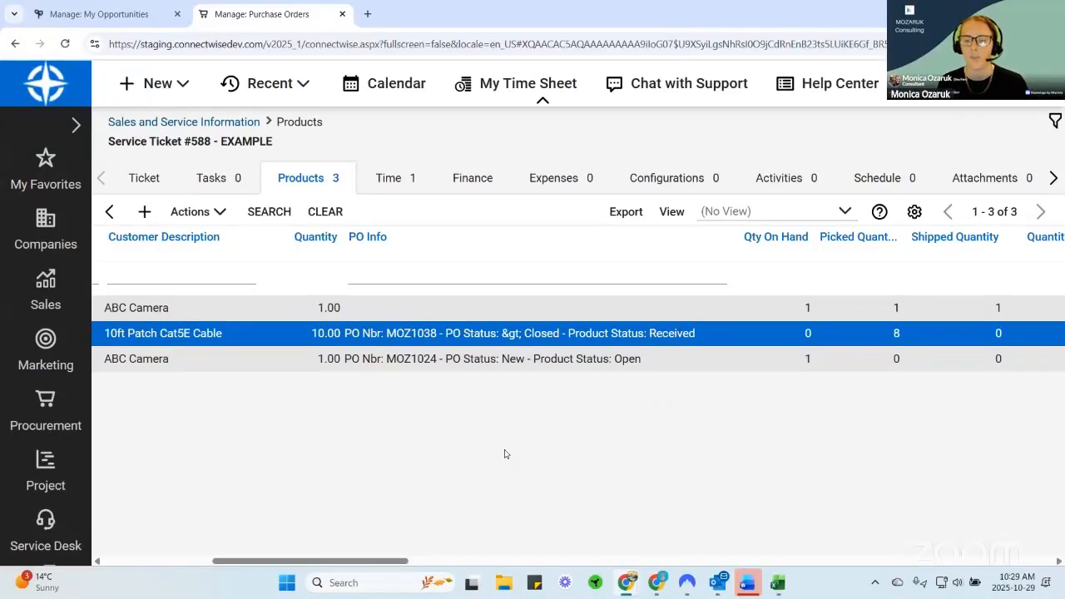
Move the Quantity column between Qty On Hand and Picked Quantity and compare the cable's values.
{"action": "left_click_drag", "start_coordinate": [316, 239], "coordinate": [825, 239]}
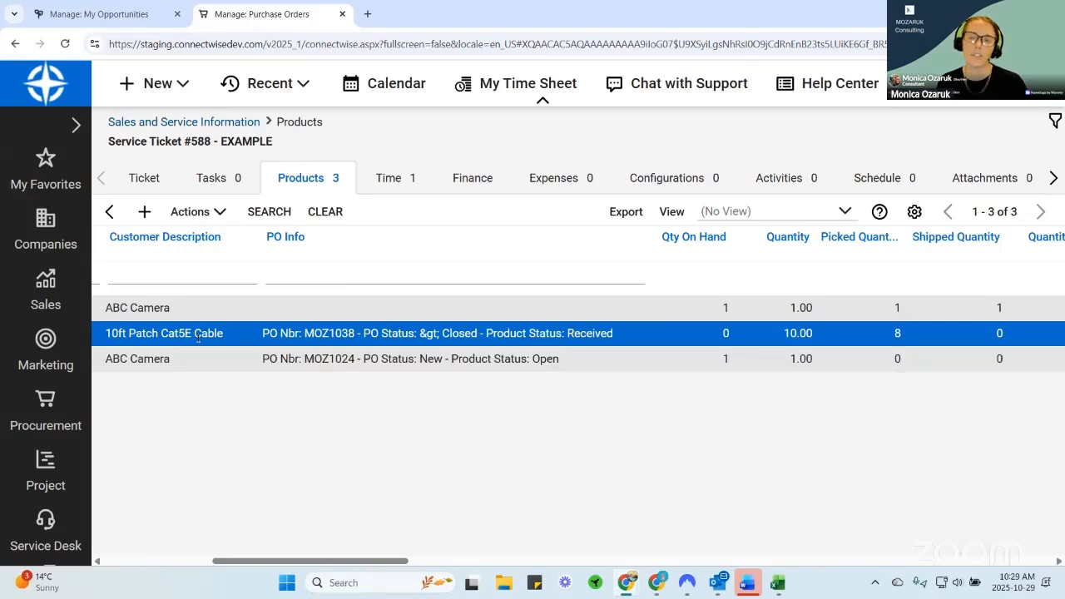
{"action": "left_click_drag", "start_coordinate": [632, 343], "coordinate": [251, 341]}
{"action": "left_click", "coordinate": [293, 343]}
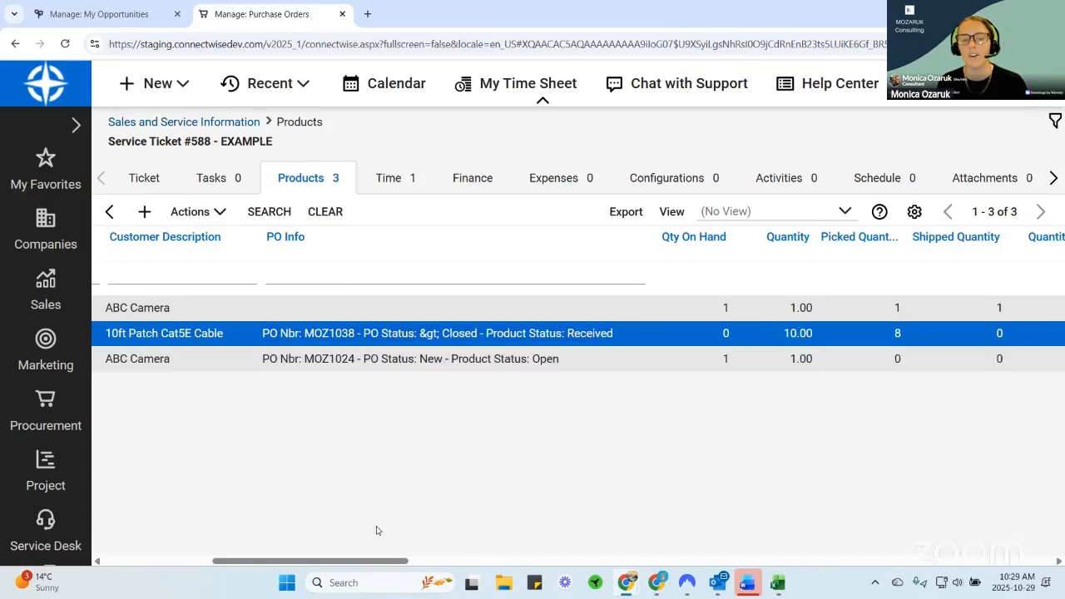
Open the ticket's 10ft Patch Cable product and check the picked and shipped quantities in its Picking and Shipping record.
{"action": "left_click_drag", "start_coordinate": [362, 564], "coordinate": [239, 567]}
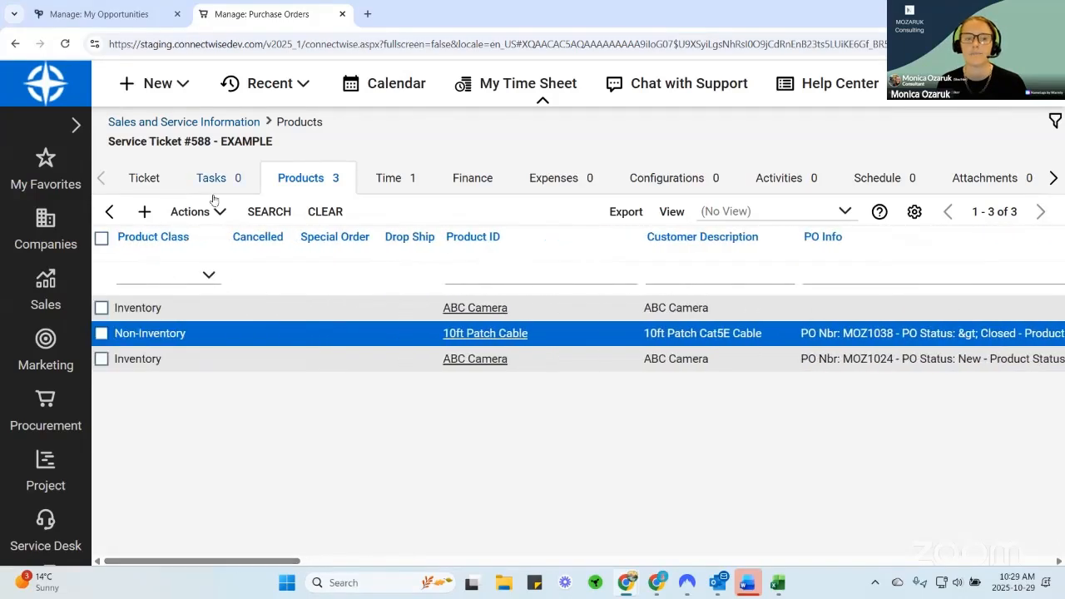
{"action": "left_click", "coordinate": [499, 340]}
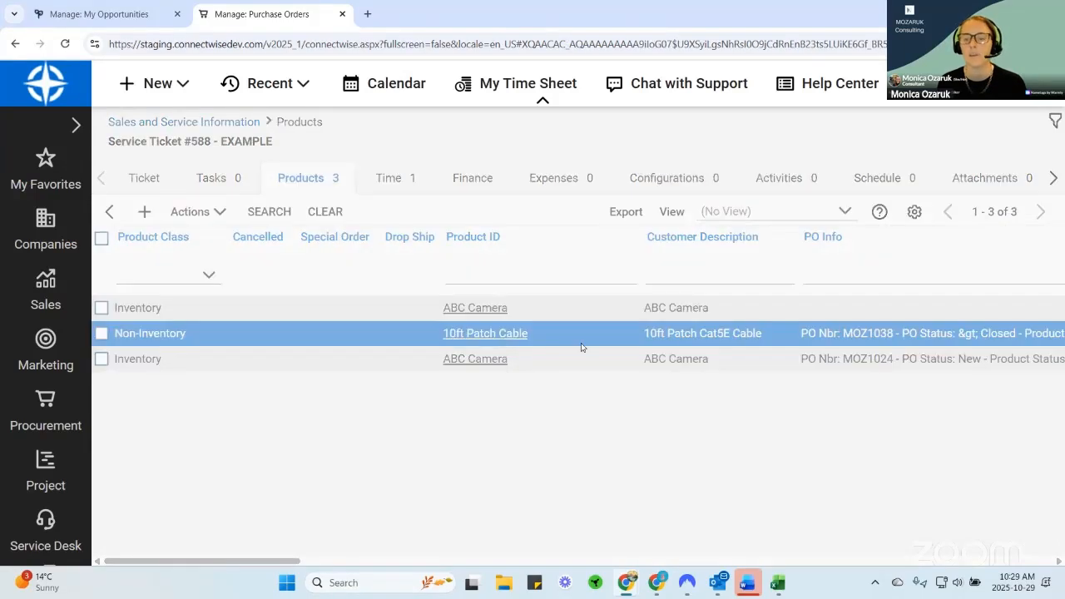
{"action": "left_click_drag", "start_coordinate": [516, 565], "coordinate": [806, 581]}
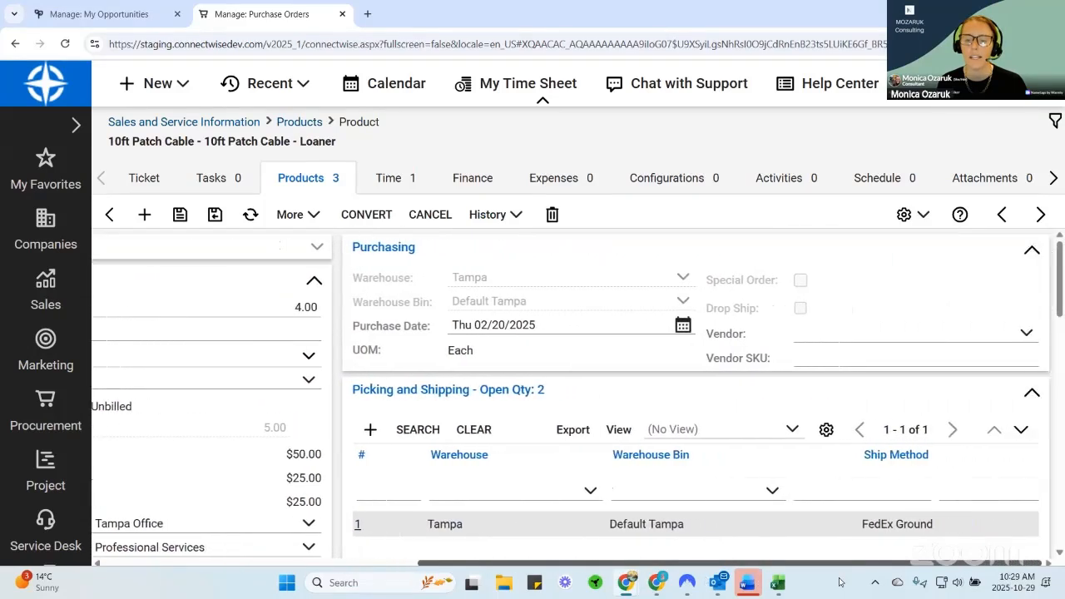
{"action": "scroll", "coordinate": [797, 423], "scroll_direction": "down", "scroll_amount": 3}
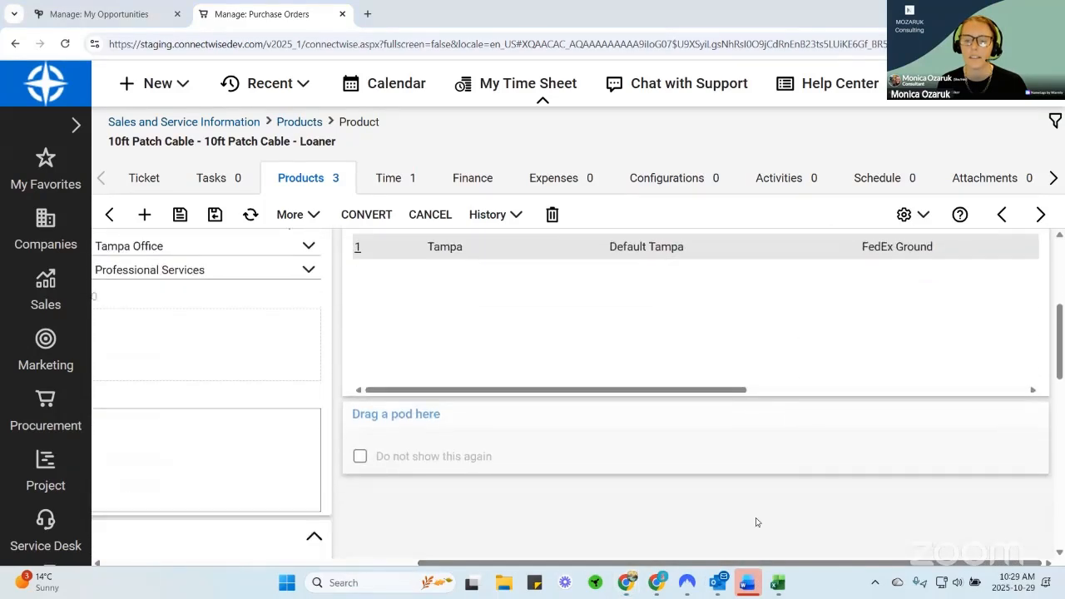
{"action": "key", "text": "ctrl+minus"}
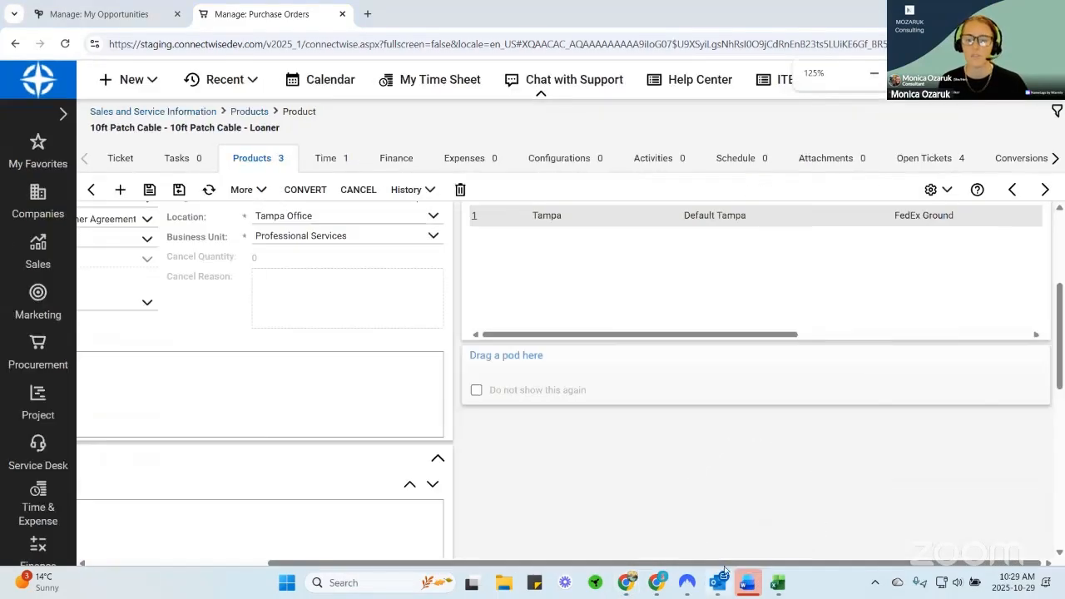
{"action": "scroll", "coordinate": [549, 363], "scroll_direction": "up", "scroll_amount": 2}
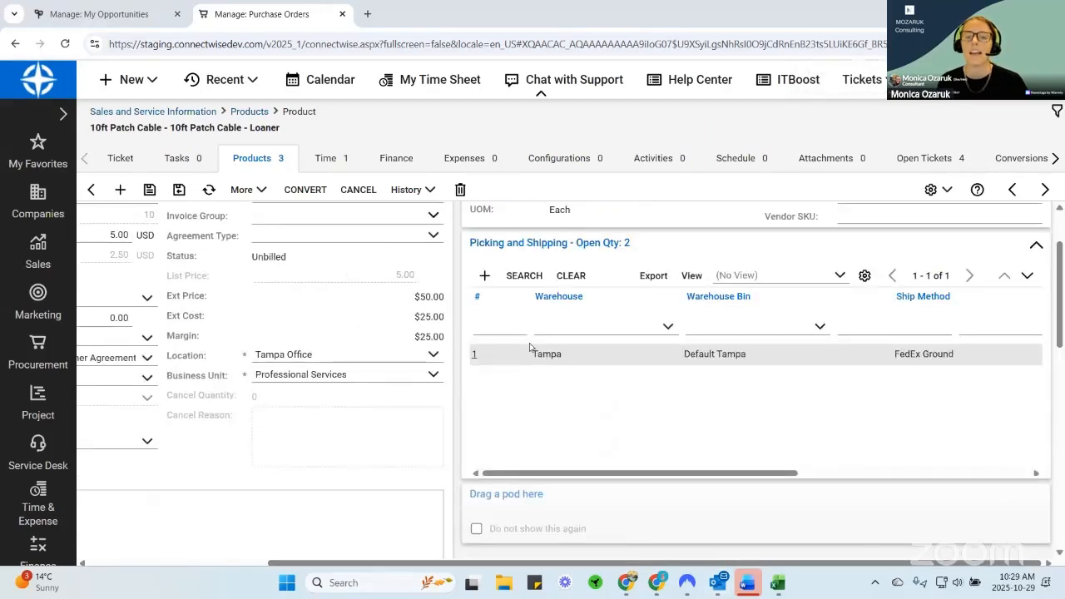
{"action": "left_click", "coordinate": [475, 356]}
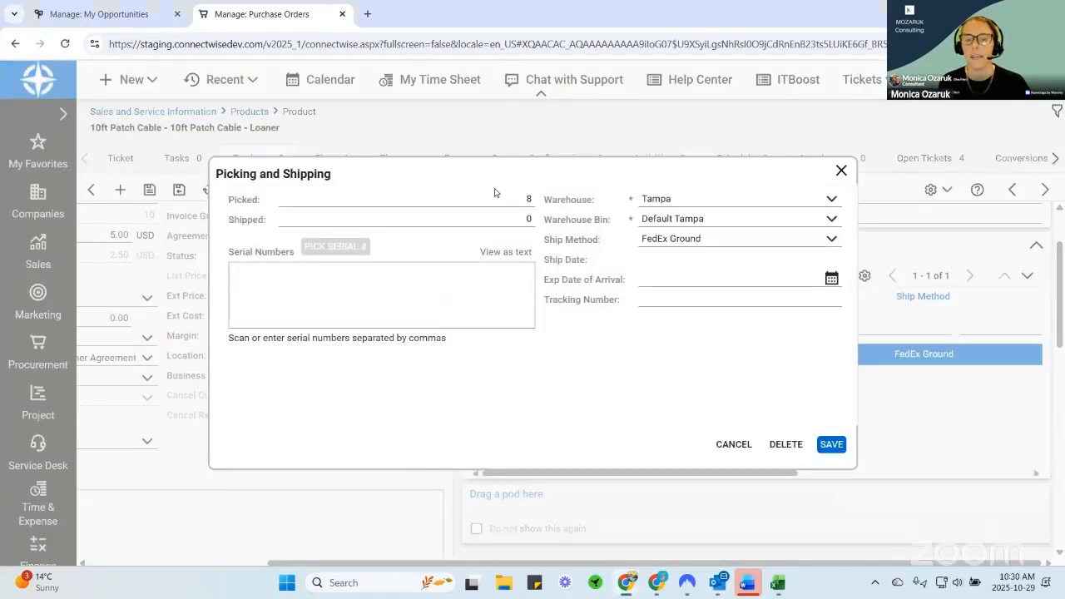
{"action": "left_click", "coordinate": [839, 170]}
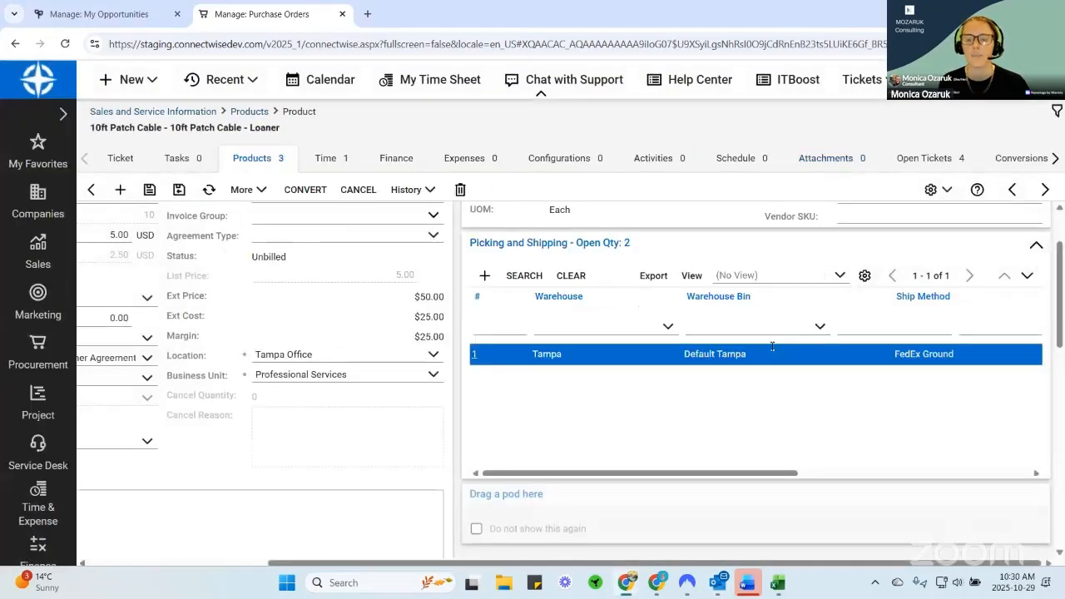
Review the linked purchase order's PO status and product status on the cable's product record.
{"action": "left_click_drag", "start_coordinate": [717, 563], "coordinate": [466, 563]}
{"action": "scroll", "coordinate": [431, 471], "scroll_direction": "down", "scroll_amount": 15}
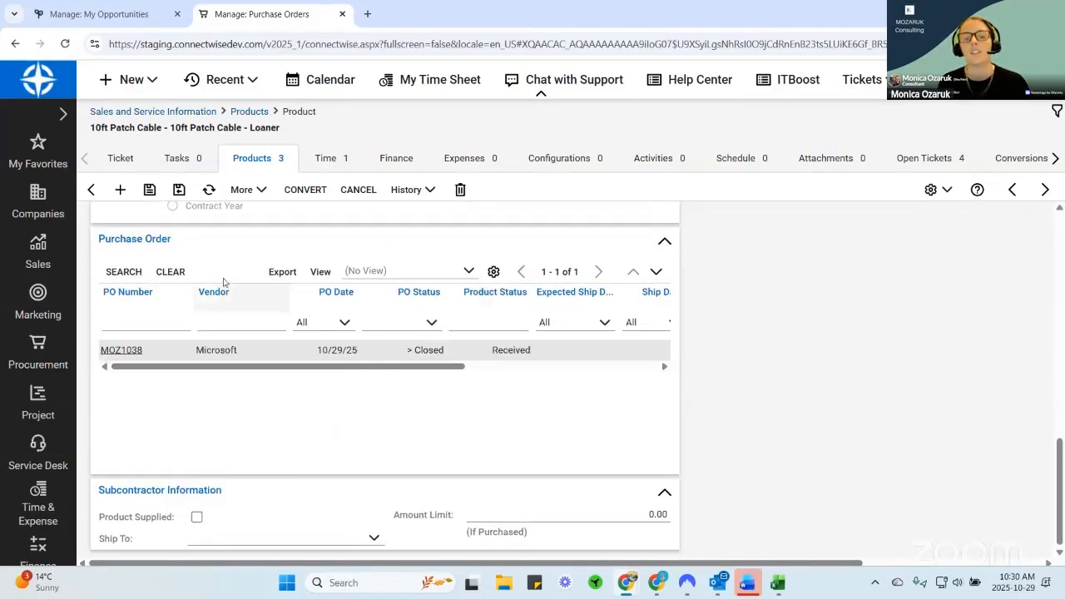
Review the closed Microsoft purchase order linked to the 10ft Patch Cable, and return to the service ticket's product list.
{"action": "left_click", "coordinate": [124, 350]}
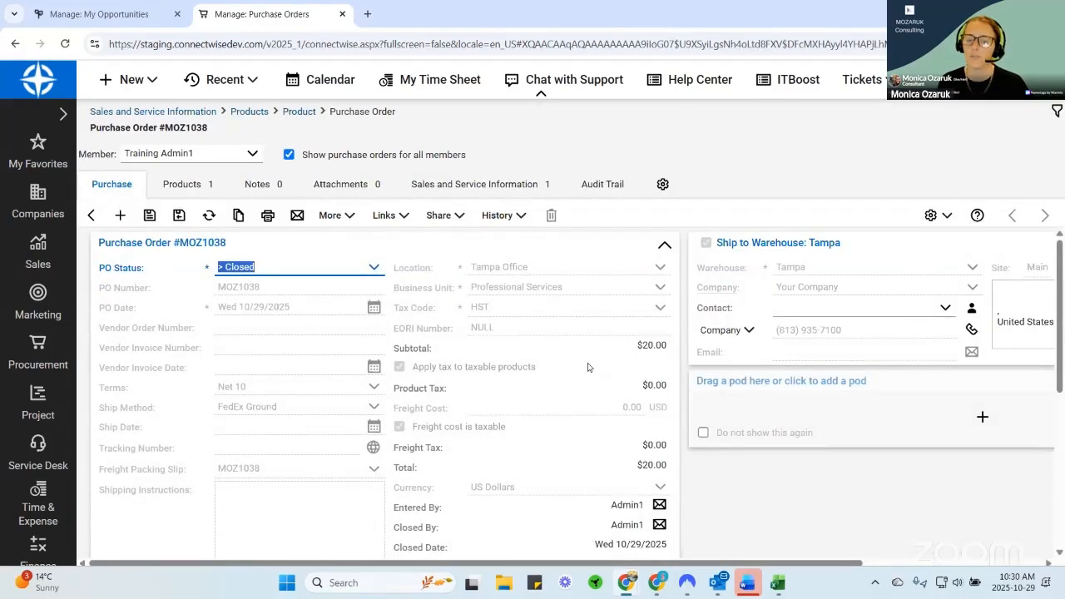
{"action": "scroll", "coordinate": [512, 364], "scroll_direction": "down", "scroll_amount": 5}
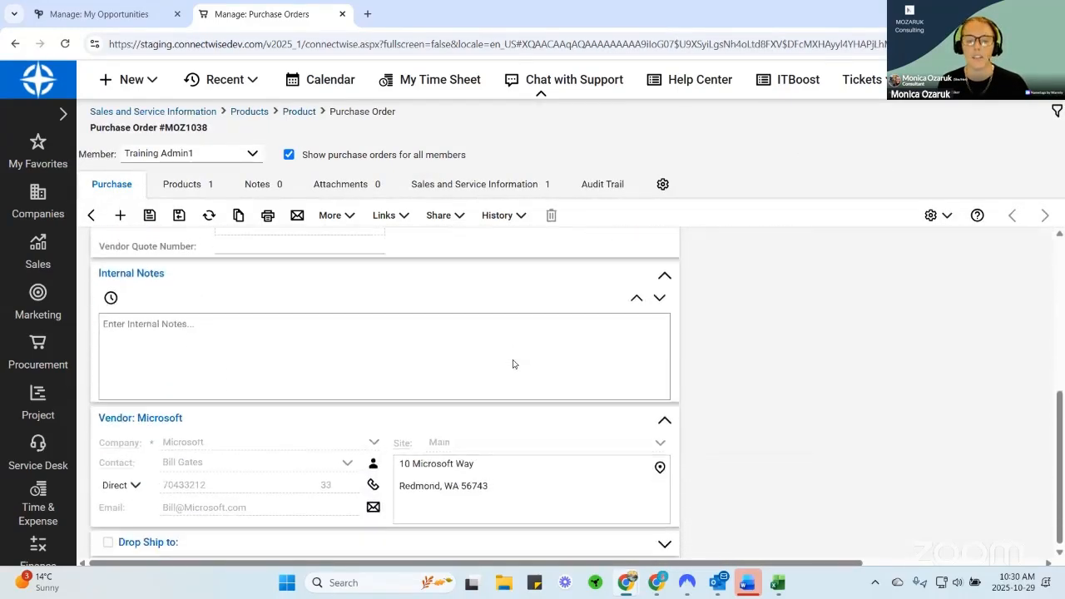
{"action": "scroll", "coordinate": [513, 366], "scroll_direction": "up", "scroll_amount": 5}
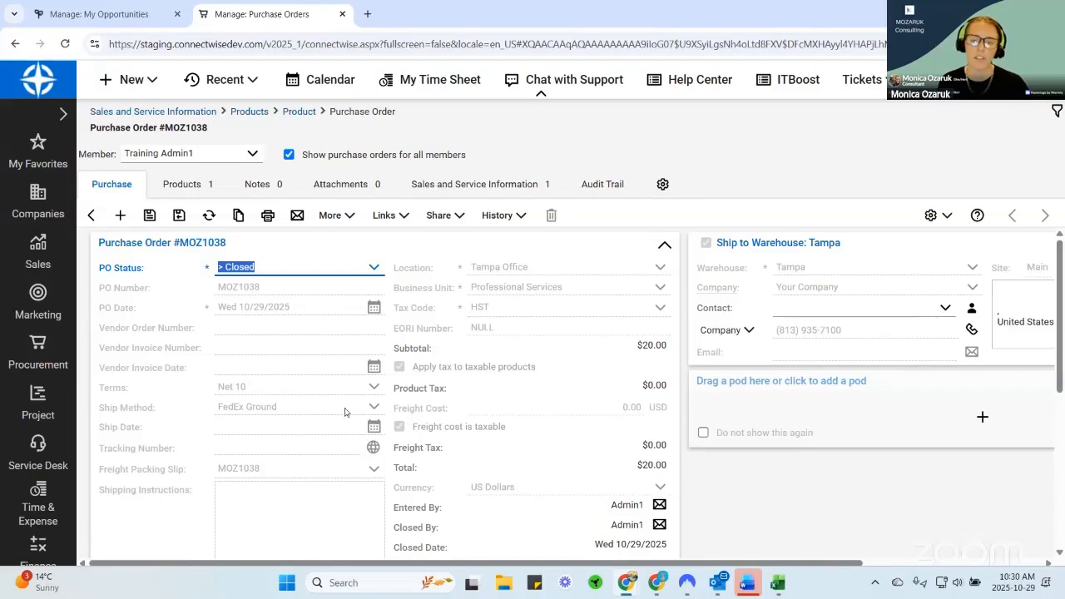
{"action": "left_click", "coordinate": [91, 215]}
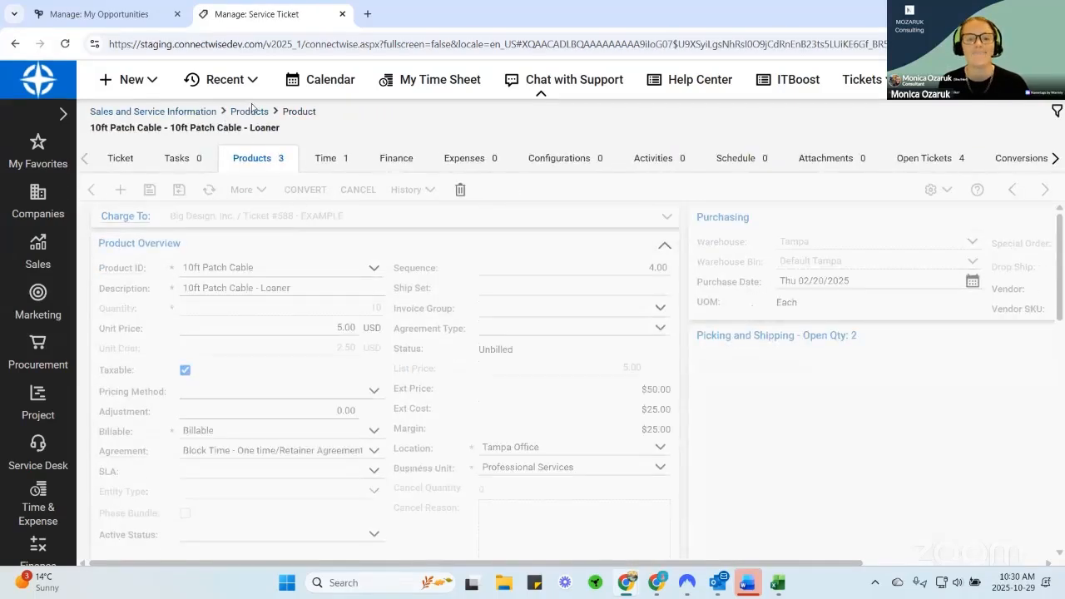
{"action": "left_click", "coordinate": [178, 112]}
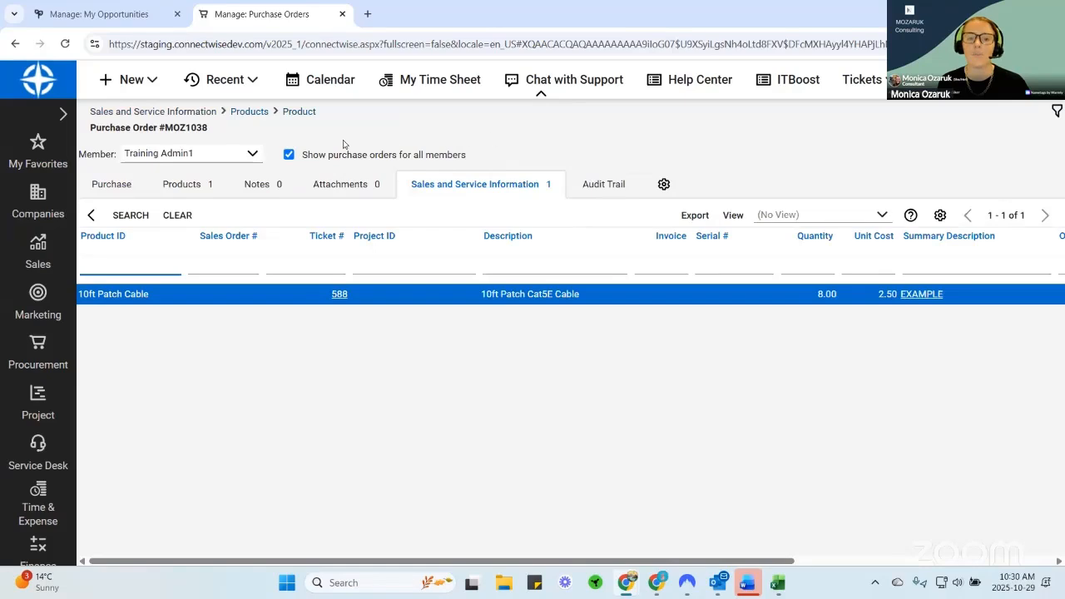
{"action": "left_click", "coordinate": [250, 112]}
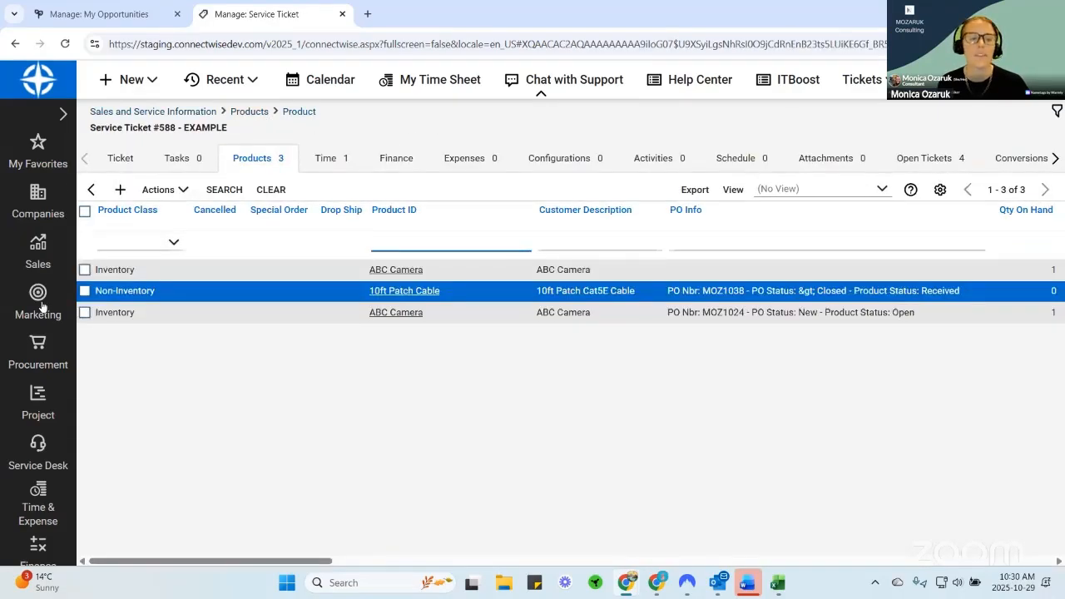
View the Purchasing Approvals list and the Purchasing list in Procurement.
{"action": "mouse_move", "coordinate": [38, 345]}
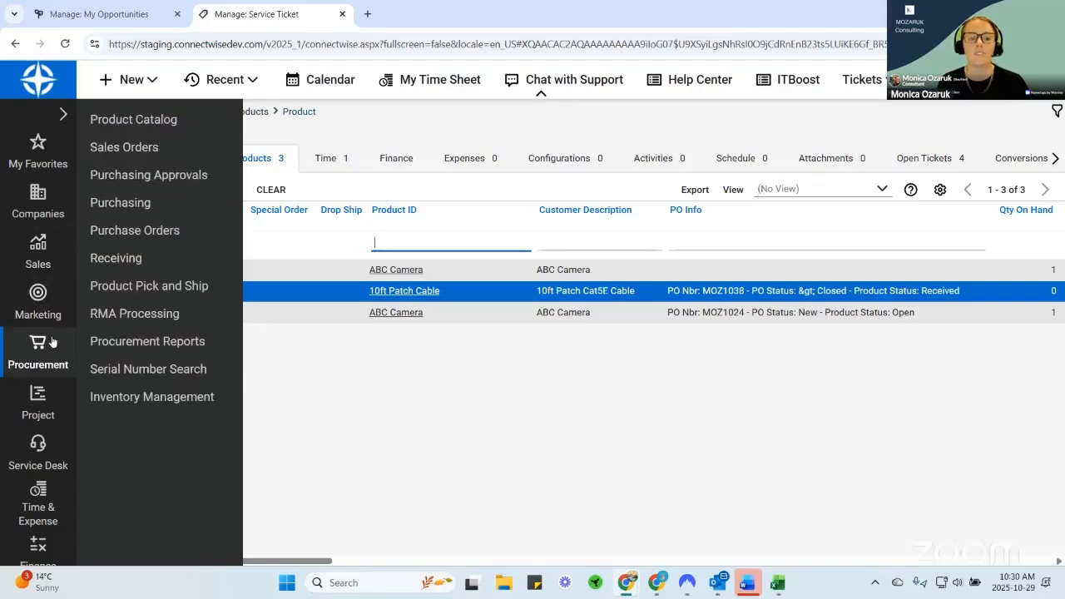
{"action": "left_click", "coordinate": [150, 178]}
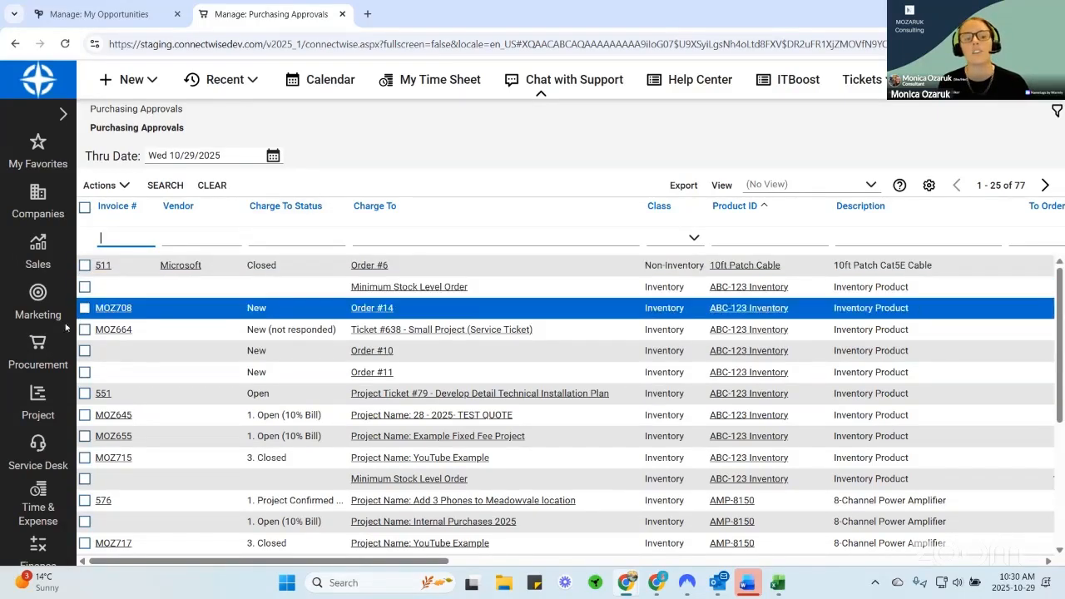
{"action": "left_click", "coordinate": [38, 350]}
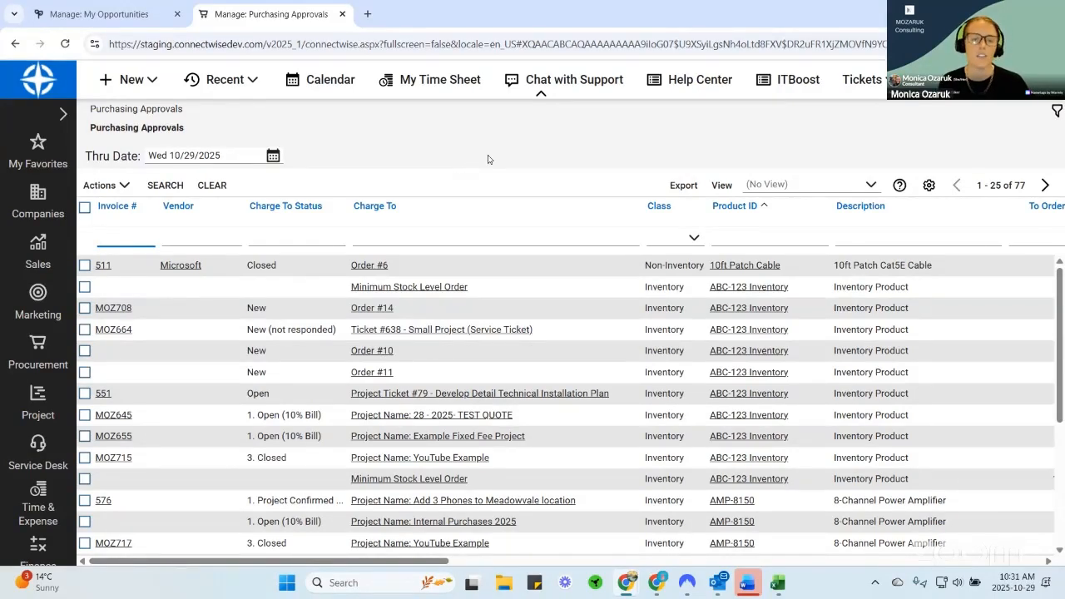
{"action": "left_click", "coordinate": [41, 349]}
{"action": "left_click", "coordinate": [125, 205]}
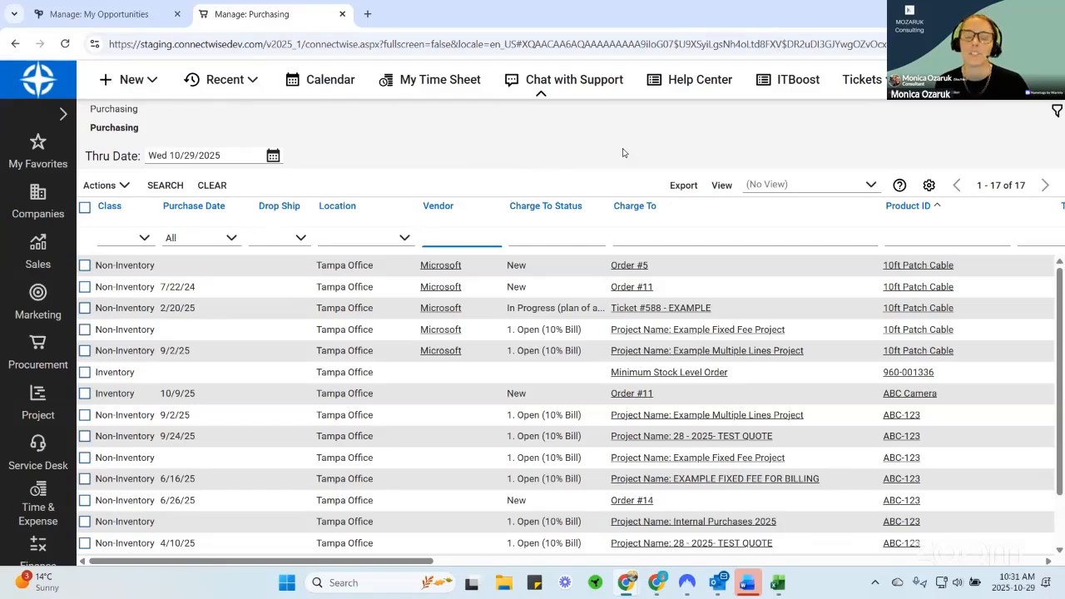
Open the Purchase Orders list and inspect the status options offered for the 6/18/24 Green Torch, Inc. order.
{"action": "left_click", "coordinate": [37, 353]}
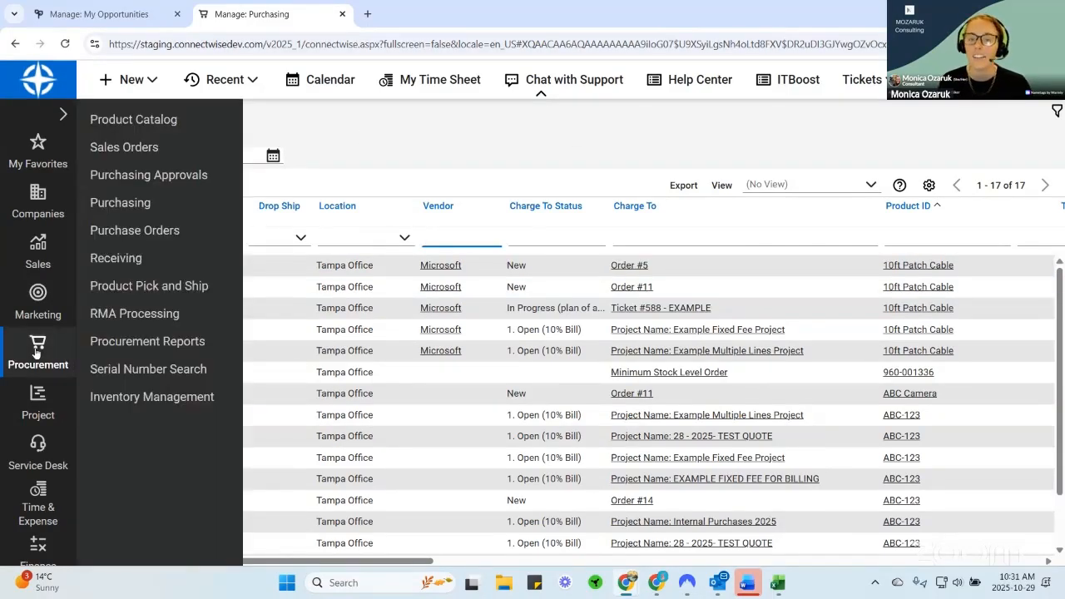
{"action": "left_click", "coordinate": [125, 230]}
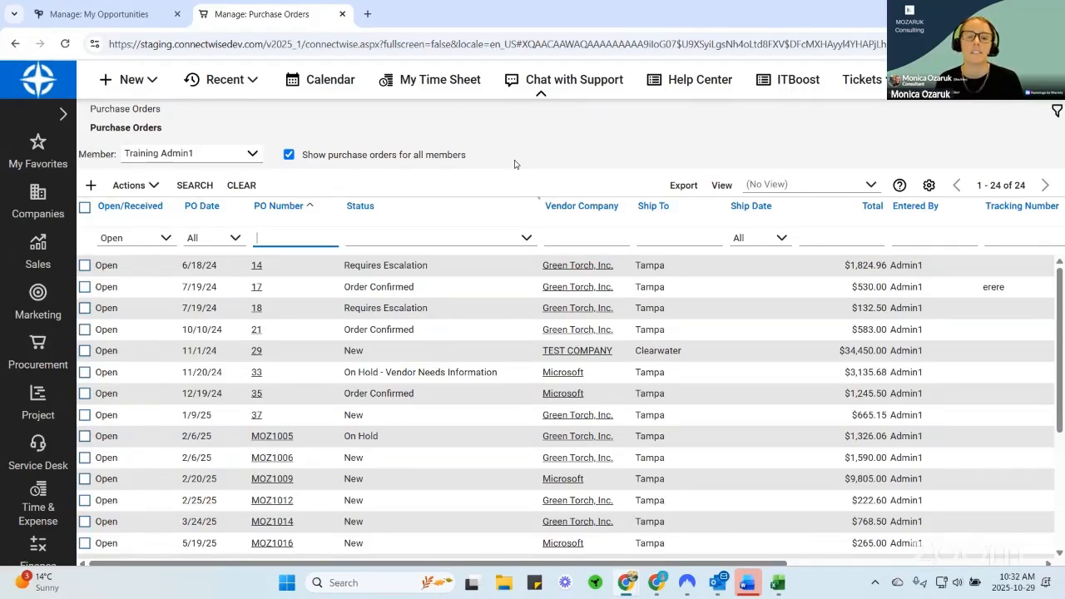
{"action": "left_click", "coordinate": [487, 266]}
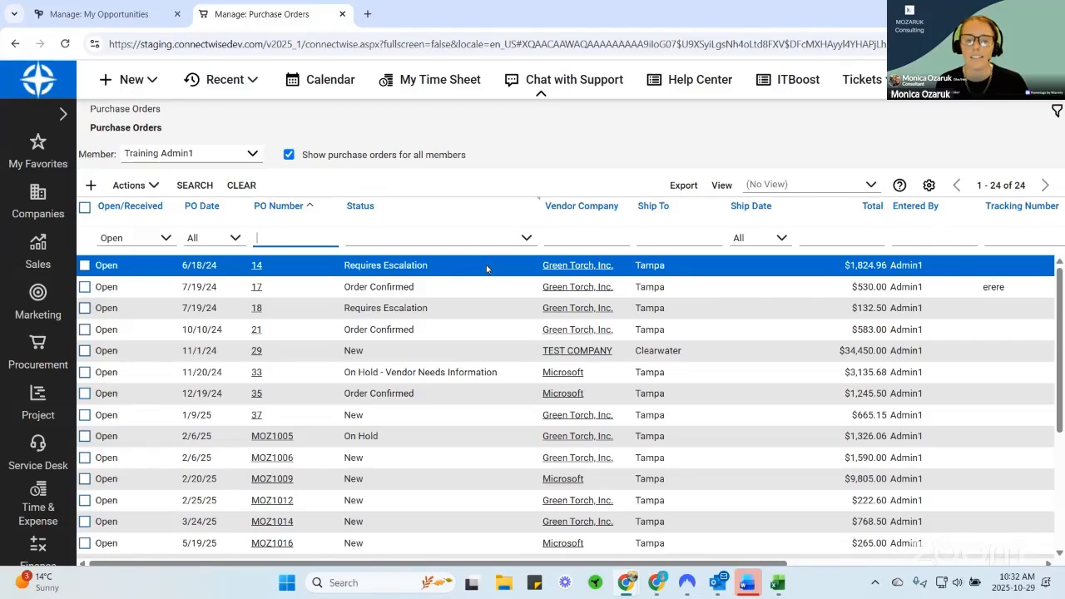
{"action": "left_click", "coordinate": [435, 439]}
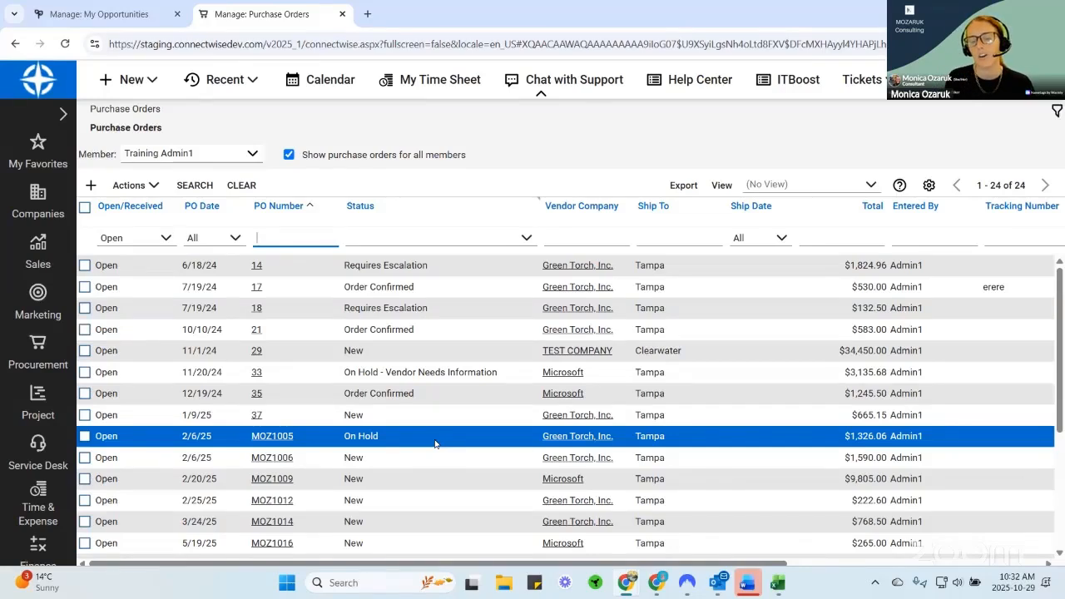
{"action": "left_click", "coordinate": [435, 287]}
{"action": "left_click", "coordinate": [435, 265]}
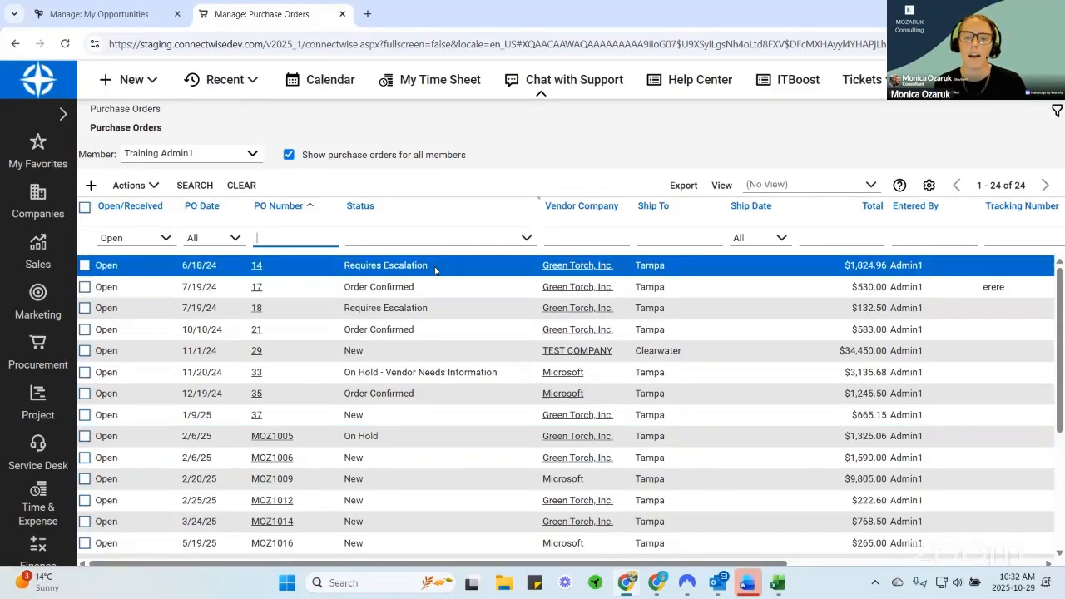
{"action": "left_click", "coordinate": [433, 268]}
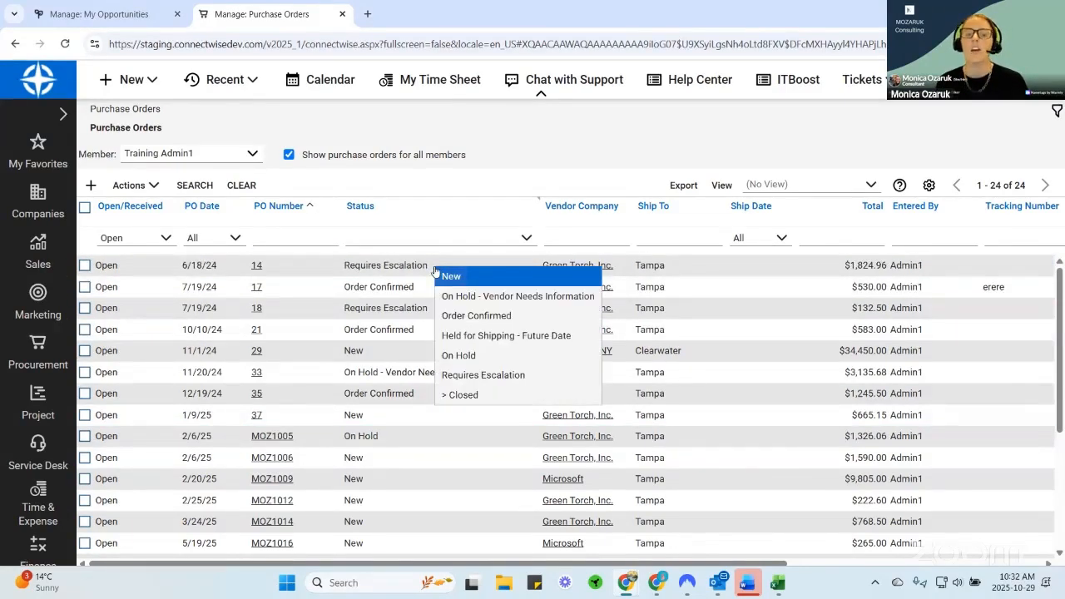
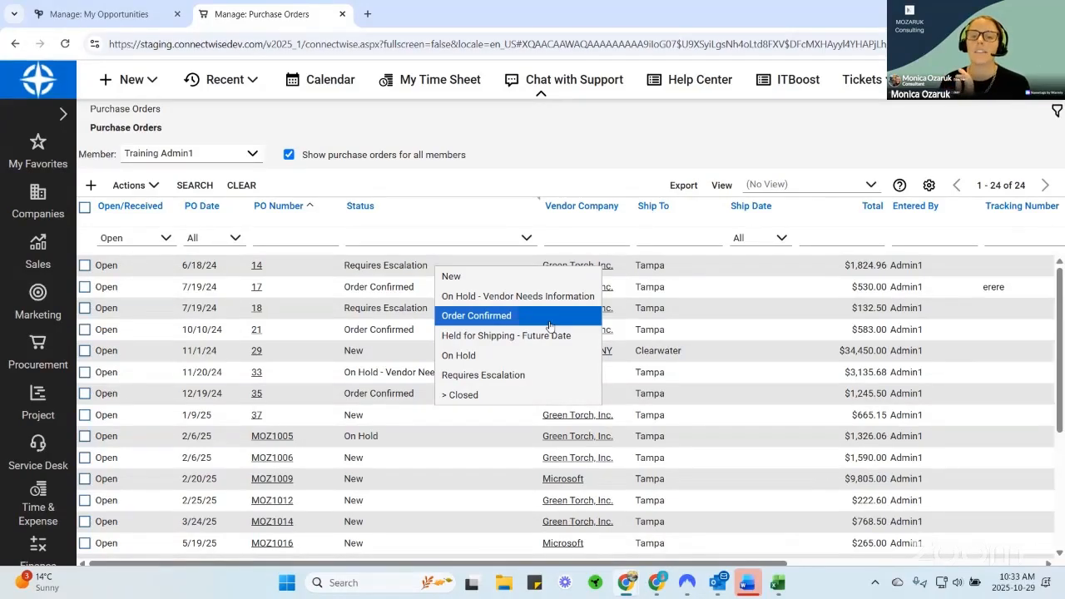
{"action": "left_click", "coordinate": [529, 164]}
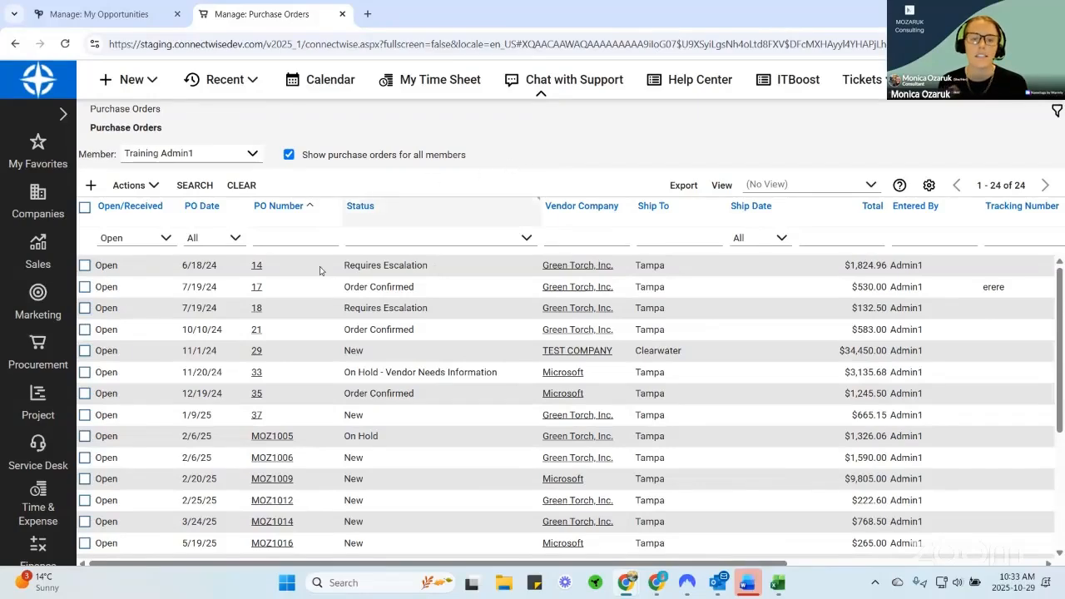
Open the products of the TEST COMPANY purchase order and move the Unit Cost column directly after Purchase Qty.
{"action": "left_click", "coordinate": [275, 335]}
{"action": "left_click", "coordinate": [256, 352]}
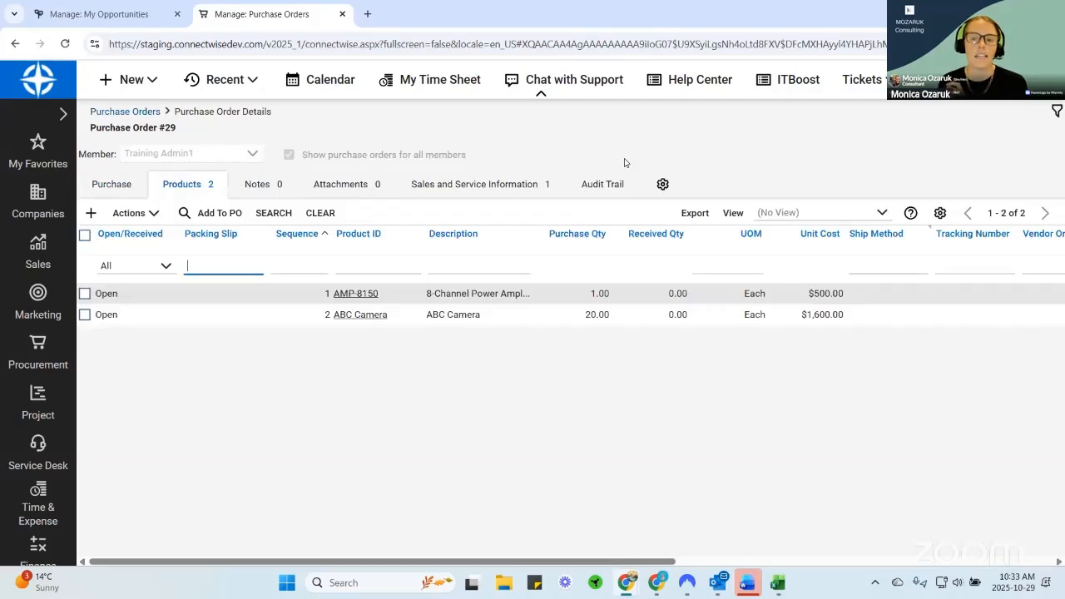
{"action": "left_click_drag", "start_coordinate": [812, 237], "coordinate": [637, 237]}
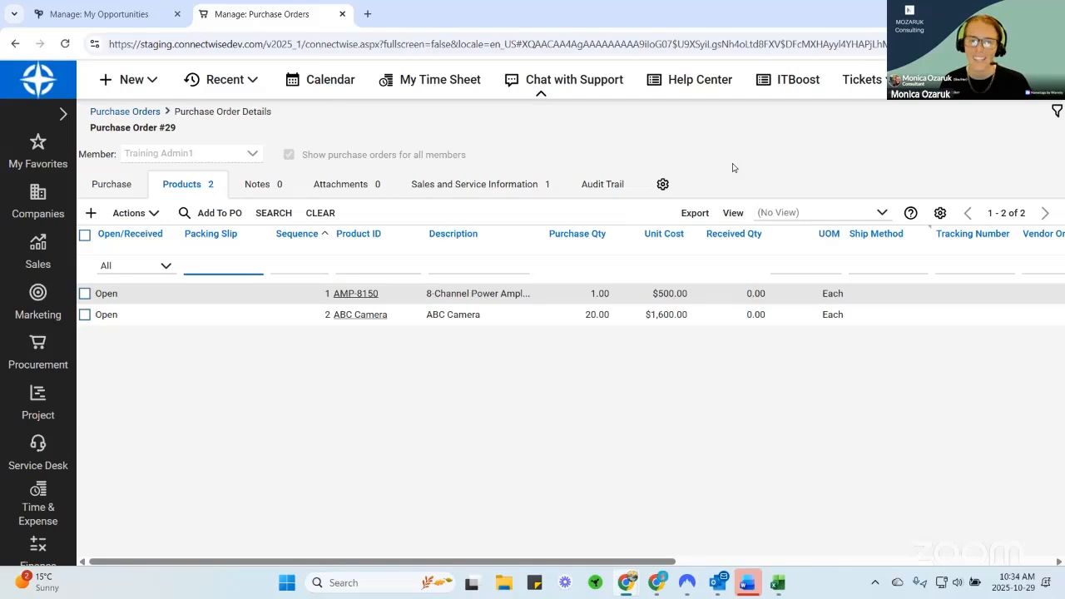
Check the total on the TEST COMPANY purchase order's main details.
{"action": "left_click", "coordinate": [111, 187]}
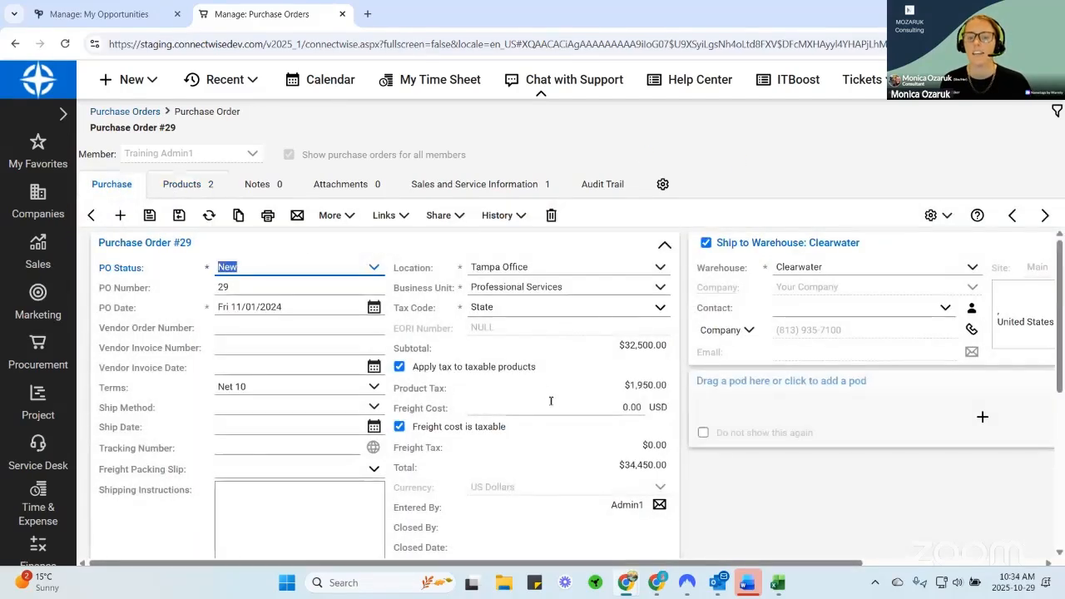
{"action": "left_click_drag", "start_coordinate": [626, 466], "coordinate": [673, 472]}
{"action": "left_click", "coordinate": [673, 471]}
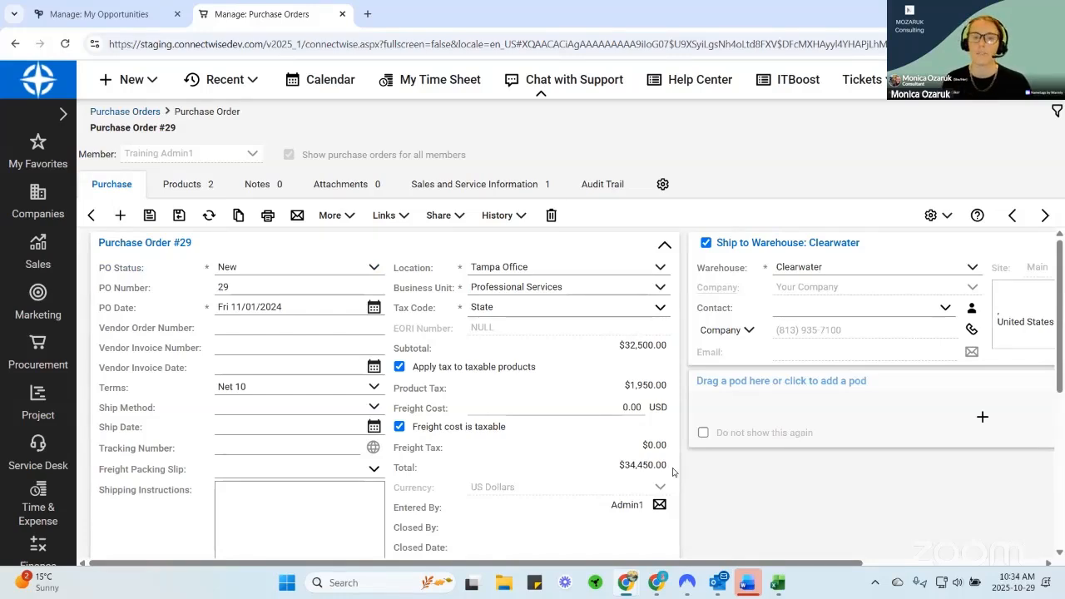
Set the unit cost of product AMP-8150 on the purchase order to 550 USD, then save and close the line.
{"action": "left_click", "coordinate": [208, 183]}
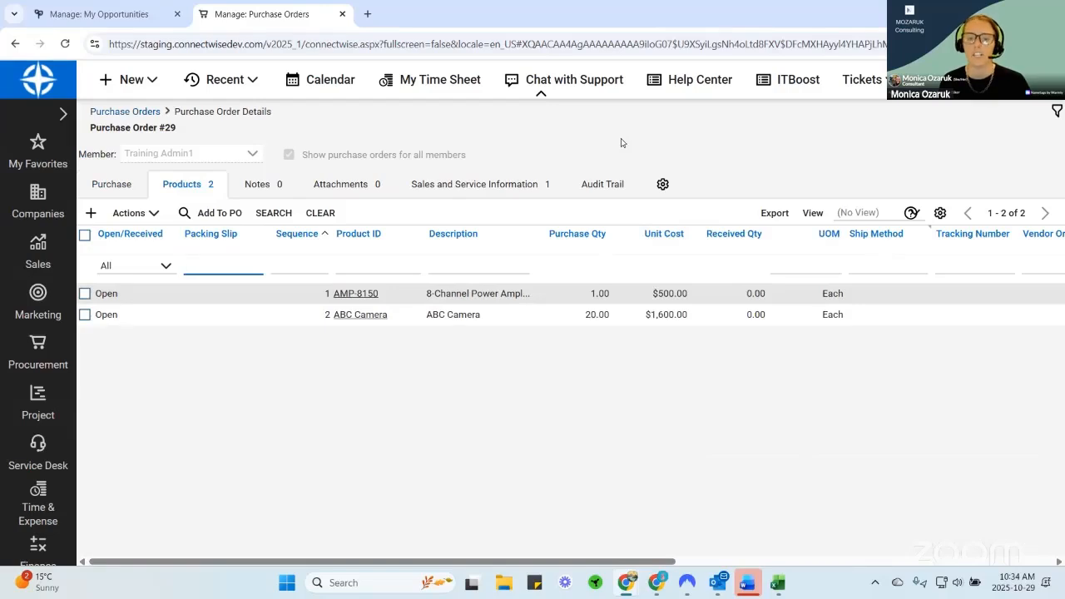
{"action": "left_click", "coordinate": [357, 297]}
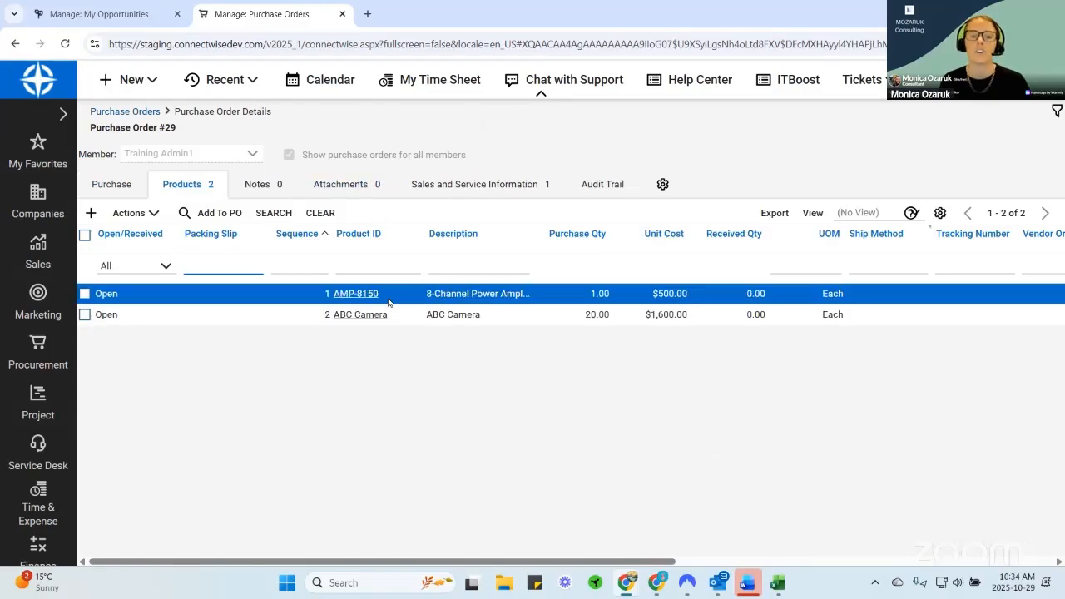
{"action": "left_click", "coordinate": [357, 296]}
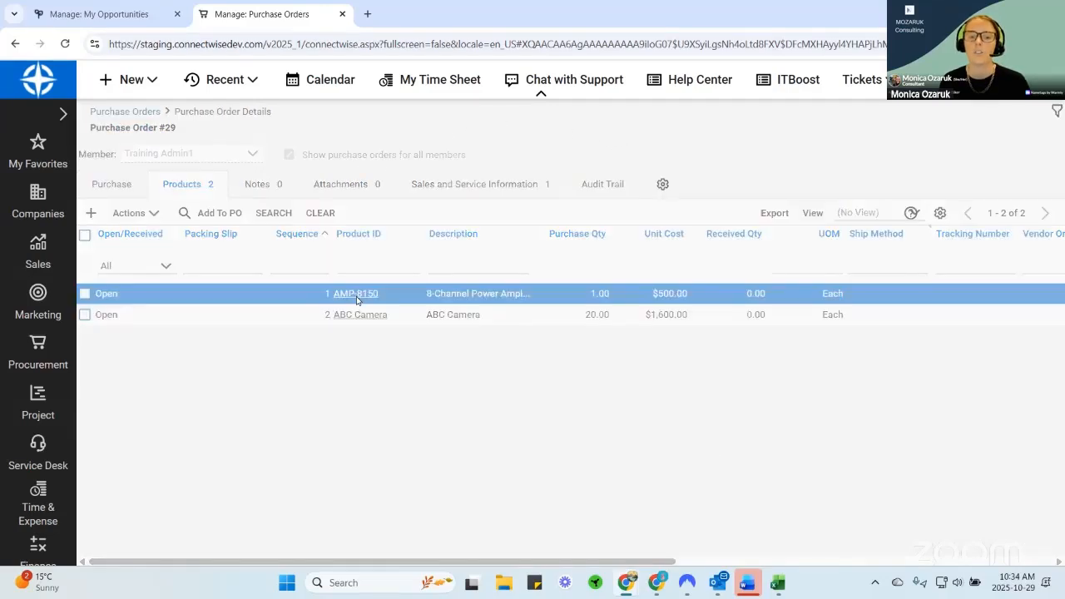
{"action": "left_click", "coordinate": [313, 326]}
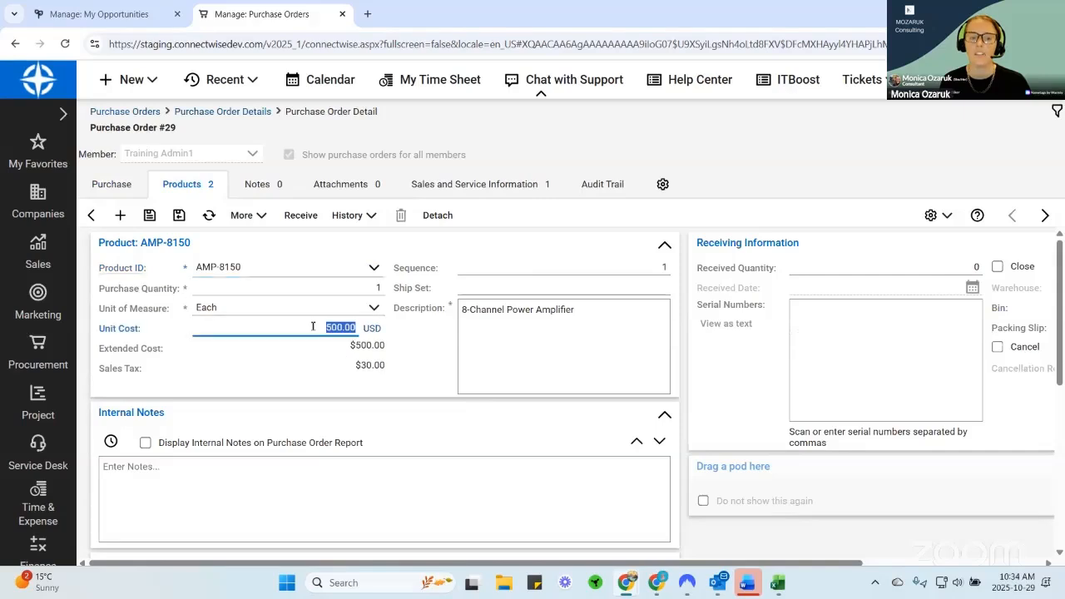
{"action": "type", "text": "550"}
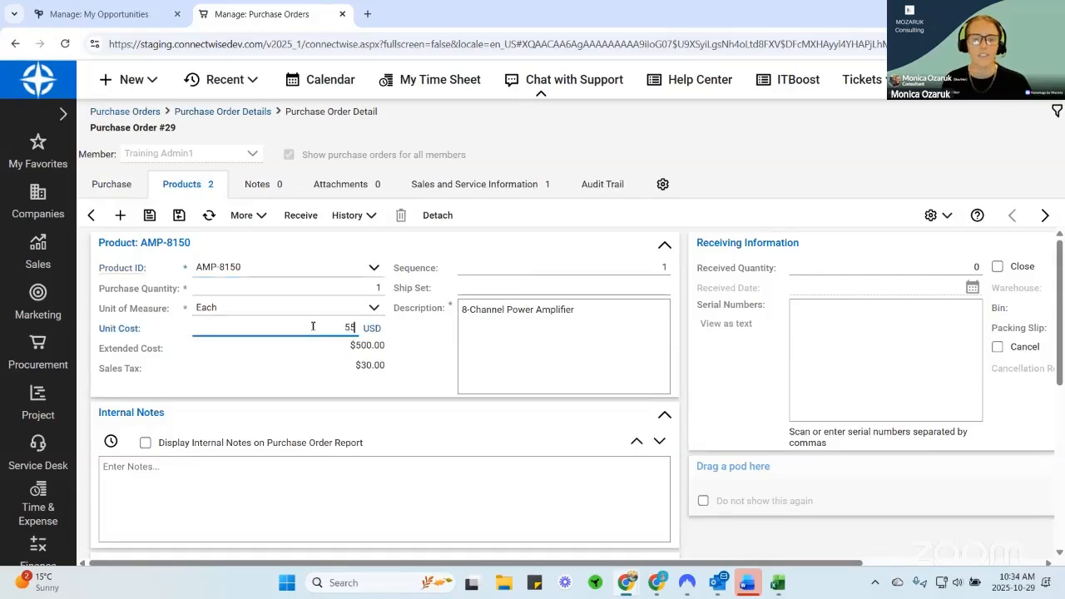
{"action": "left_click", "coordinate": [427, 348]}
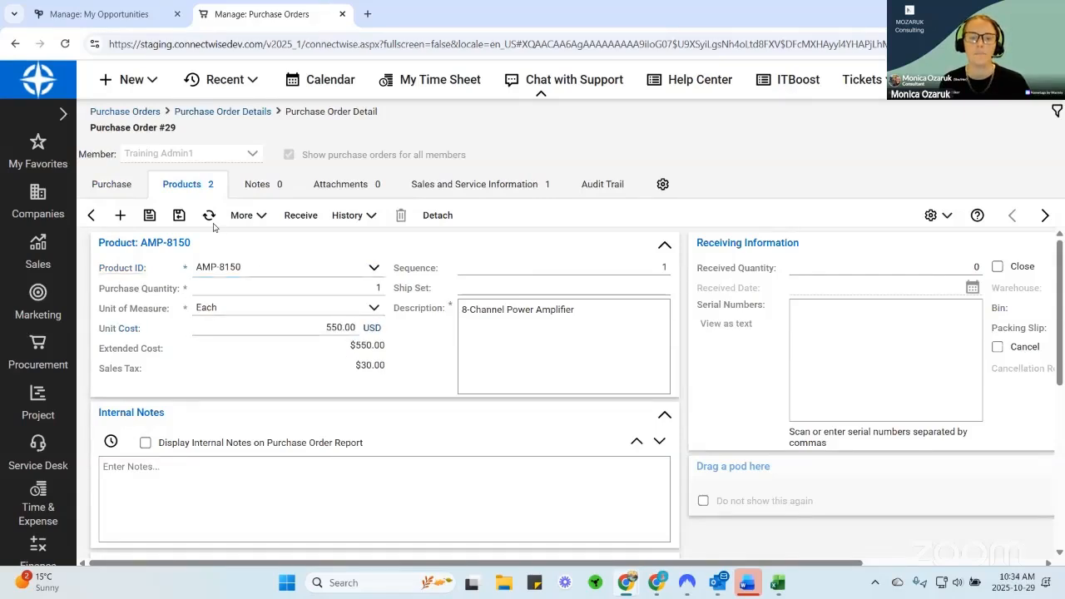
{"action": "left_click", "coordinate": [179, 215]}
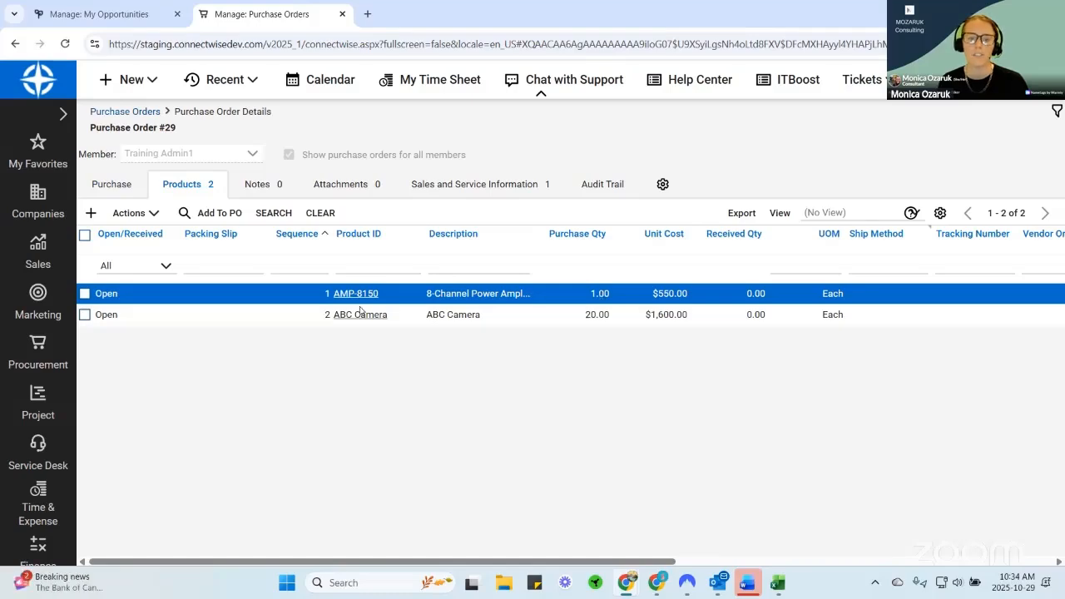
Receive the ABC Camera line on the purchase order with the default packing slip and receive date 10/29/2025.
{"action": "left_click", "coordinate": [86, 317]}
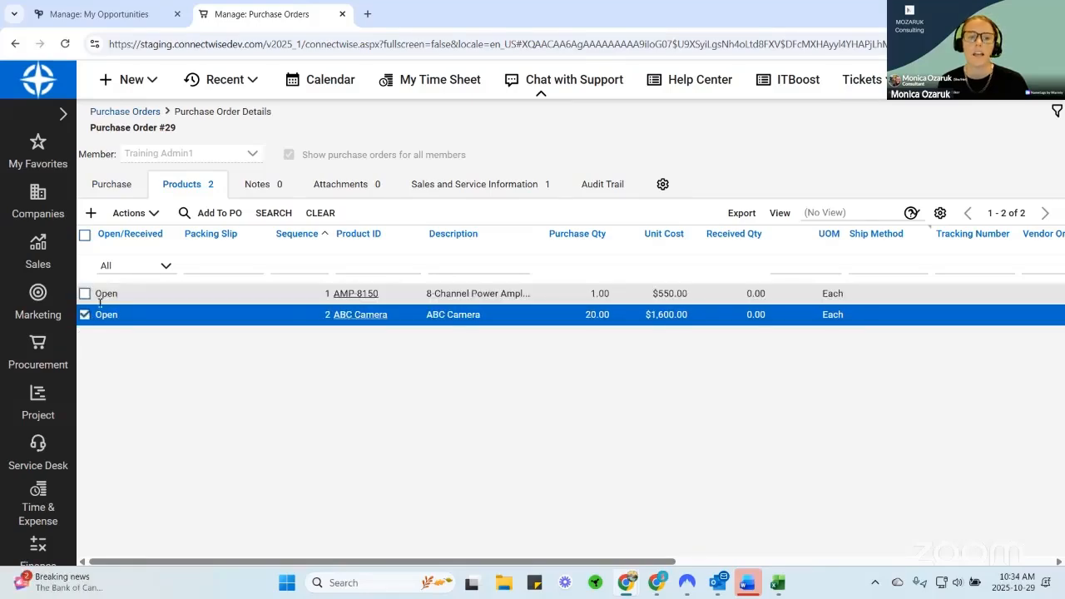
{"action": "left_click", "coordinate": [138, 214]}
{"action": "left_click", "coordinate": [147, 233]}
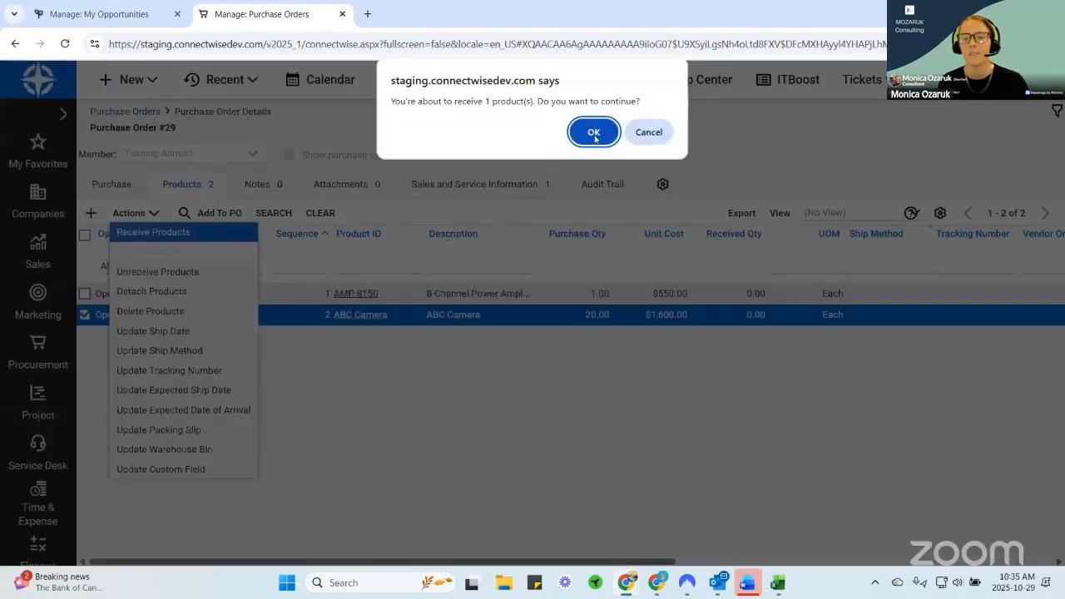
{"action": "left_click", "coordinate": [595, 132]}
{"action": "left_click", "coordinate": [355, 497]}
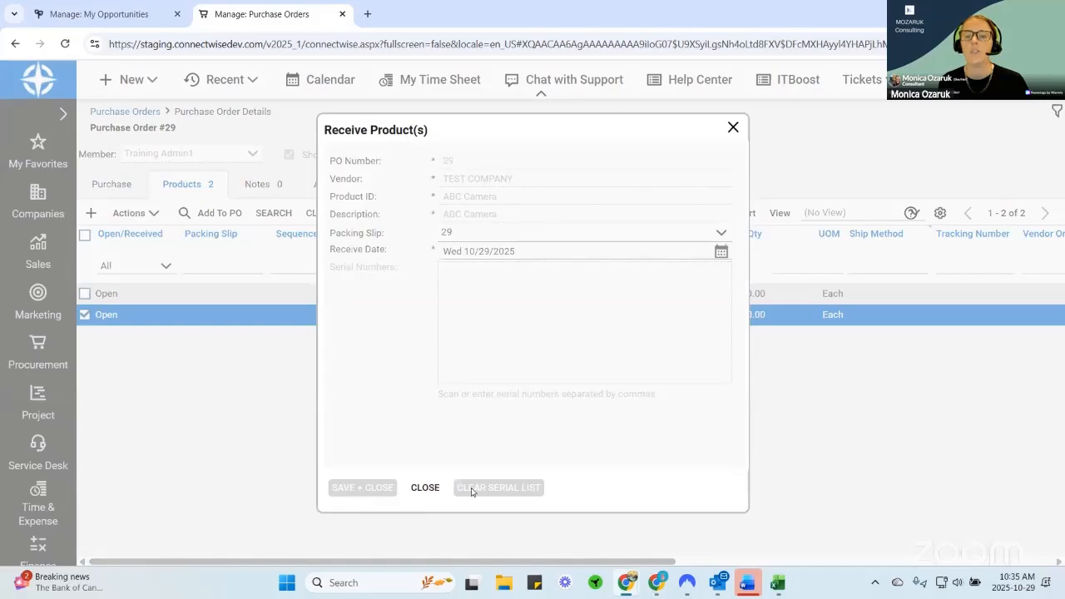
Open the received ABC Camera line and check its unit cost field.
{"action": "left_click", "coordinate": [361, 314]}
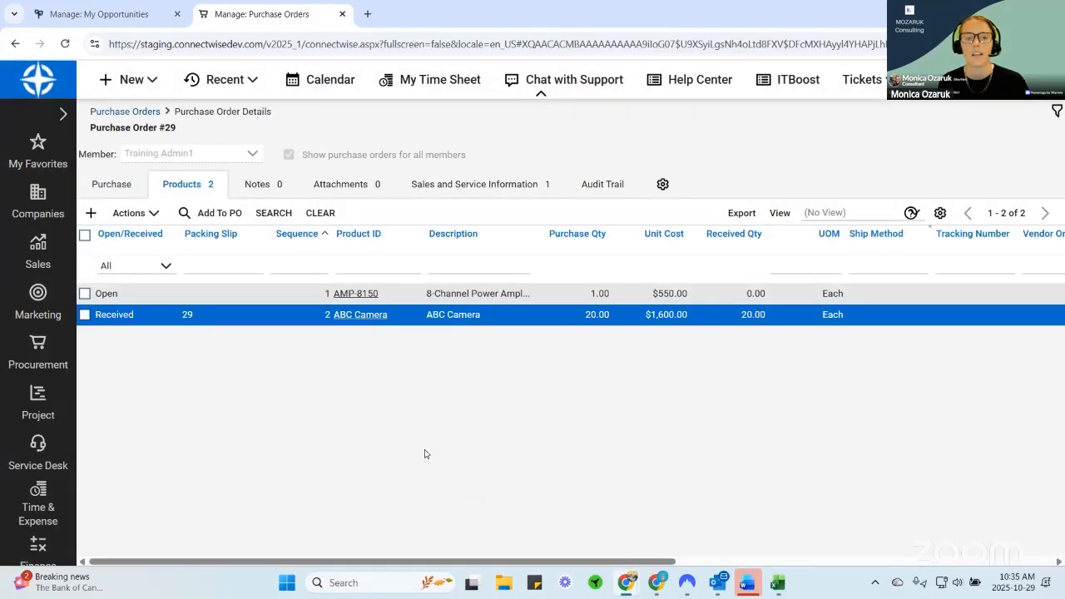
{"action": "scroll", "coordinate": [449, 394], "scroll_direction": "up", "scroll_amount": 3}
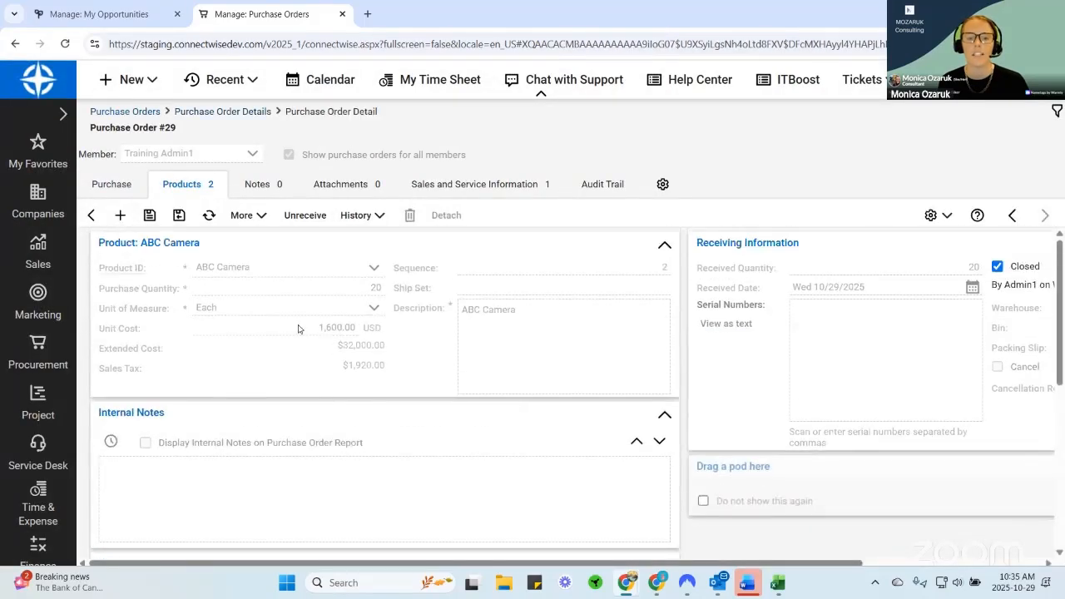
{"action": "left_click_drag", "start_coordinate": [306, 329], "coordinate": [378, 332]}
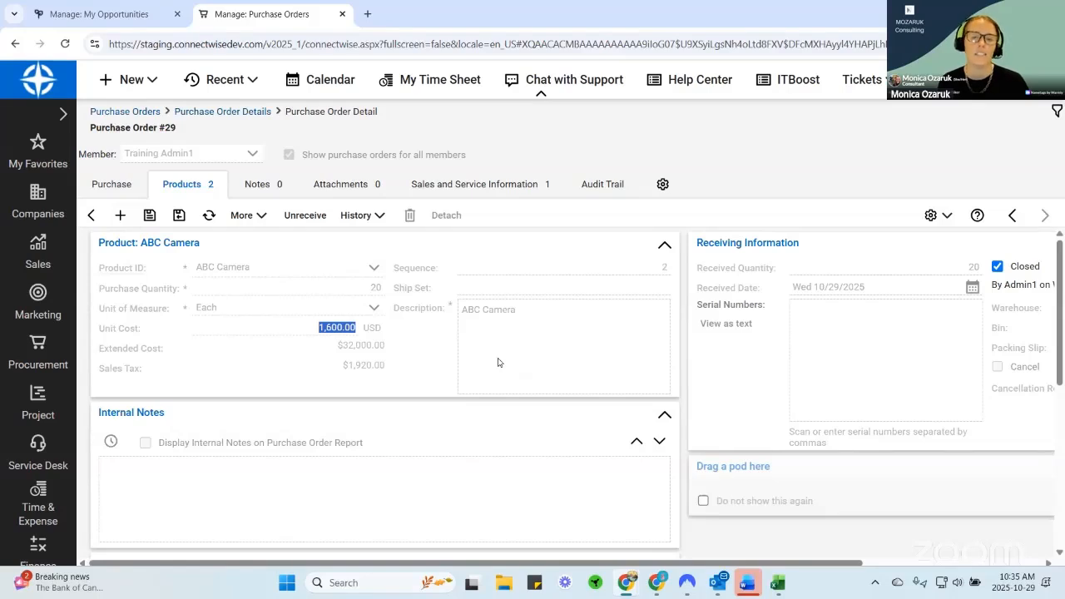
Set the PO status of purchase order #29 to Order Confirmed and save it, and change the status to Requires Escalation.
{"action": "left_click", "coordinate": [91, 215]}
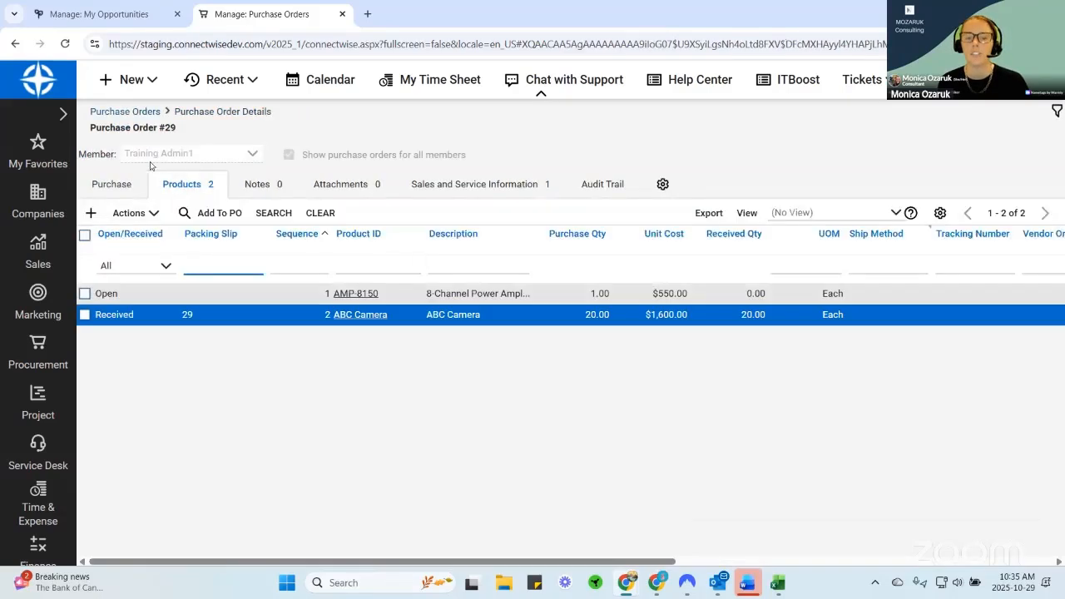
{"action": "left_click", "coordinate": [112, 184]}
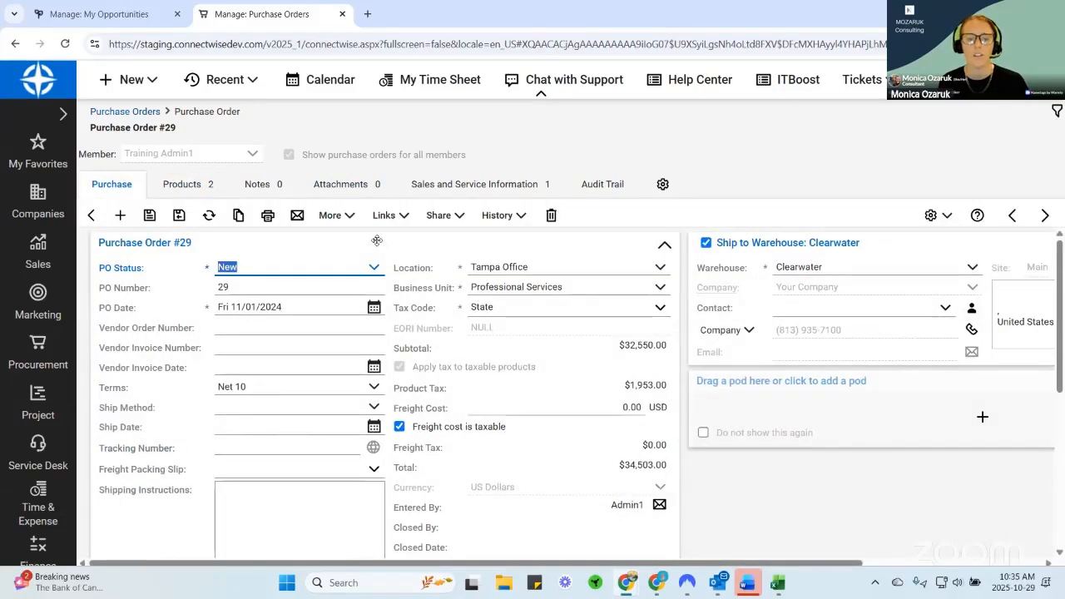
{"action": "left_click", "coordinate": [373, 270]}
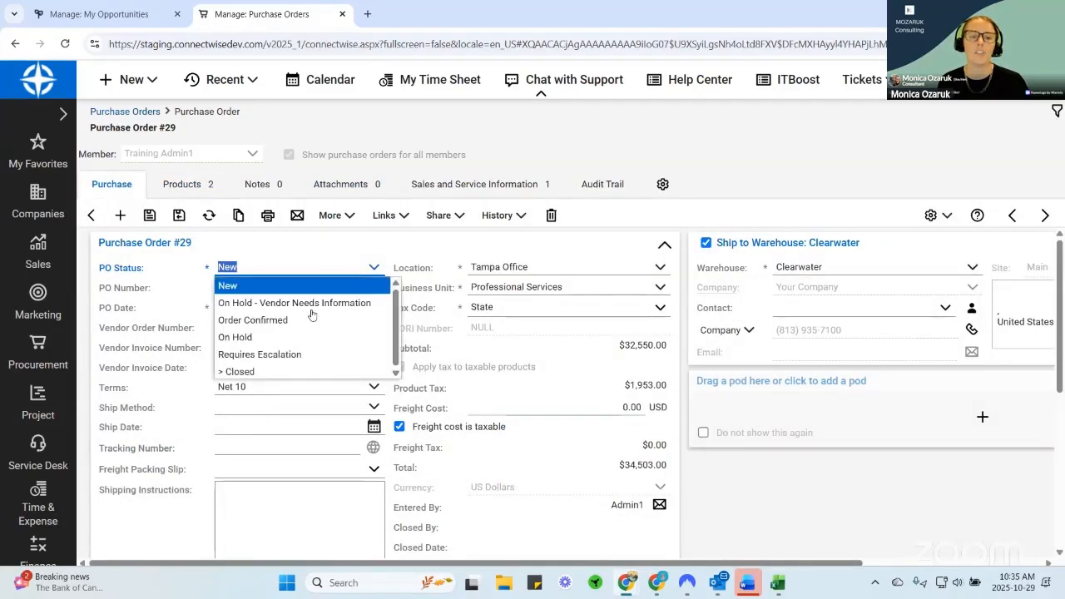
{"action": "left_click", "coordinate": [264, 321]}
{"action": "left_click", "coordinate": [151, 216]}
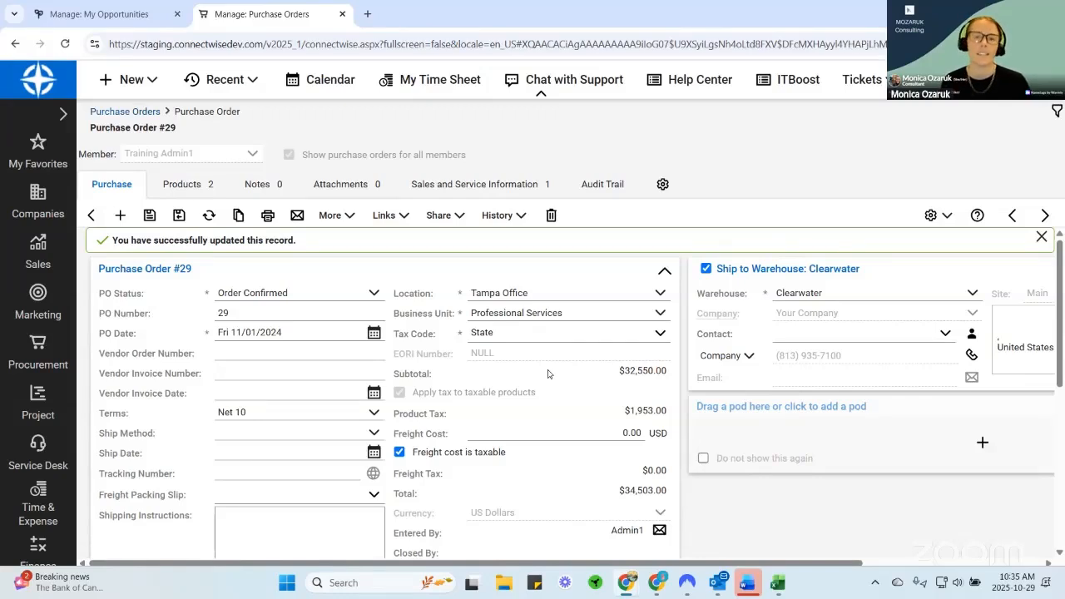
{"action": "left_click", "coordinate": [375, 294]}
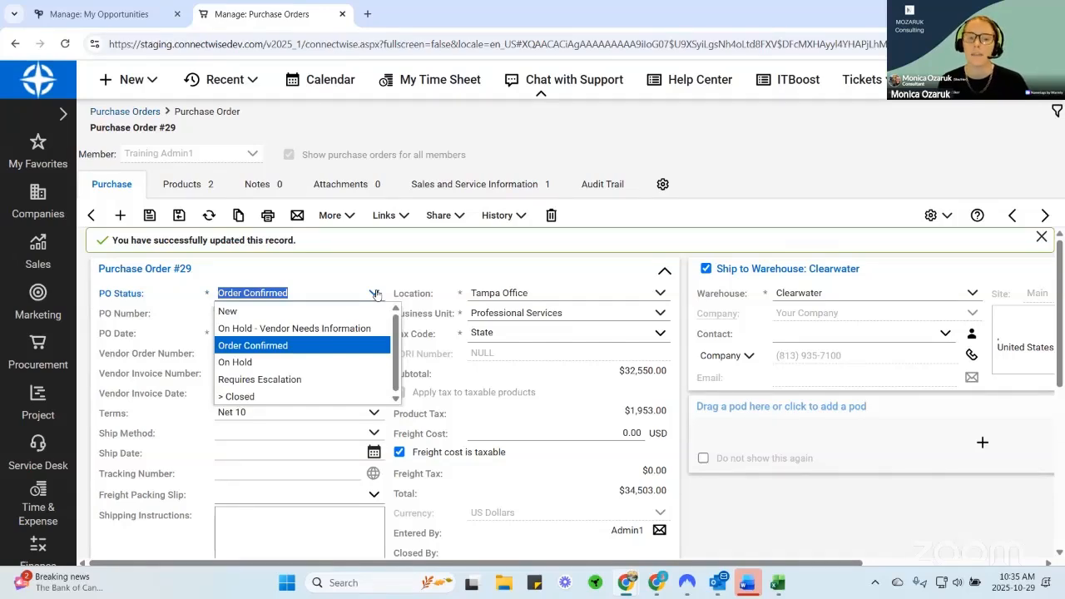
{"action": "left_click", "coordinate": [305, 380]}
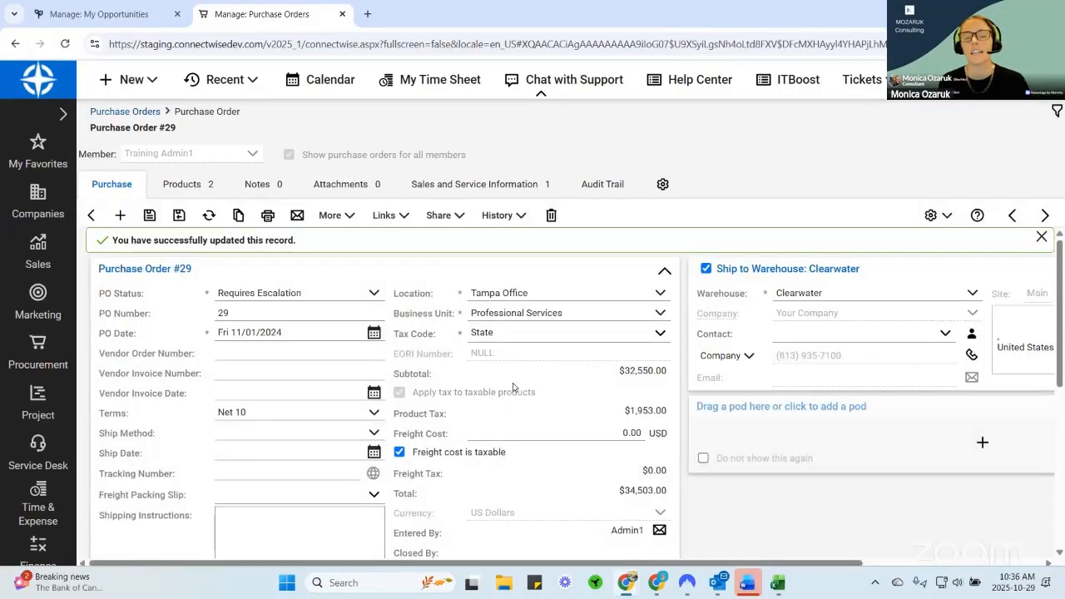
Review the internal notes area and the tracking number field in the main details of purchase order #29.
{"action": "scroll", "coordinate": [513, 387], "scroll_direction": "down", "scroll_amount": 5}
{"action": "left_click", "coordinate": [318, 424]}
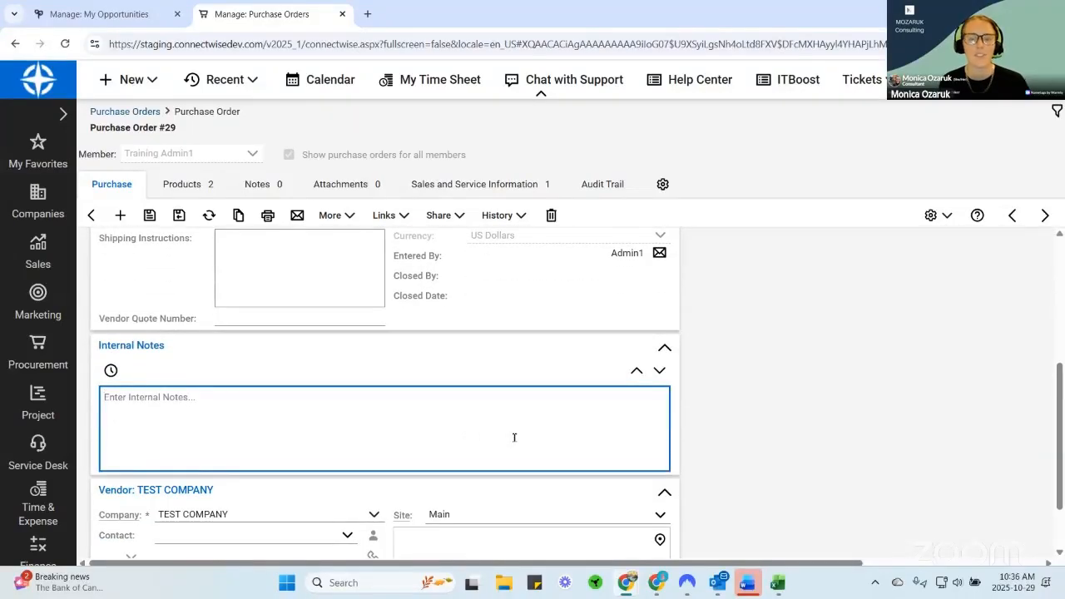
{"action": "scroll", "coordinate": [514, 436], "scroll_direction": "up", "scroll_amount": 1}
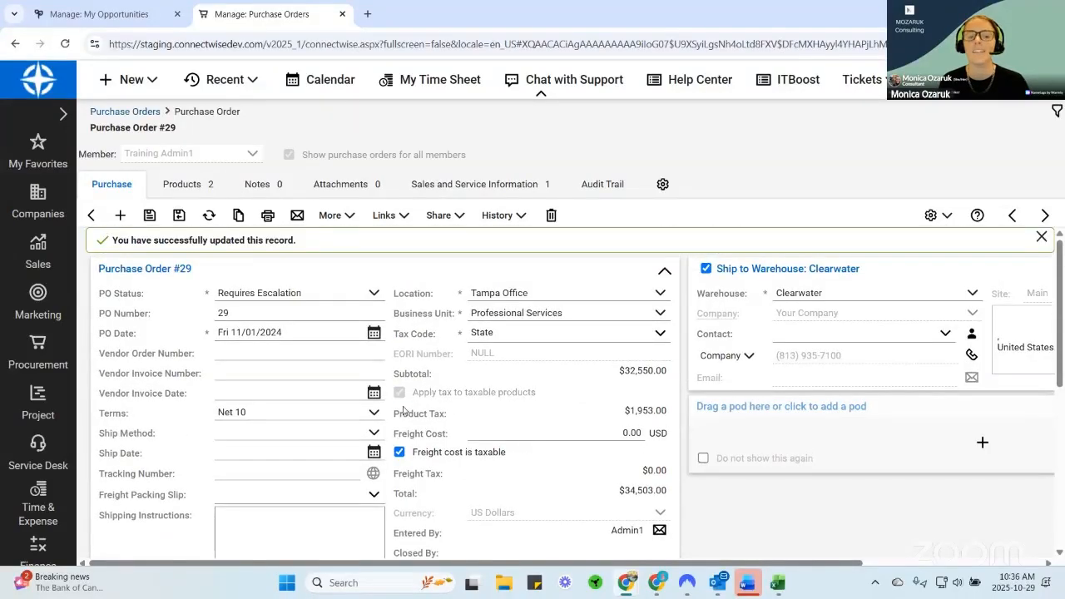
{"action": "scroll", "coordinate": [486, 326], "scroll_direction": "down", "scroll_amount": 3}
{"action": "scroll", "coordinate": [486, 325], "scroll_direction": "up", "scroll_amount": 2}
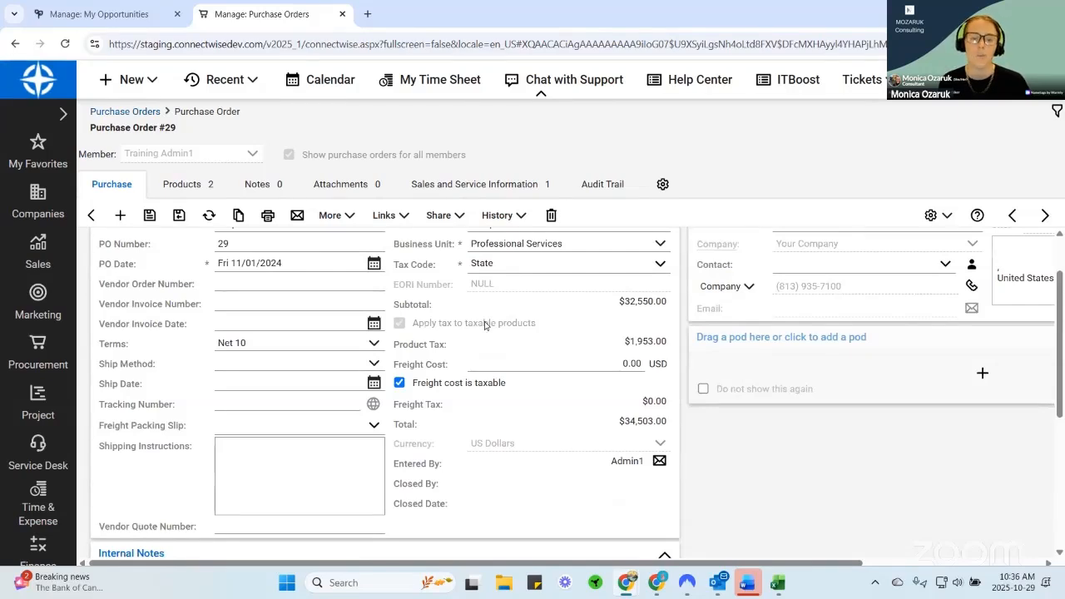
{"action": "left_click", "coordinate": [229, 403]}
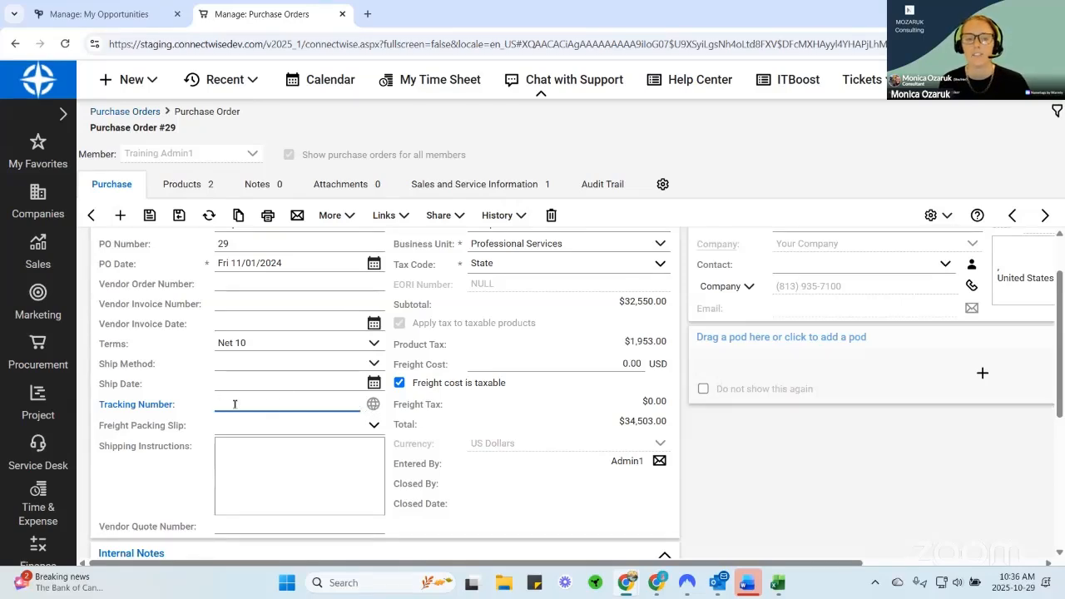
{"action": "left_click", "coordinate": [373, 405]}
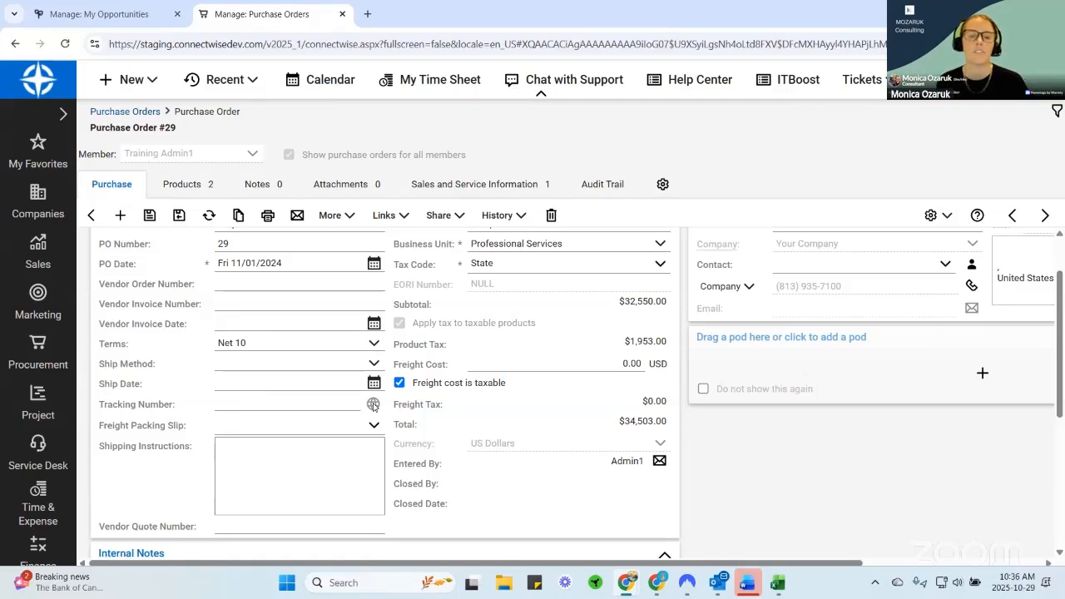
{"action": "left_click", "coordinate": [230, 403]}
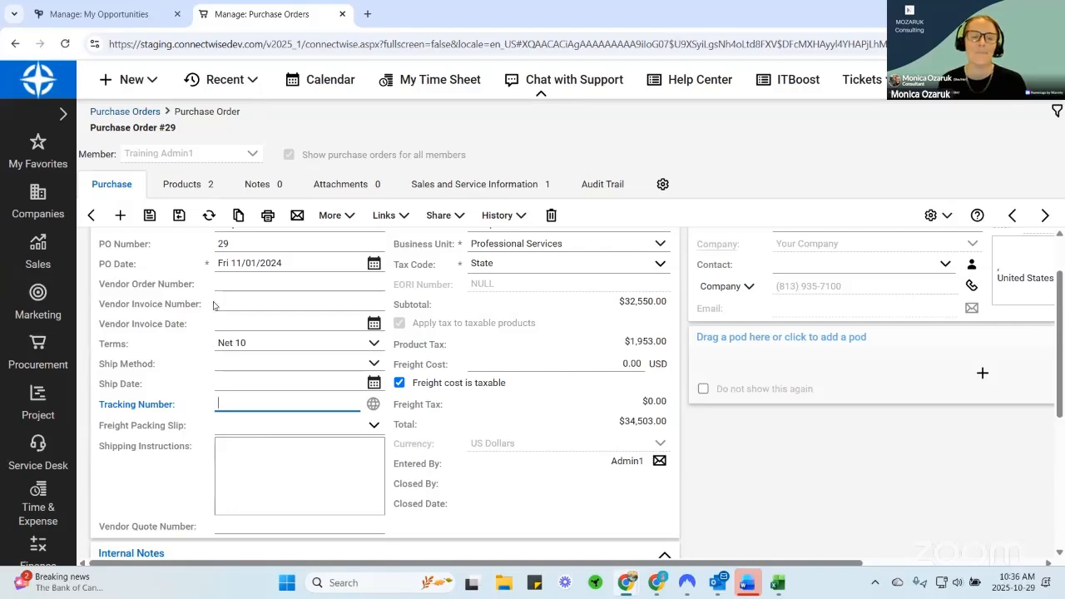
Check the tracking number field in the shipping information of the AMP-8150 line, and return to the product list.
{"action": "left_click", "coordinate": [198, 187]}
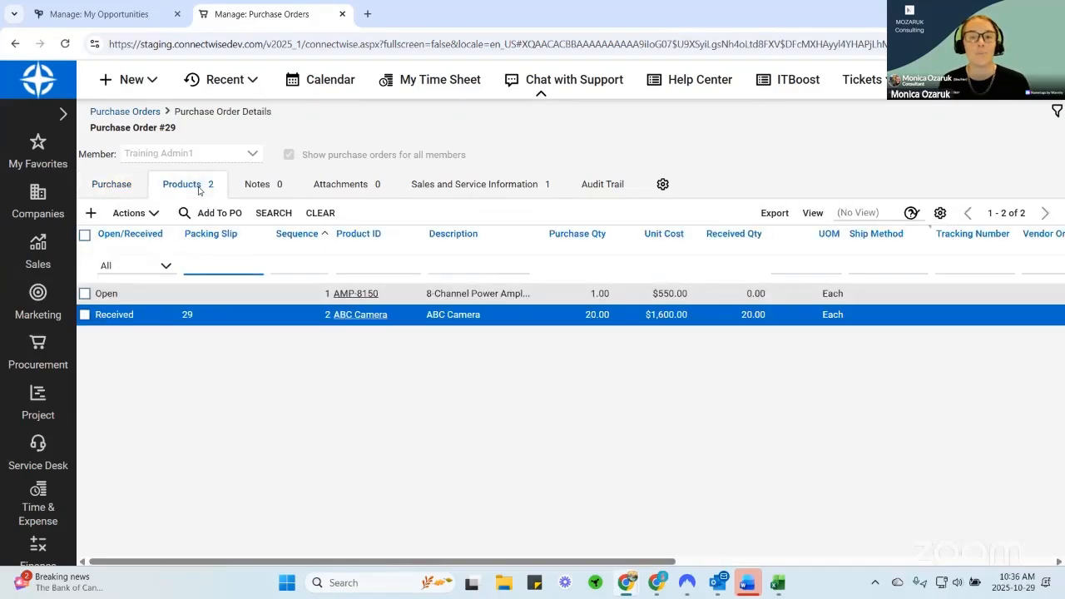
{"action": "left_click", "coordinate": [351, 295]}
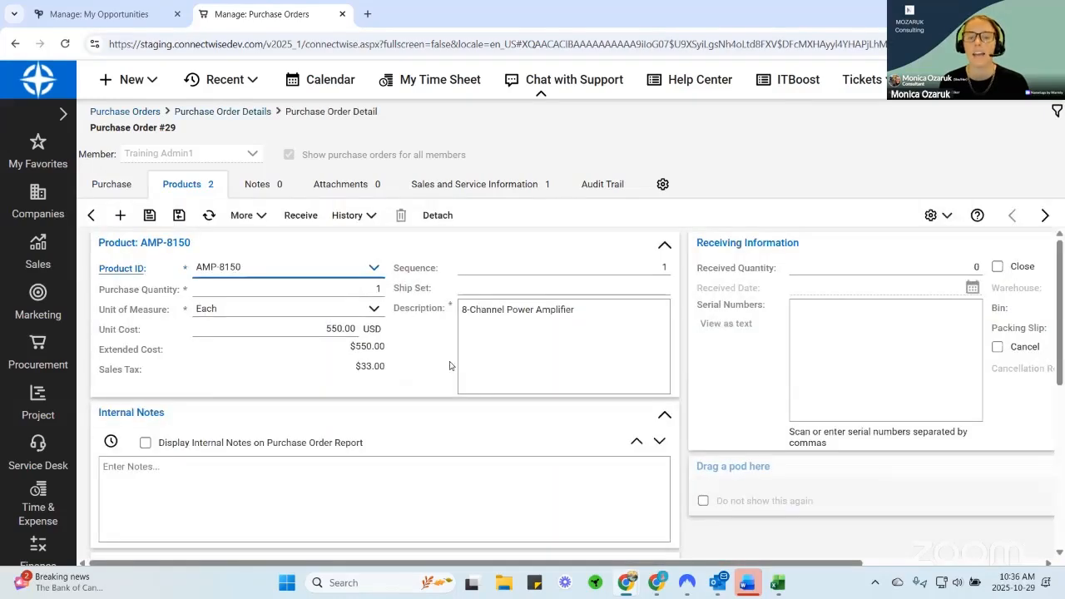
{"action": "scroll", "coordinate": [625, 443], "scroll_direction": "down", "scroll_amount": 2}
{"action": "scroll", "coordinate": [624, 444], "scroll_direction": "down", "scroll_amount": 1}
{"action": "left_click", "coordinate": [260, 441]}
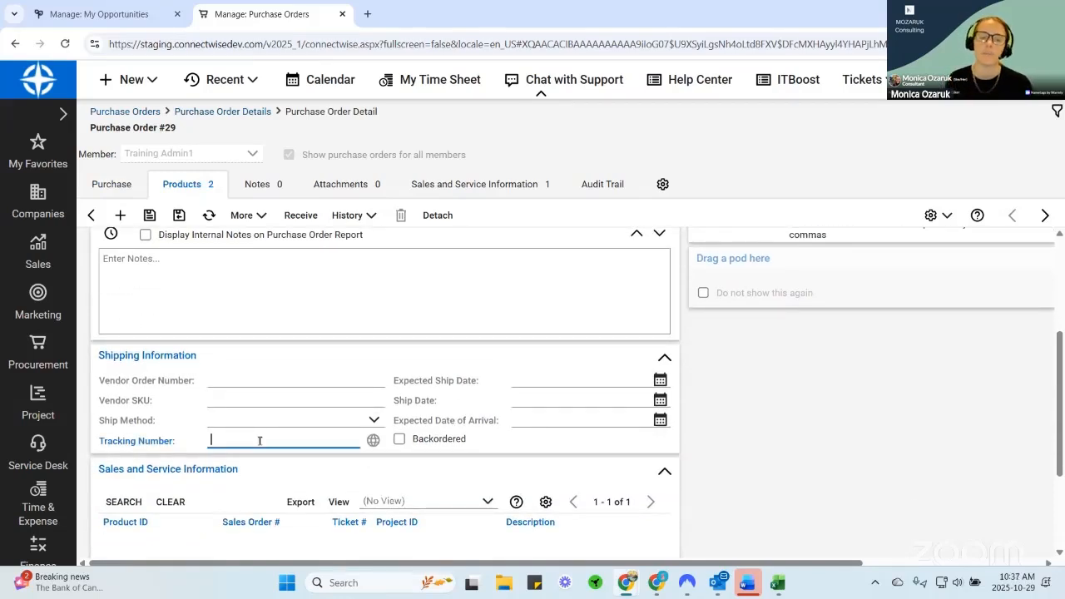
{"action": "left_click", "coordinate": [89, 217]}
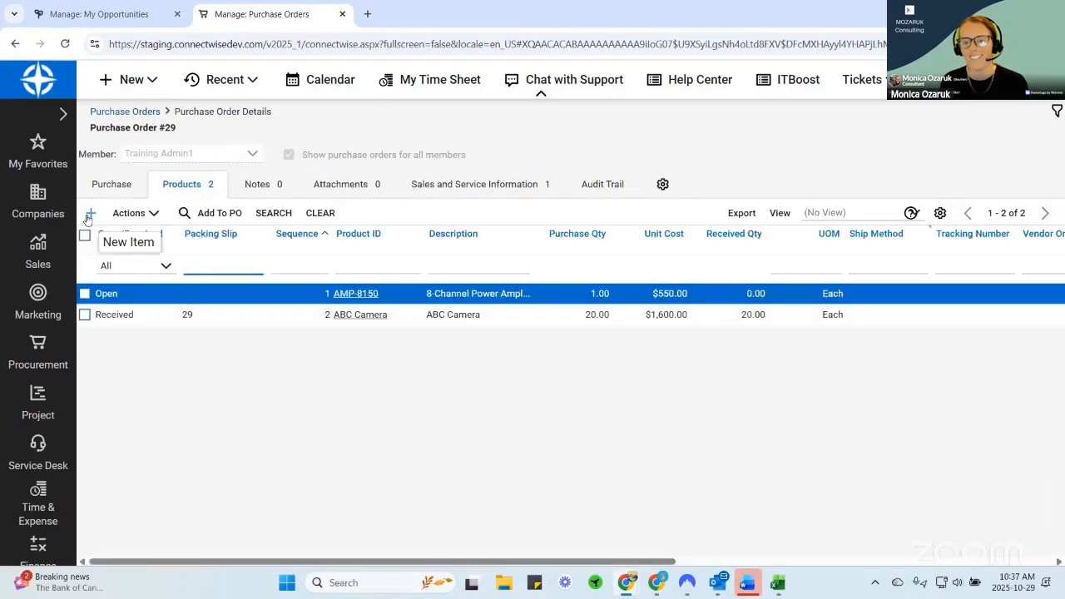
Open the product list of the project linked to AMP-8150 in the purchase order's sales and service information.
{"action": "left_click", "coordinate": [110, 184]}
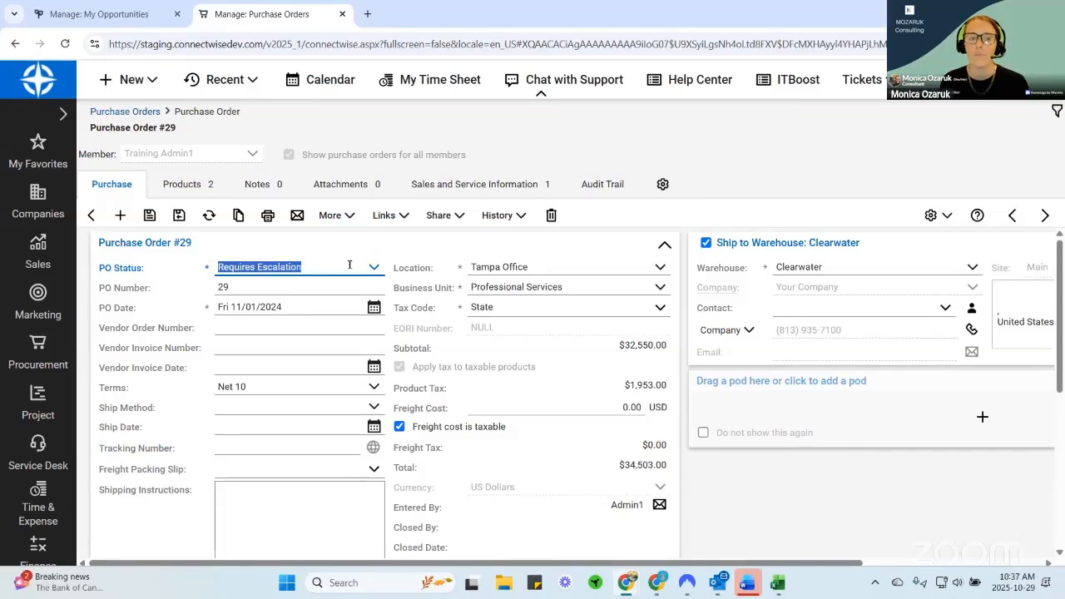
{"action": "left_click", "coordinate": [509, 197]}
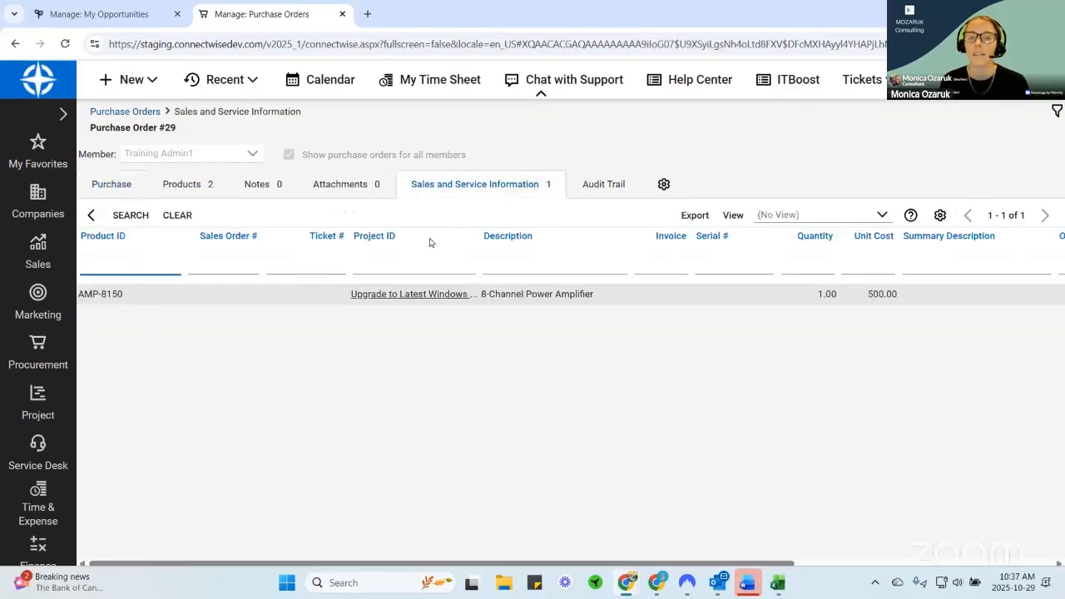
{"action": "left_click", "coordinate": [391, 298]}
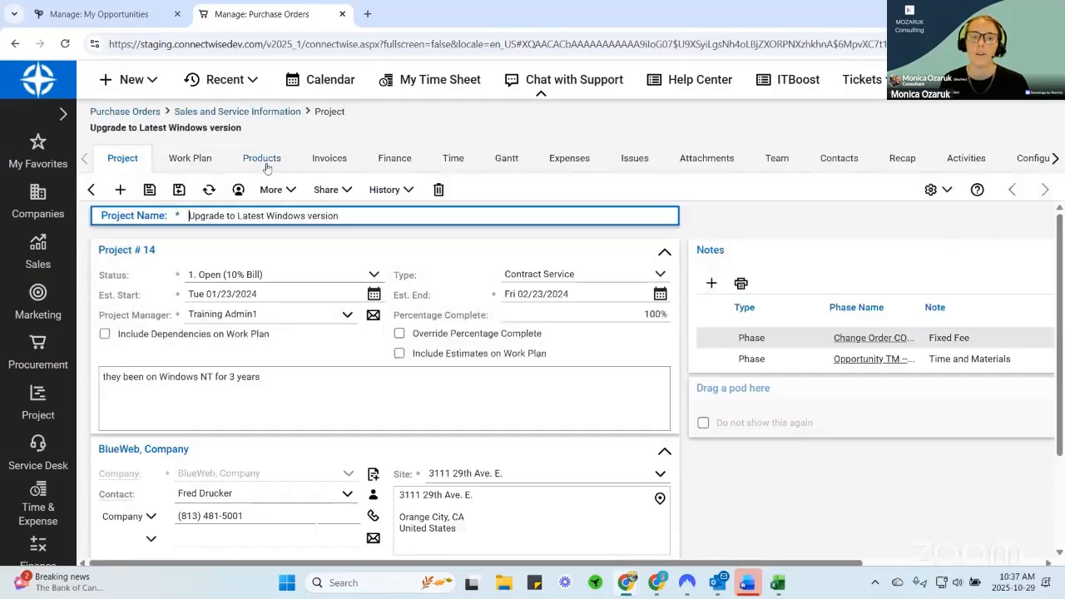
{"action": "left_click", "coordinate": [268, 163]}
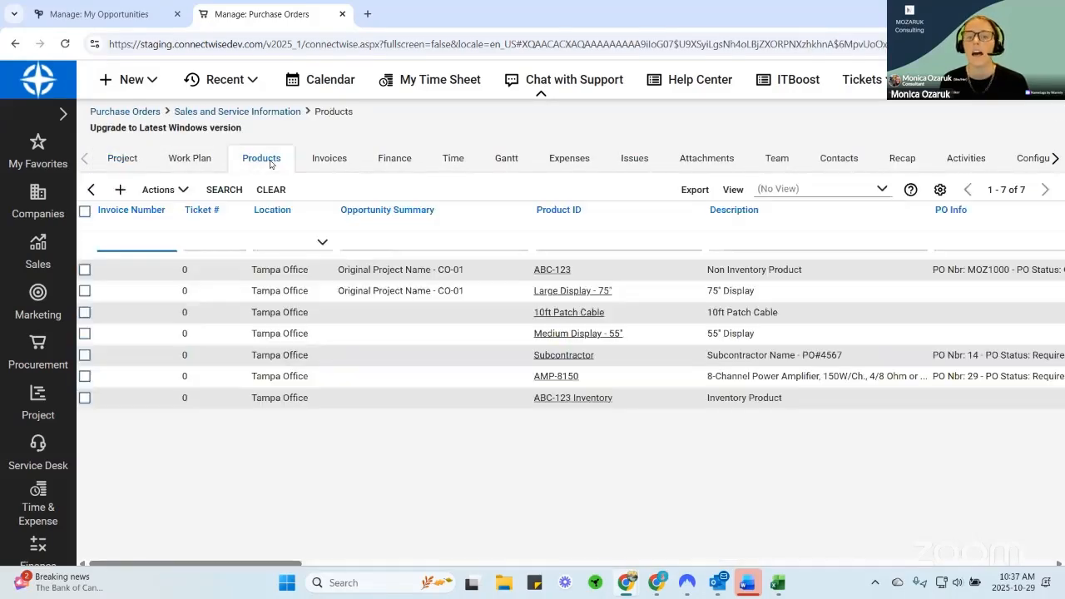
Examine the PO number, PO status and product status in the PO Info of the project's subcontractor and 8-Channel Power Amplifier lines.
{"action": "left_click_drag", "start_coordinate": [289, 566], "coordinate": [420, 566]}
{"action": "left_click", "coordinate": [471, 355]}
{"action": "left_click", "coordinate": [464, 376]}
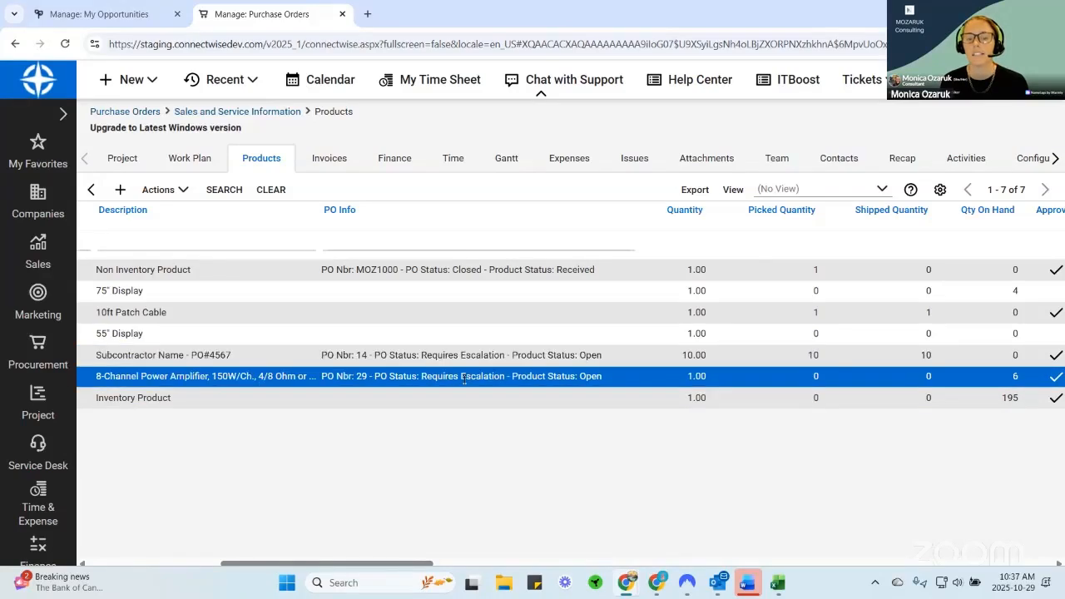
{"action": "left_click", "coordinate": [658, 354]}
{"action": "left_click", "coordinate": [599, 379]}
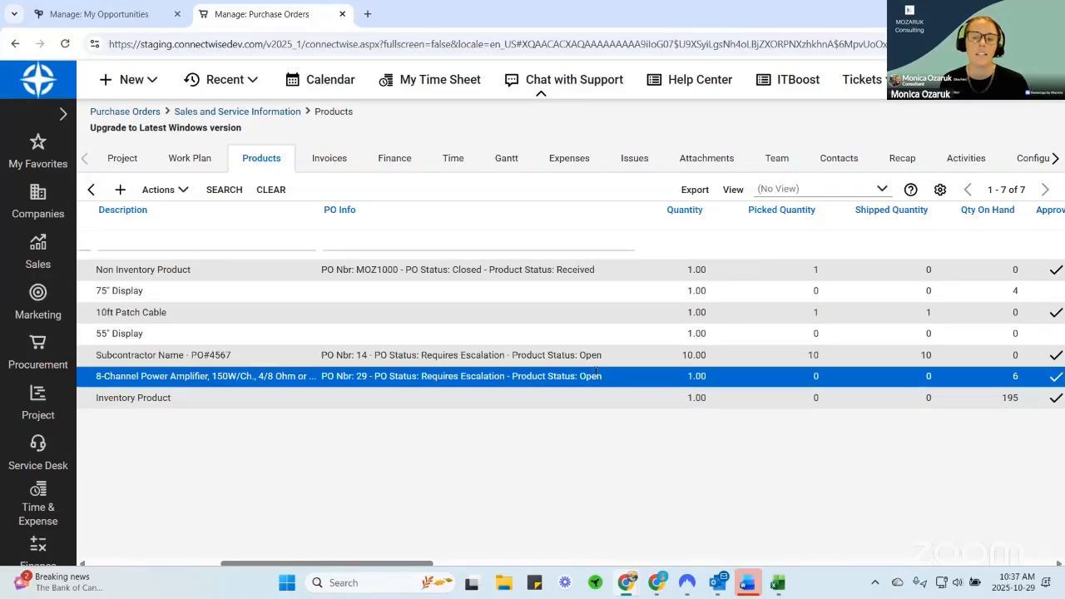
{"action": "left_click", "coordinate": [596, 368]}
{"action": "left_click", "coordinate": [482, 372]}
{"action": "left_click", "coordinate": [402, 366]}
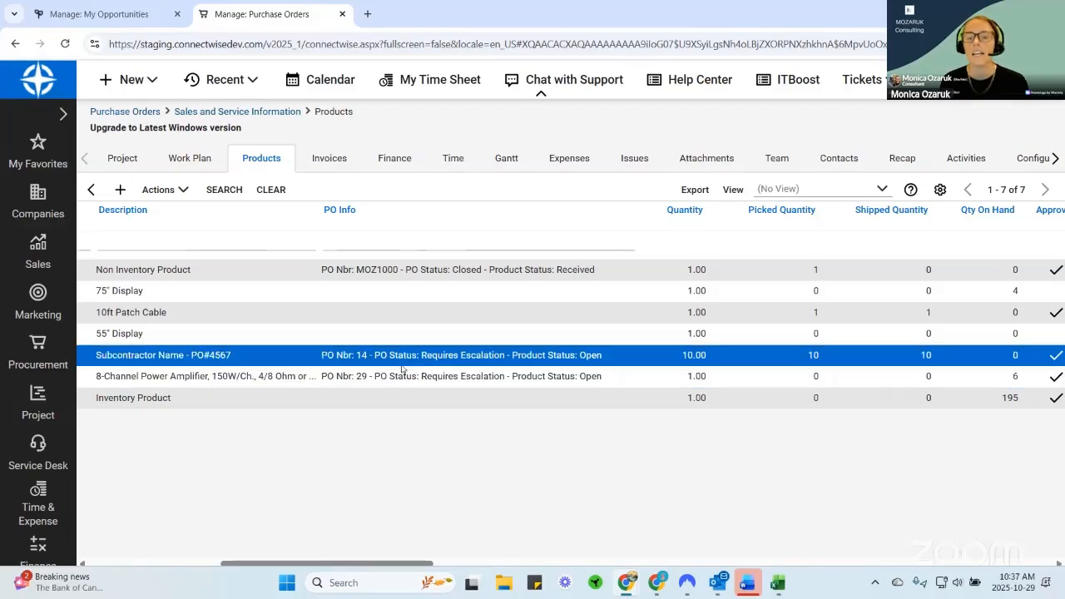
{"action": "left_click", "coordinate": [414, 371]}
{"action": "left_click", "coordinate": [409, 358]}
{"action": "left_click", "coordinate": [410, 370]}
{"action": "left_click", "coordinate": [411, 361]}
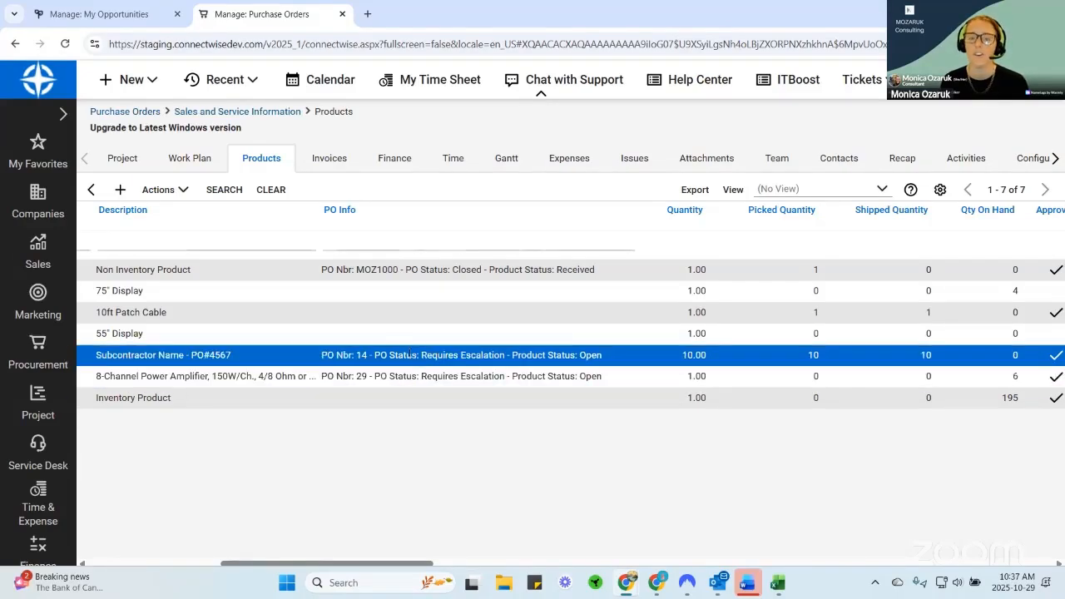
Return to the main details of purchase order #29 and review the available PO status options without changing the status.
{"action": "left_click", "coordinate": [200, 112]}
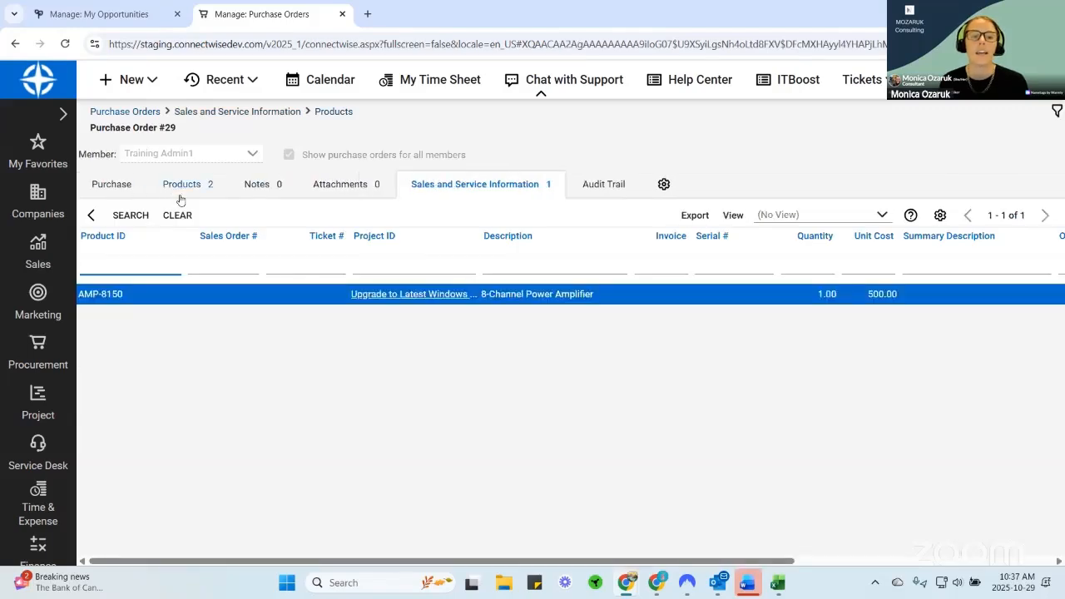
{"action": "left_click", "coordinate": [177, 198]}
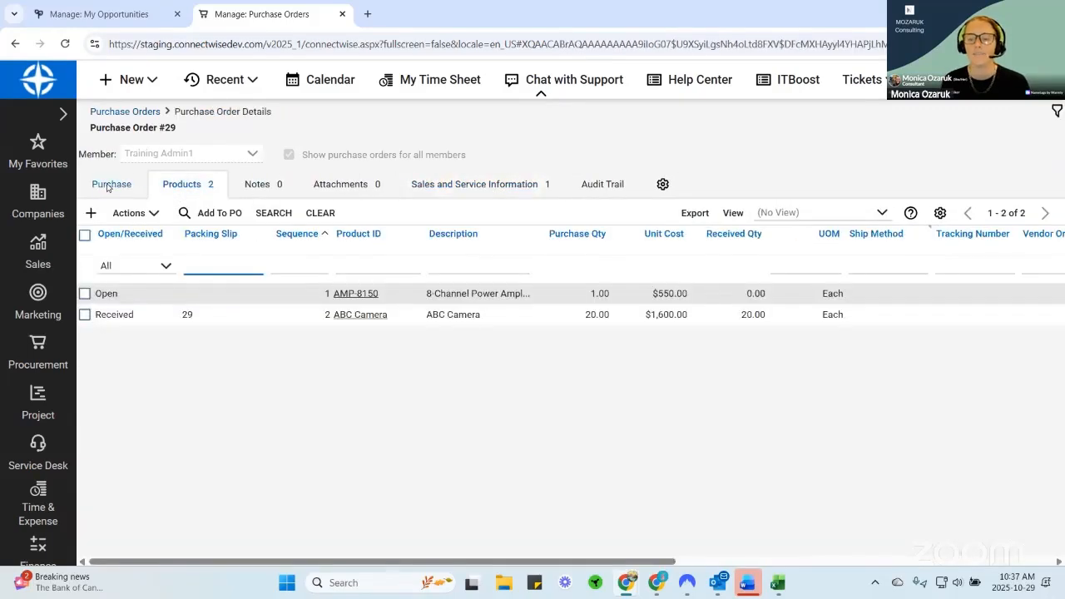
{"action": "left_click", "coordinate": [106, 186]}
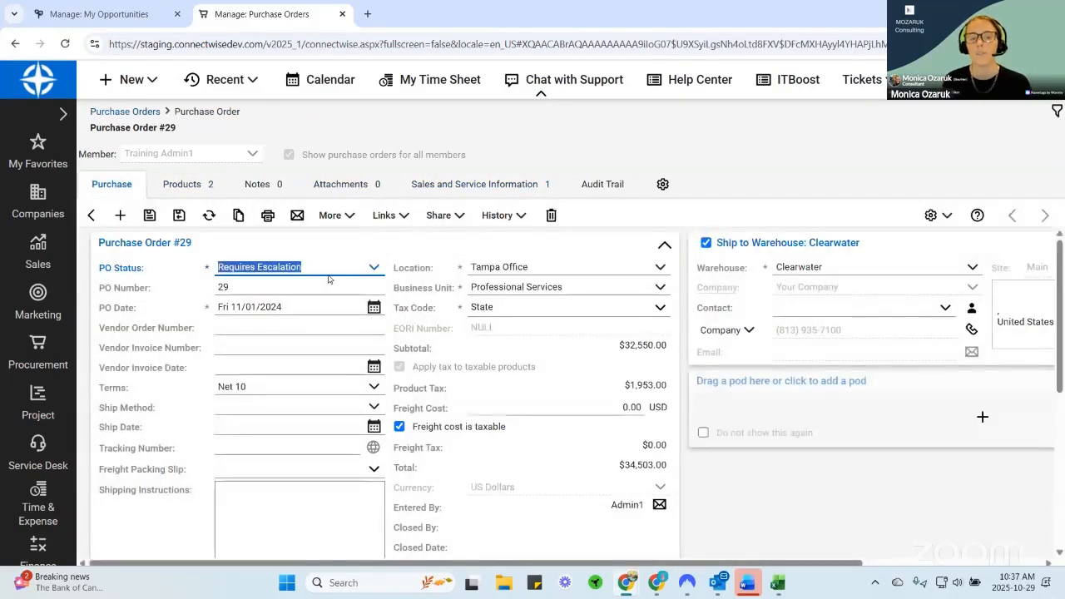
{"action": "left_click", "coordinate": [374, 268]}
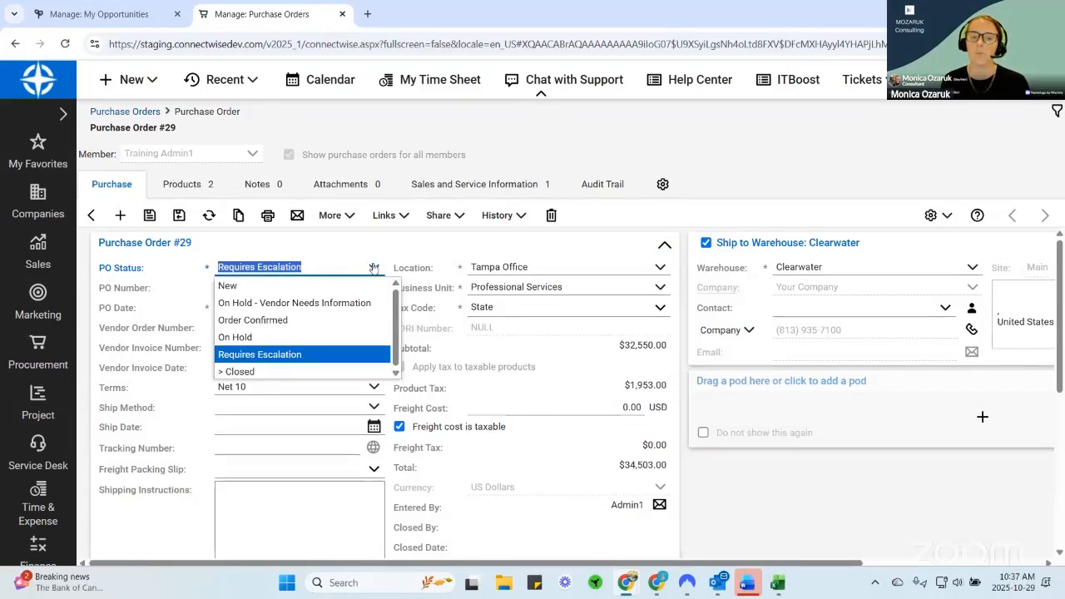
{"action": "left_click", "coordinate": [436, 373]}
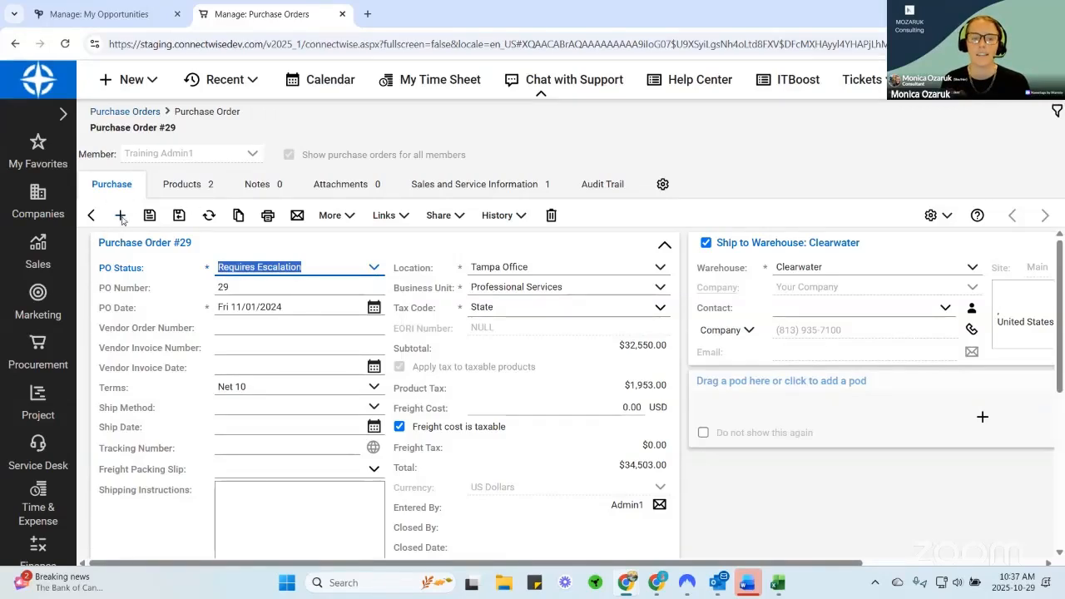
Compare the open AMP-8150 line with the received ABC Camera line, and return to the purchase orders list.
{"action": "left_click", "coordinate": [196, 188]}
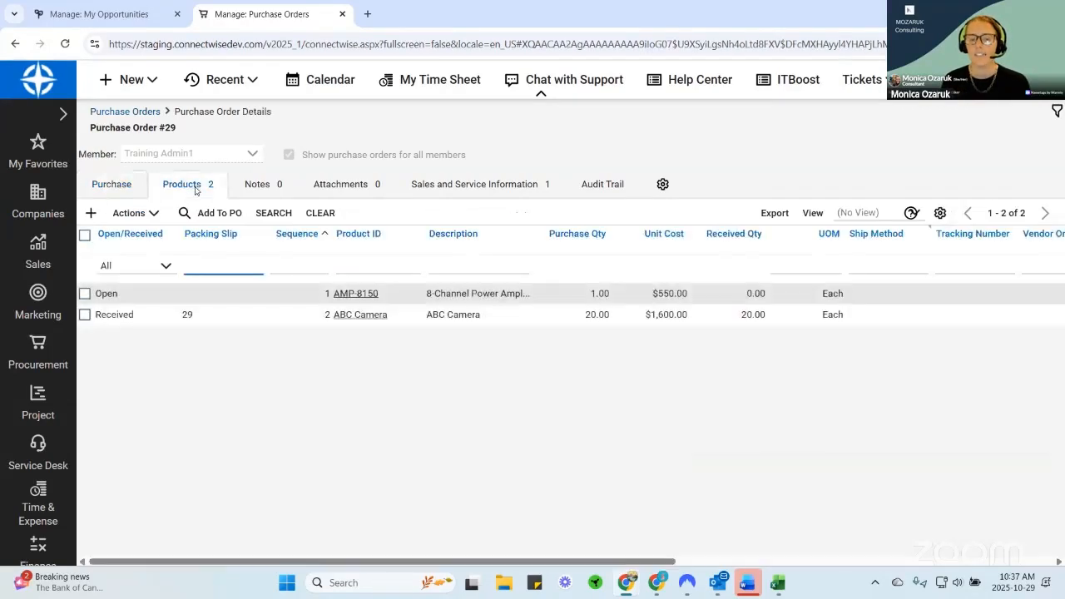
{"action": "left_click", "coordinate": [276, 301]}
{"action": "left_click", "coordinate": [271, 321]}
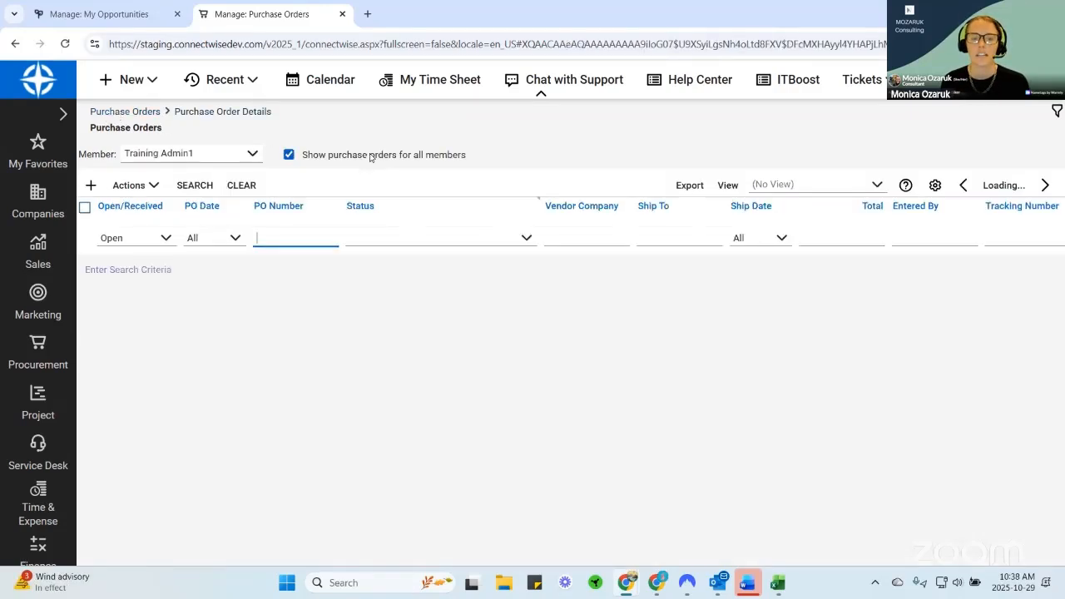
Open purchase order MOZ1025 from the list, check its product lines, and return to the purchase orders list.
{"action": "scroll", "coordinate": [299, 407], "scroll_direction": "down", "scroll_amount": 3}
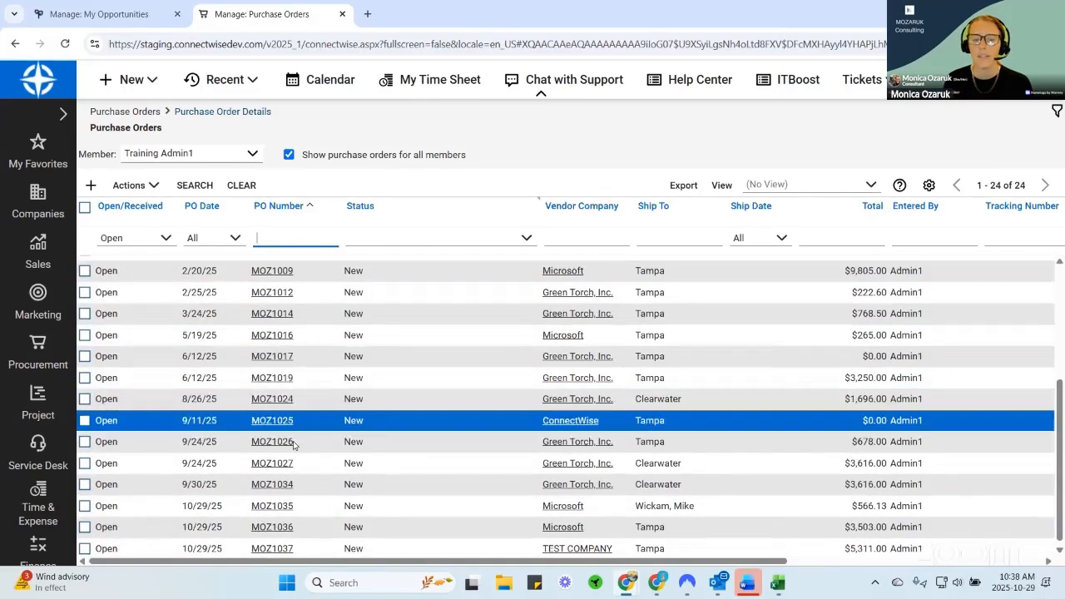
{"action": "left_click", "coordinate": [436, 420]}
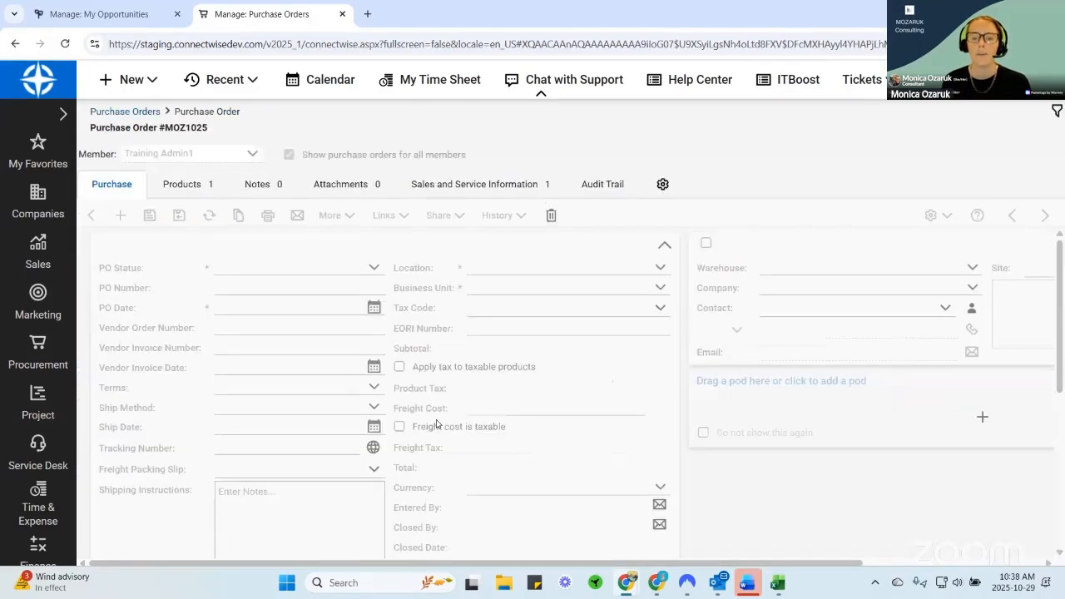
{"action": "left_click", "coordinate": [182, 185]}
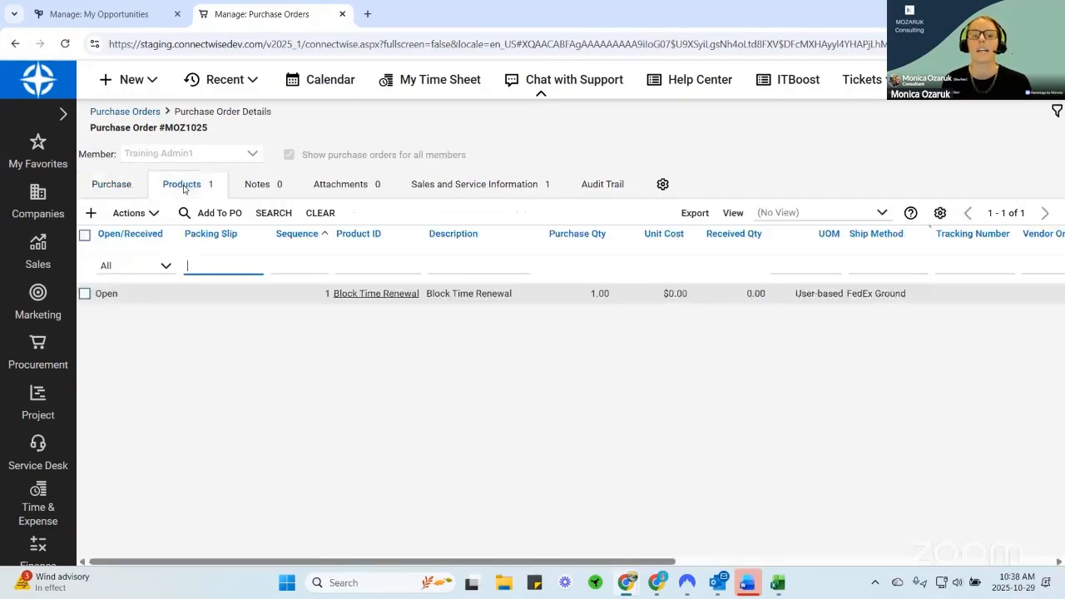
{"action": "left_click", "coordinate": [150, 113]}
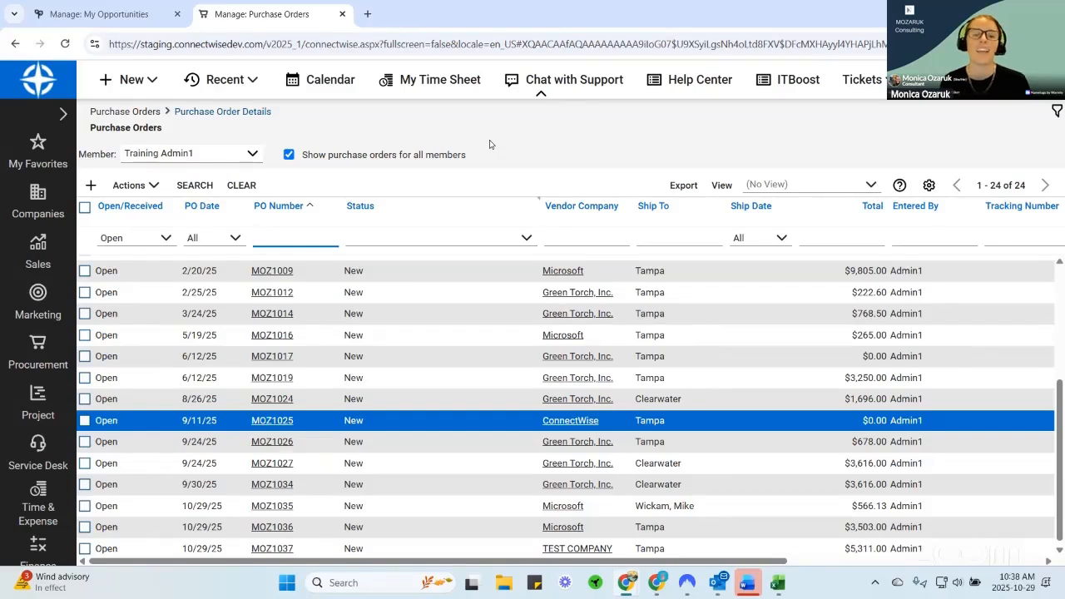
Open the procurement Receiving list and look through the open product lines across the purchase orders.
{"action": "left_click", "coordinate": [38, 348]}
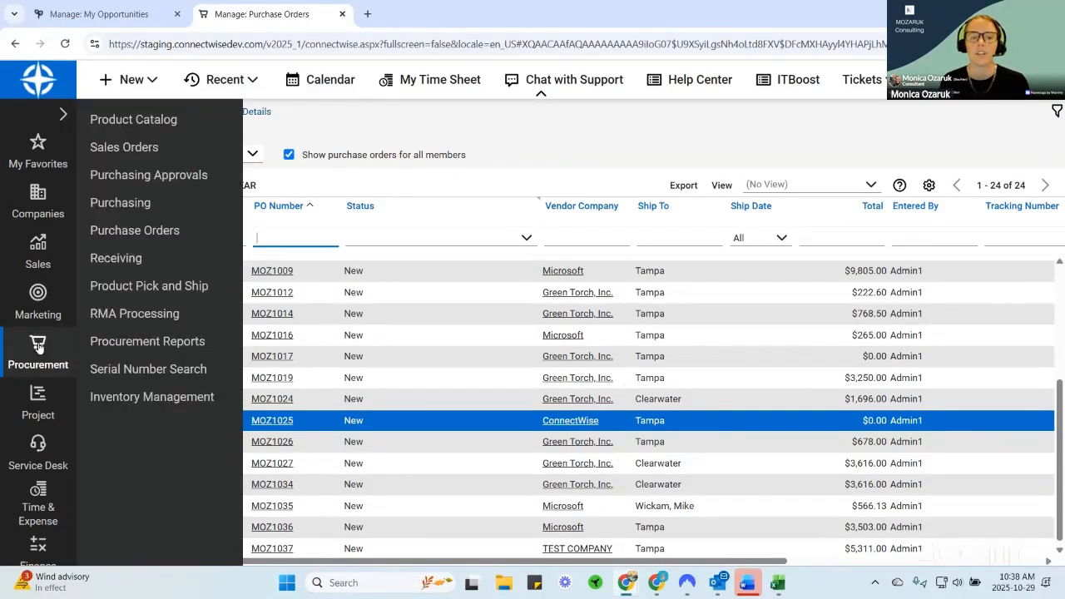
{"action": "left_click", "coordinate": [127, 259]}
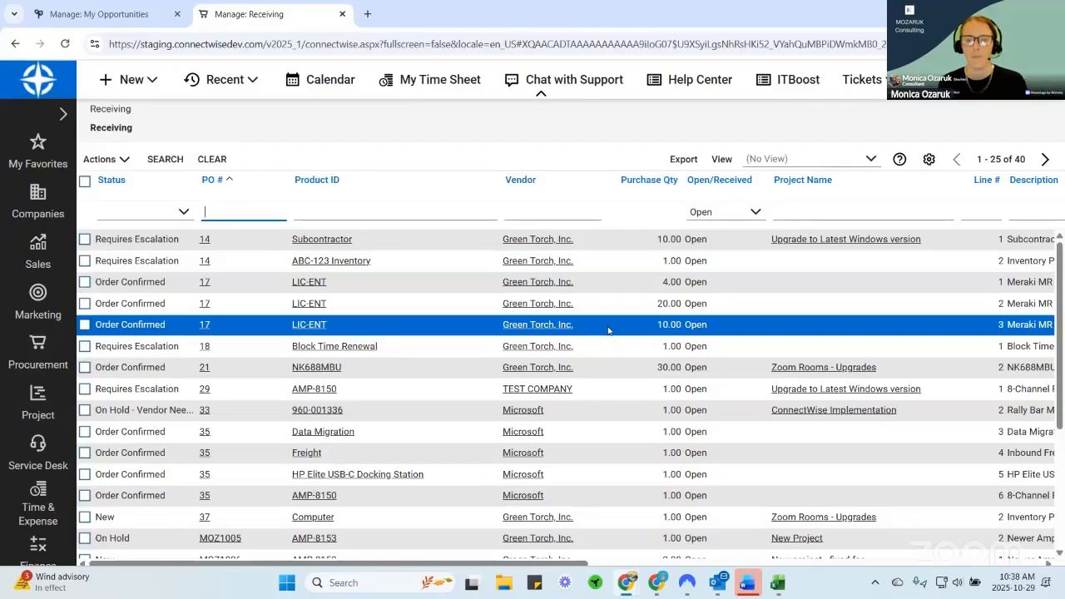
{"action": "scroll", "coordinate": [599, 314], "scroll_direction": "down", "scroll_amount": 5}
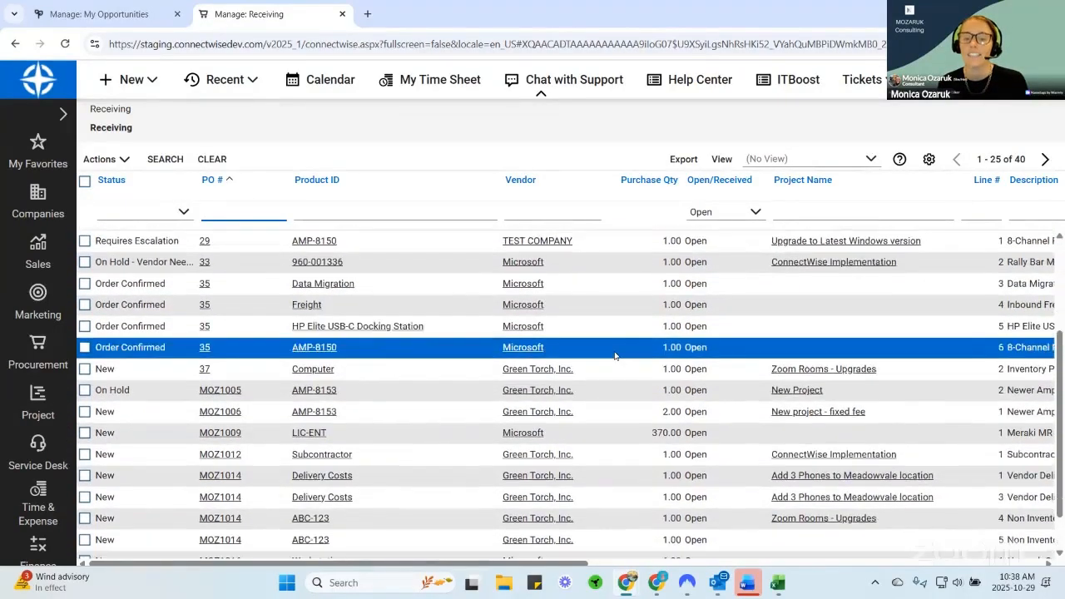
{"action": "scroll", "coordinate": [616, 350], "scroll_direction": "up", "scroll_amount": 5}
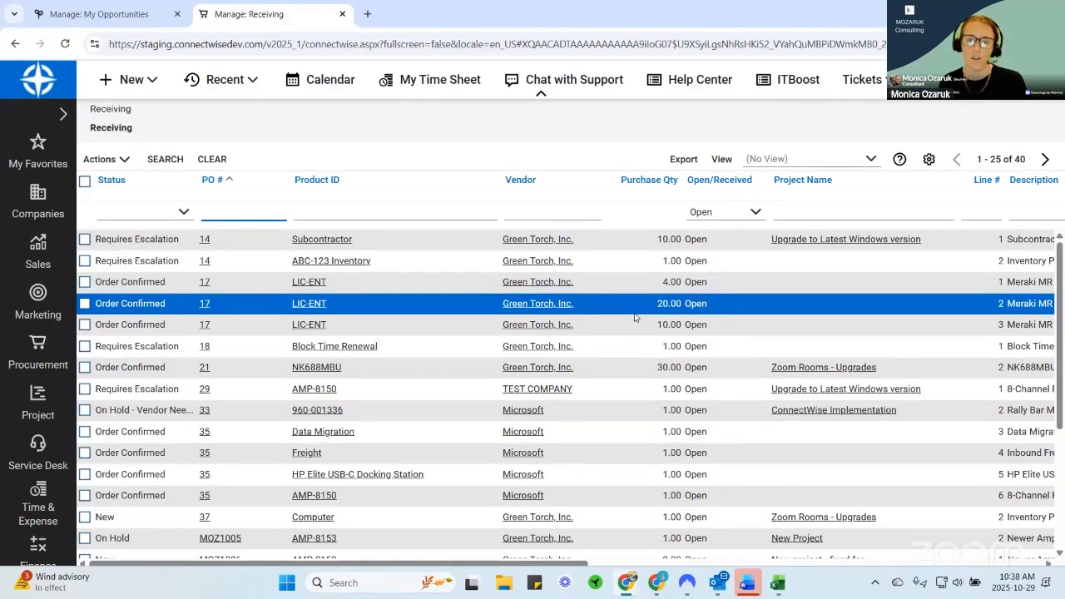
{"action": "scroll", "coordinate": [657, 300], "scroll_direction": "down", "scroll_amount": 5}
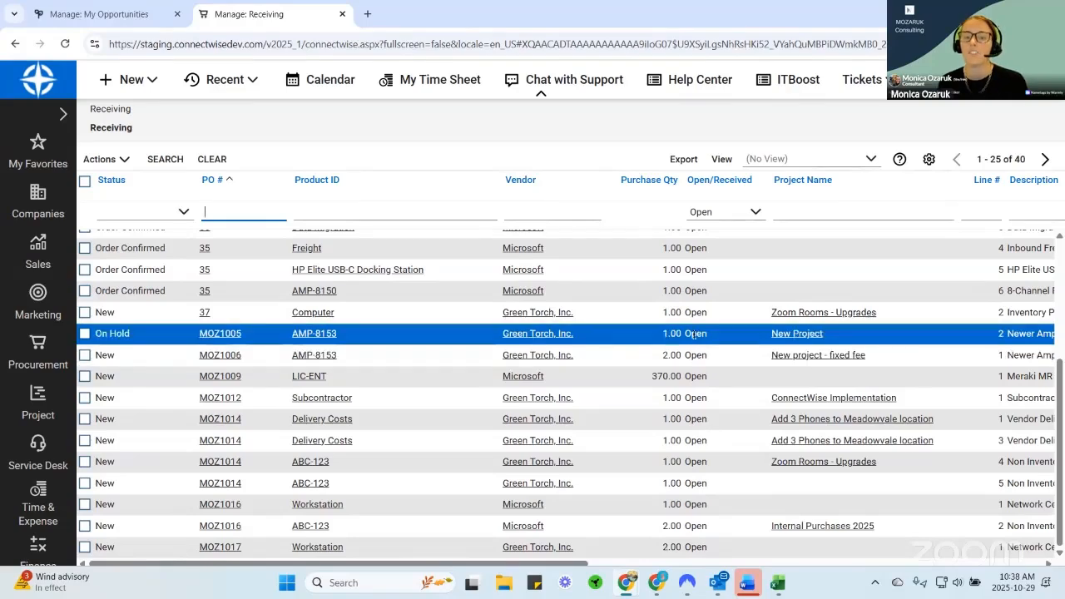
{"action": "scroll", "coordinate": [694, 335], "scroll_direction": "up", "scroll_amount": 5}
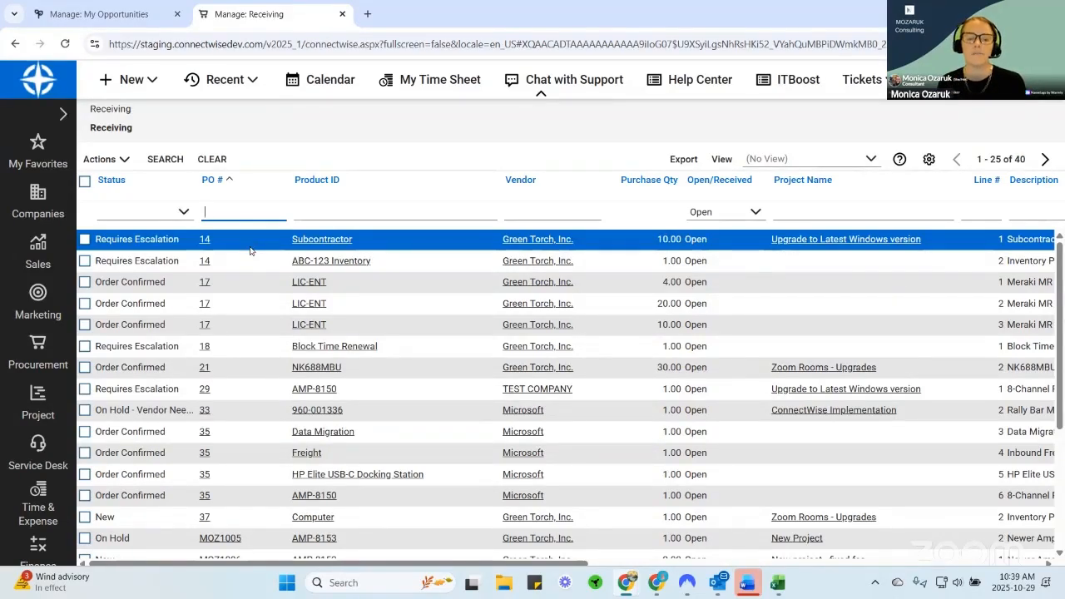
Filter the receiving list by PO number using *1012.
{"action": "scroll", "coordinate": [258, 275], "scroll_direction": "down", "scroll_amount": 3}
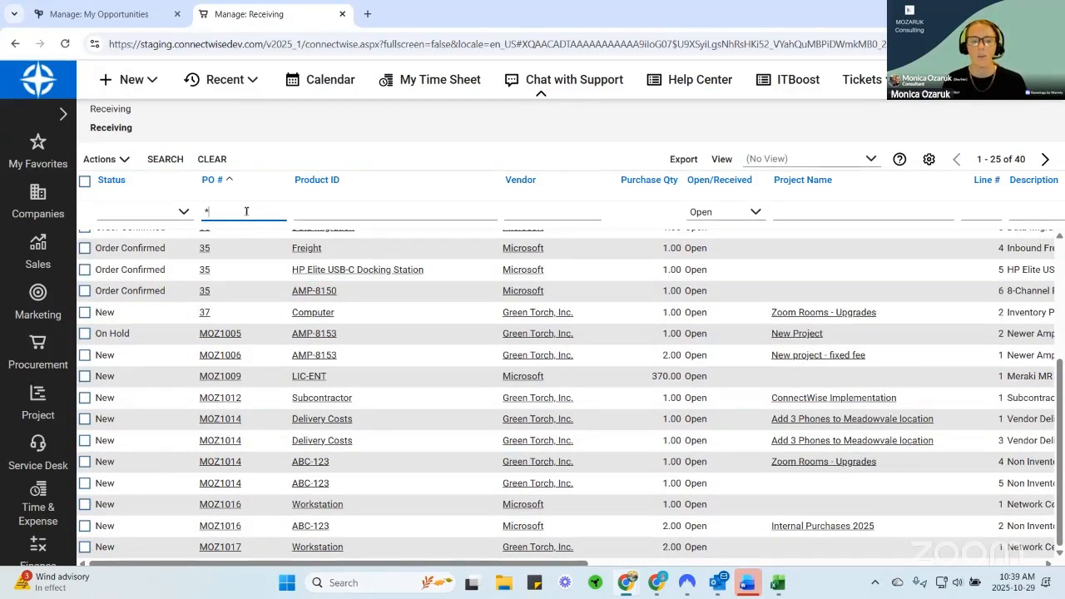
{"action": "type", "text": "1012"}
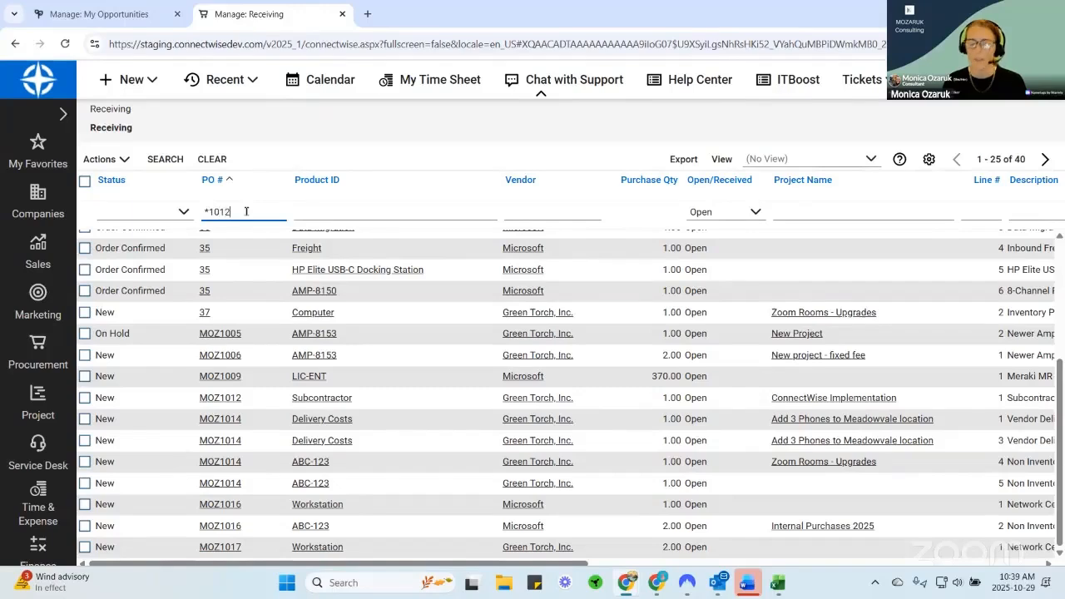
{"action": "key", "text": "Return"}
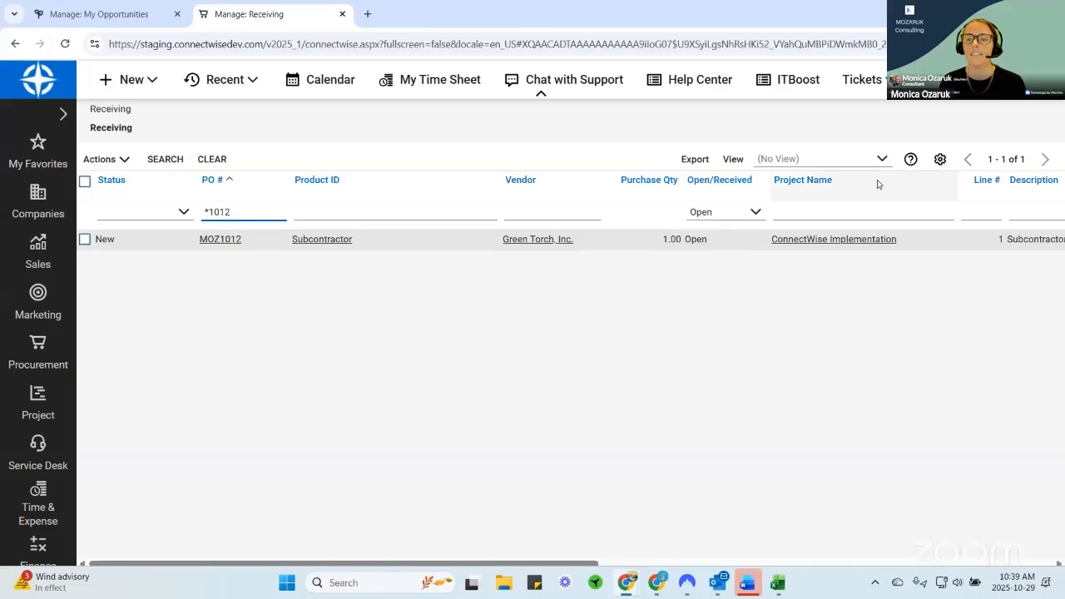
Move the Project Name column in front of the Vendor column and check the remaining columns of the MOZ1012 line.
{"action": "left_click_drag", "start_coordinate": [852, 186], "coordinate": [518, 187]}
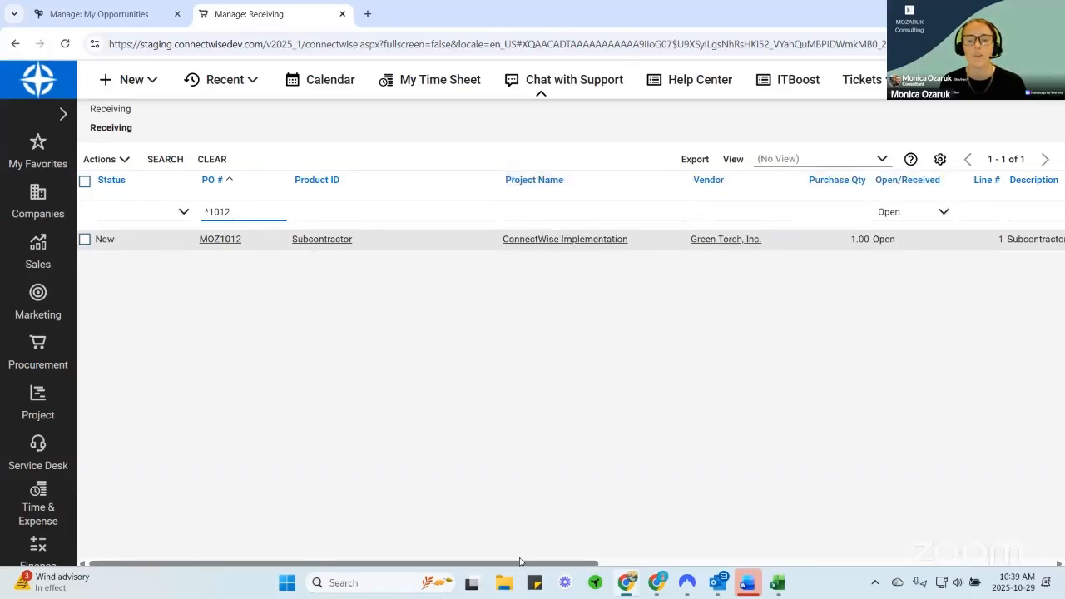
{"action": "mouse_move", "coordinate": [523, 564]}
{"action": "left_mouse_down"}
{"action": "mouse_move", "coordinate": [969, 566]}
{"action": "mouse_move", "coordinate": [506, 565]}
{"action": "left_mouse_up"}
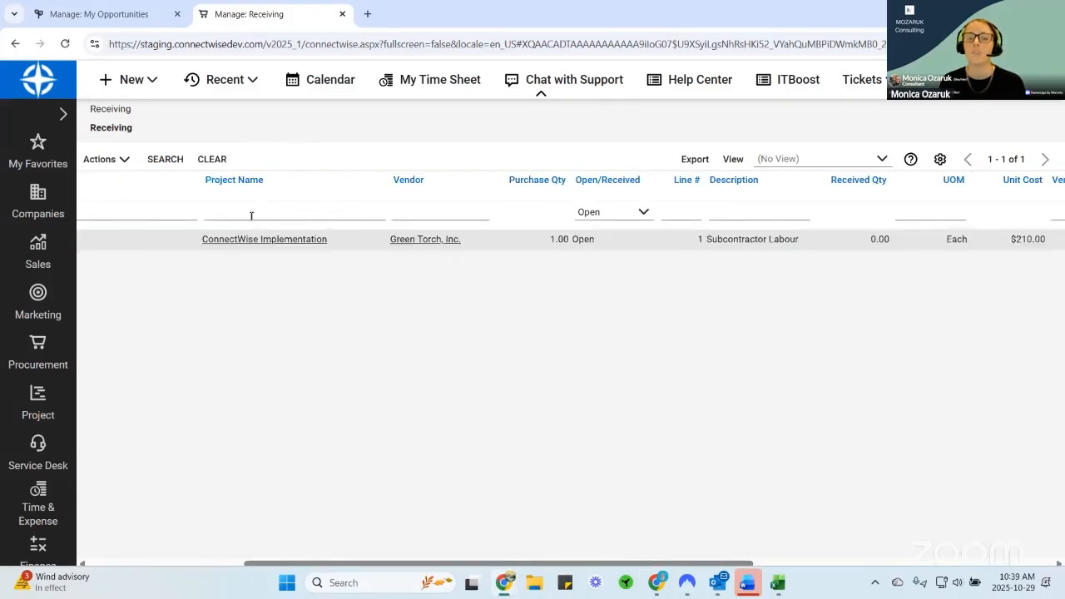
{"action": "left_click_drag", "start_coordinate": [449, 564], "coordinate": [202, 563]}
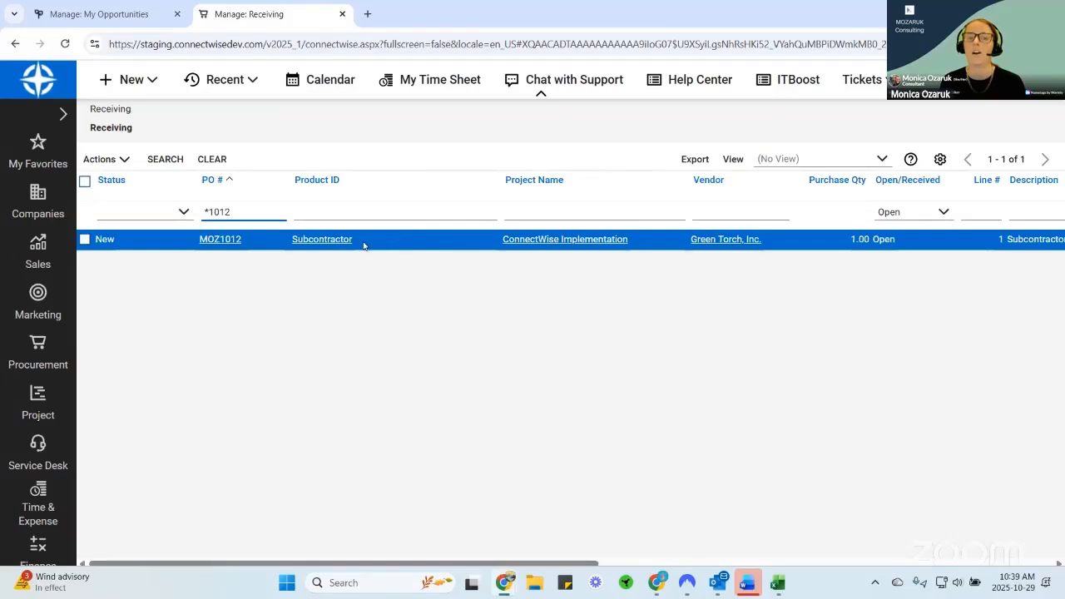
Receive the Subcontractor product on MOZ1012, keeping the proposed packing slip and receive date, and save.
{"action": "left_click", "coordinate": [84, 239]}
{"action": "left_click", "coordinate": [107, 161]}
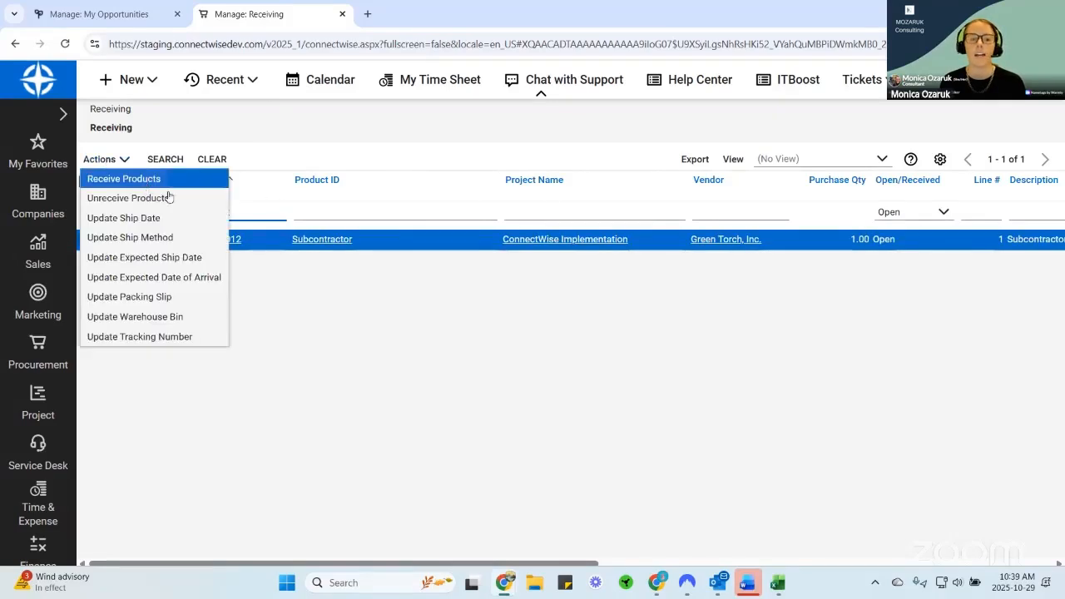
{"action": "left_click", "coordinate": [158, 180]}
{"action": "left_click", "coordinate": [591, 133]}
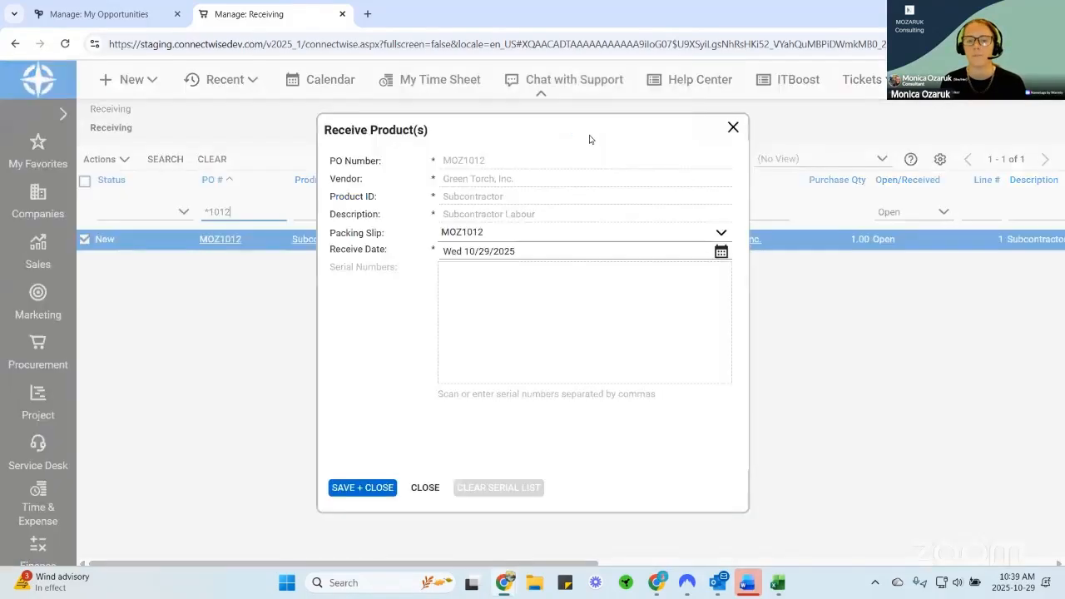
{"action": "left_click", "coordinate": [373, 489]}
Change the PO number filter of the receiving list to *1014.
{"action": "left_click", "coordinate": [250, 209]}
{"action": "key", "text": "BackSpace"}
{"action": "key", "text": "Return"}
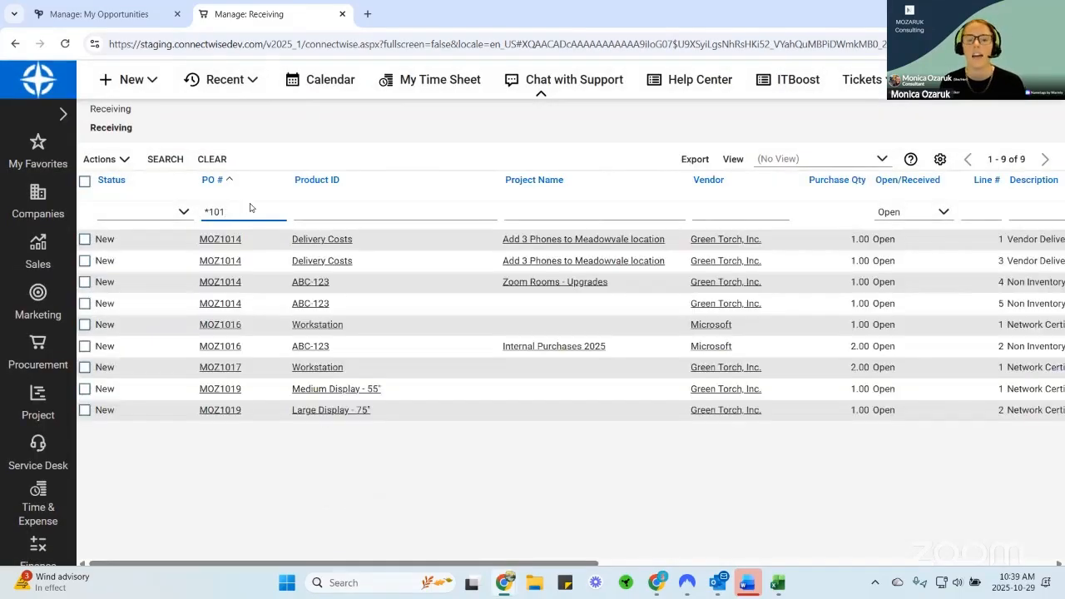
{"action": "type", "text": "4"}
{"action": "key", "text": "Return"}
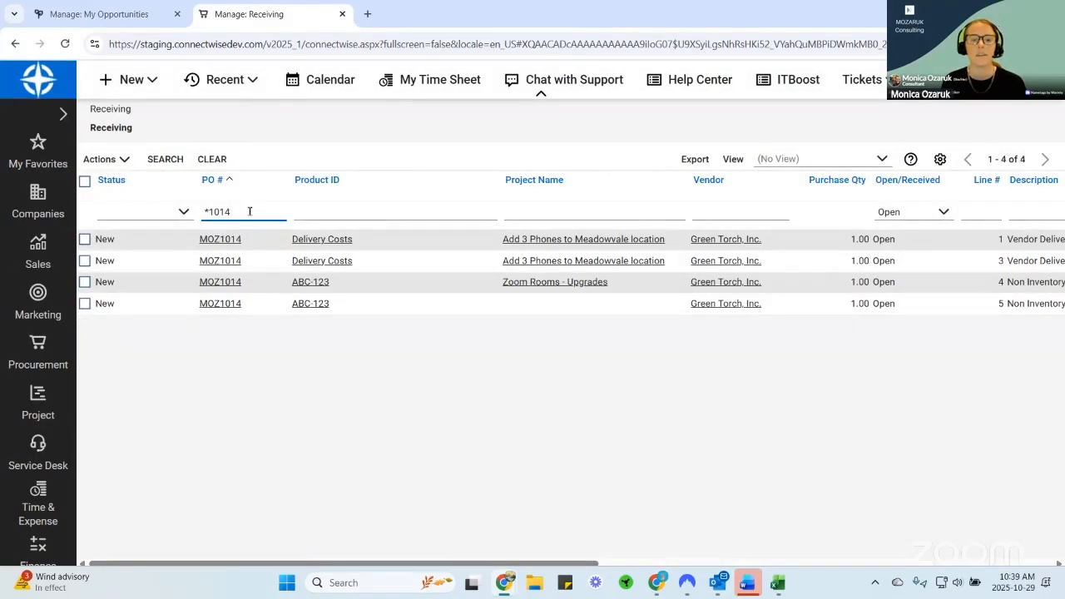
Receive all the listed MOZ1014 products together, keeping the proposed packing slip and receive date.
{"action": "left_click", "coordinate": [84, 181]}
{"action": "left_click", "coordinate": [113, 159]}
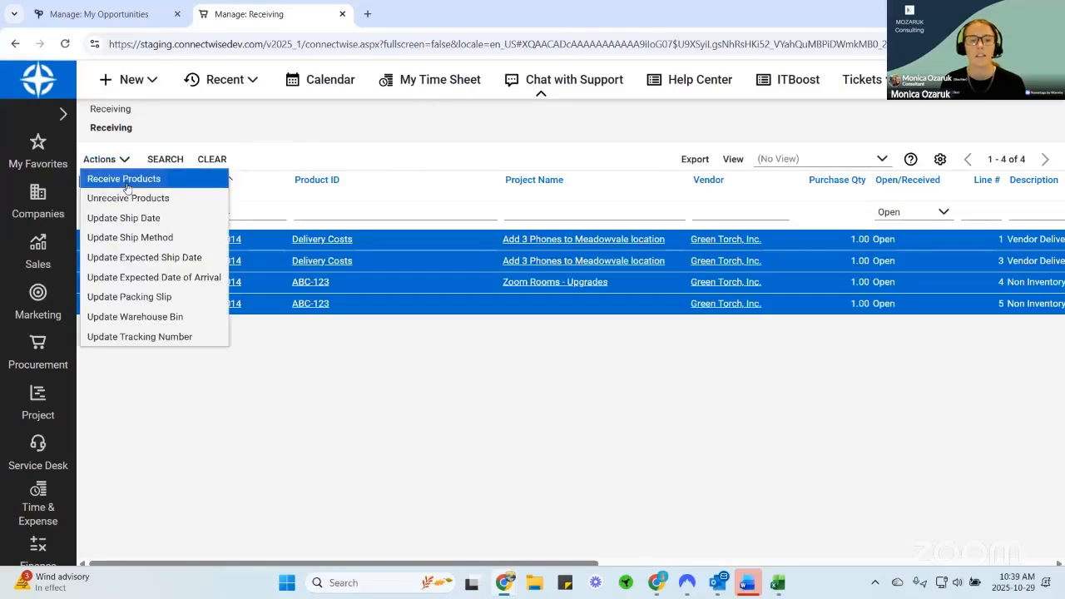
{"action": "left_click", "coordinate": [125, 179]}
{"action": "left_click", "coordinate": [594, 133]}
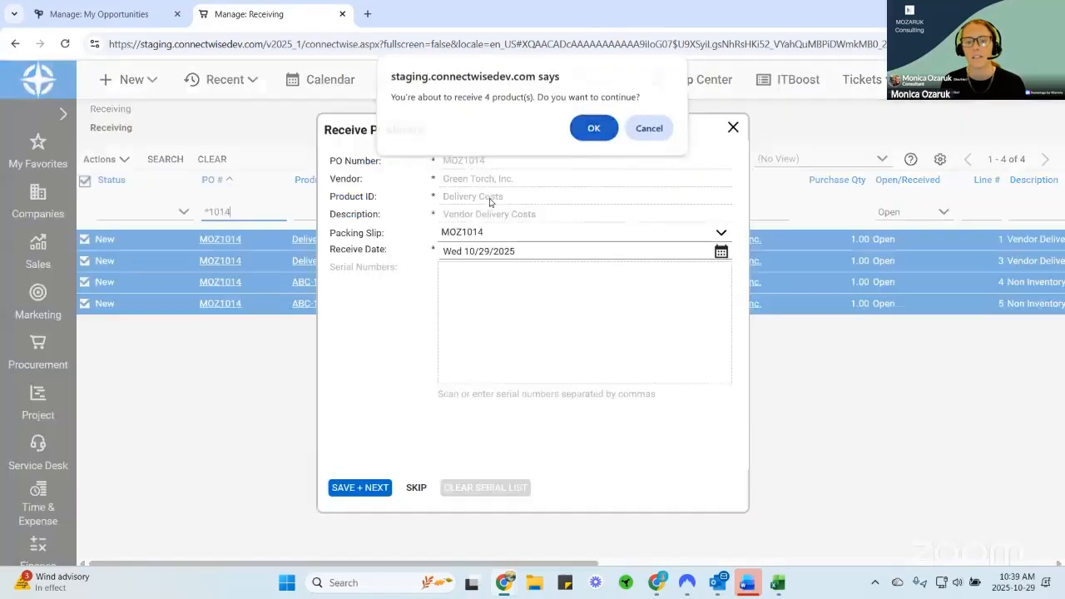
{"action": "left_click", "coordinate": [376, 486]}
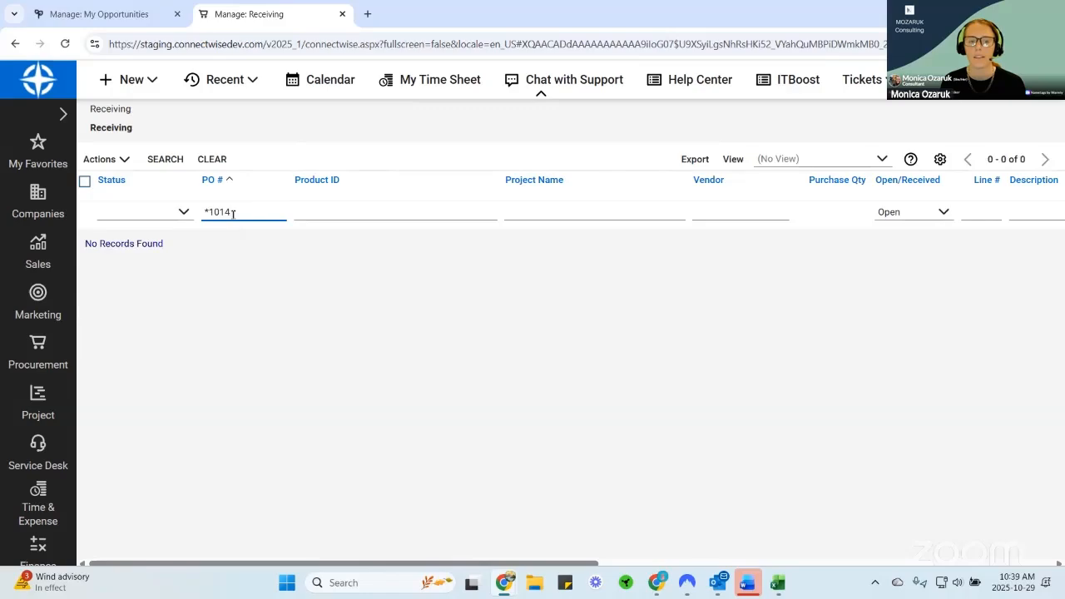
Clear the PO number filter and sort the open receiving lines by project name in descending order.
{"action": "triple_click", "coordinate": [235, 213]}
{"action": "key", "text": "BackSpace"}
{"action": "key", "text": "Return"}
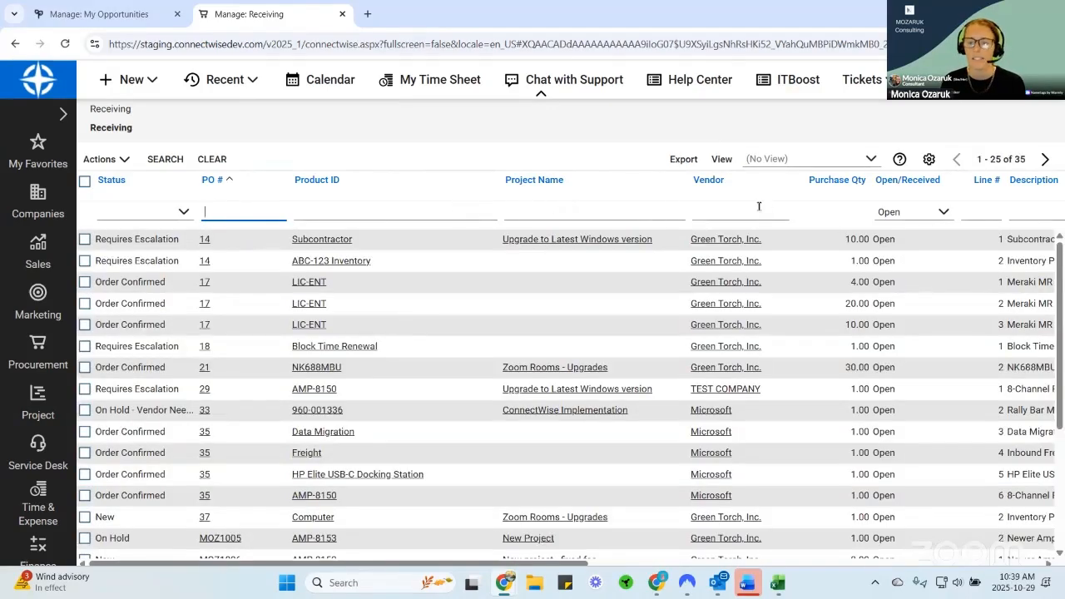
{"action": "scroll", "coordinate": [604, 244], "scroll_direction": "down", "scroll_amount": 5}
{"action": "scroll", "coordinate": [582, 233], "scroll_direction": "up", "scroll_amount": 5}
{"action": "scroll", "coordinate": [656, 254], "scroll_direction": "down", "scroll_amount": 4}
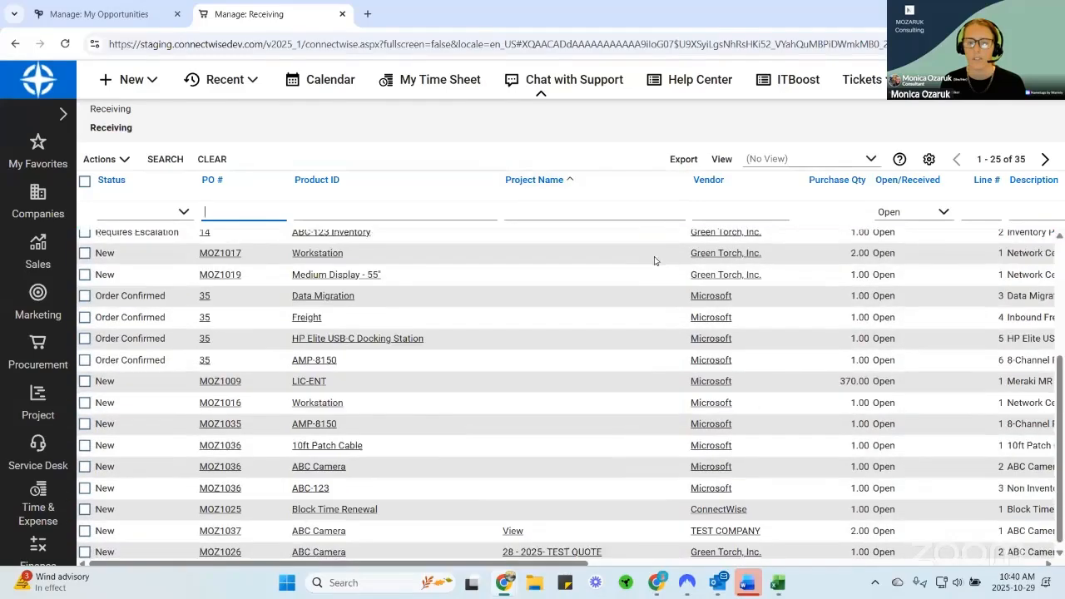
{"action": "left_click", "coordinate": [595, 184]}
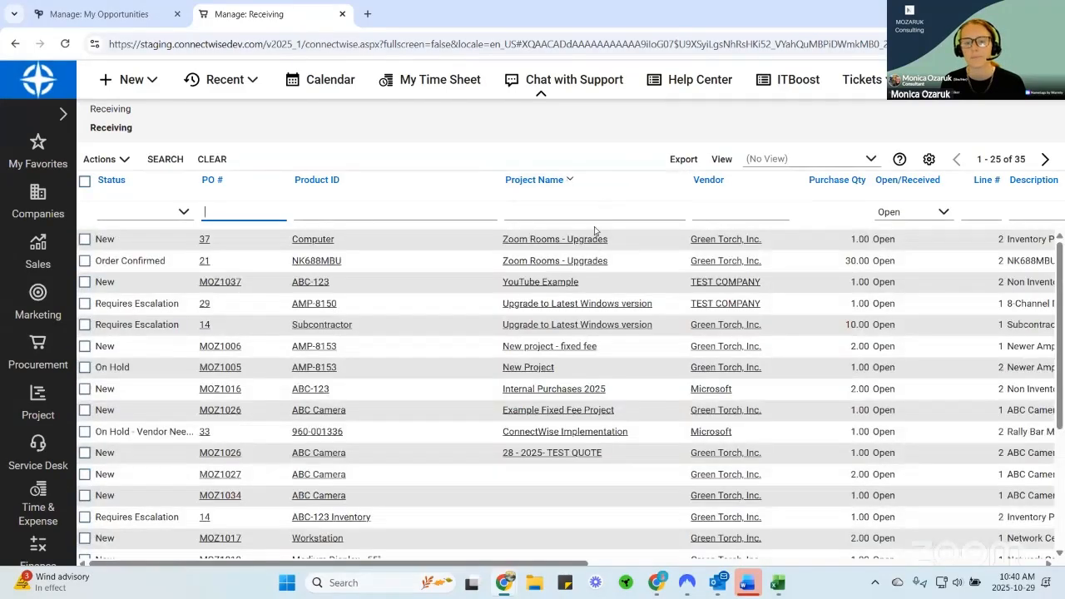
Filter the receiving list by project name using "upg".
{"action": "left_click", "coordinate": [587, 301]}
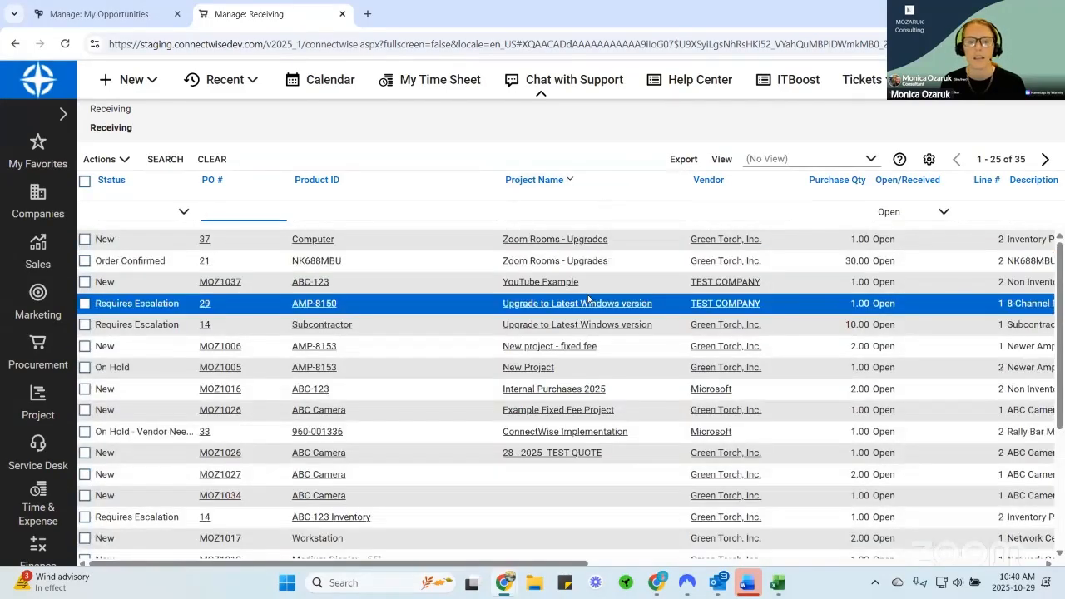
{"action": "left_click", "coordinate": [565, 210]}
{"action": "type", "text": "upg"}
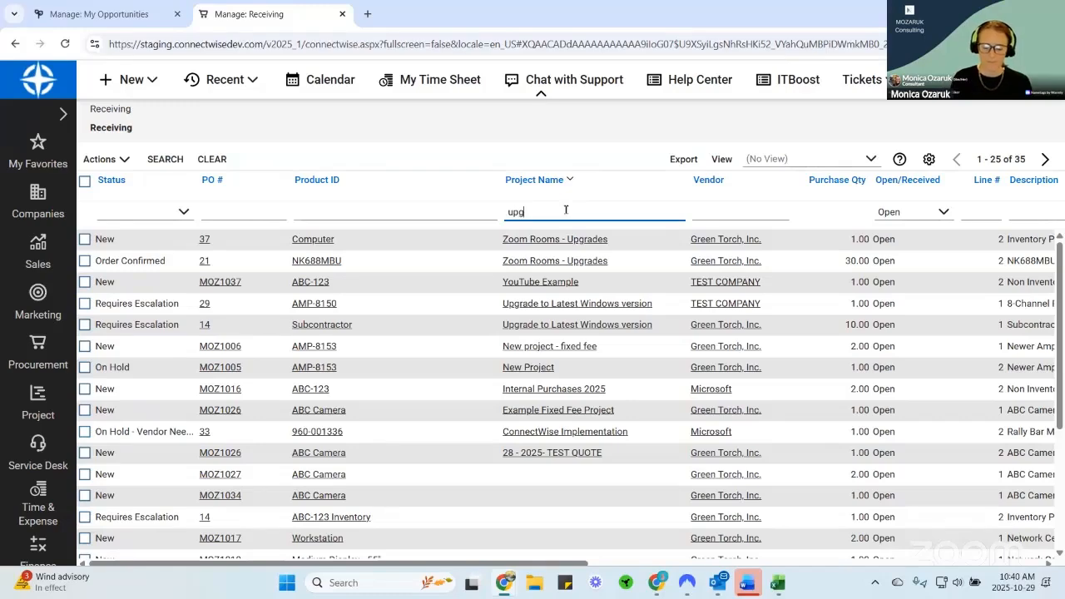
{"action": "key", "text": "Return"}
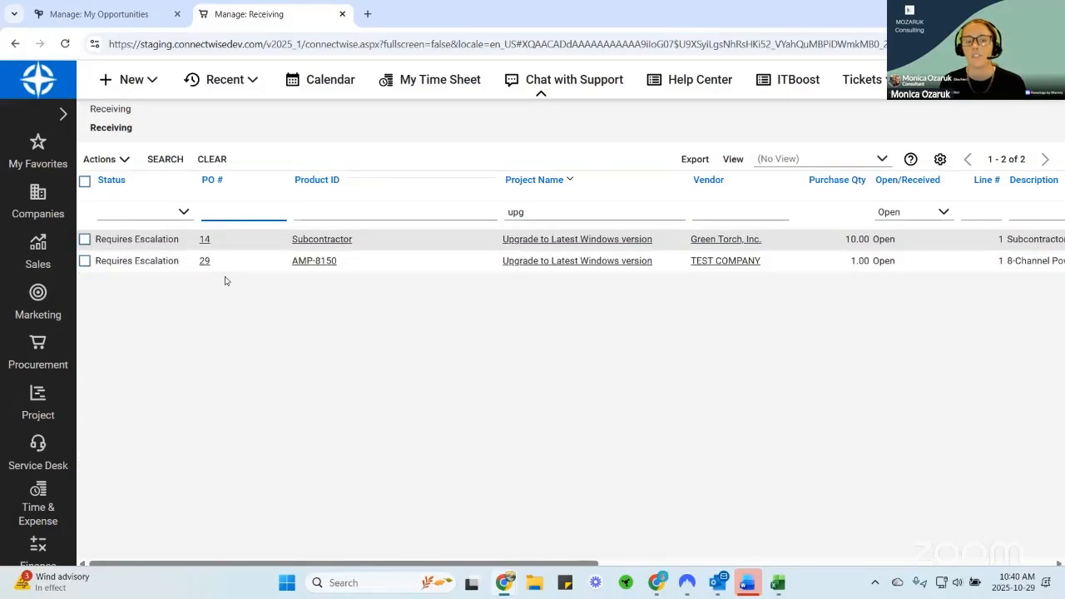
Receive both Upgrade to Latest Windows version products, the Subcontractor and AMP-8150 lines, with the proposed packing slips and receive dates.
{"action": "left_click", "coordinate": [85, 182]}
{"action": "left_click", "coordinate": [123, 158]}
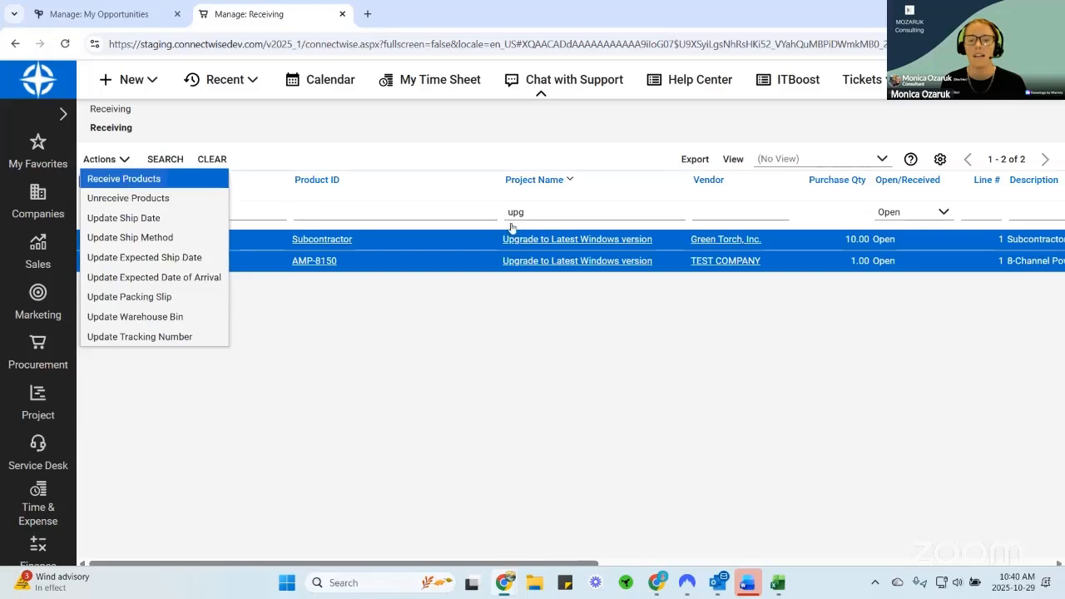
{"action": "left_click", "coordinate": [123, 178]}
{"action": "left_click", "coordinate": [590, 130]}
{"action": "left_click", "coordinate": [383, 492]}
{"action": "left_click", "coordinate": [360, 492]}
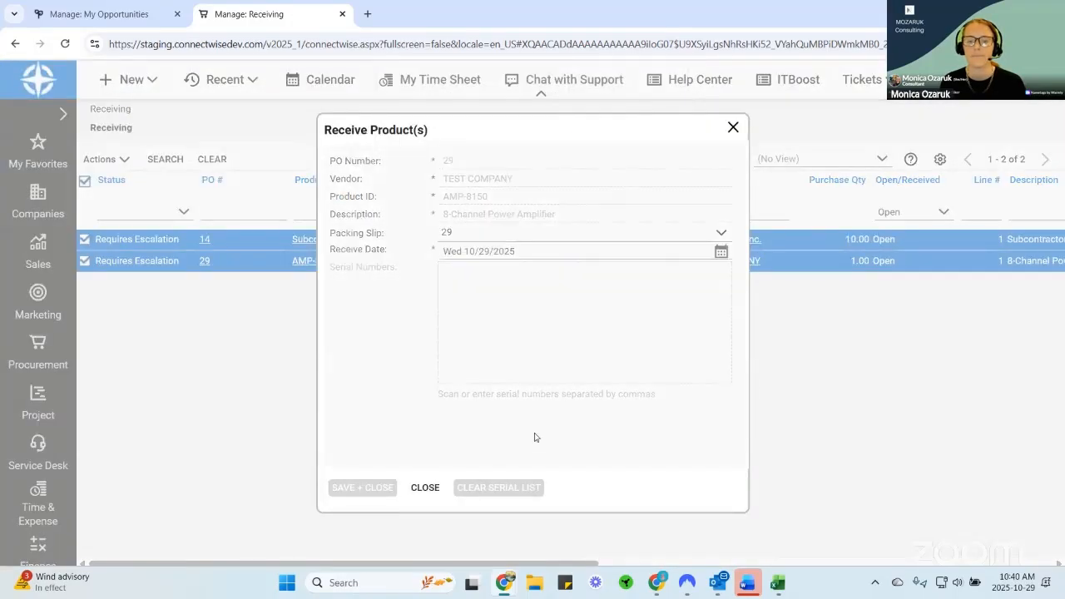
Clear the project name filter and look through the remaining open receiving lines.
{"action": "double_click", "coordinate": [559, 214]}
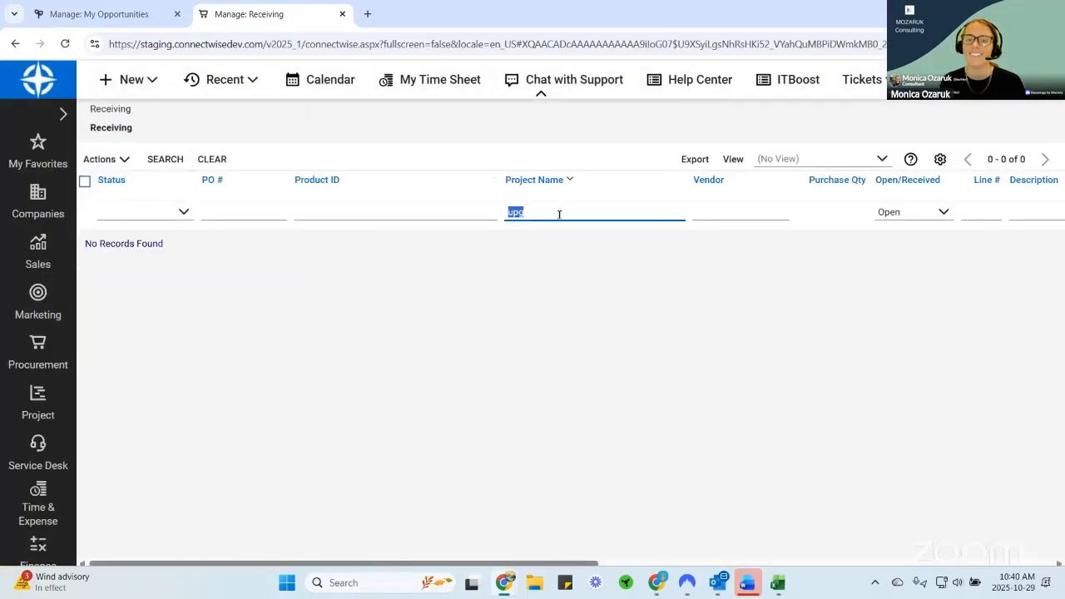
{"action": "key", "text": "BackSpace"}
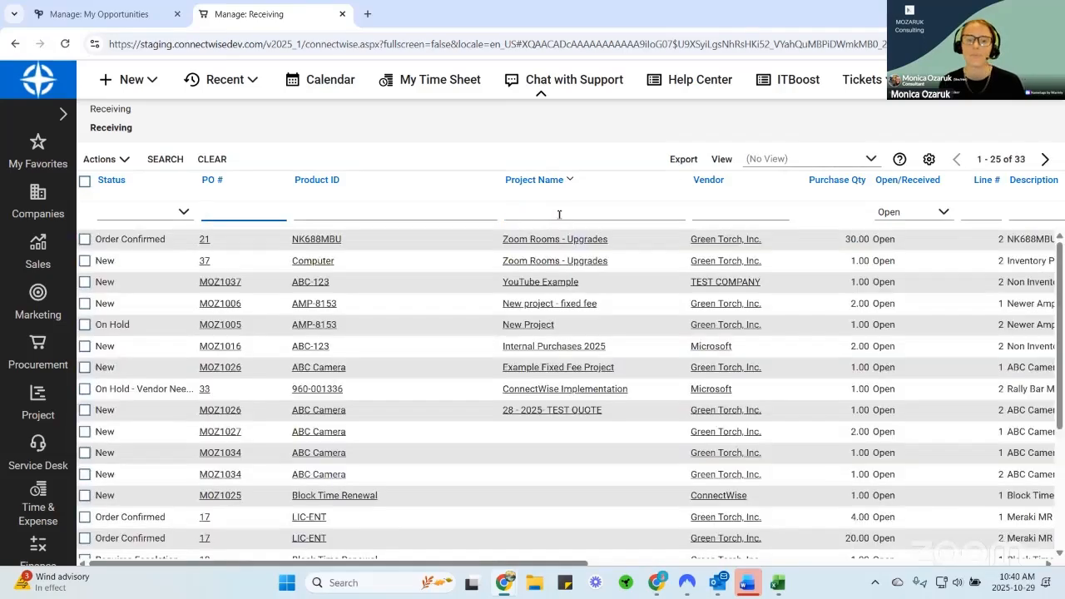
{"action": "left_click", "coordinate": [599, 316]}
{"action": "scroll", "coordinate": [600, 320], "scroll_direction": "down", "scroll_amount": 2}
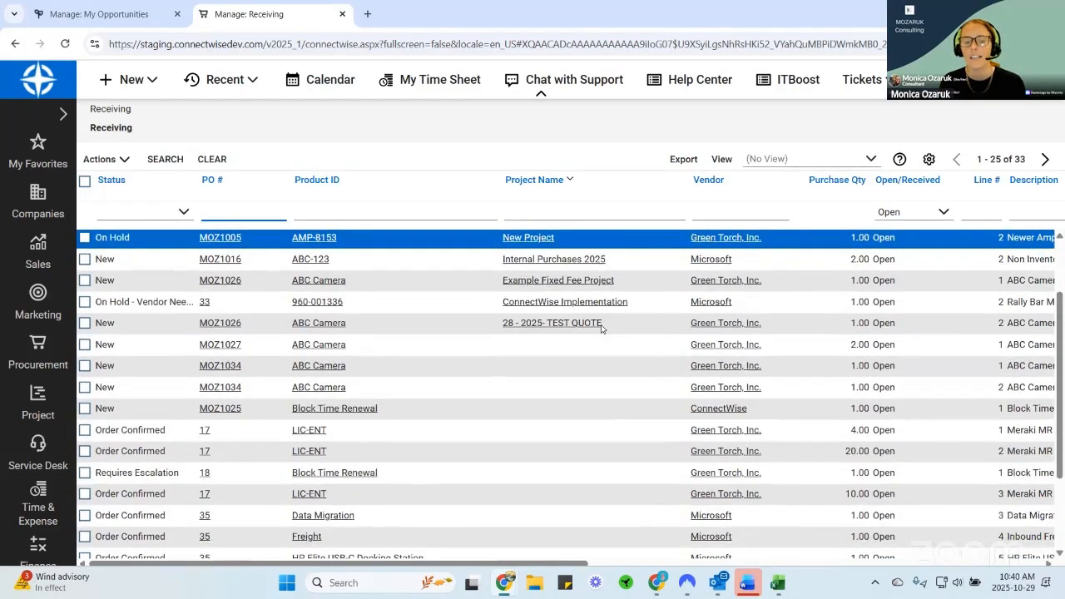
Open purchase order 35 from its Freight line and examine the sales and service information linked to its products.
{"action": "scroll", "coordinate": [599, 328], "scroll_direction": "down", "scroll_amount": 3}
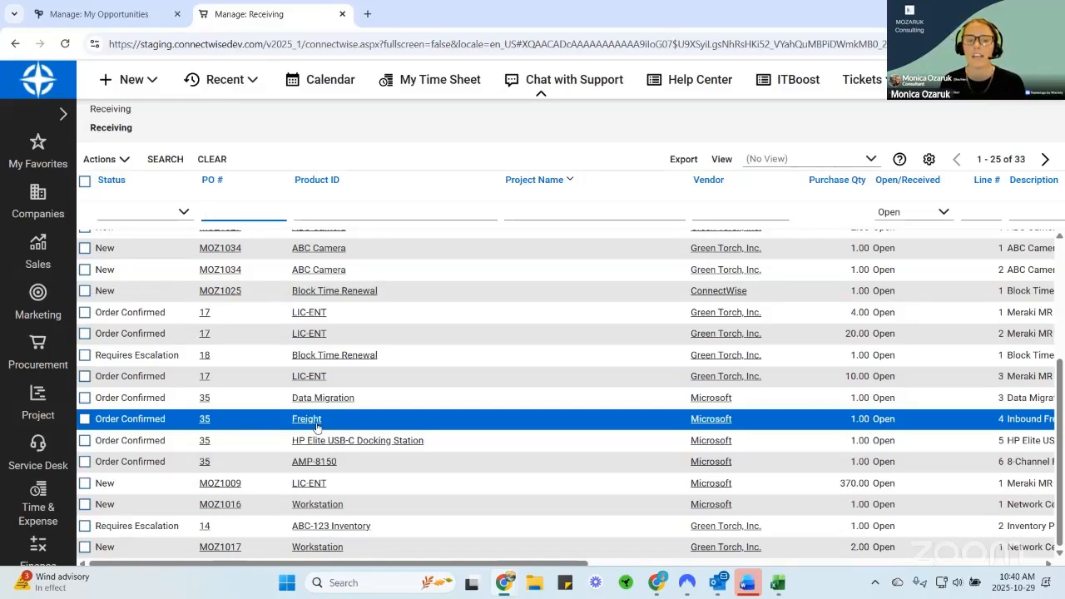
{"action": "left_click", "coordinate": [205, 421]}
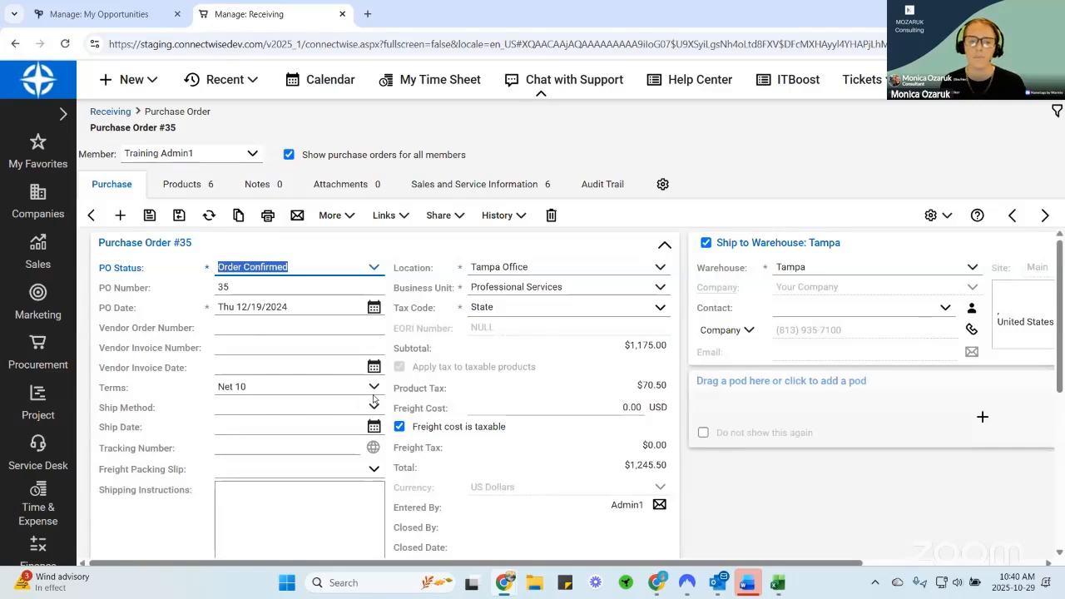
{"action": "left_click", "coordinate": [487, 185]}
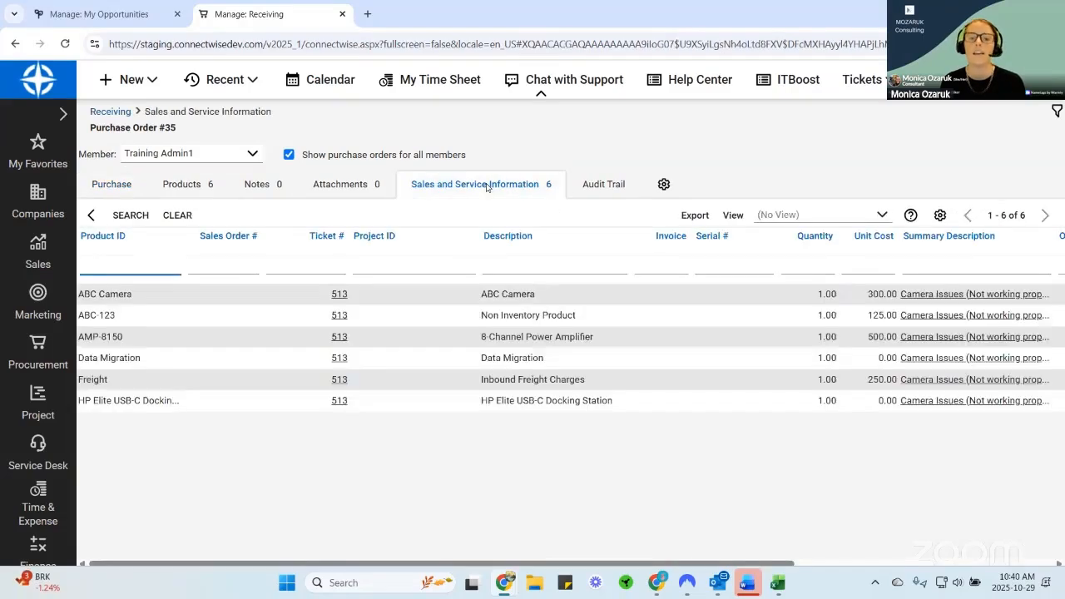
Return to the main details of purchase order #35 and set its PO status to New.
{"action": "left_click", "coordinate": [108, 184]}
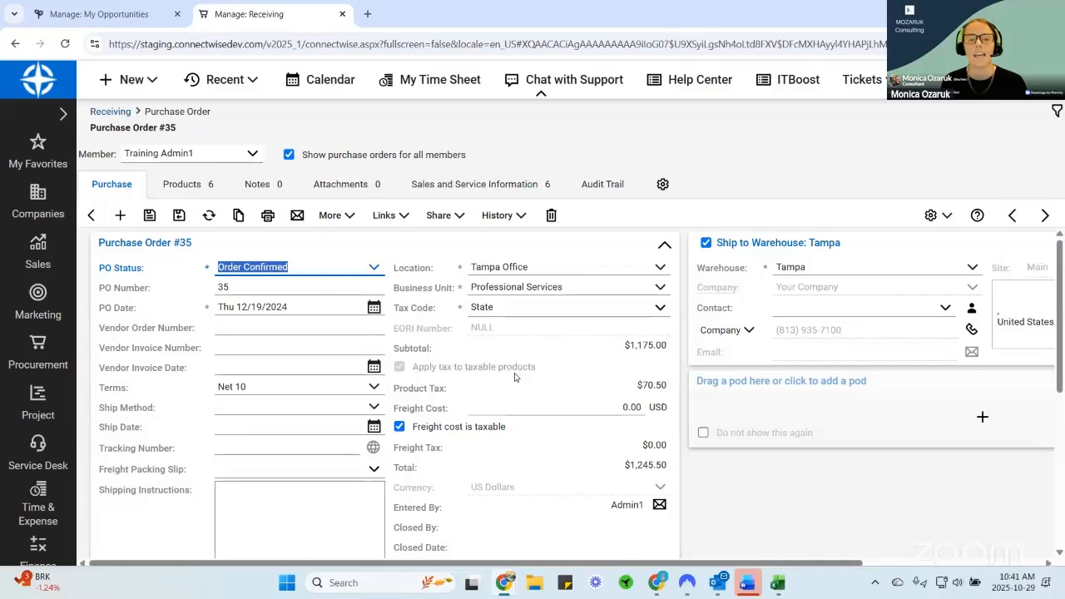
{"action": "left_click", "coordinate": [373, 267]}
{"action": "left_click", "coordinate": [341, 285]}
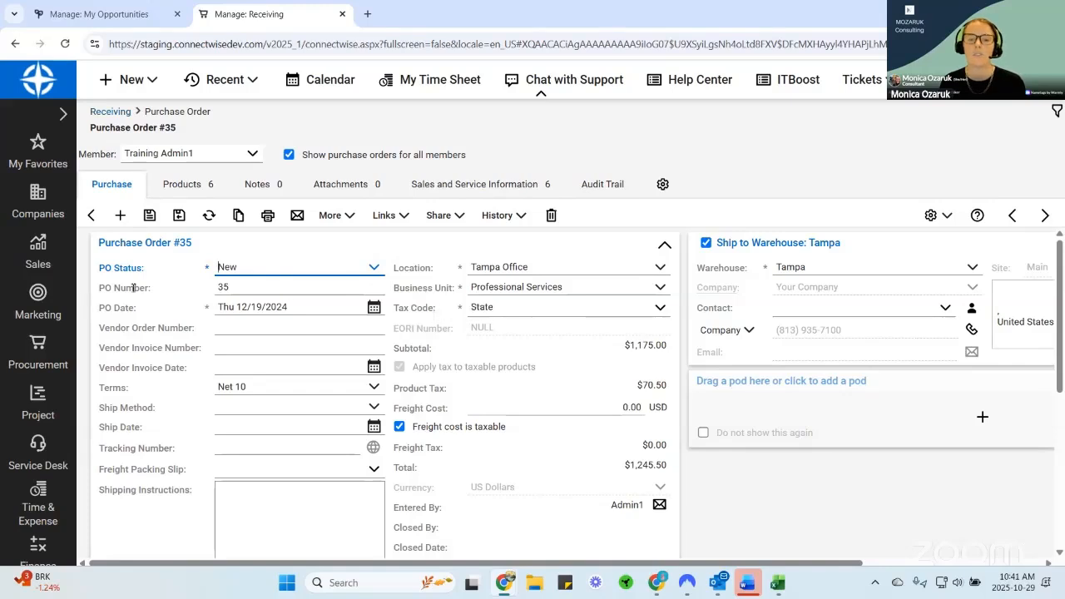
Save the New status of purchase order #35, and enter and save a freight cost of 130.00 USD on it.
{"action": "left_click", "coordinate": [150, 215]}
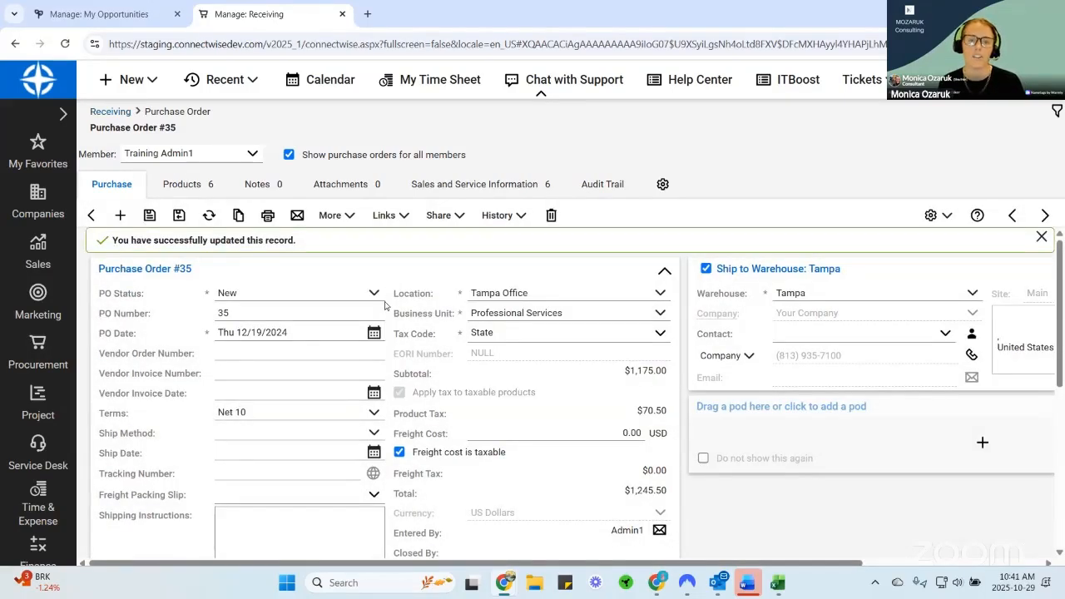
{"action": "left_click", "coordinate": [528, 435]}
{"action": "type", "text": "130"}
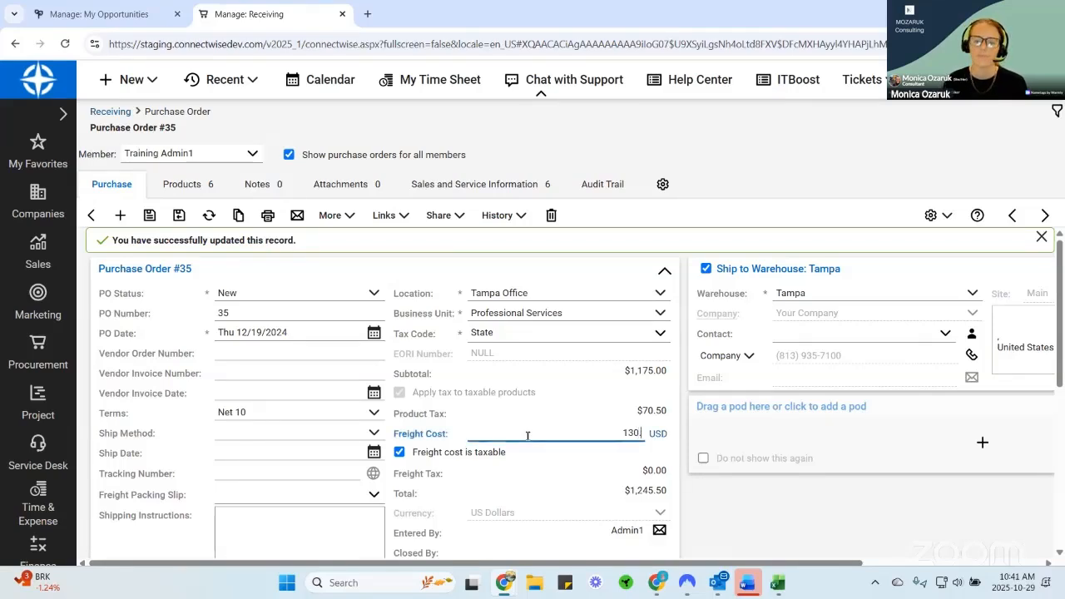
{"action": "left_click", "coordinate": [611, 463]}
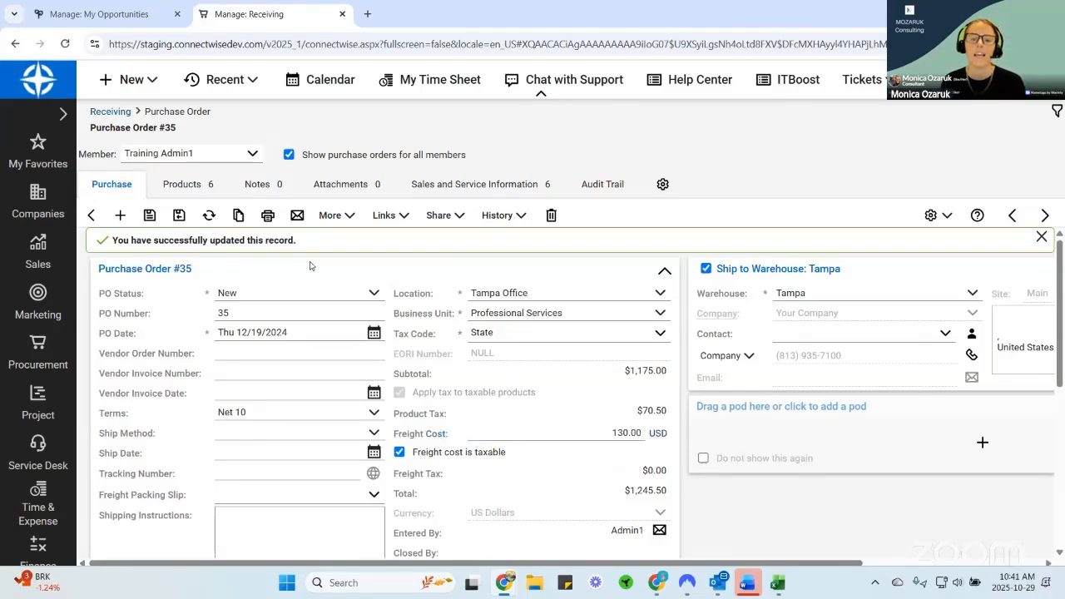
{"action": "left_click", "coordinate": [150, 215]}
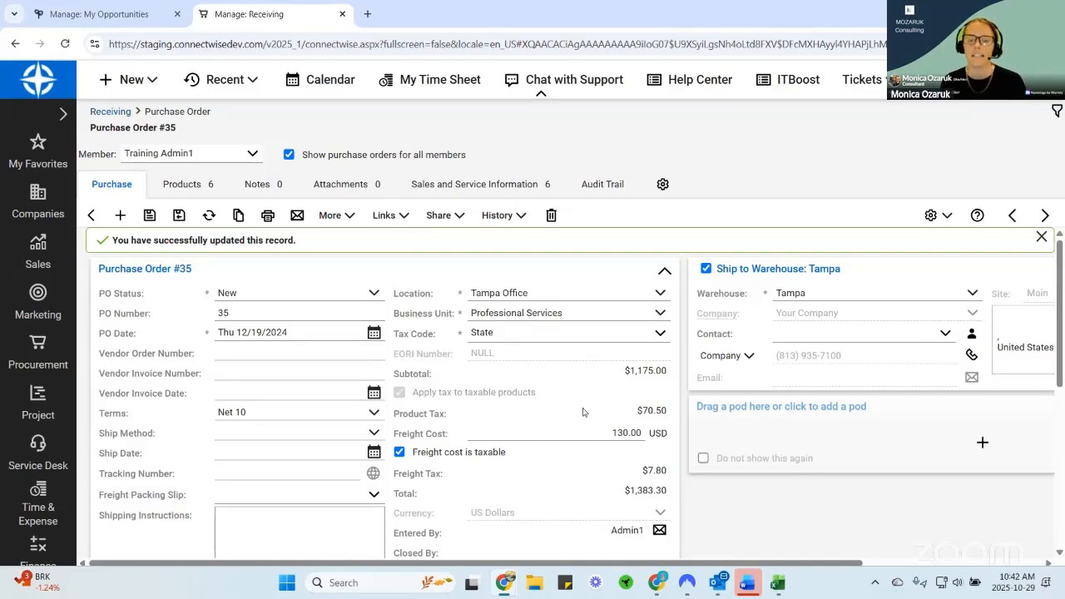
Reset the freight cost of purchase order #35 to 0.00 USD and save the record.
{"action": "left_click", "coordinate": [585, 434]}
{"action": "key", "text": "BackSpace"}
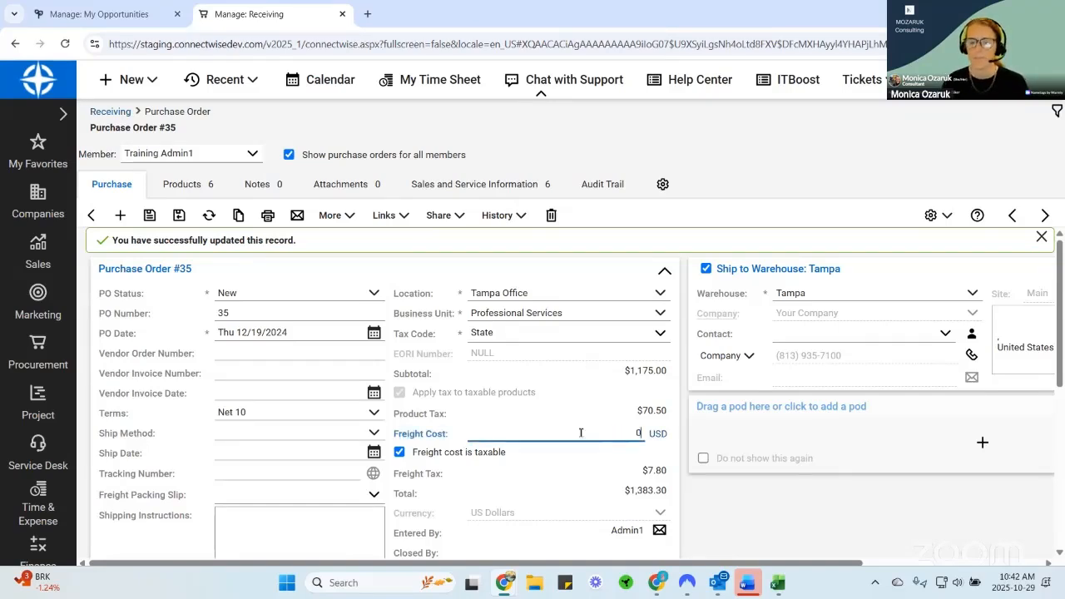
{"action": "left_click", "coordinate": [175, 217]}
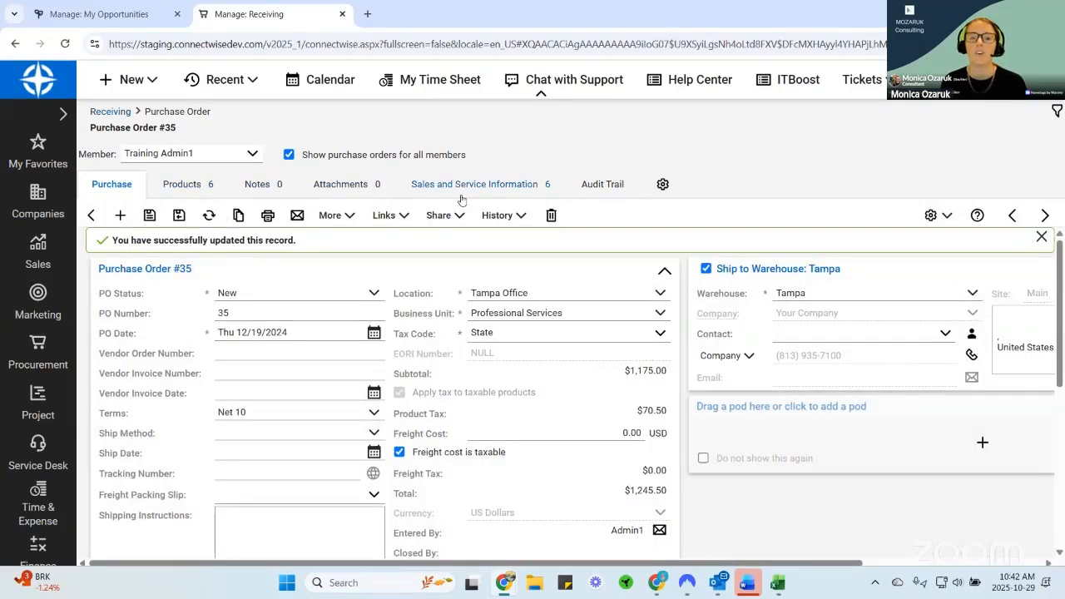
Review purchase order #35's products and open the product list of its linked service ticket #513.
{"action": "left_click", "coordinate": [181, 184]}
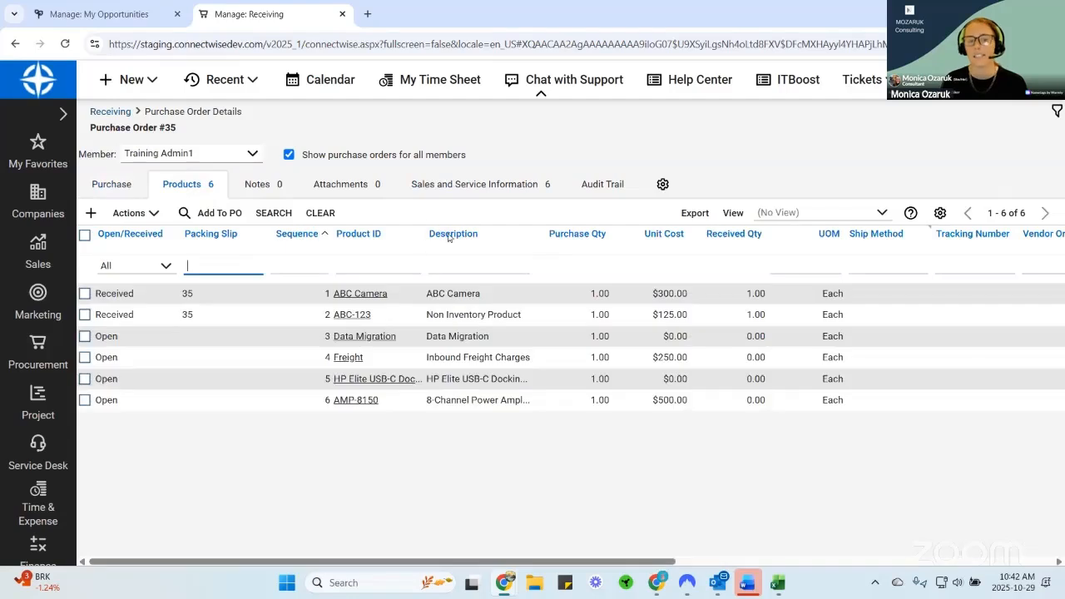
{"action": "left_click", "coordinate": [480, 186]}
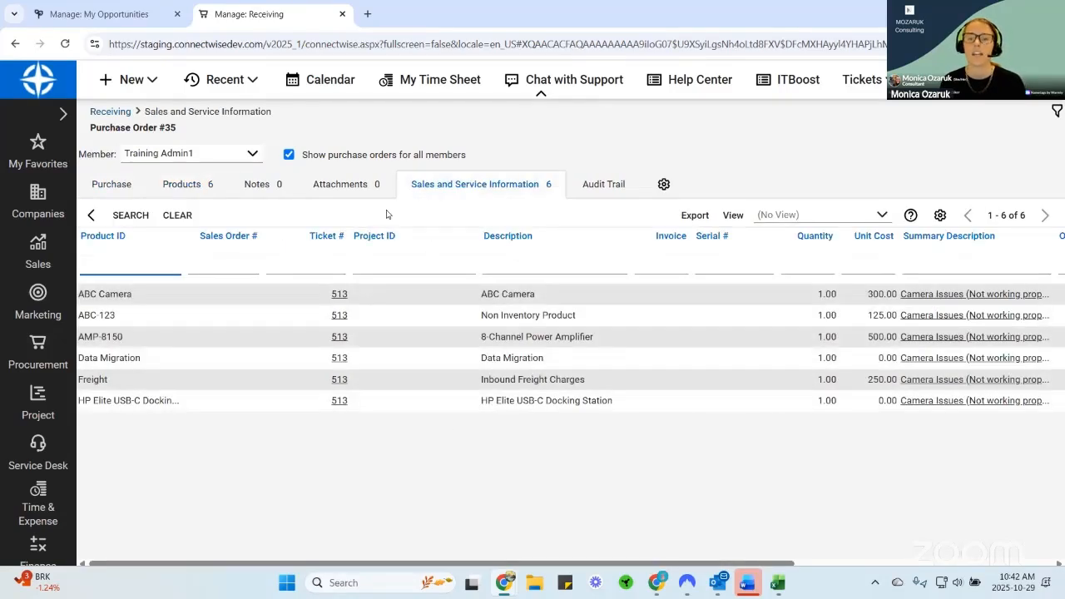
{"action": "left_click", "coordinate": [344, 297]}
{"action": "left_click", "coordinate": [341, 295]}
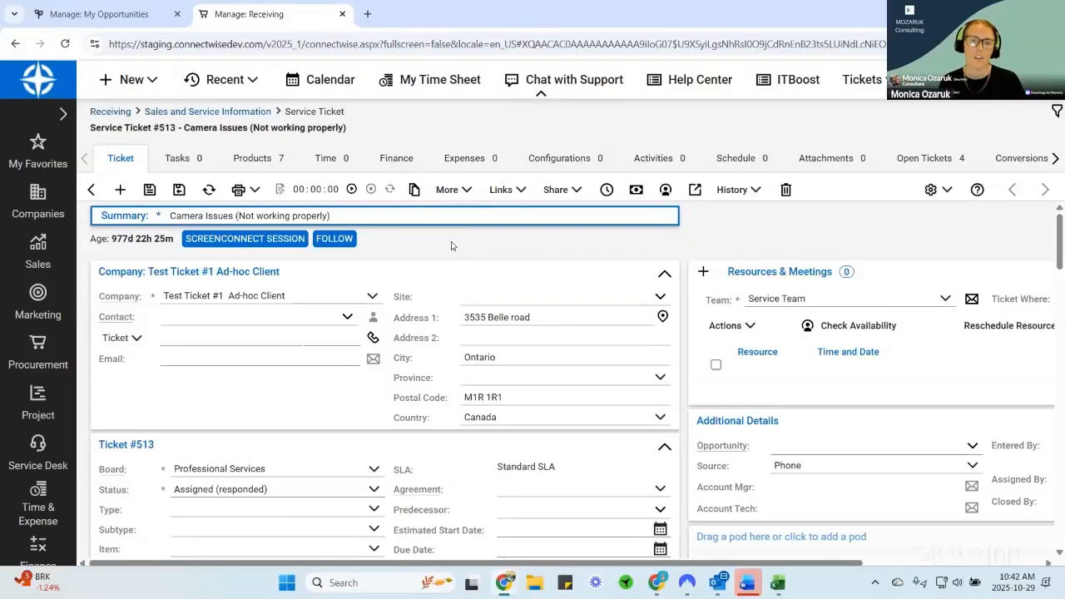
{"action": "left_click", "coordinate": [262, 160]}
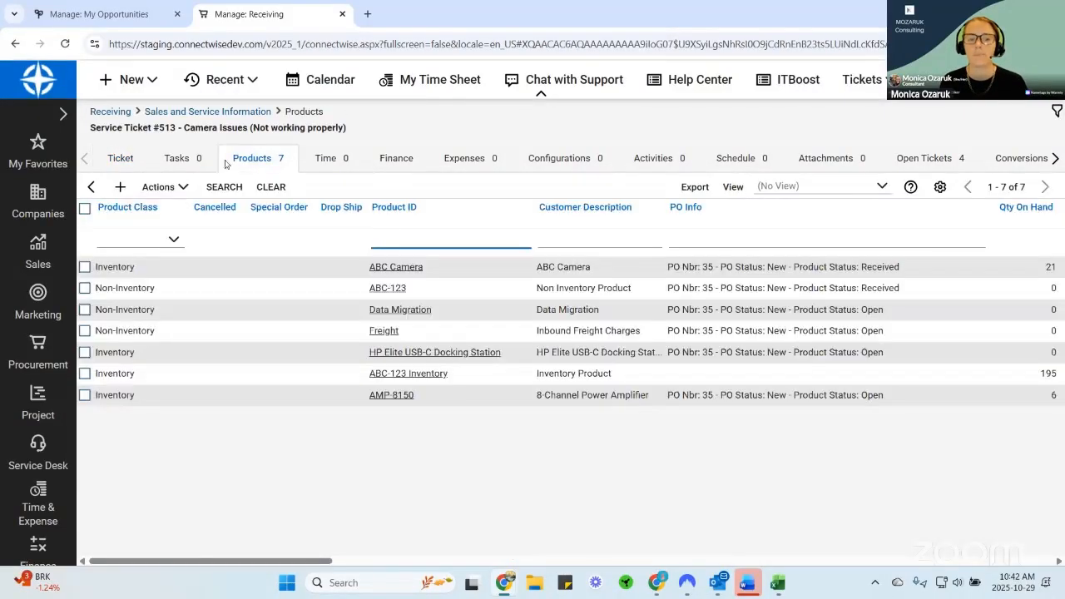
Start a new Freight product on ticket #513 with quantity 1 and a unit cost of 130.00 USD.
{"action": "left_click", "coordinate": [120, 186]}
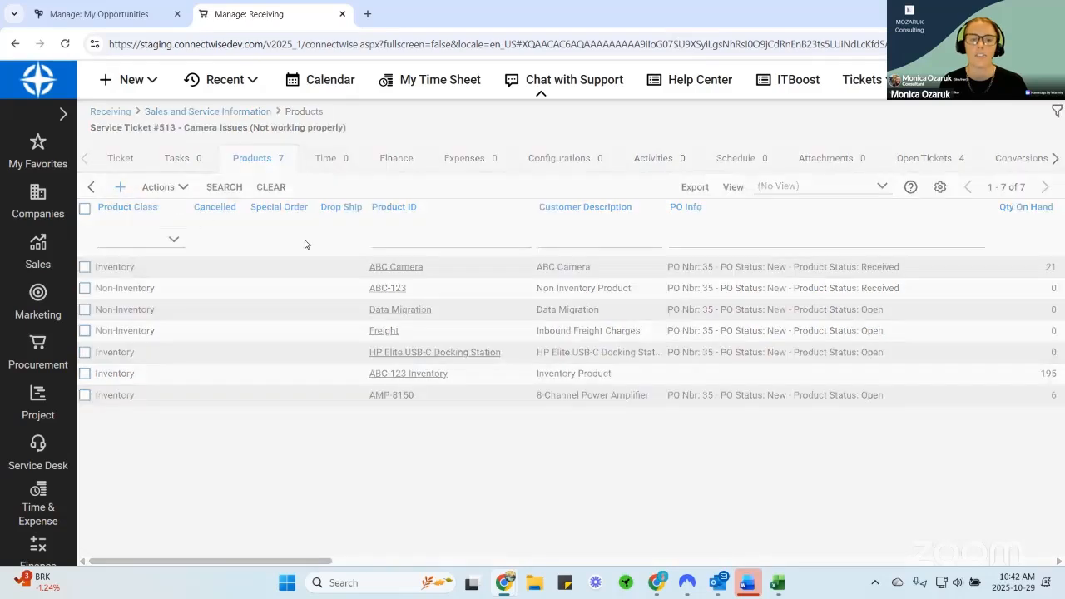
{"action": "type", "text": "freight"}
{"action": "key", "text": "Tab"}
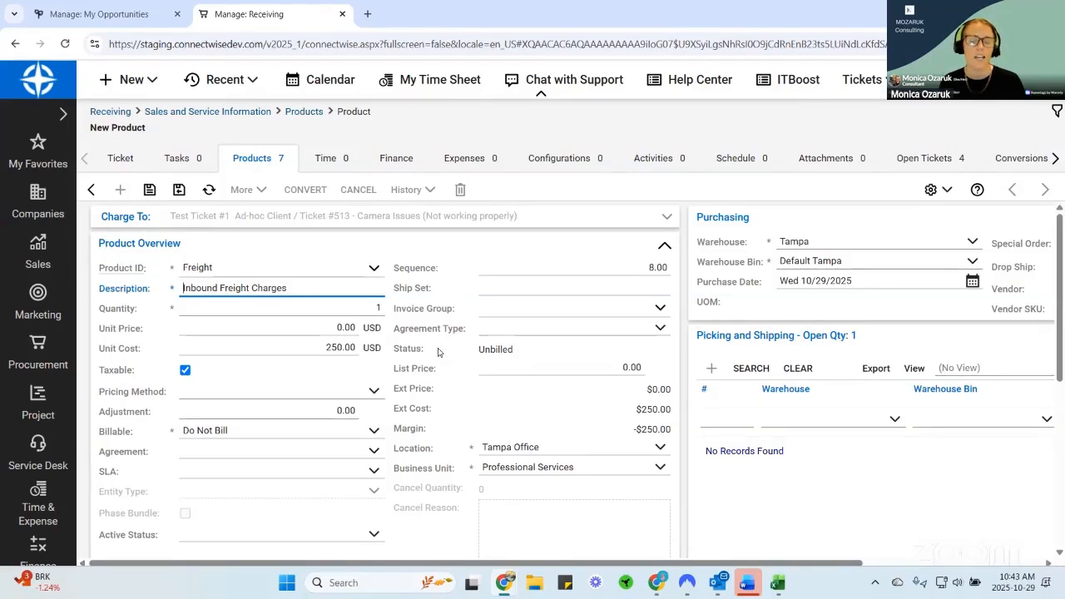
{"action": "key", "text": "Tab"}
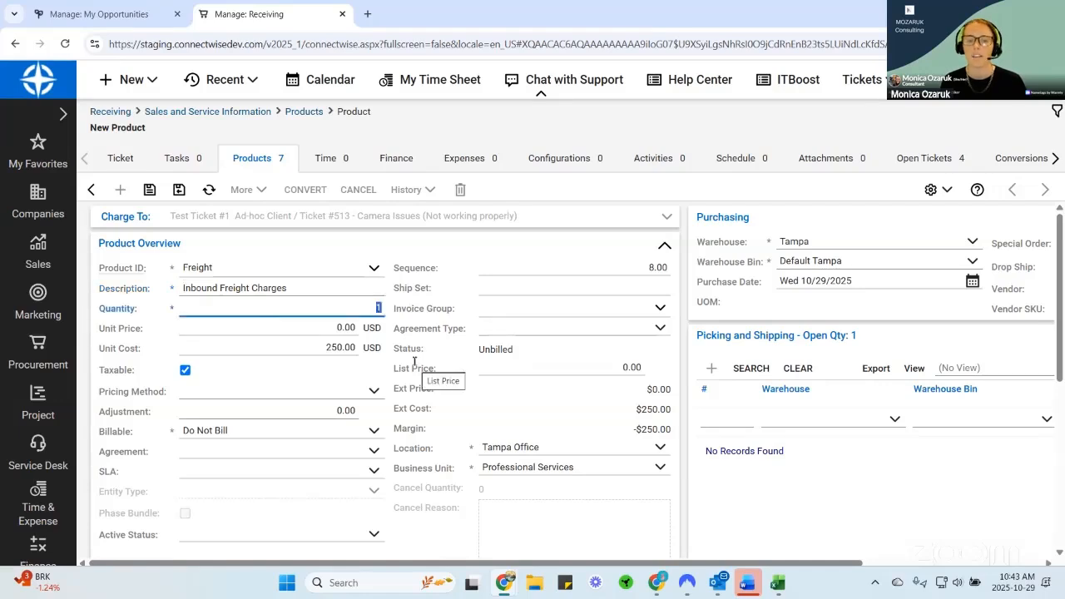
{"action": "key", "text": "Tab"}
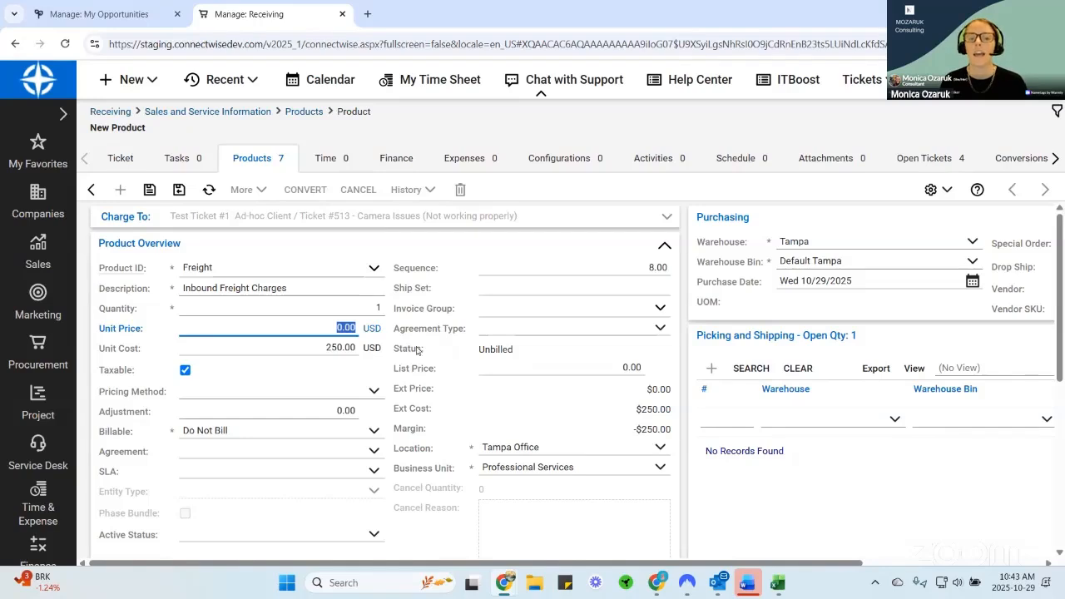
{"action": "key", "text": "Tab"}
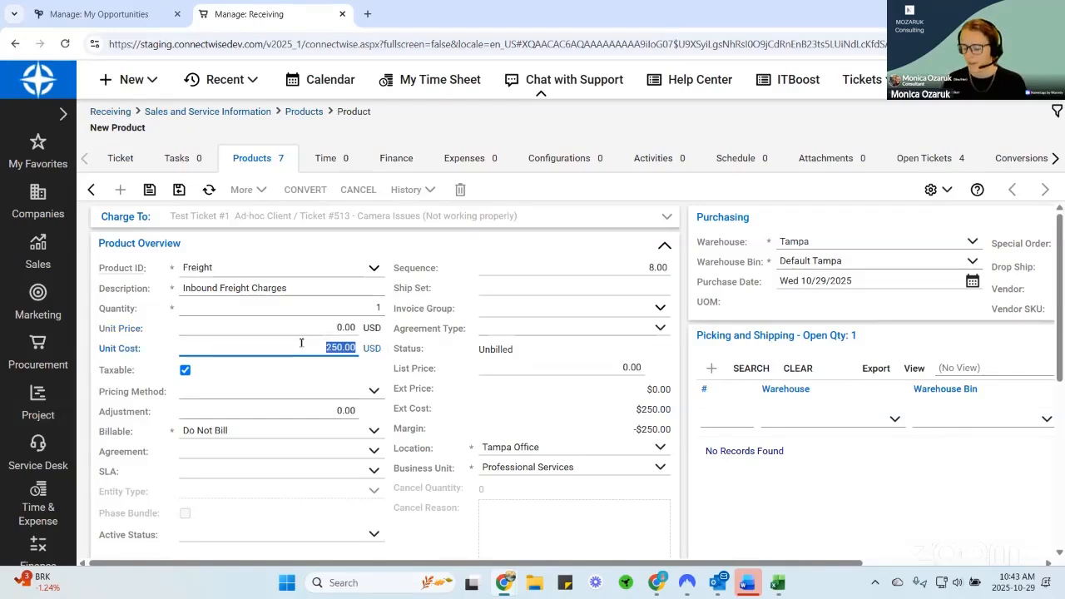
{"action": "type", "text": "130"}
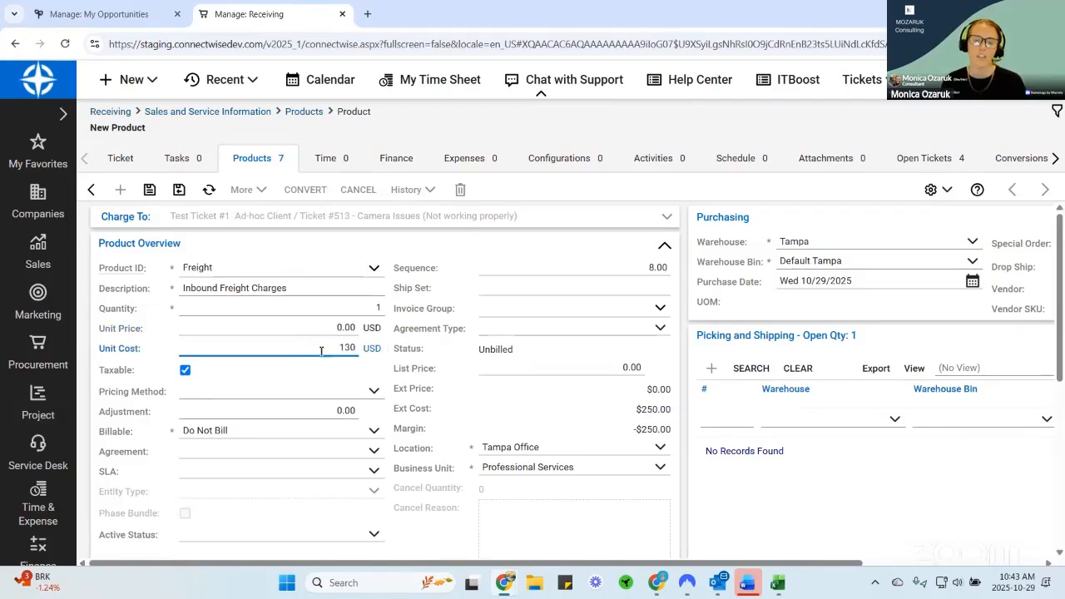
{"action": "left_click", "coordinate": [396, 360]}
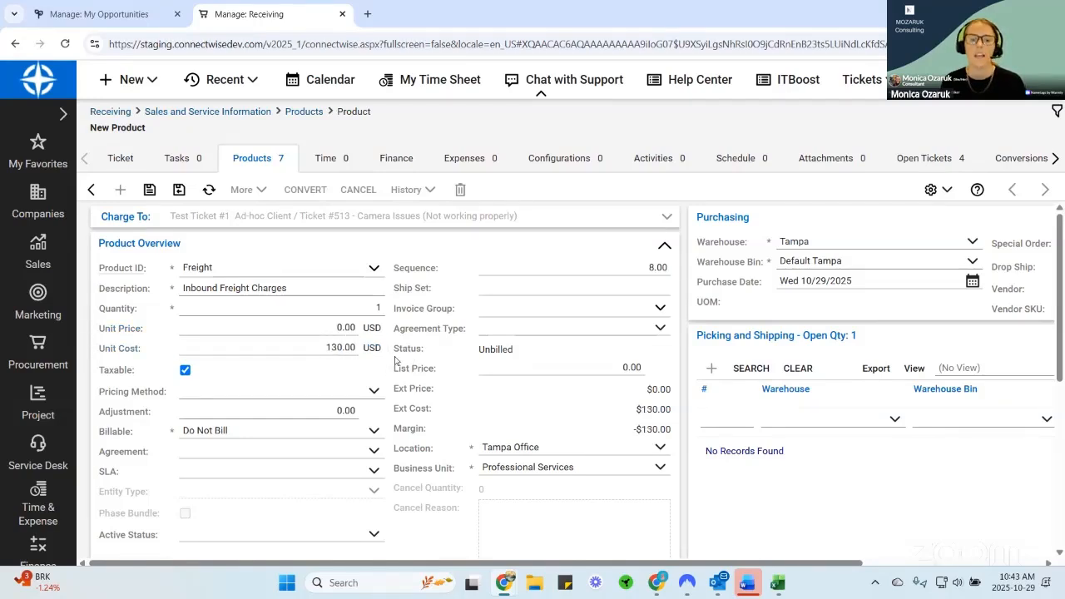
Check the new Freight product's Do Not Bill setting and margin, and save and close the product.
{"action": "left_click", "coordinate": [290, 429]}
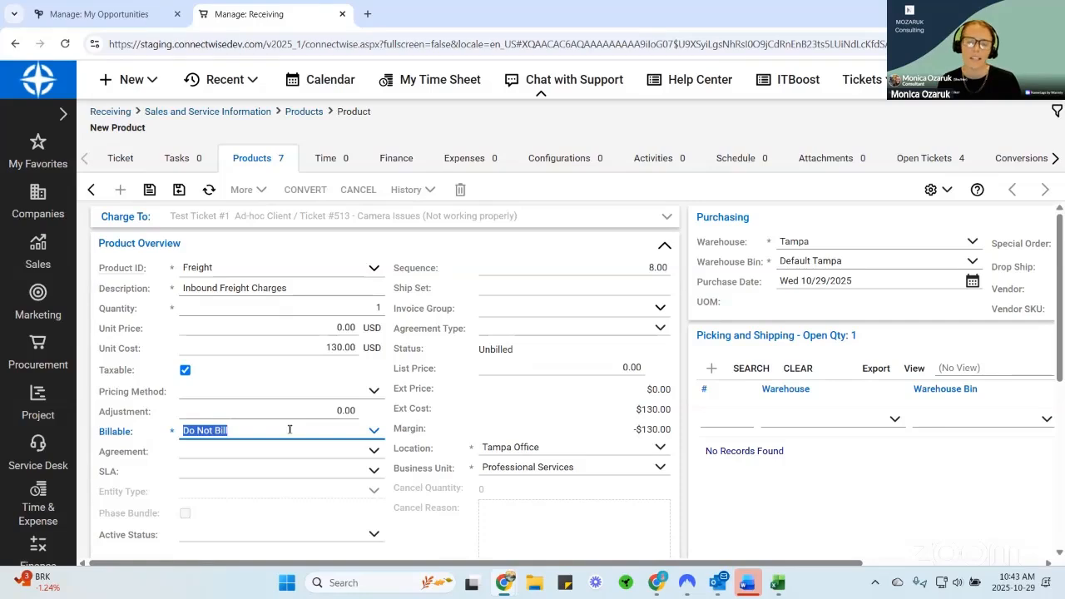
{"action": "left_click", "coordinate": [416, 420]}
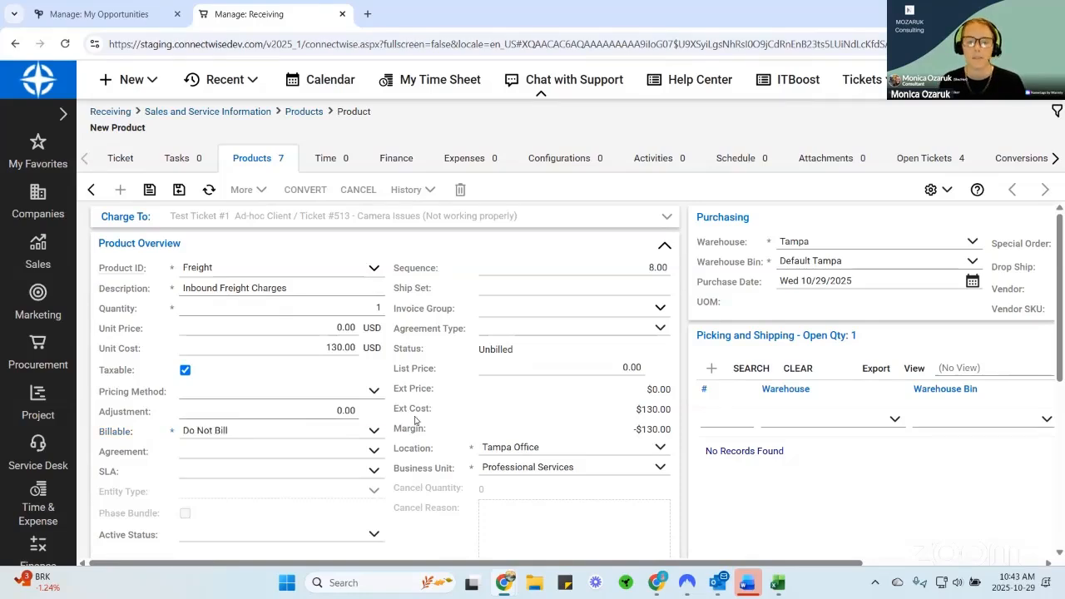
{"action": "scroll", "coordinate": [416, 420], "scroll_direction": "down", "scroll_amount": 3}
{"action": "scroll", "coordinate": [423, 424], "scroll_direction": "up", "scroll_amount": 2}
{"action": "left_click_drag", "start_coordinate": [637, 360], "coordinate": [674, 363]}
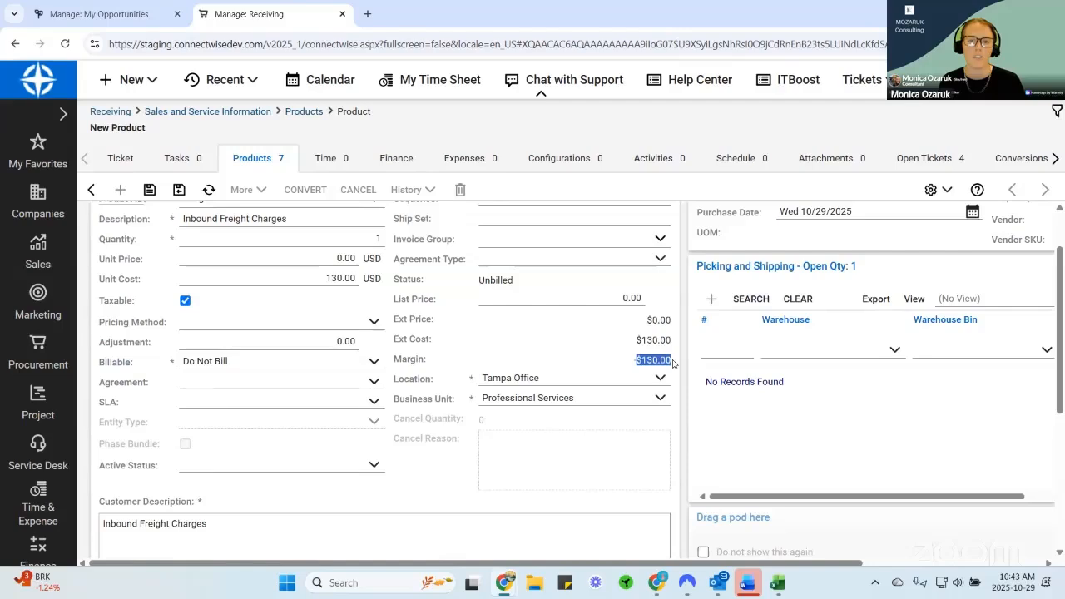
{"action": "left_click", "coordinate": [179, 191]}
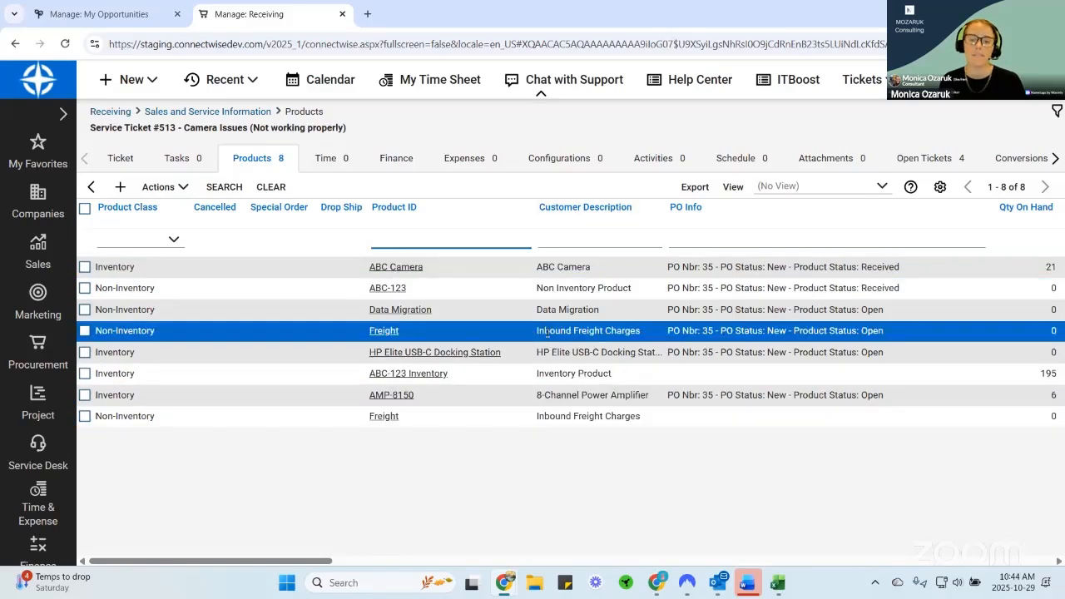
Return to the main details of purchase order #35, and open Purchasing Approvals in the other browser tab.
{"action": "left_click", "coordinate": [210, 111]}
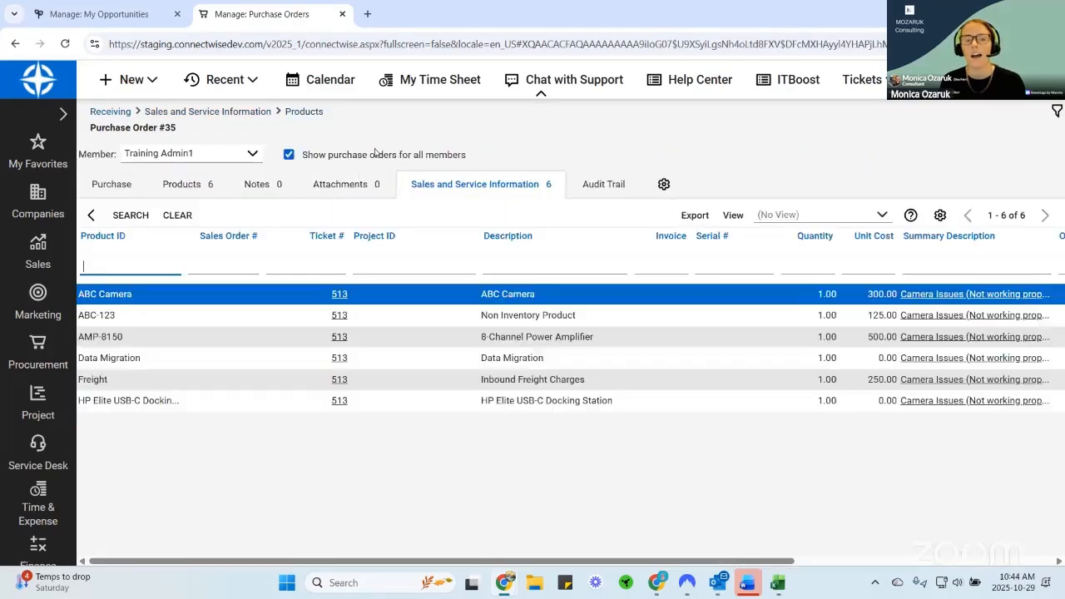
{"action": "left_click", "coordinate": [125, 186]}
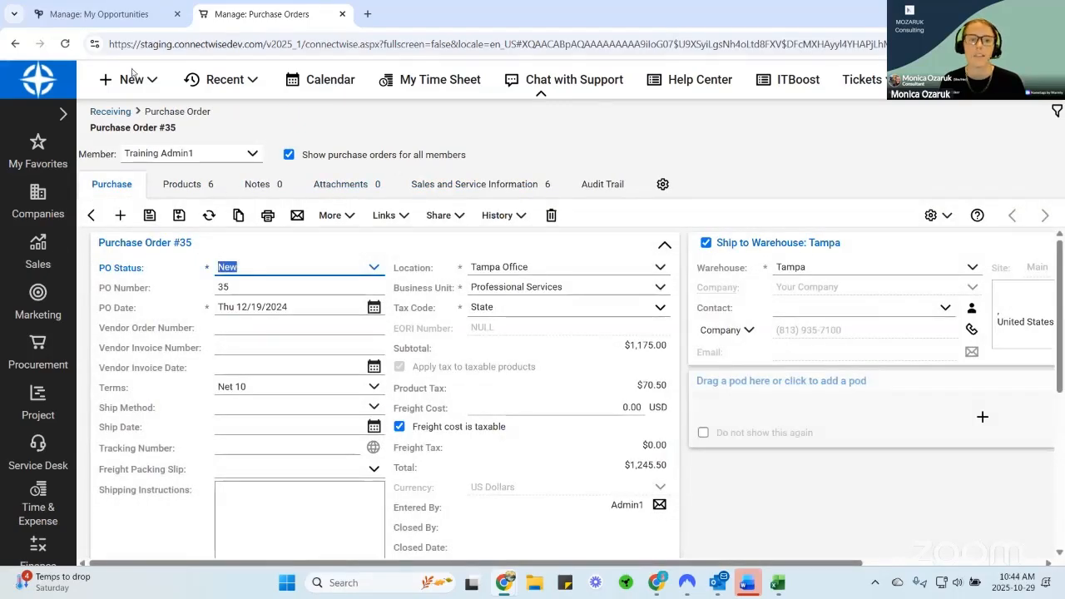
{"action": "left_click", "coordinate": [117, 16]}
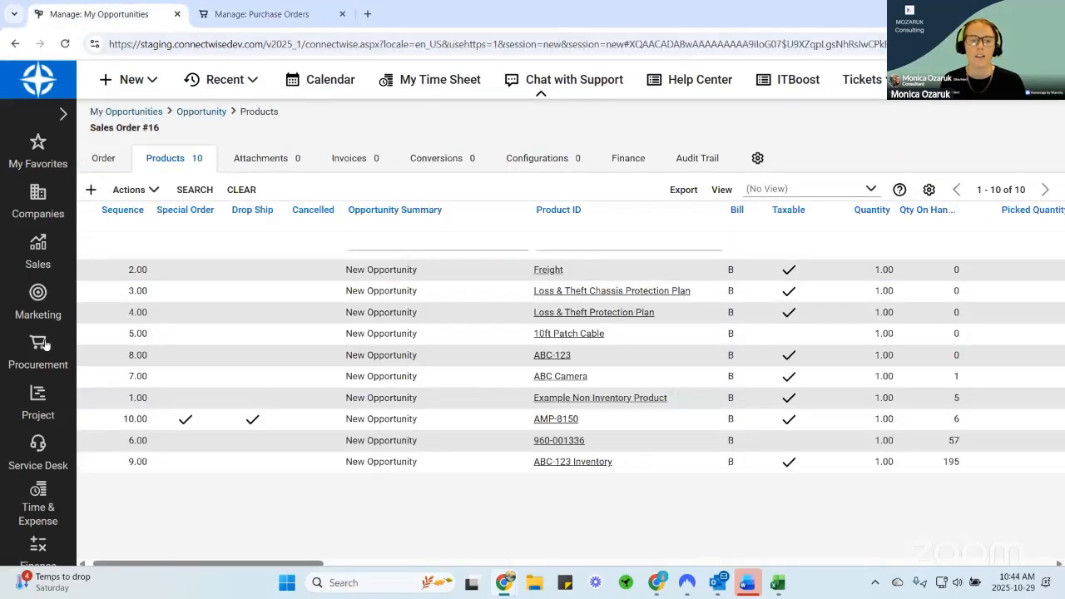
{"action": "left_click", "coordinate": [40, 348]}
{"action": "left_click", "coordinate": [148, 175]}
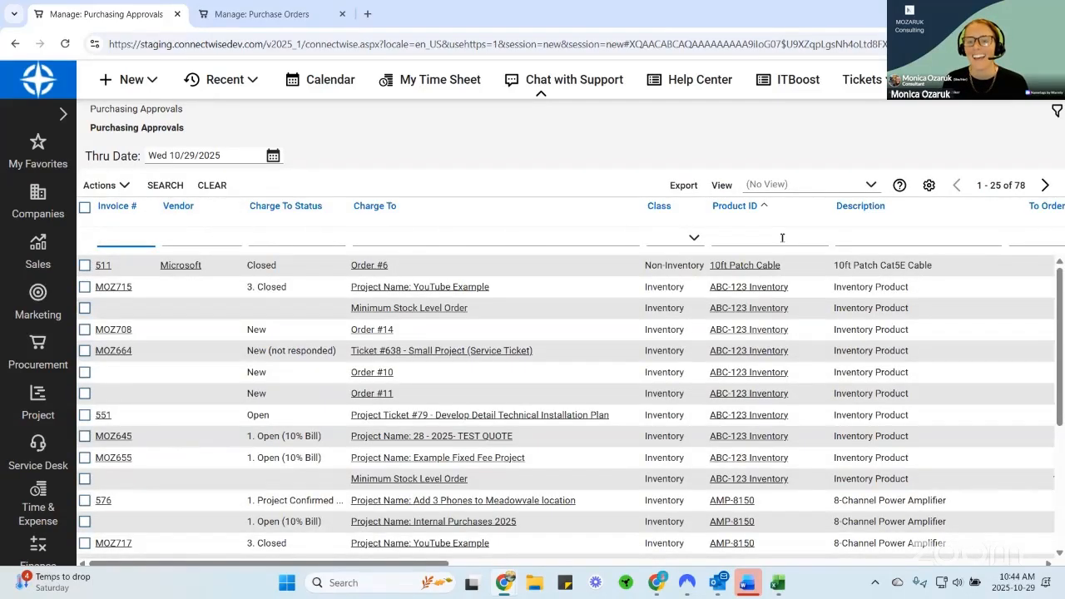
Filter the approvals by product ID *freight and approve the Freight product charged to Ticket #513.
{"action": "left_click", "coordinate": [782, 238]}
{"action": "type", "text": "*freight"}
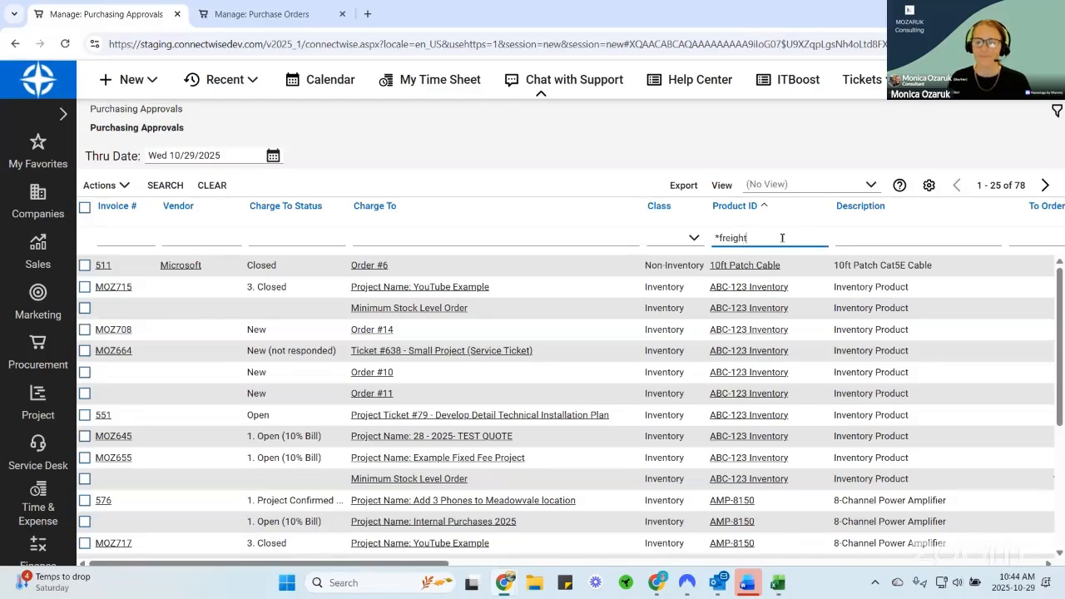
{"action": "key", "text": "Return"}
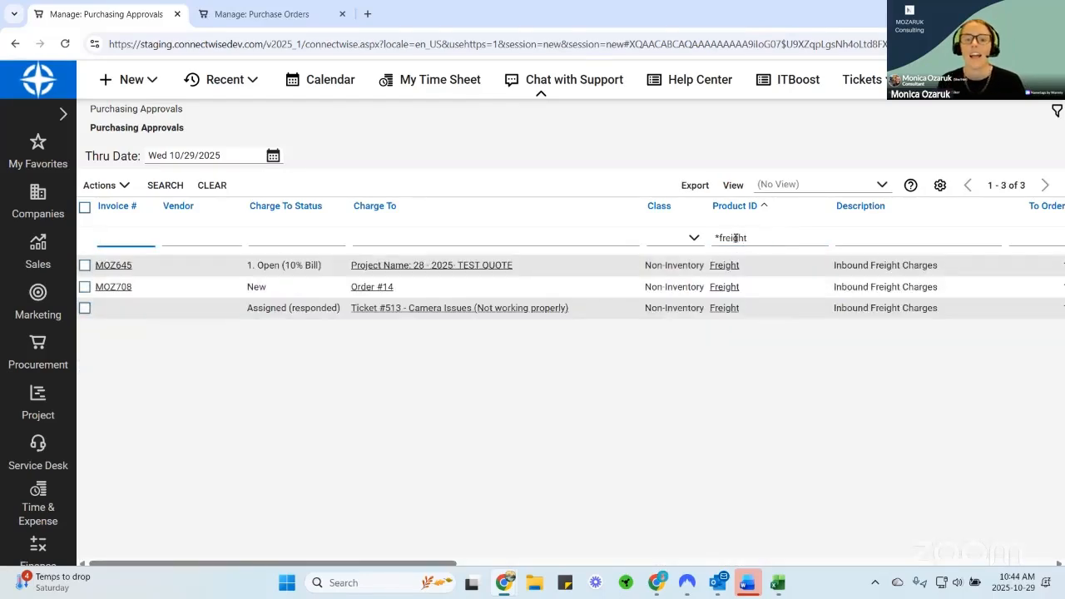
{"action": "left_click", "coordinate": [84, 309]}
{"action": "left_click", "coordinate": [108, 186]}
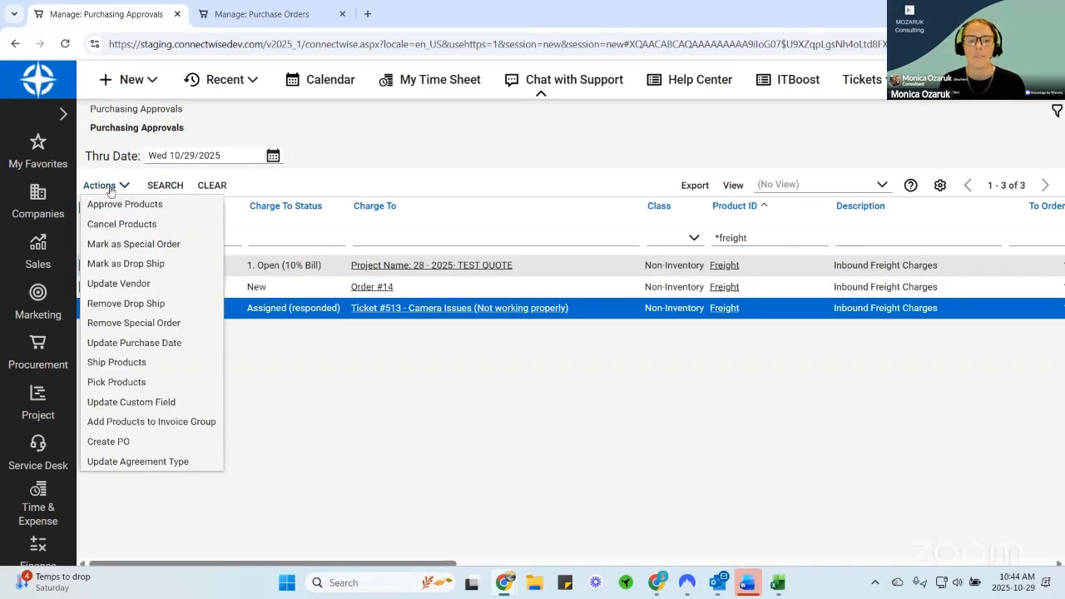
{"action": "left_click", "coordinate": [150, 210]}
{"action": "left_click", "coordinate": [595, 145]}
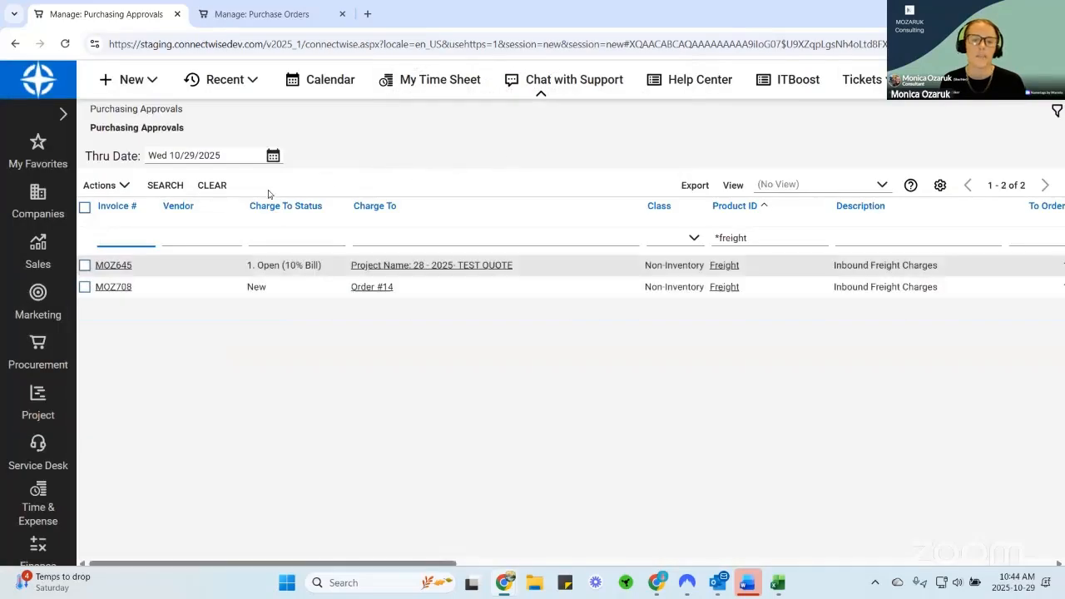
Open the Purchasing list and filter it by product ID *freight.
{"action": "left_click", "coordinate": [38, 356]}
{"action": "left_click", "coordinate": [138, 204]}
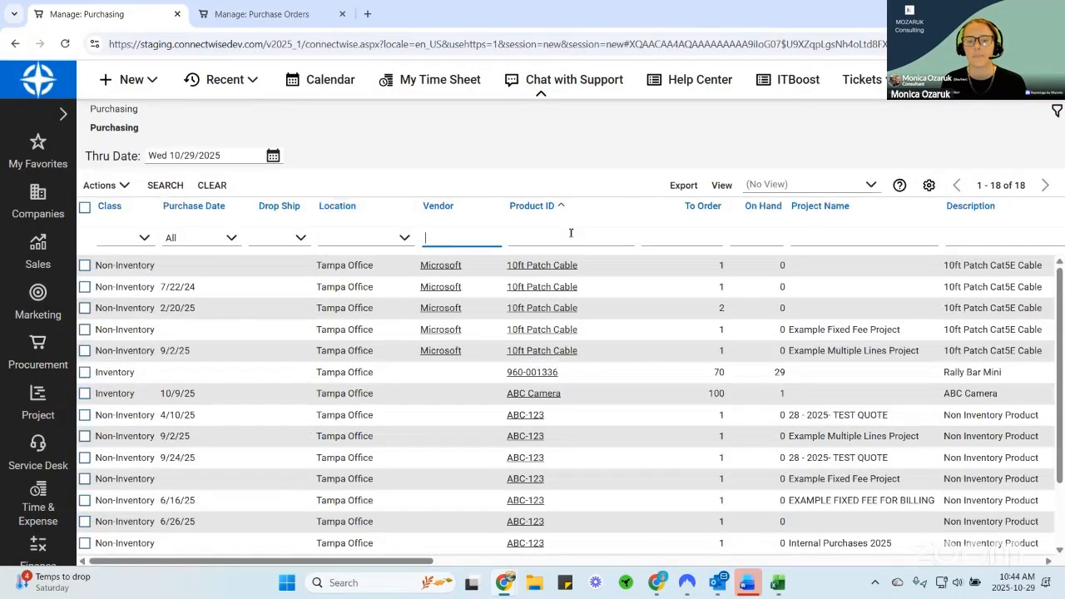
{"action": "left_click", "coordinate": [569, 232]}
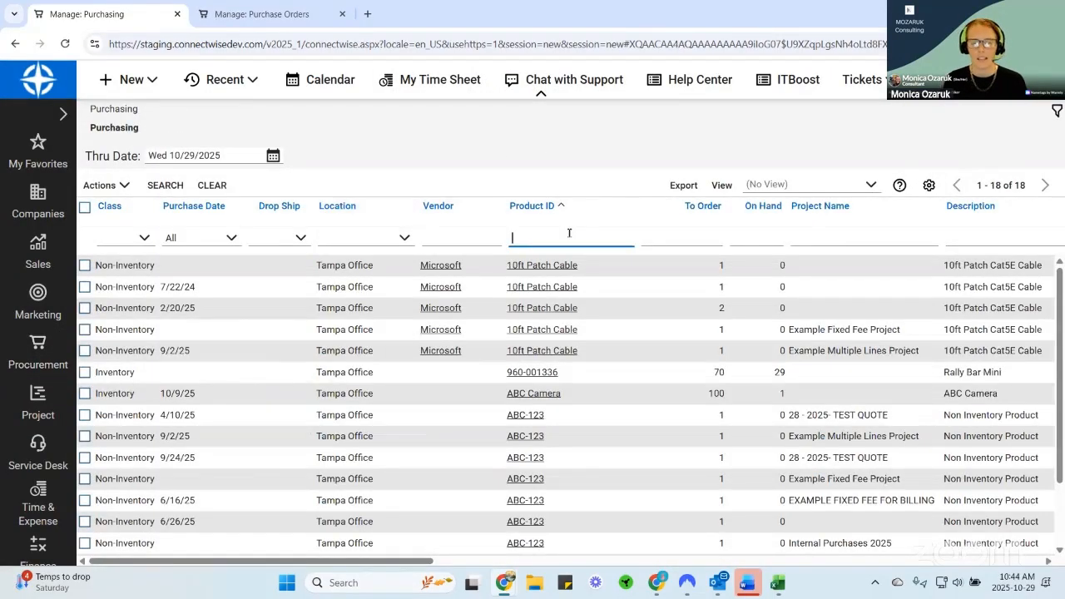
{"action": "type", "text": "*freight"}
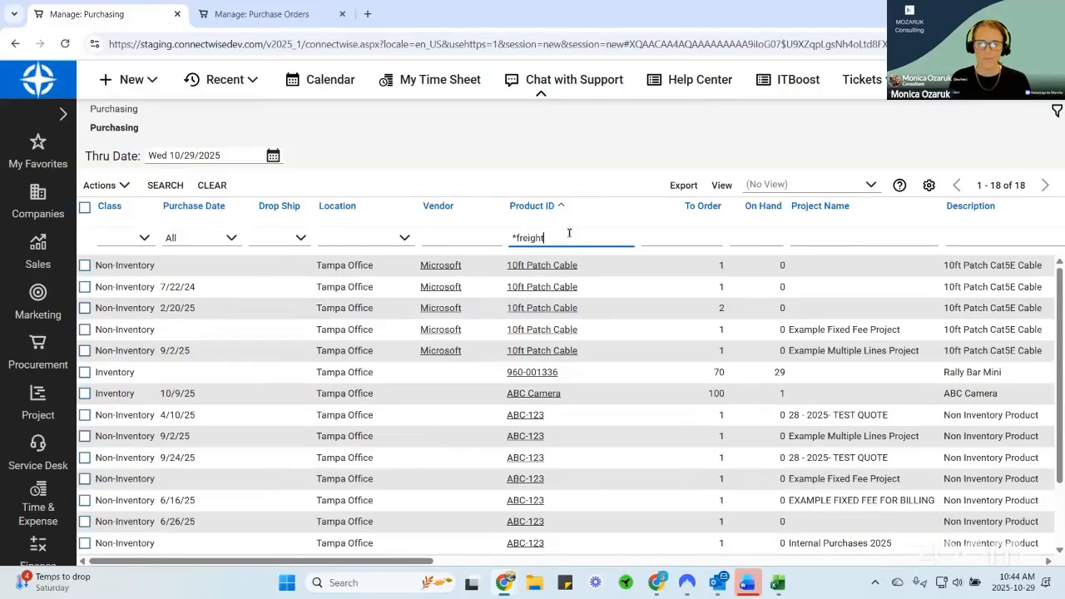
{"action": "key", "text": "Return"}
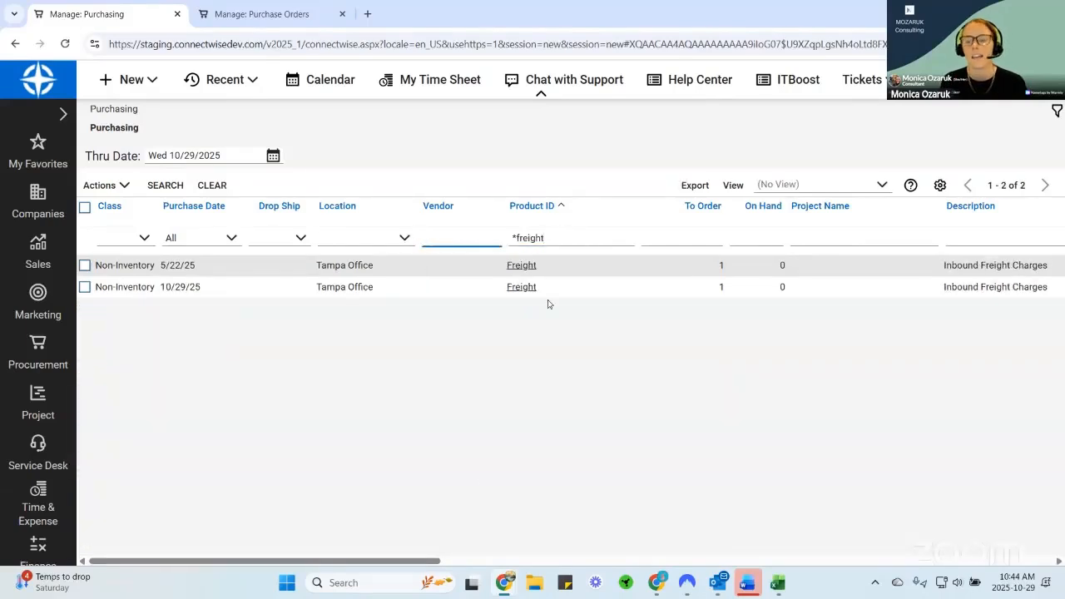
Add the Freight product dated 10/29/25 to existing purchase order #35, and save the purchase order.
{"action": "left_click", "coordinate": [85, 286]}
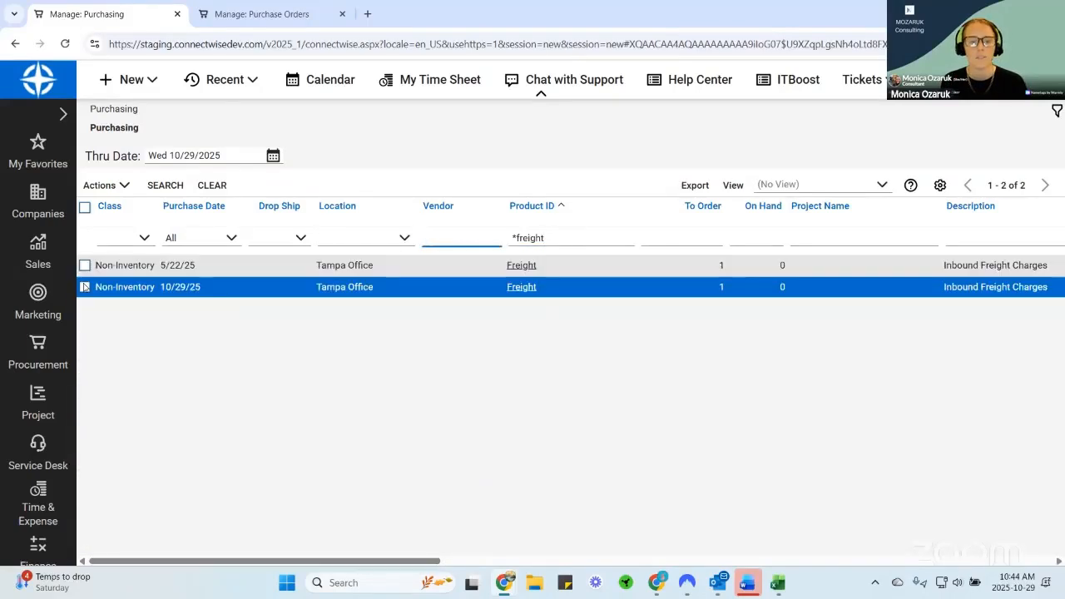
{"action": "left_click", "coordinate": [117, 186]}
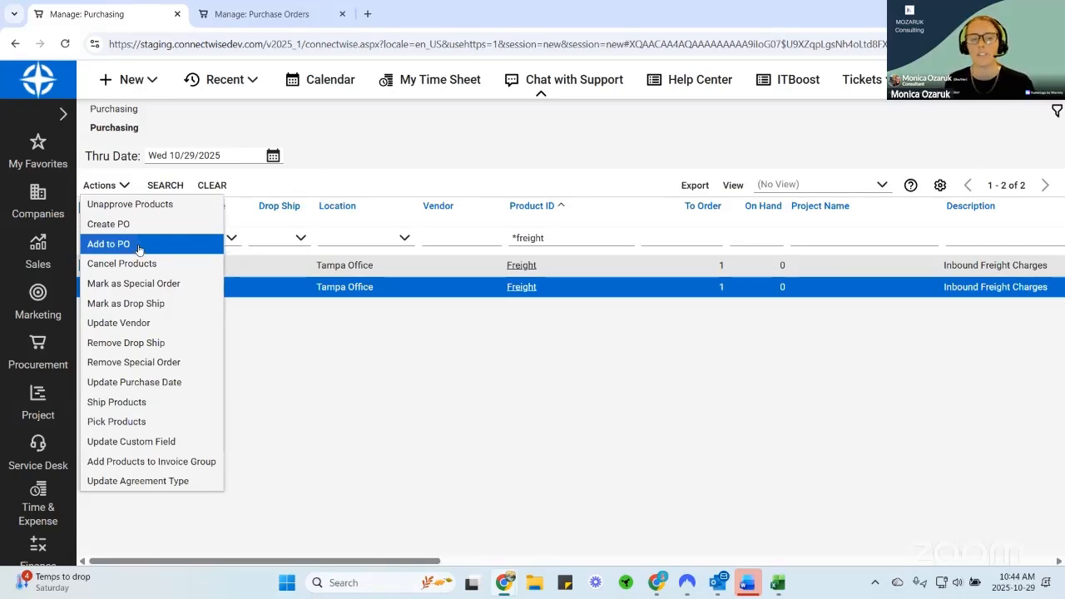
{"action": "left_click", "coordinate": [258, 14]}
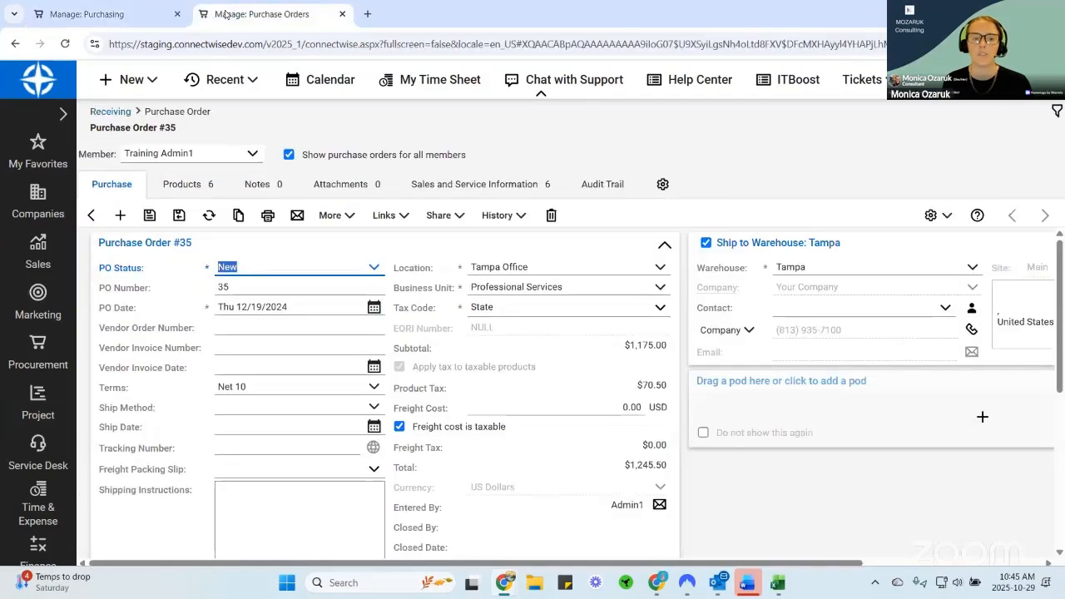
{"action": "left_click", "coordinate": [96, 14]}
{"action": "left_click", "coordinate": [158, 244]}
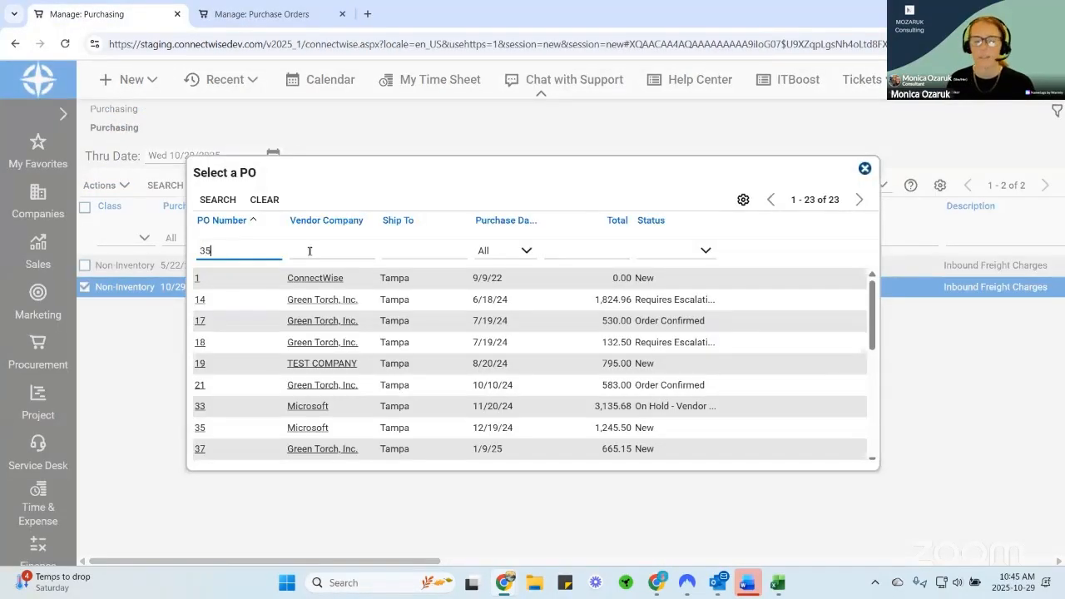
{"action": "key", "text": "Return"}
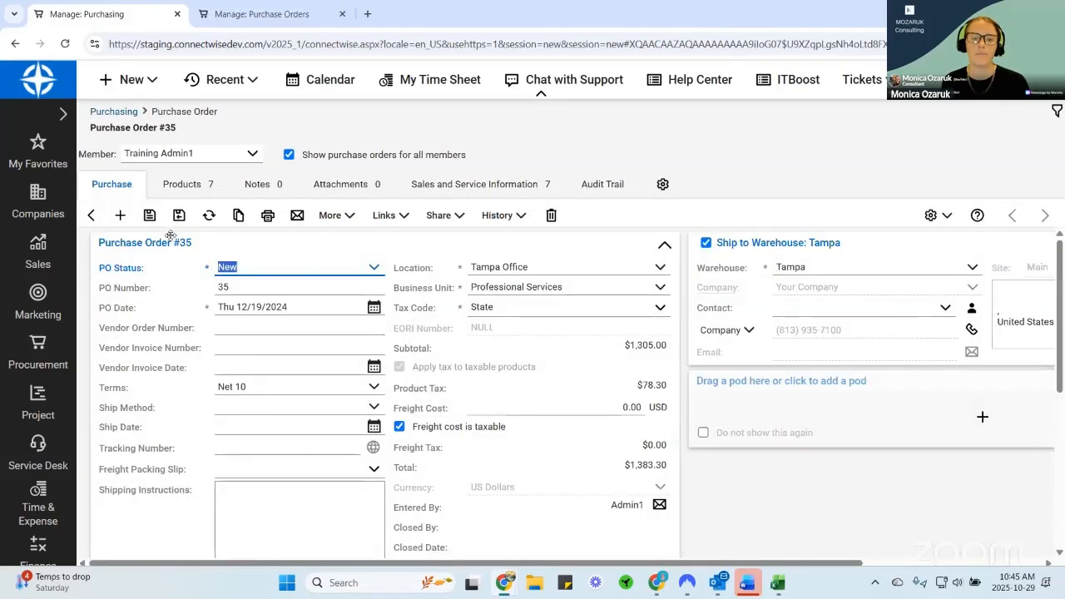
{"action": "left_click", "coordinate": [150, 215]}
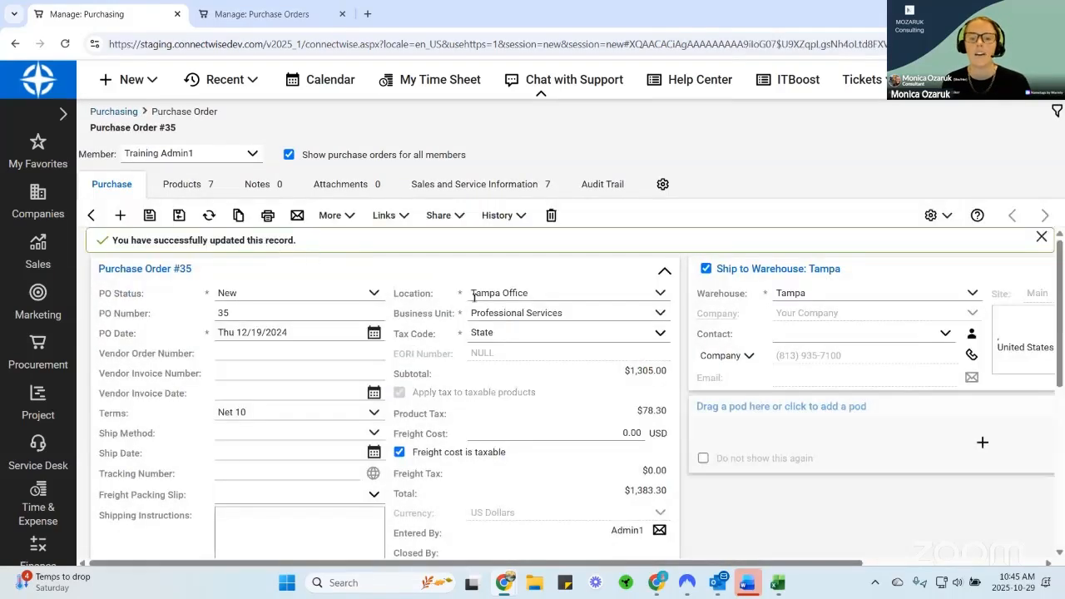
Review the newly added Freight line among purchase order #35's products and check the order's total.
{"action": "left_click", "coordinate": [187, 186]}
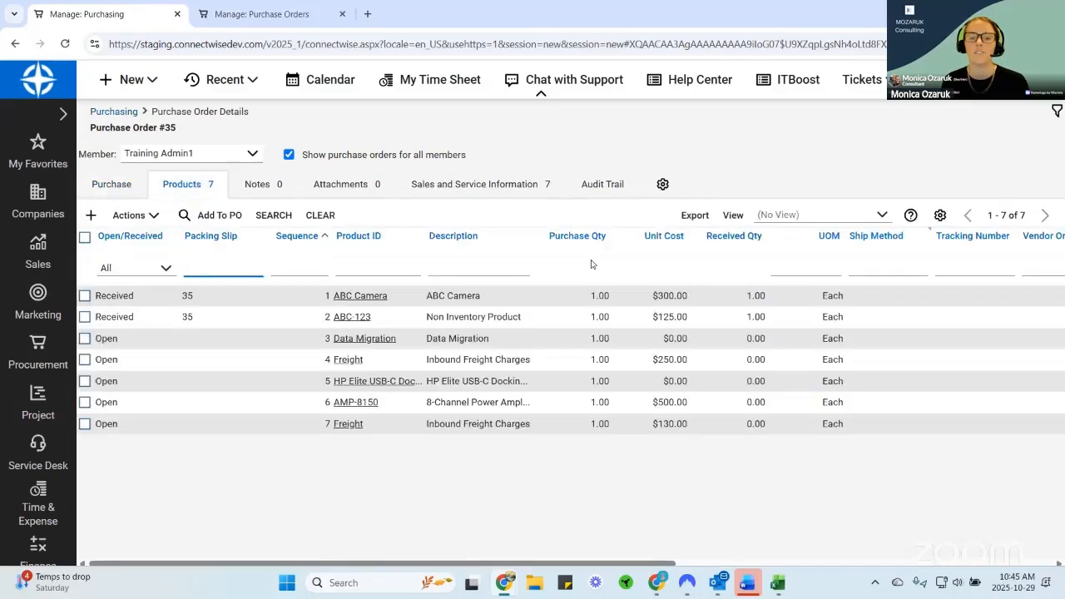
{"action": "left_click", "coordinate": [448, 425]}
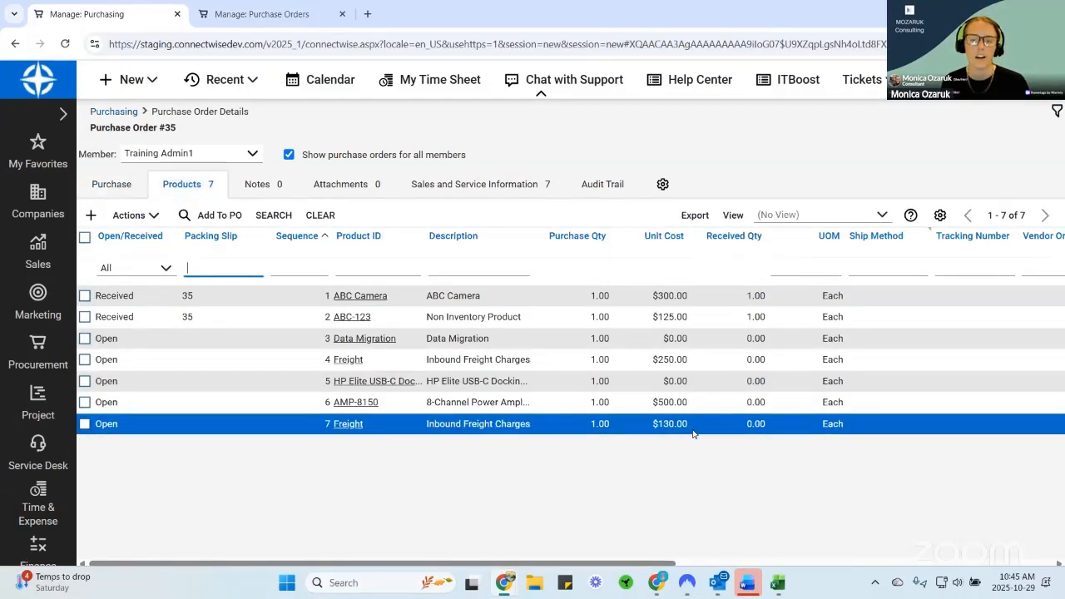
{"action": "left_click", "coordinate": [105, 185]}
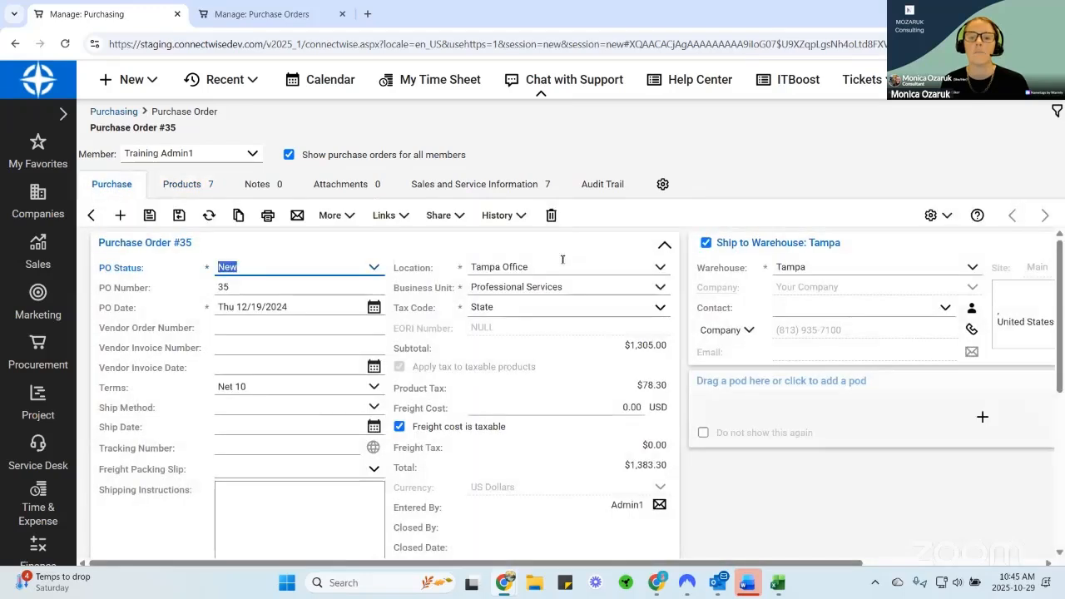
{"action": "left_click_drag", "start_coordinate": [625, 464], "coordinate": [664, 465]}
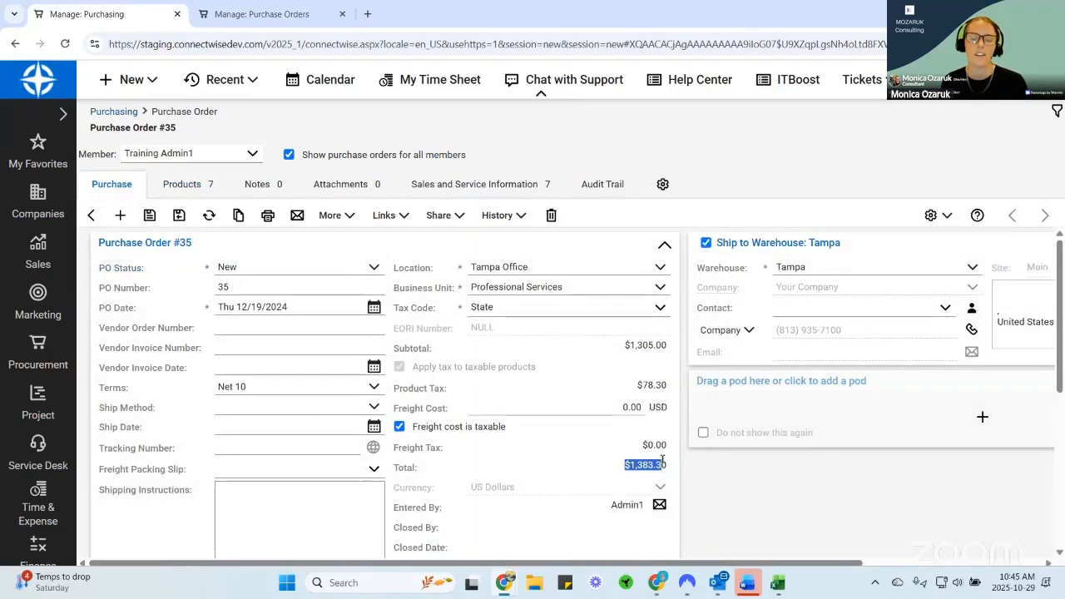
Set purchase order #35's status to Order Confirmed and save the record.
{"action": "left_click", "coordinate": [373, 275]}
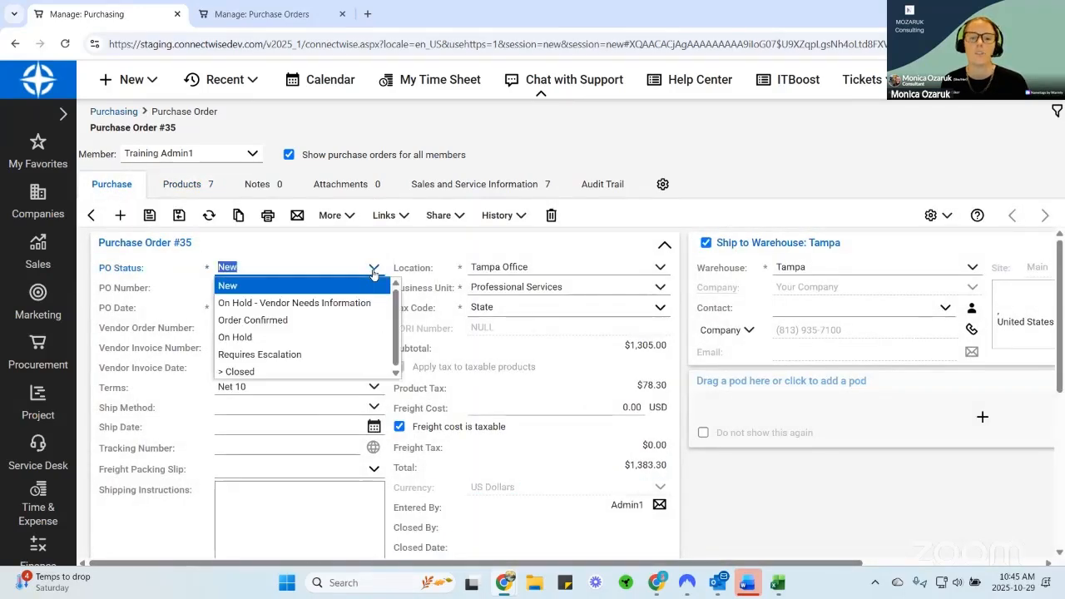
{"action": "left_click", "coordinate": [333, 319]}
{"action": "left_click", "coordinate": [149, 215]}
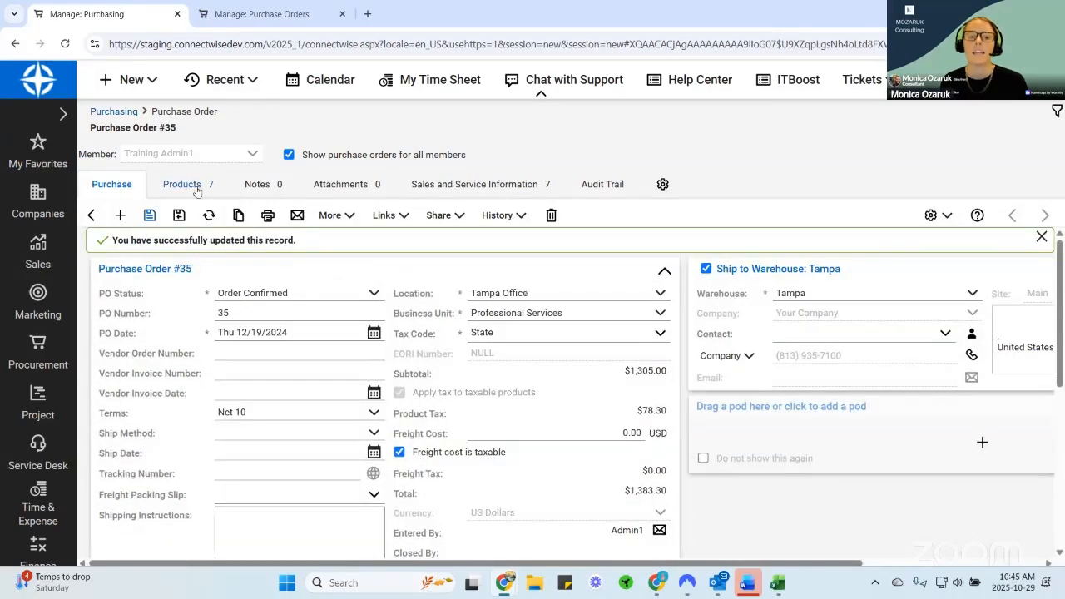
Receive all products on purchase order #35, including the freight lines, and confirm the receipt.
{"action": "left_click", "coordinate": [188, 185]}
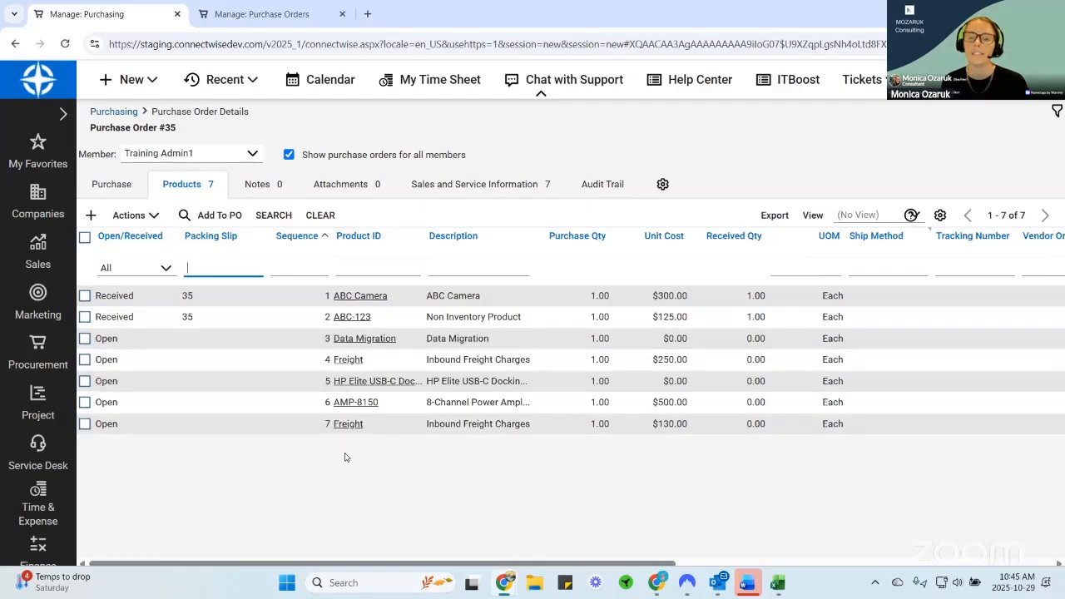
{"action": "left_click", "coordinate": [371, 426]}
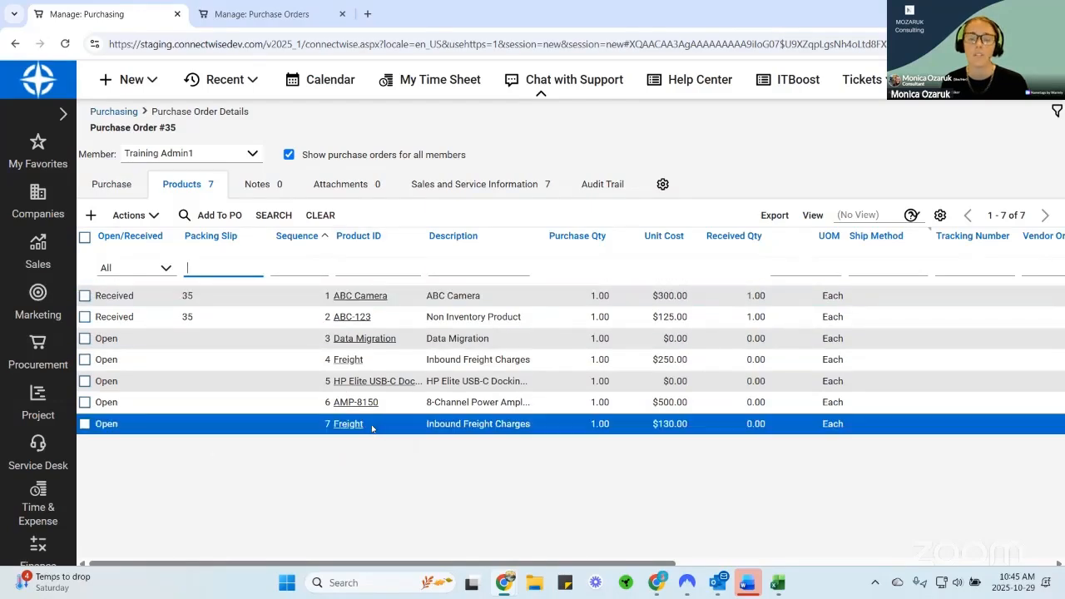
{"action": "left_click", "coordinate": [85, 238]}
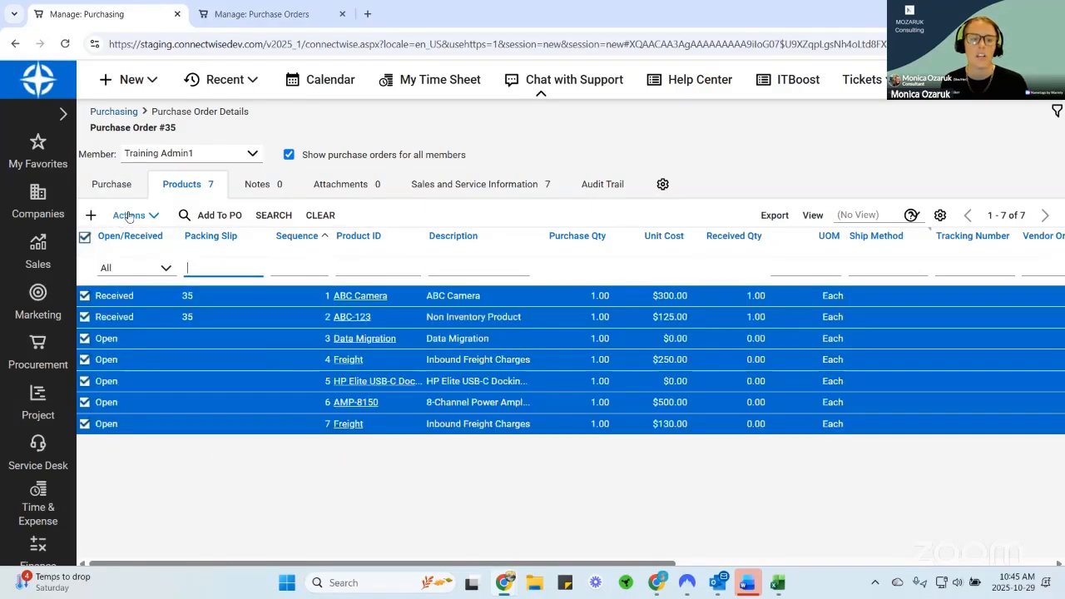
{"action": "left_click", "coordinate": [133, 215]}
{"action": "left_click", "coordinate": [153, 234]}
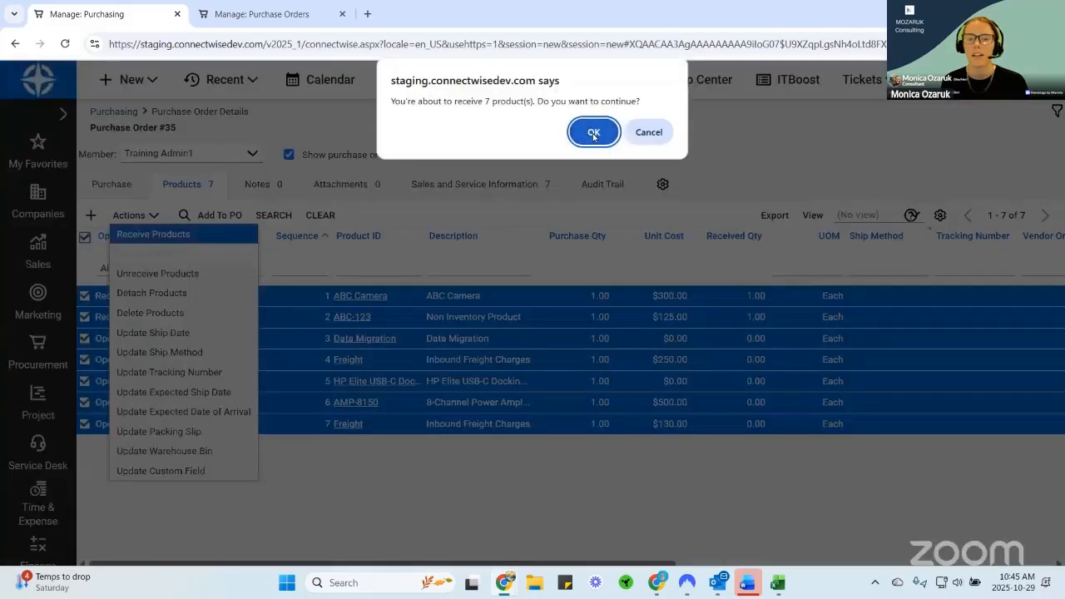
{"action": "left_click", "coordinate": [594, 125]}
{"action": "left_click", "coordinate": [366, 488]}
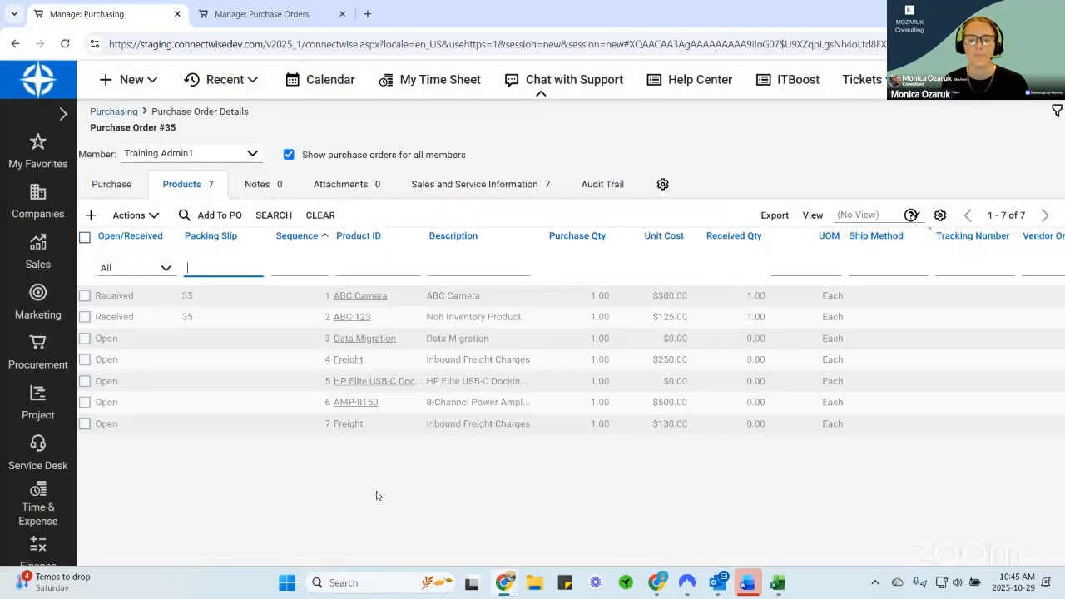
{"action": "left_click", "coordinate": [512, 425]}
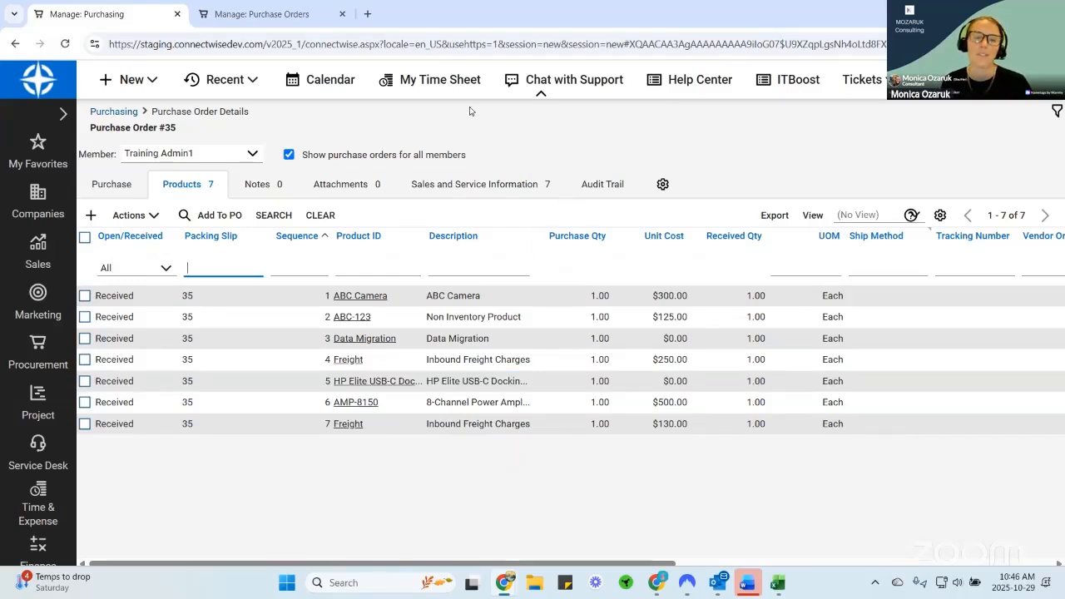
Return to the Purchasing list and remove the *freight product ID filter.
{"action": "left_click", "coordinate": [117, 113]}
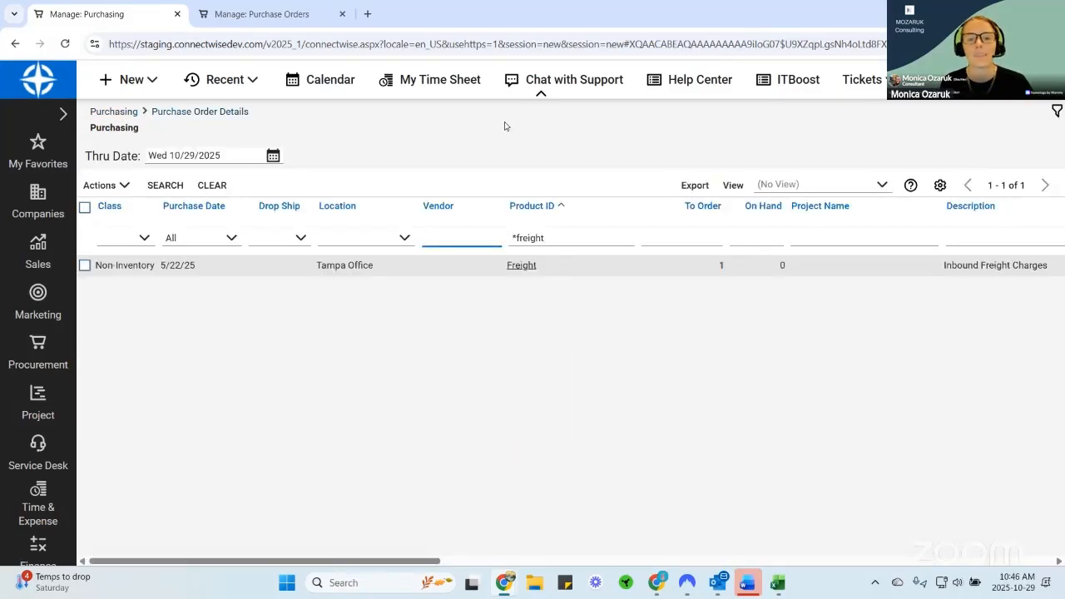
{"action": "triple_click", "coordinate": [573, 242]}
{"action": "key", "text": "BackSpace"}
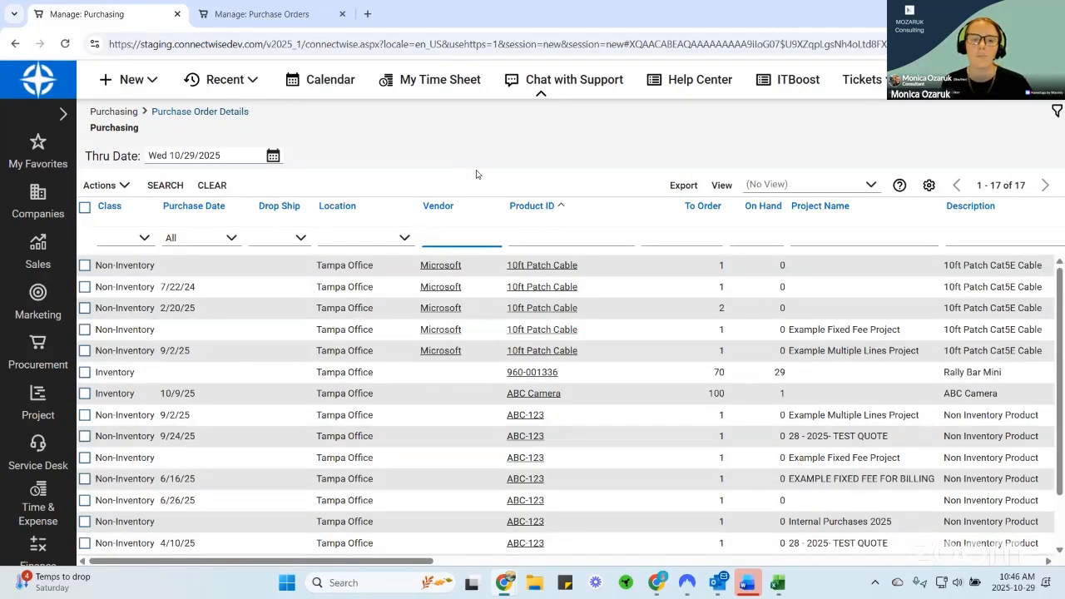
Open Purchasing Approvals and look through the products awaiting approval, their charge-to statuses and vendors.
{"action": "left_click", "coordinate": [40, 345]}
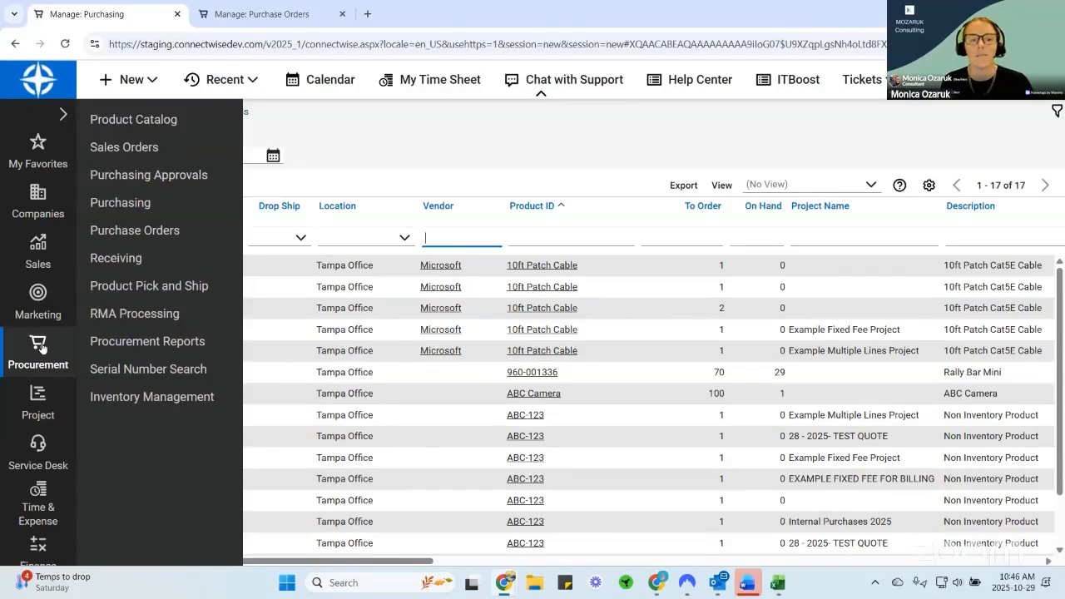
{"action": "left_click", "coordinate": [147, 177]}
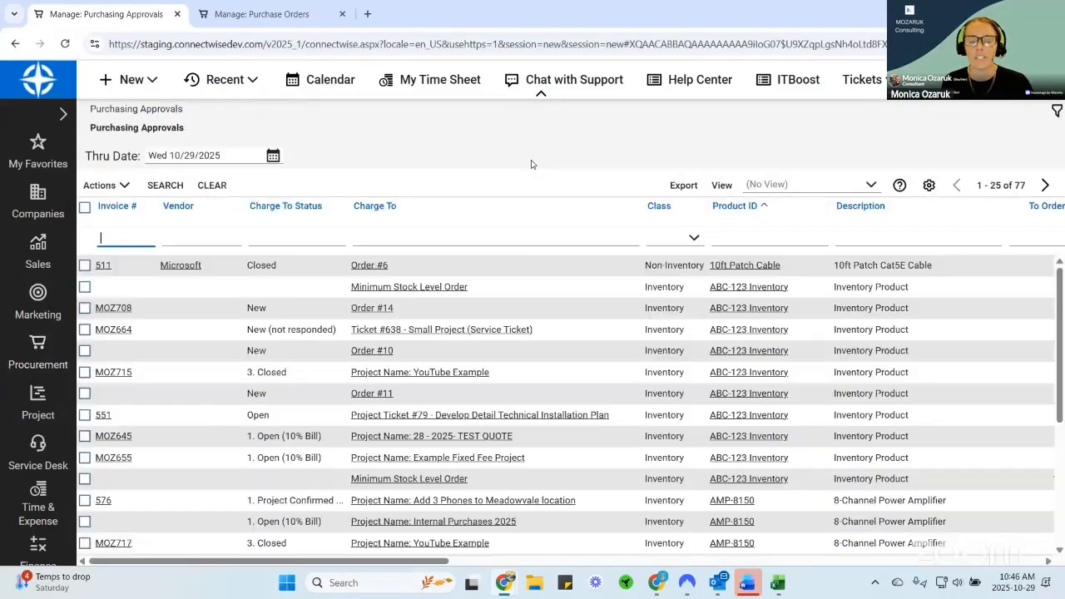
{"action": "scroll", "coordinate": [283, 258], "scroll_direction": "down", "scroll_amount": 3}
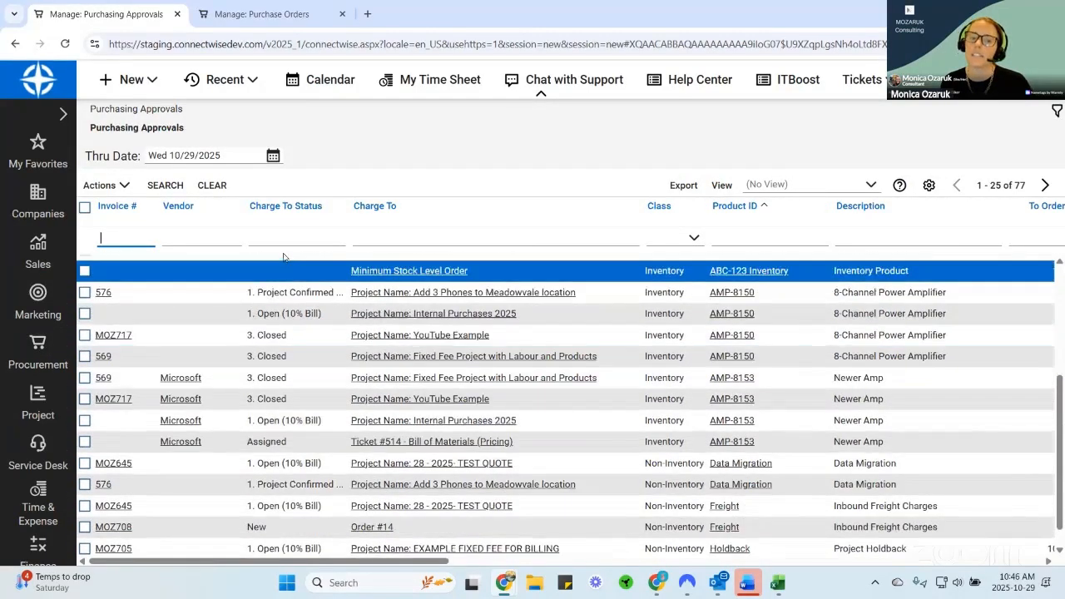
{"action": "scroll", "coordinate": [292, 296], "scroll_direction": "down", "scroll_amount": 1}
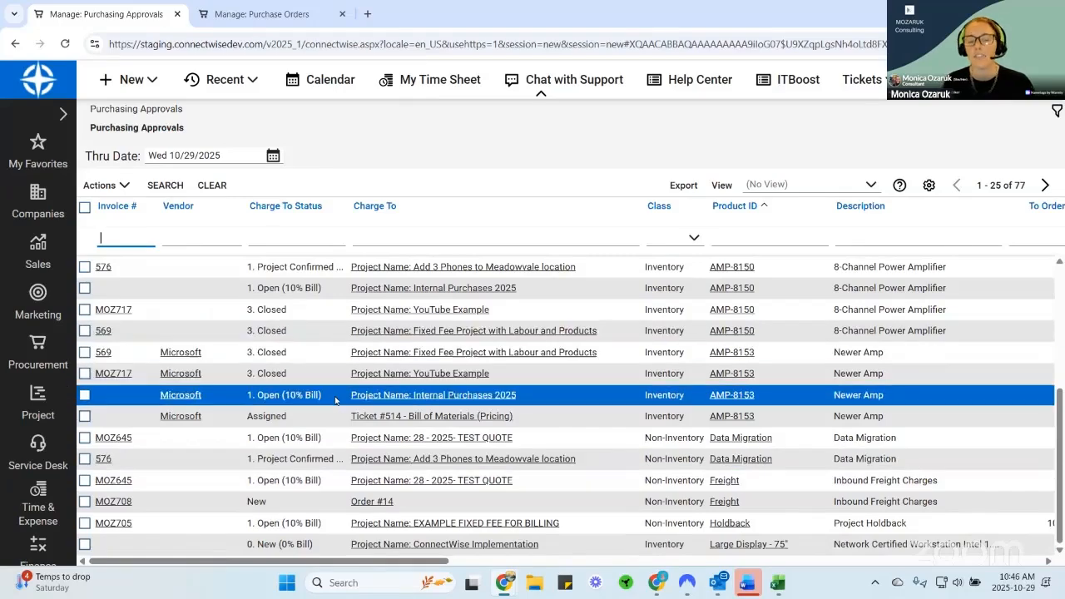
{"action": "scroll", "coordinate": [331, 385], "scroll_direction": "up", "scroll_amount": 3}
{"action": "scroll", "coordinate": [366, 395], "scroll_direction": "down", "scroll_amount": 1}
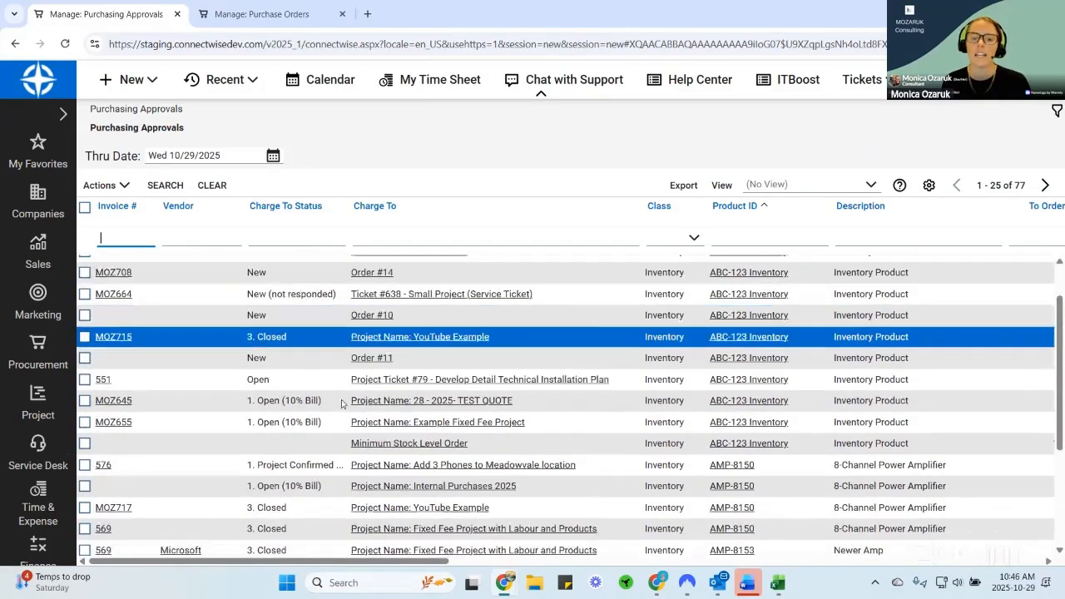
{"action": "scroll", "coordinate": [358, 399], "scroll_direction": "down", "scroll_amount": 3}
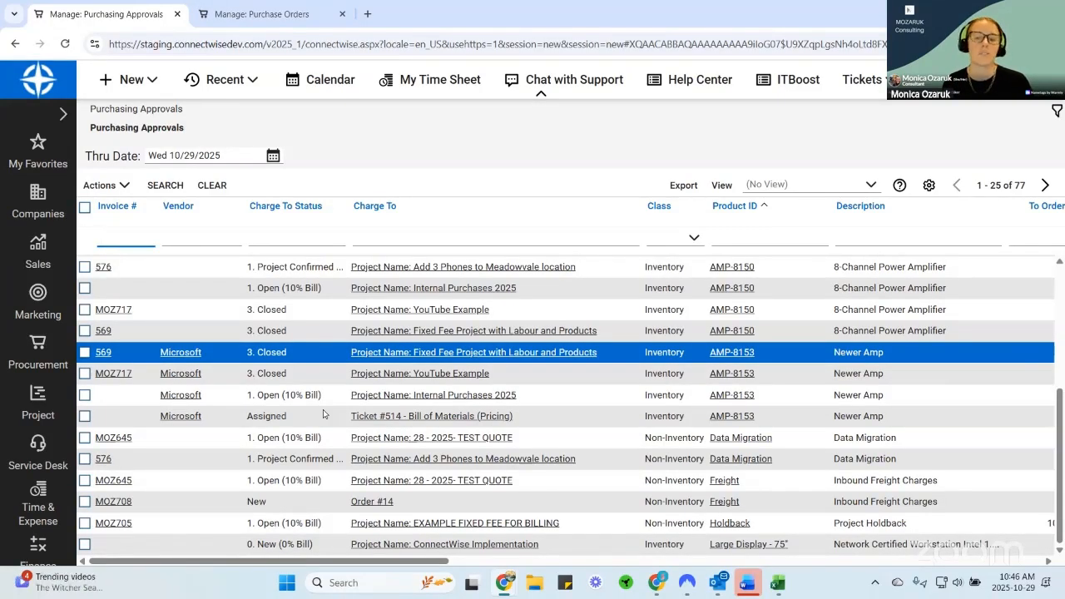
{"action": "scroll", "coordinate": [795, 446], "scroll_direction": "down", "scroll_amount": 1}
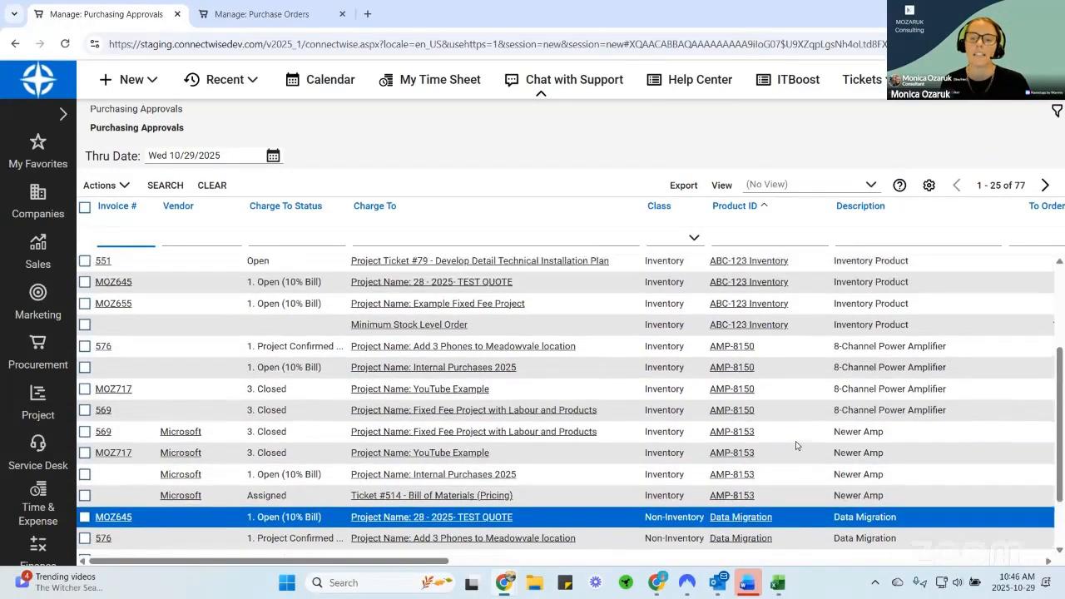
{"action": "scroll", "coordinate": [795, 446], "scroll_direction": "up", "scroll_amount": 2}
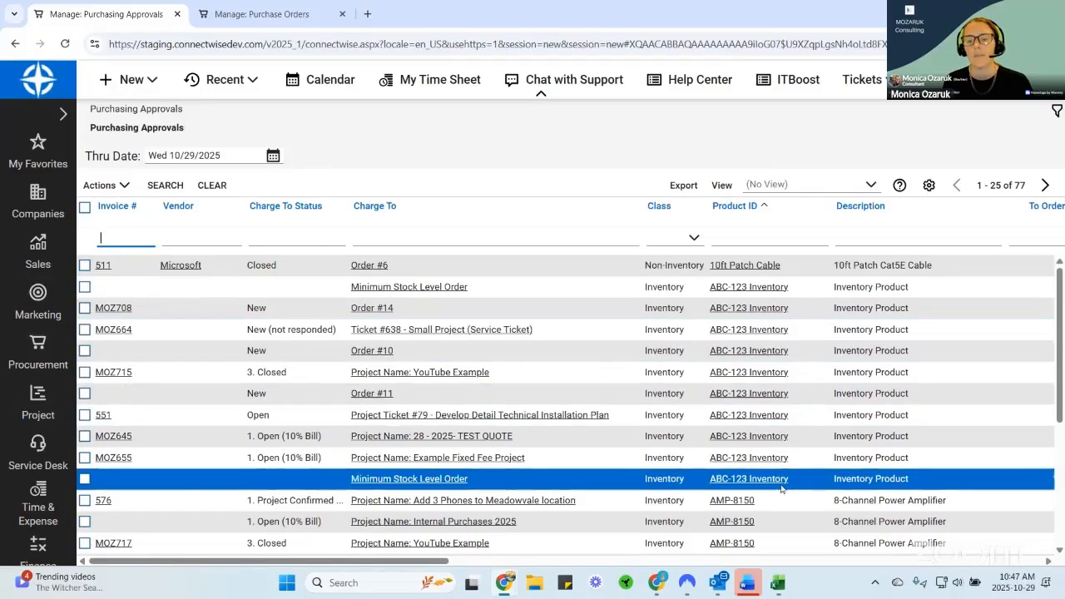
{"action": "scroll", "coordinate": [780, 454], "scroll_direction": "down", "scroll_amount": 2}
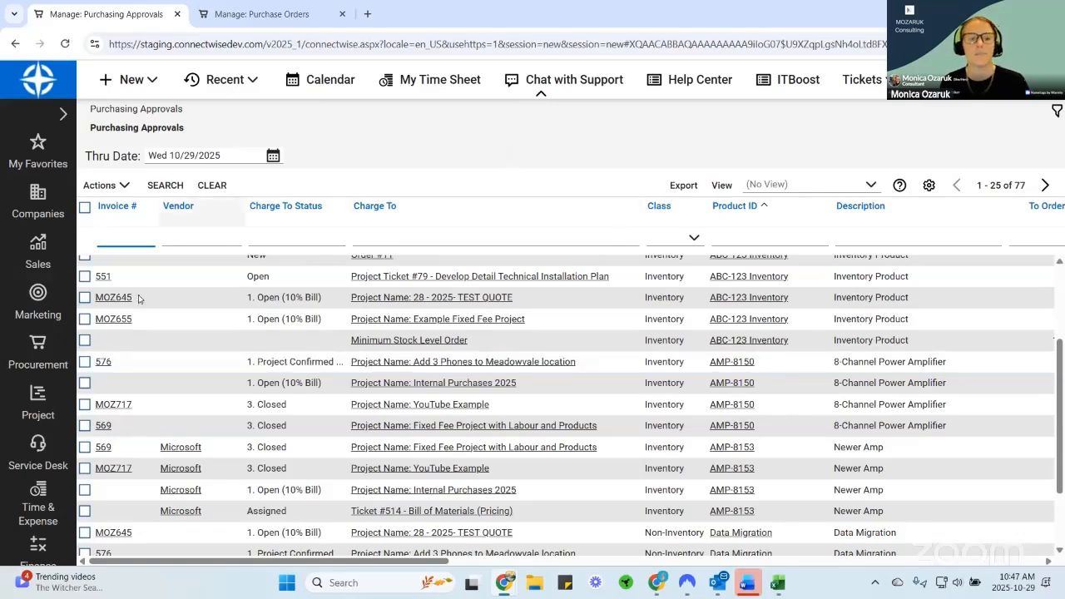
Revisit the Purchasing list, and open the Purchase Orders list.
{"action": "left_click", "coordinate": [35, 350]}
{"action": "left_click", "coordinate": [120, 202]}
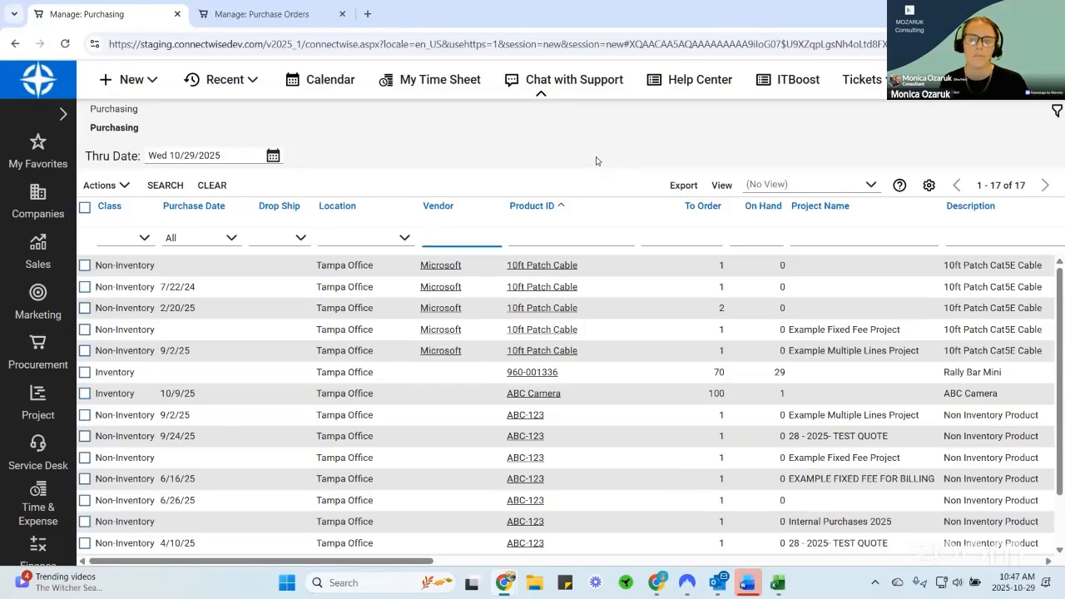
{"action": "left_click", "coordinate": [48, 348]}
{"action": "left_click", "coordinate": [165, 231]}
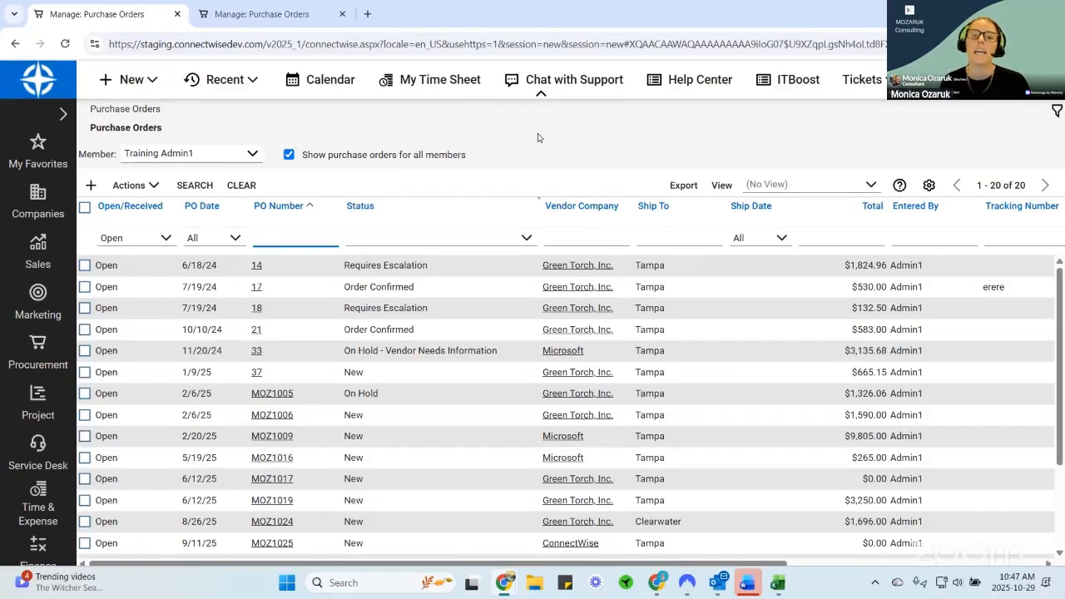
Look through the open purchase orders and view the status options for MOZ1006 without choosing one.
{"action": "scroll", "coordinate": [458, 344], "scroll_direction": "down", "scroll_amount": 1}
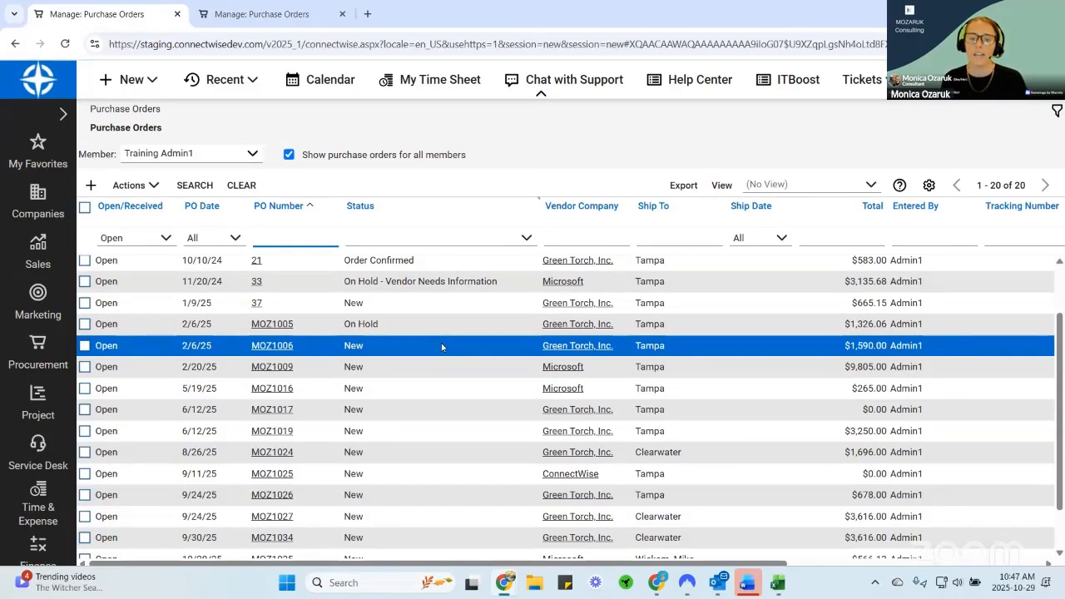
{"action": "left_click", "coordinate": [441, 344]}
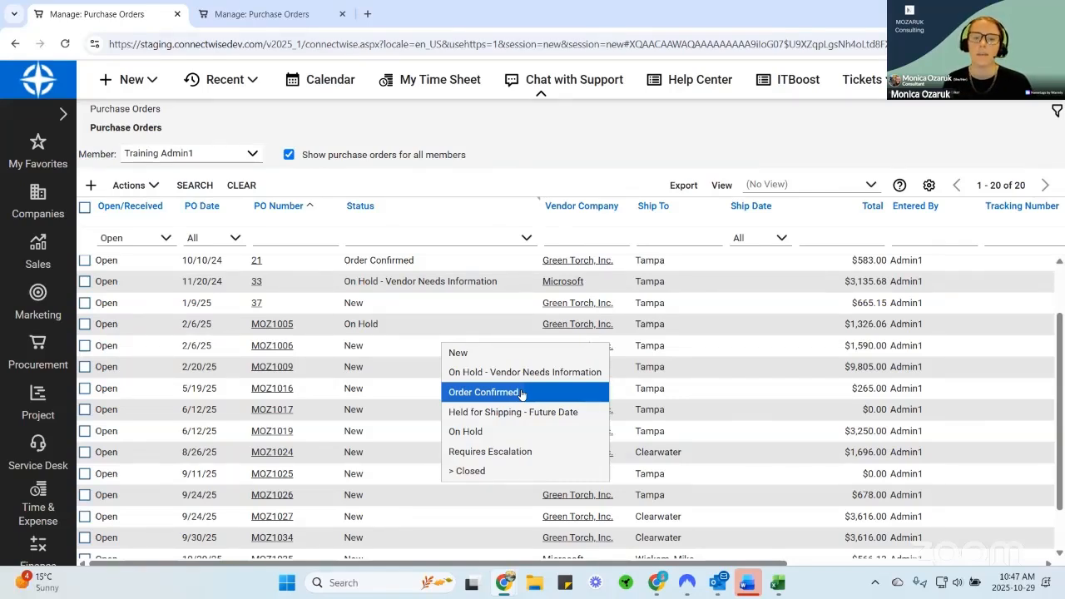
{"action": "left_click", "coordinate": [529, 176]}
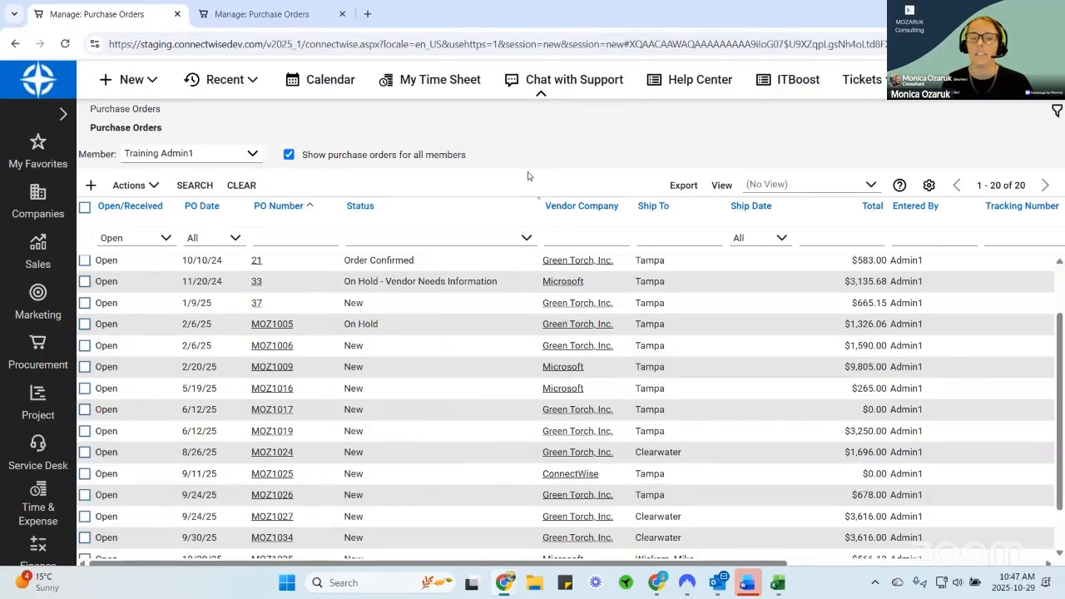
{"action": "scroll", "coordinate": [481, 297], "scroll_direction": "down", "scroll_amount": 2}
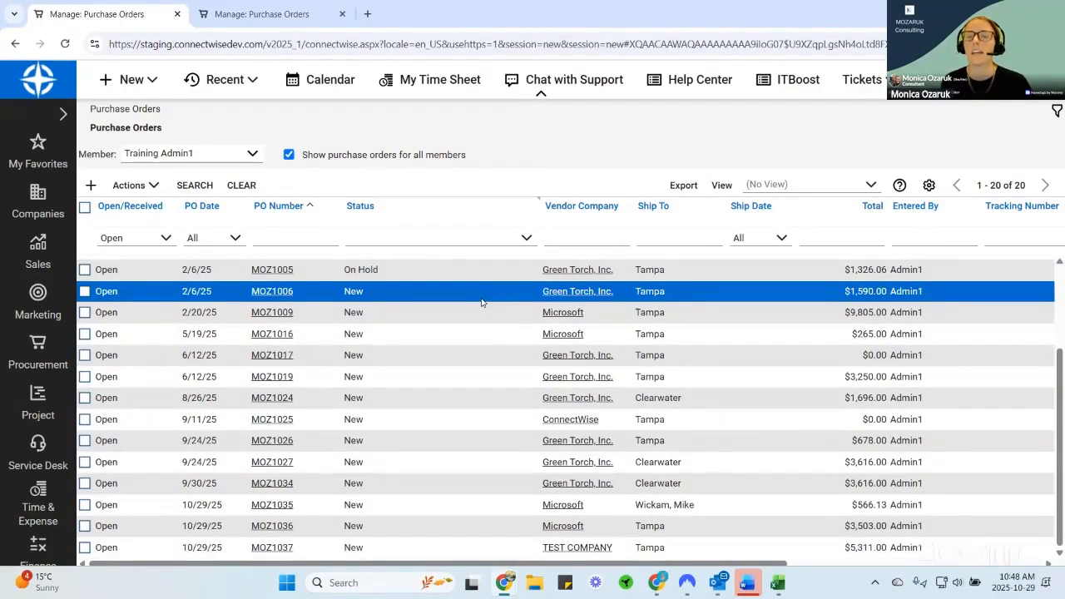
Open the Receiving list, and revisit the Purchasing list to look through the products still to order.
{"action": "scroll", "coordinate": [483, 304], "scroll_direction": "up", "scroll_amount": 4}
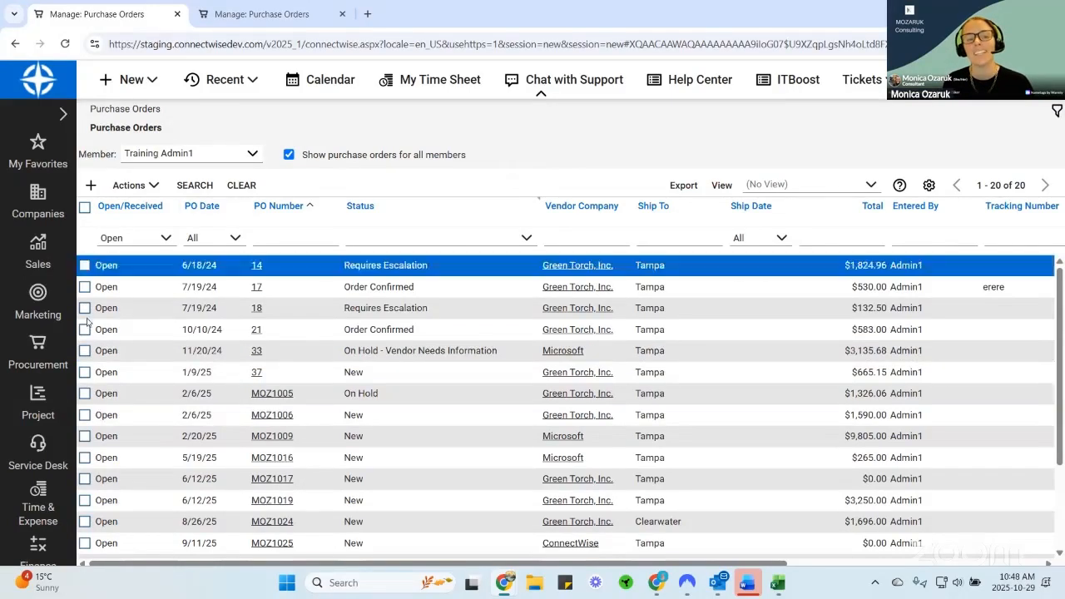
{"action": "left_click", "coordinate": [42, 348]}
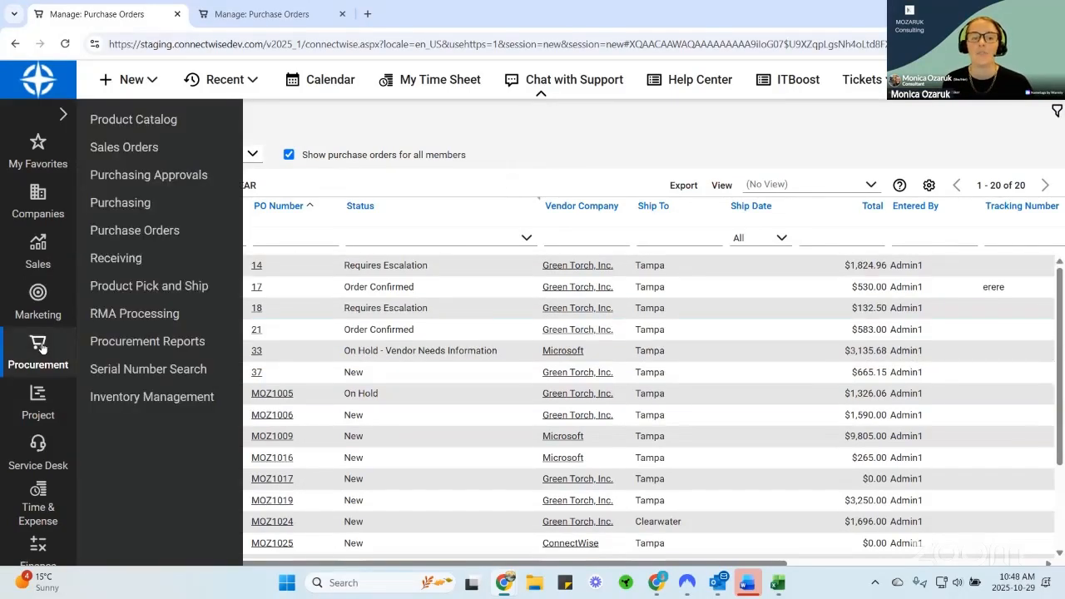
{"action": "left_click", "coordinate": [166, 261]}
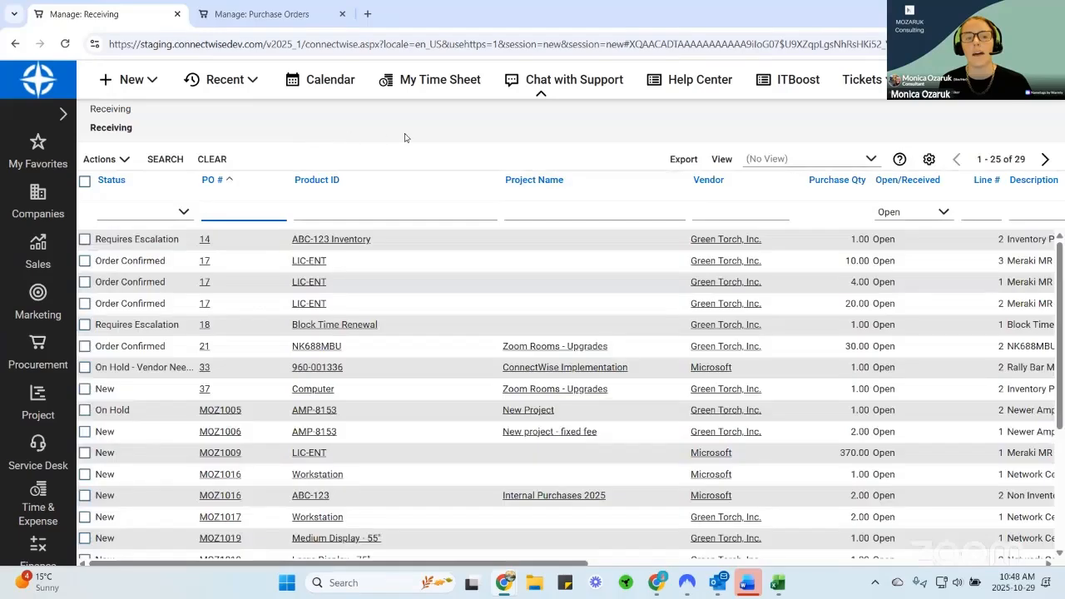
{"action": "mouse_move", "coordinate": [43, 346]}
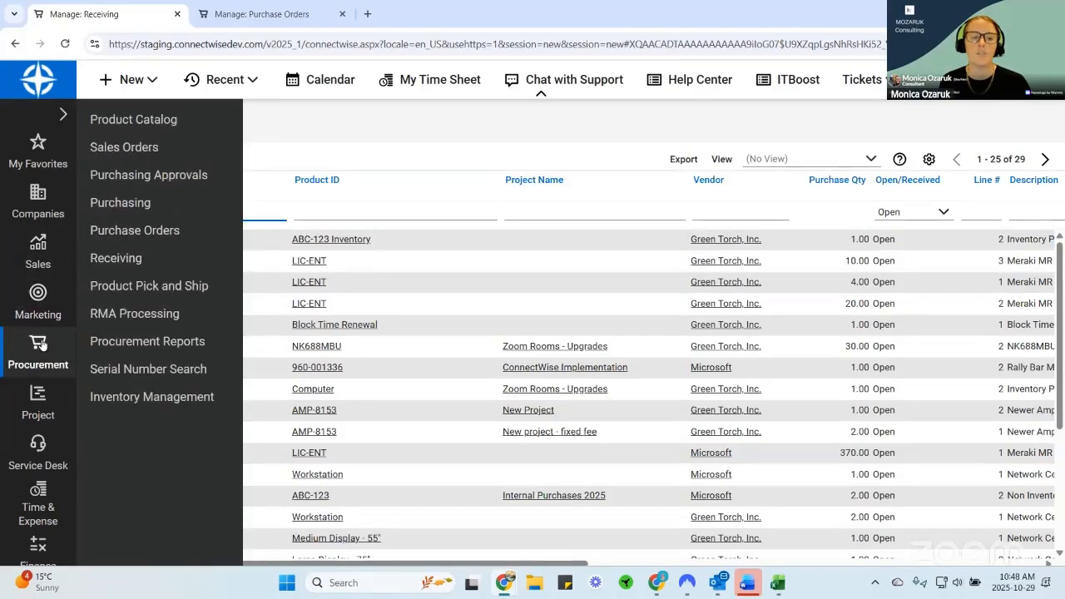
{"action": "left_click", "coordinate": [142, 203]}
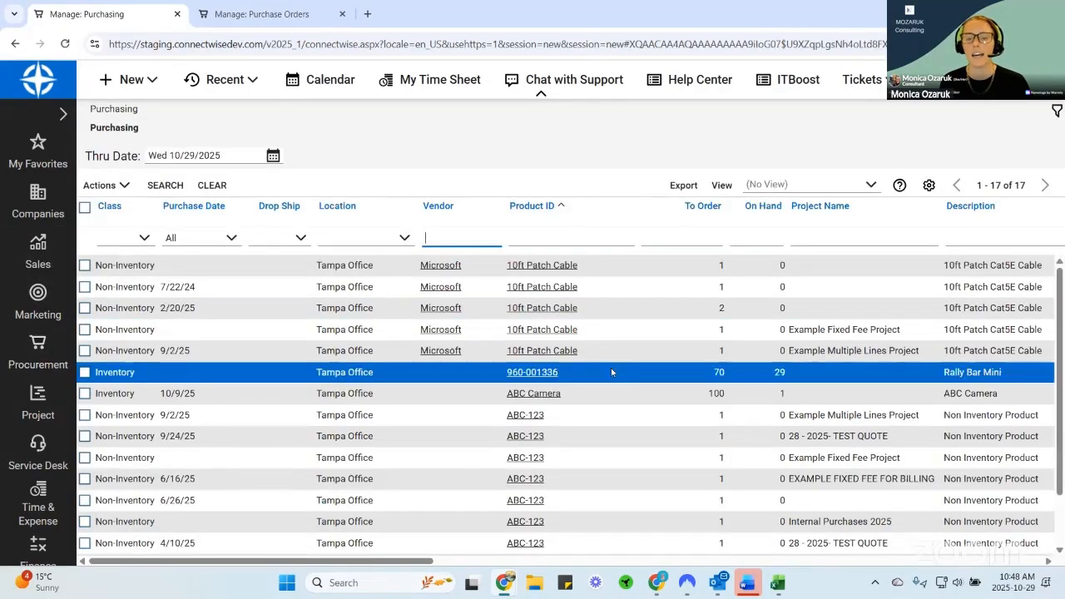
{"action": "scroll", "coordinate": [614, 415], "scroll_direction": "down", "scroll_amount": 1}
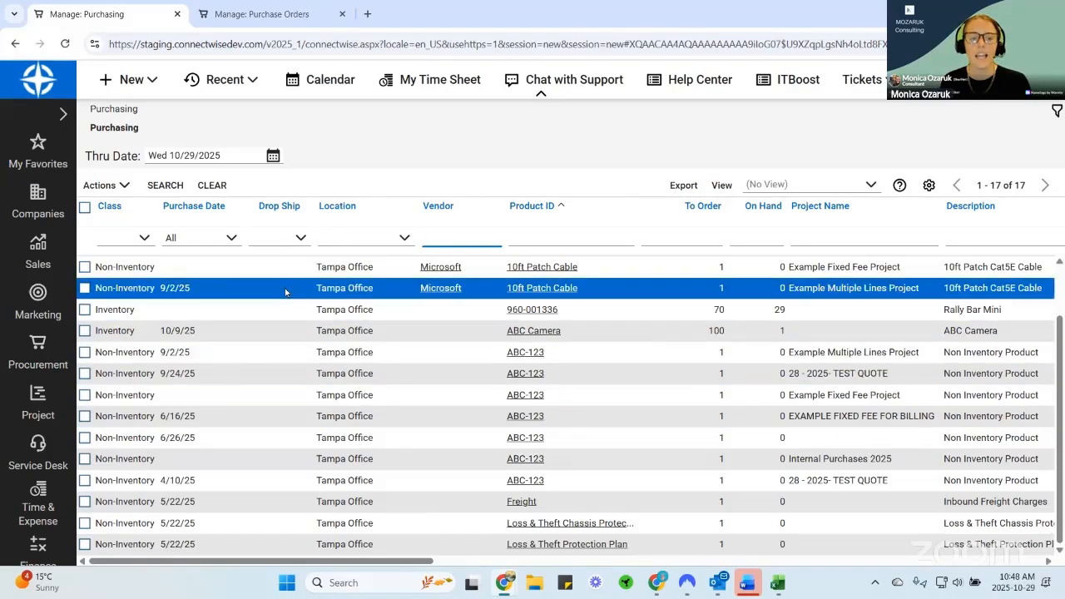
Open the Product Pick and Ship list showing the products not yet shipped.
{"action": "left_click", "coordinate": [38, 345]}
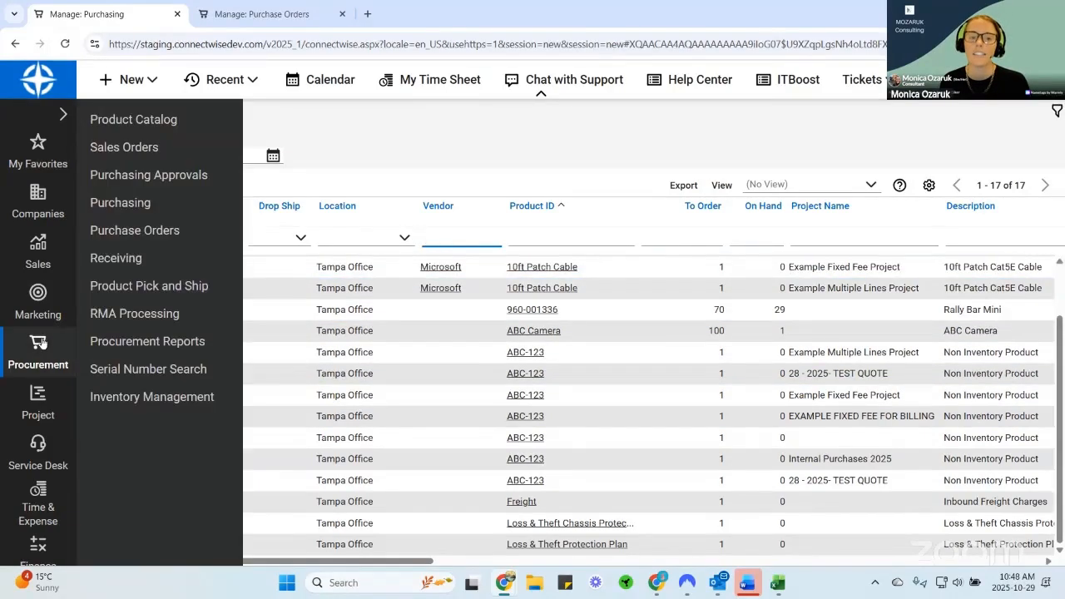
{"action": "left_click", "coordinate": [176, 288]}
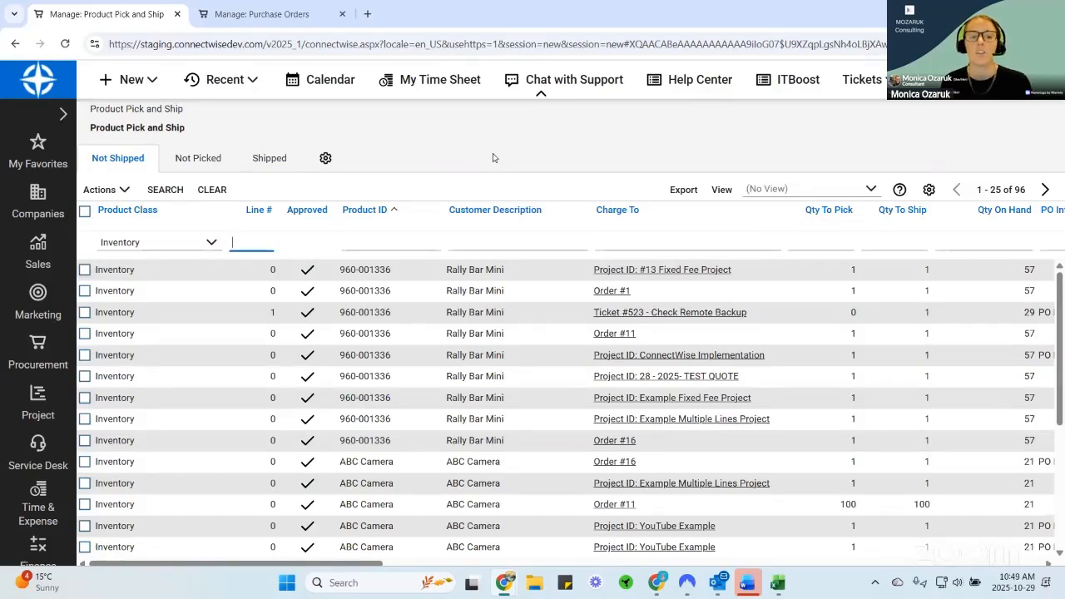
{"action": "left_click", "coordinate": [45, 344]}
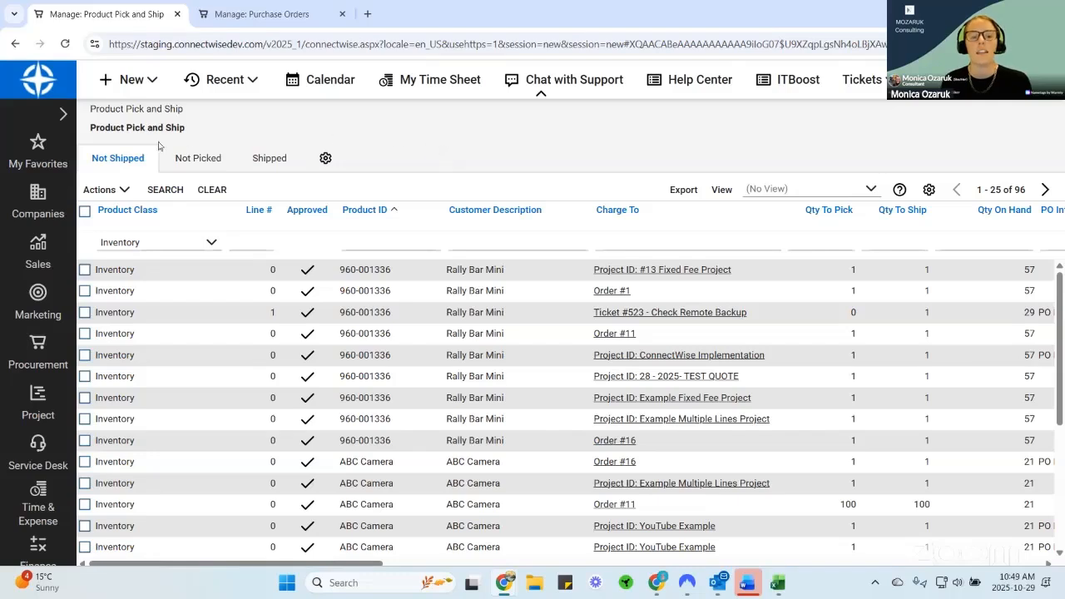
{"action": "left_click", "coordinate": [37, 351]}
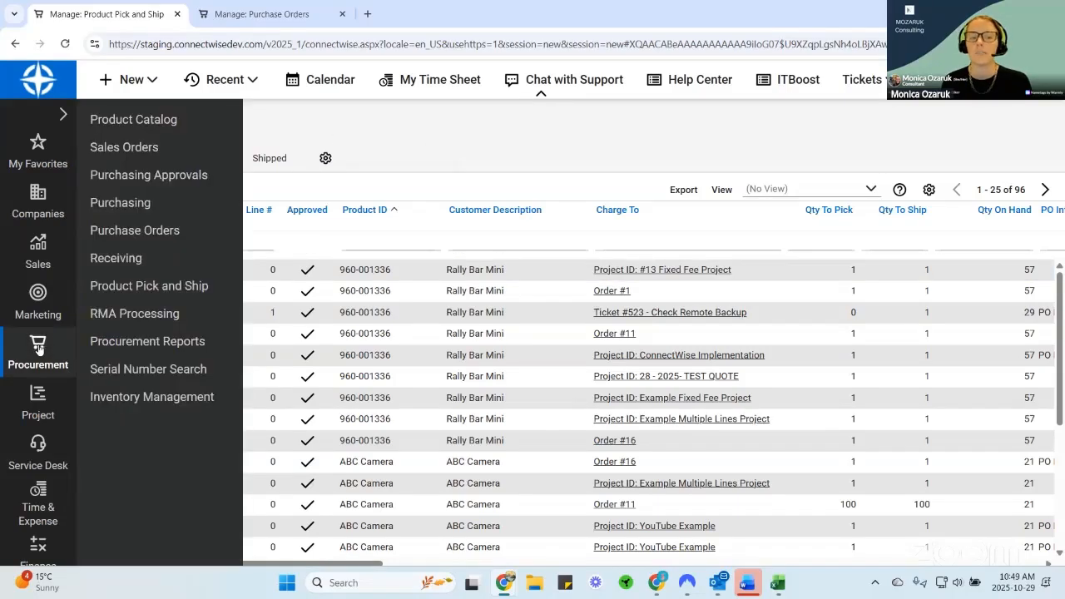
{"action": "left_click", "coordinate": [108, 293]}
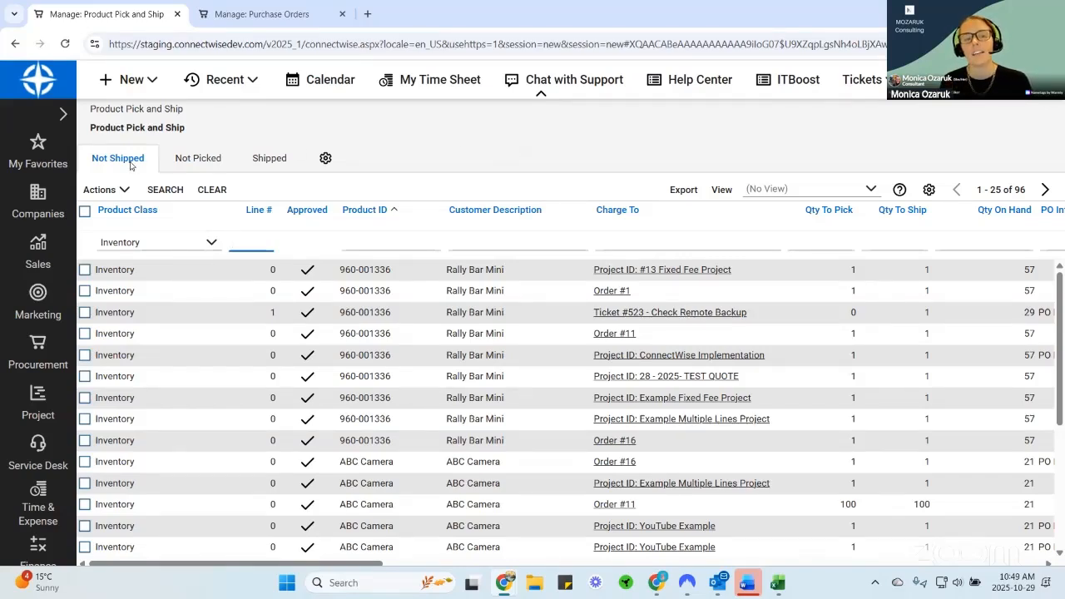
Move the Not Shipped tab behind Not Picked and back to first place.
{"action": "left_click_drag", "start_coordinate": [130, 164], "coordinate": [195, 162]}
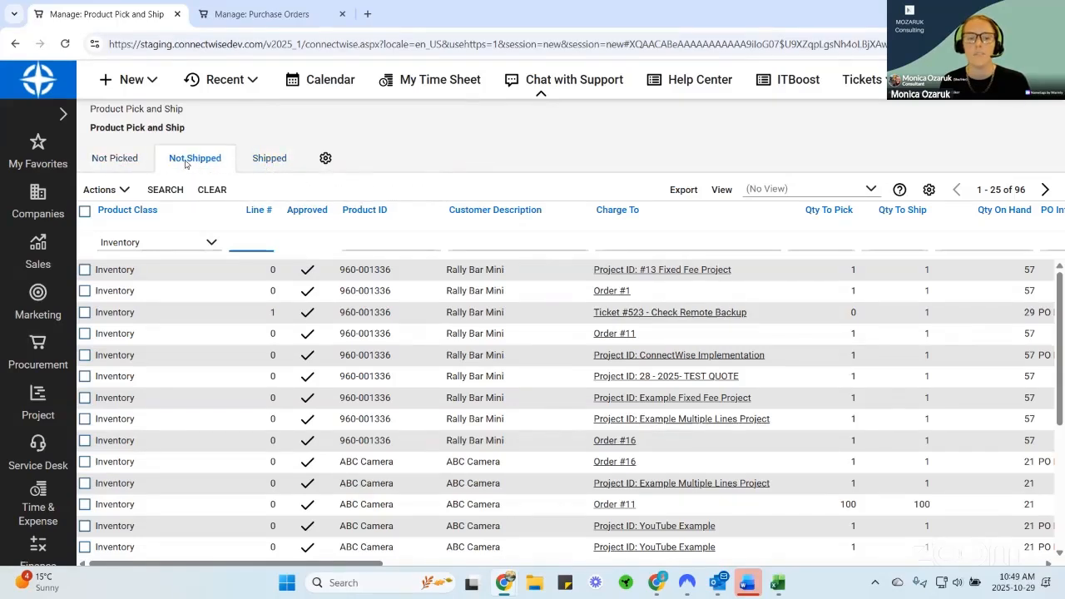
{"action": "left_click_drag", "start_coordinate": [202, 162], "coordinate": [98, 164]}
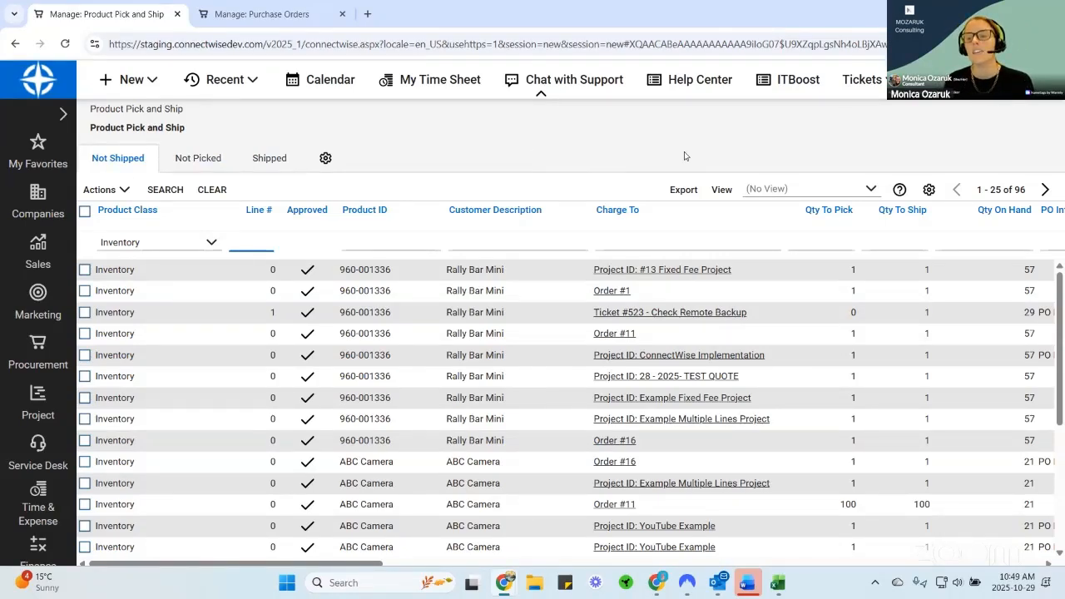
{"action": "left_click", "coordinate": [826, 264]}
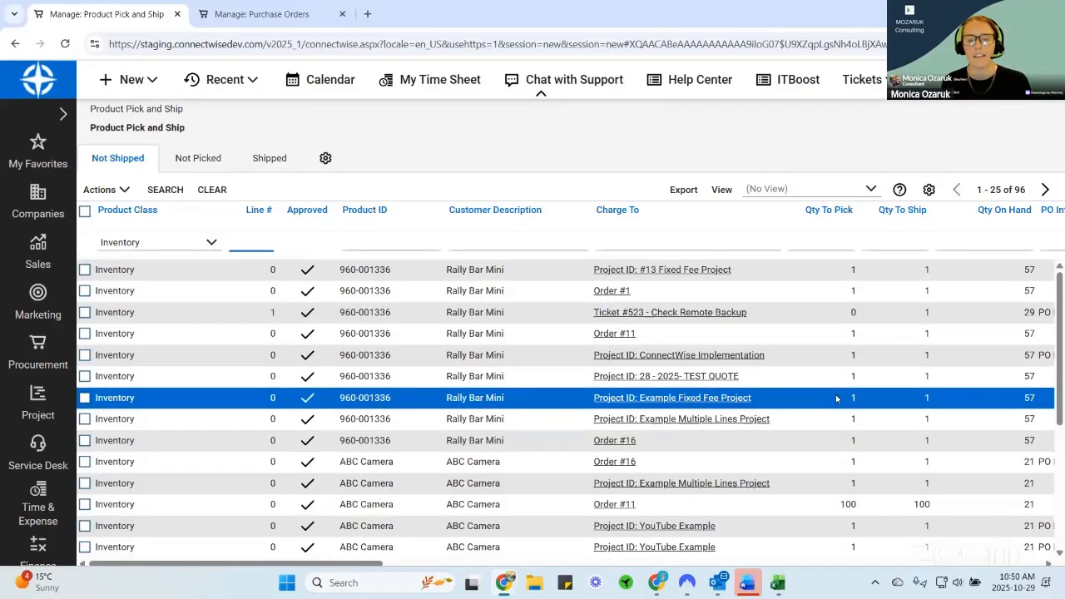
Filter the not-shipped products by the customer description "rally" and enlarge the page display.
{"action": "left_click", "coordinate": [544, 241]}
{"action": "type", "text": "ral"}
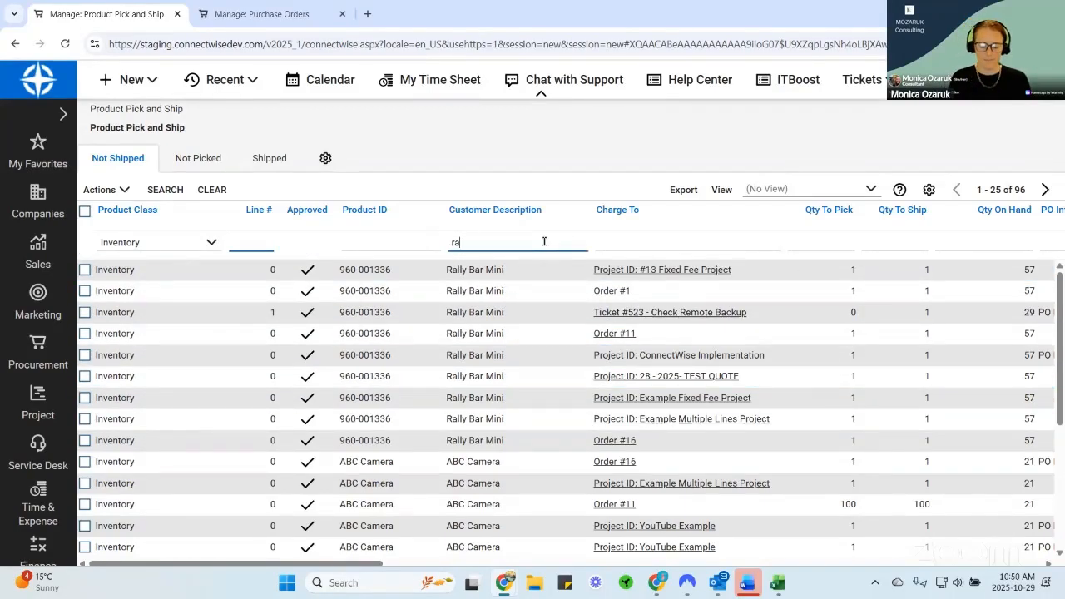
{"action": "type", "text": "ly"}
{"action": "key", "text": "Return"}
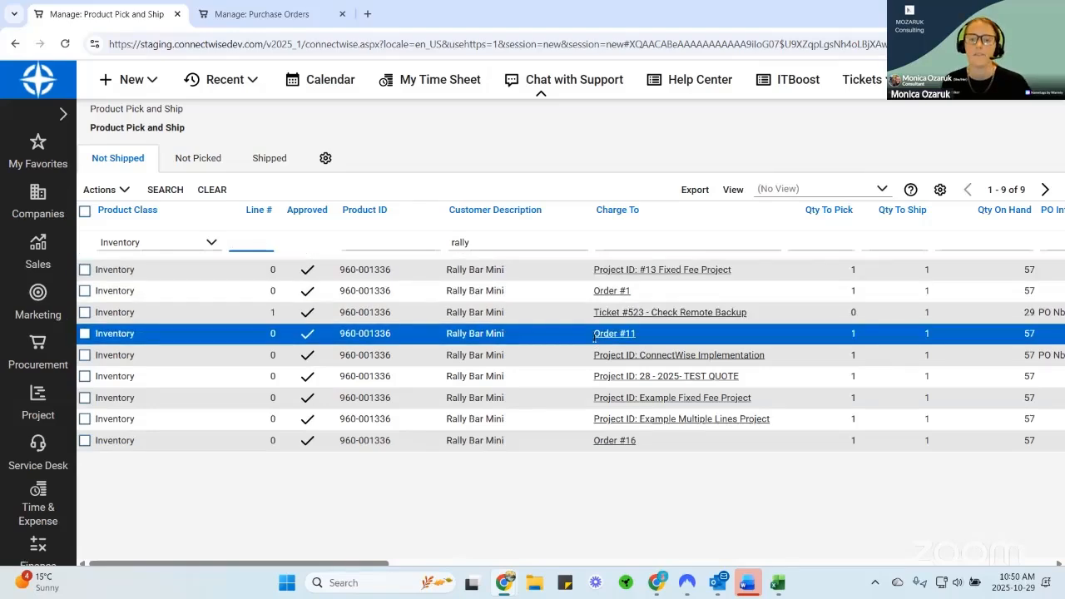
{"action": "key", "text": "ctrl+plus"}
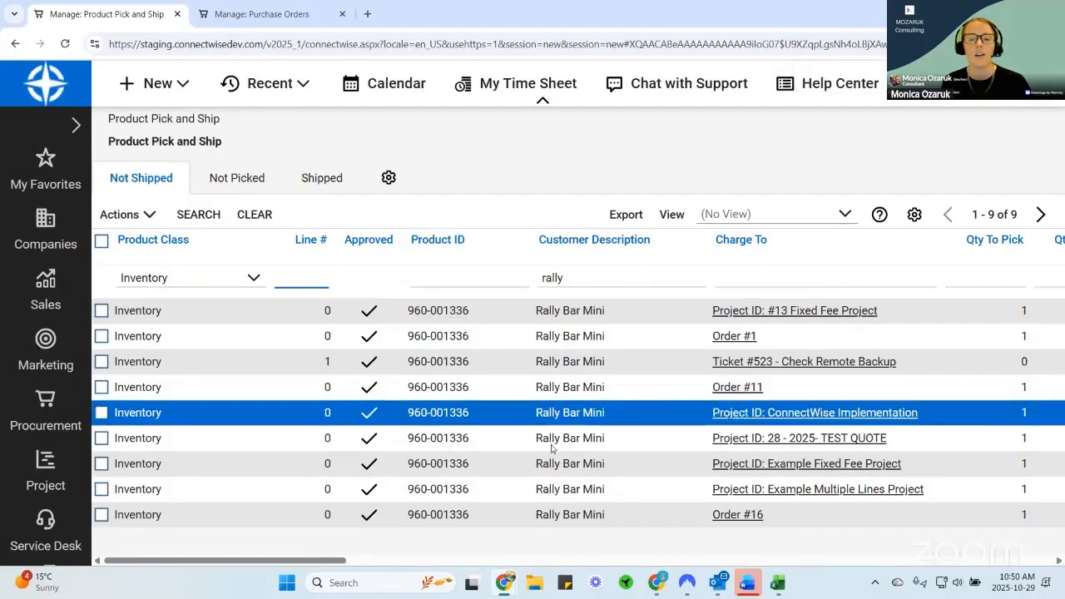
Review the Rally Bar Mini quantities to pick, to ship and on hand, and sort the list by Qty To Pick in descending order.
{"action": "left_click_drag", "start_coordinate": [325, 556], "coordinate": [427, 557]}
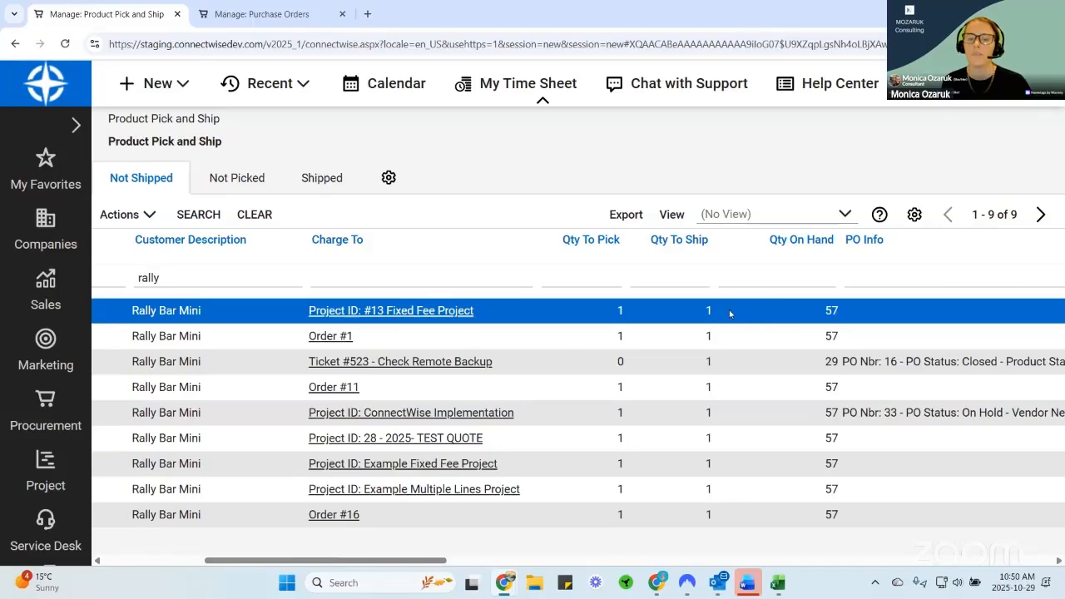
{"action": "left_click_drag", "start_coordinate": [288, 563], "coordinate": [188, 565]}
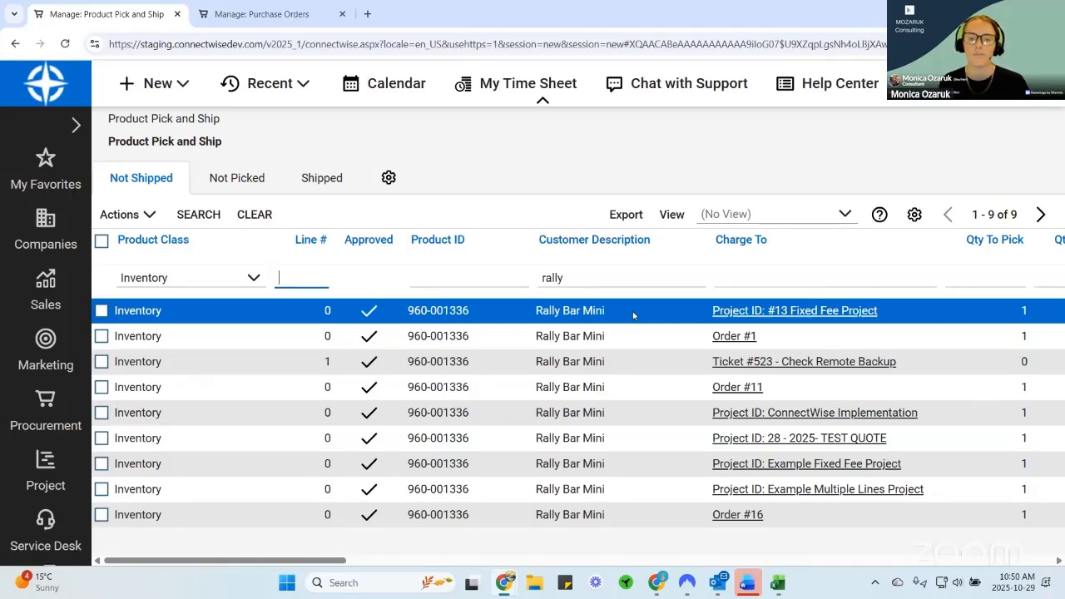
{"action": "left_click_drag", "start_coordinate": [343, 560], "coordinate": [420, 561]}
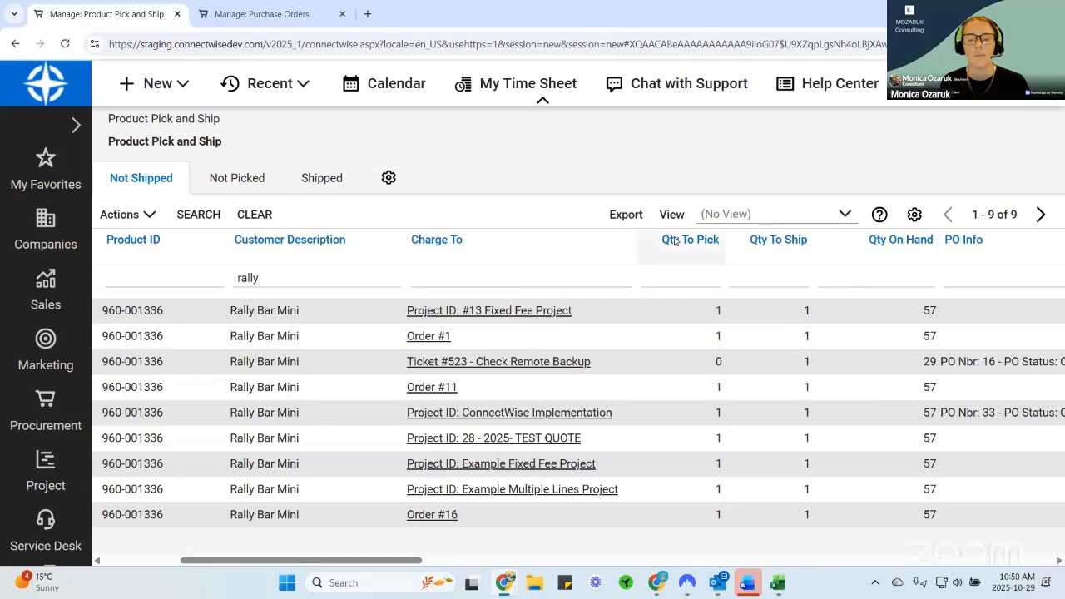
{"action": "scroll", "coordinate": [674, 244], "scroll_direction": "left", "scroll_amount": 5}
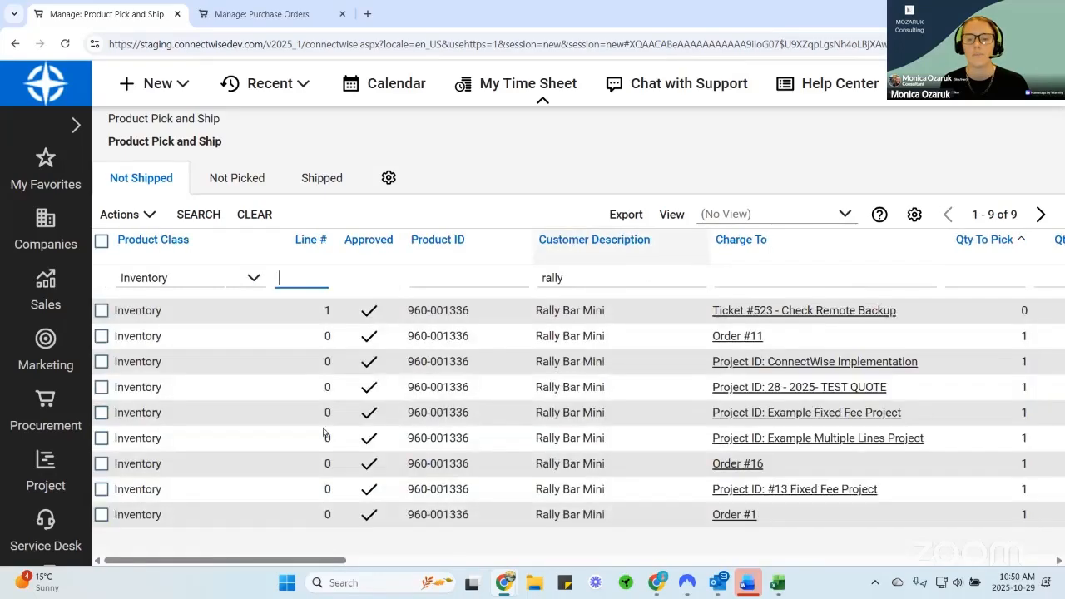
{"action": "scroll", "coordinate": [395, 551], "scroll_direction": "right", "scroll_amount": 5}
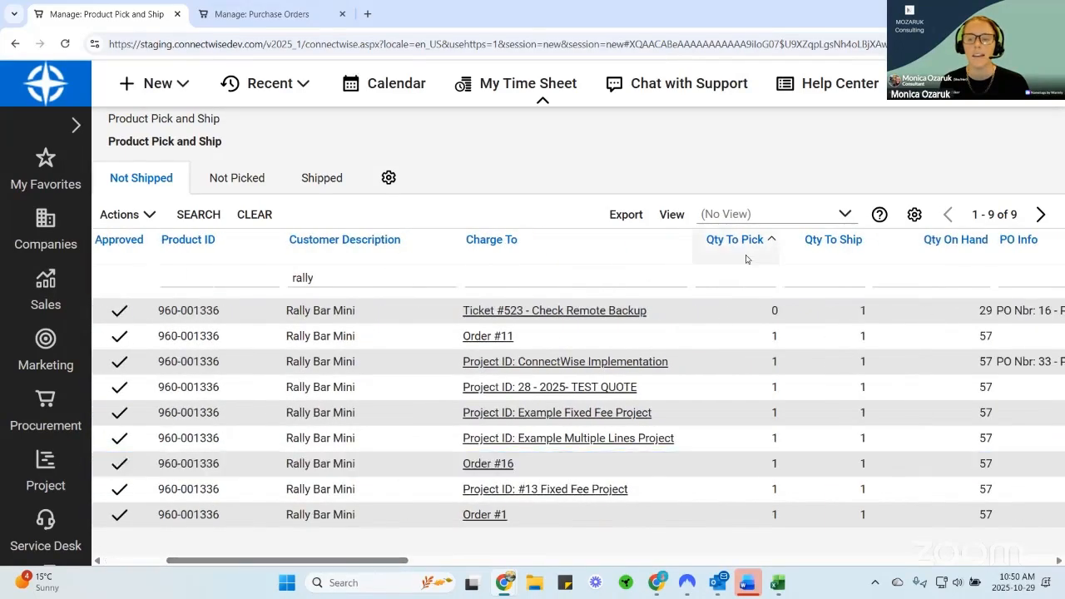
{"action": "scroll", "coordinate": [333, 551], "scroll_direction": "left", "scroll_amount": 5}
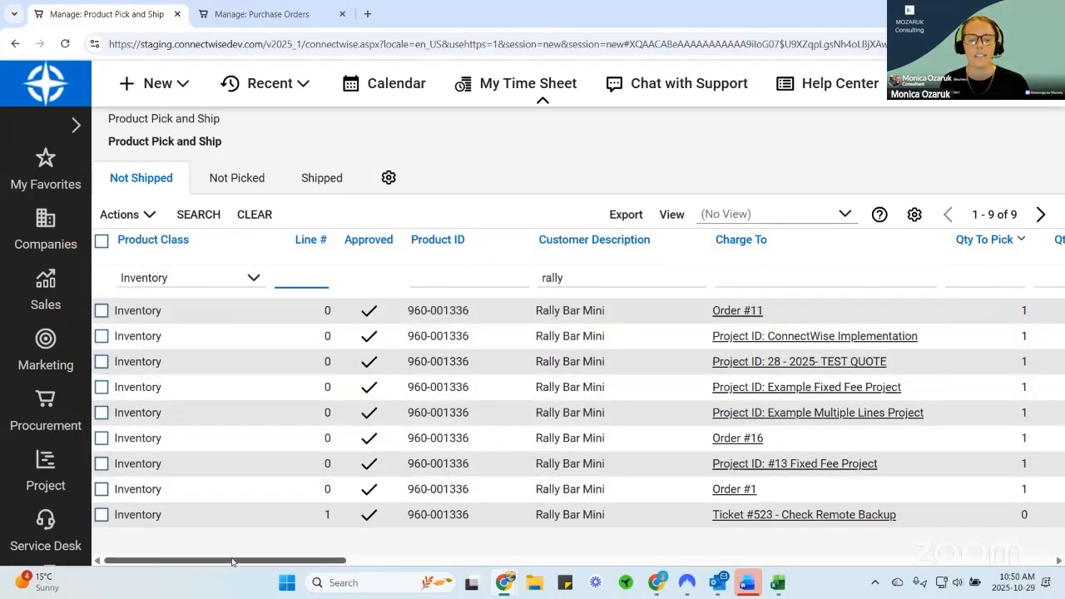
{"action": "scroll", "coordinate": [232, 554], "scroll_direction": "right", "scroll_amount": 5}
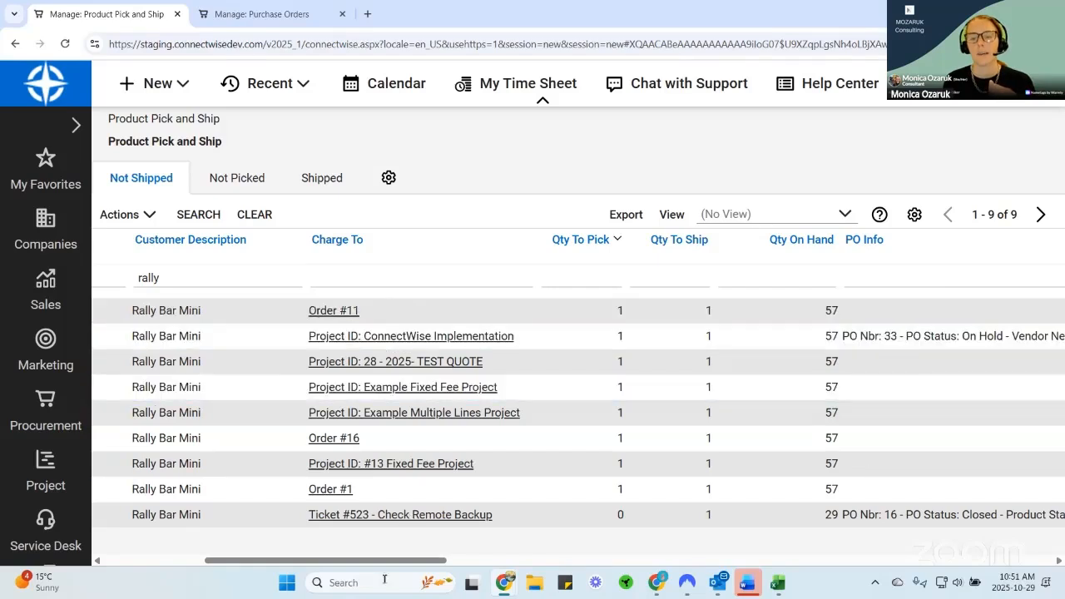
Pick the Rally Bar Mini charged to Order #11 from the Clearwater warehouse and save the shipment information.
{"action": "left_click_drag", "start_coordinate": [384, 566], "coordinate": [250, 567]}
{"action": "left_click", "coordinate": [101, 311]}
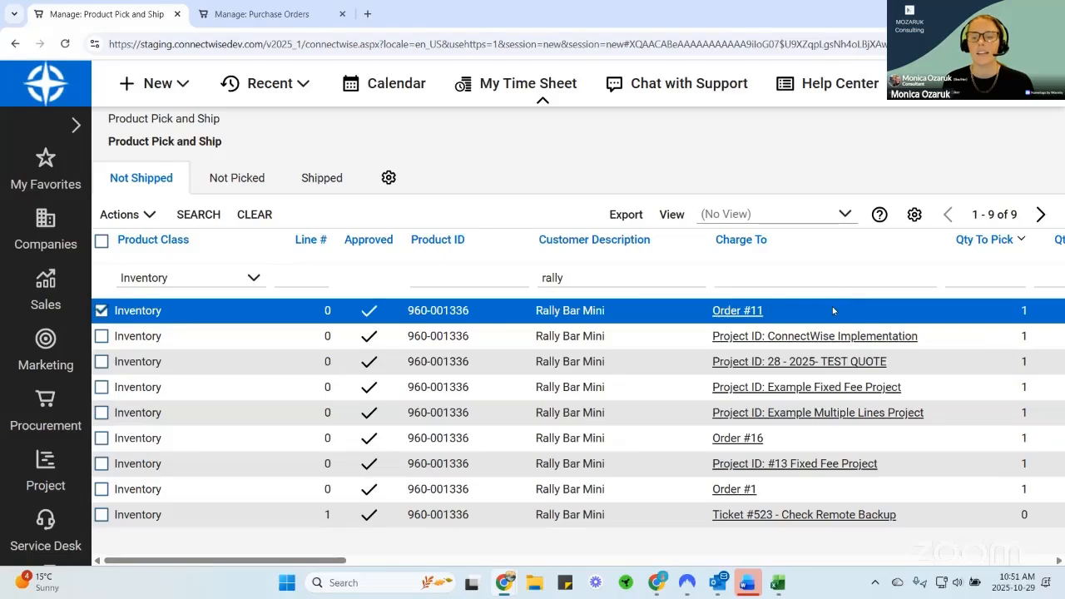
{"action": "left_click", "coordinate": [145, 215]}
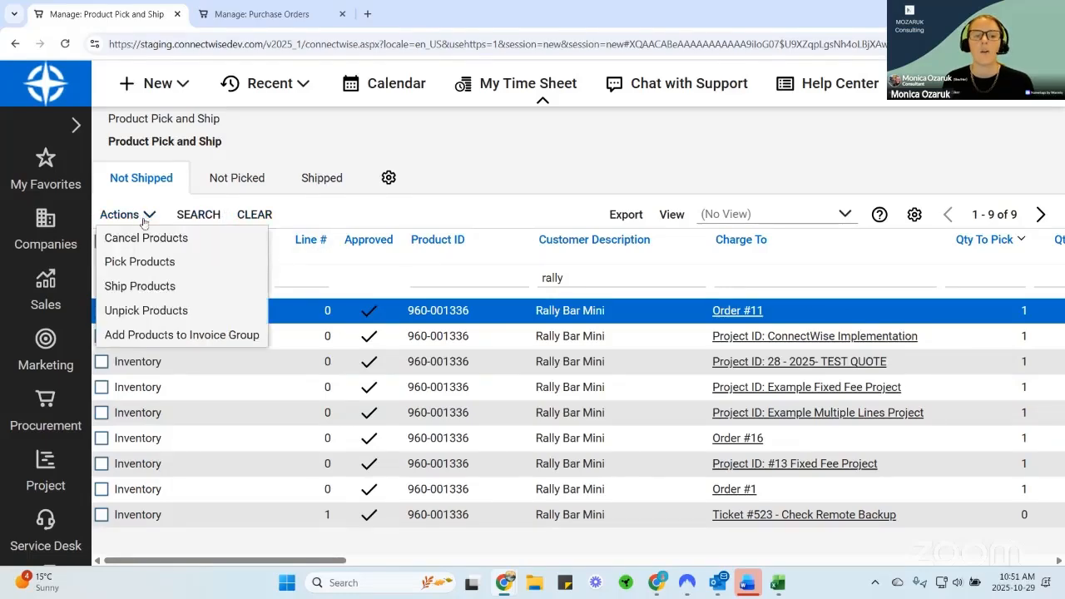
{"action": "left_click", "coordinate": [139, 262]}
{"action": "left_click", "coordinate": [594, 131]}
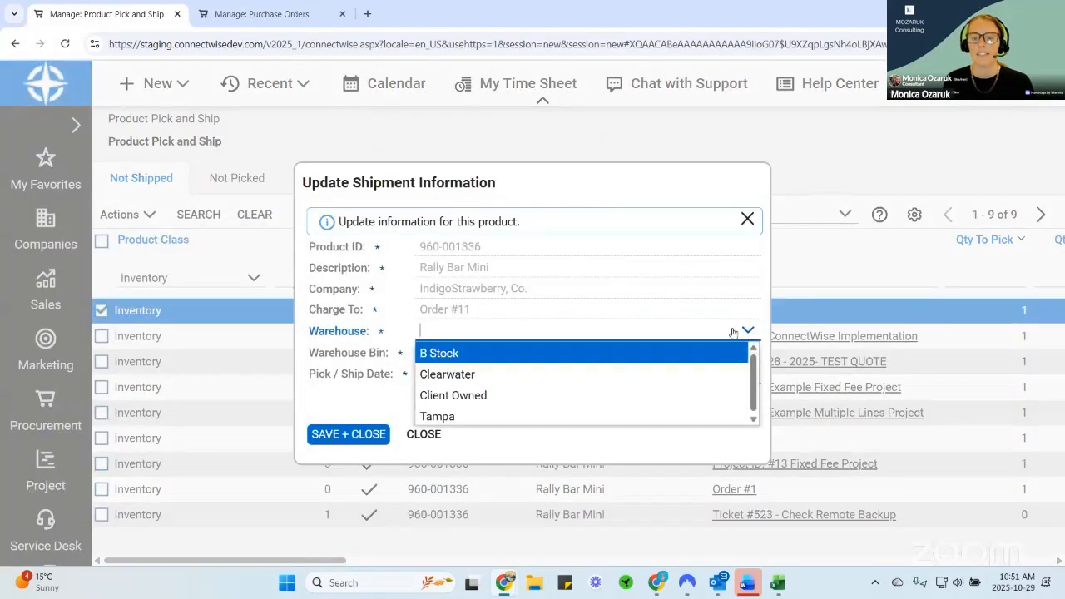
{"action": "left_click", "coordinate": [748, 330]}
{"action": "left_click", "coordinate": [553, 374]}
{"action": "left_click", "coordinate": [346, 436]}
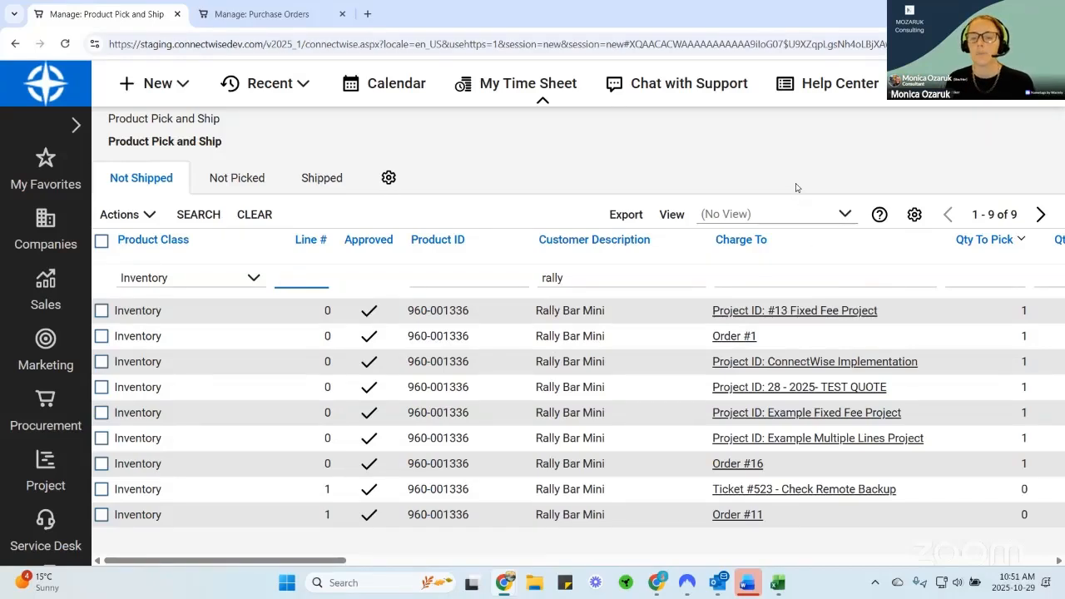
Check the quantities to pick, to ship and on hand for Order #11 against the other Rally Bar Mini lines.
{"action": "left_click_drag", "start_coordinate": [339, 563], "coordinate": [403, 563]}
{"action": "left_click", "coordinate": [525, 515]}
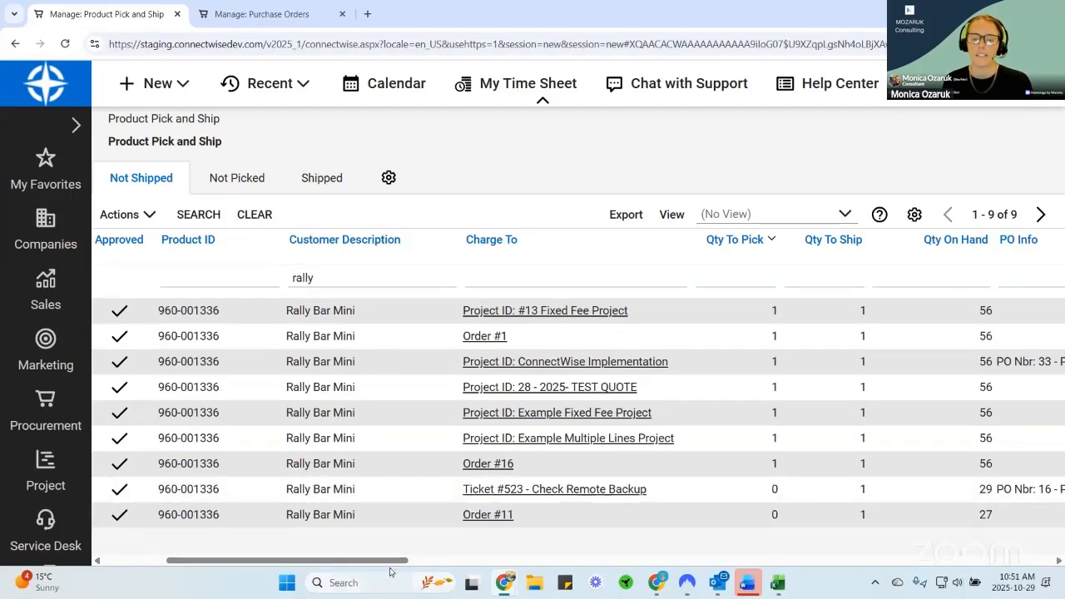
{"action": "left_click_drag", "start_coordinate": [385, 563], "coordinate": [421, 568]}
{"action": "left_click", "coordinate": [586, 439]}
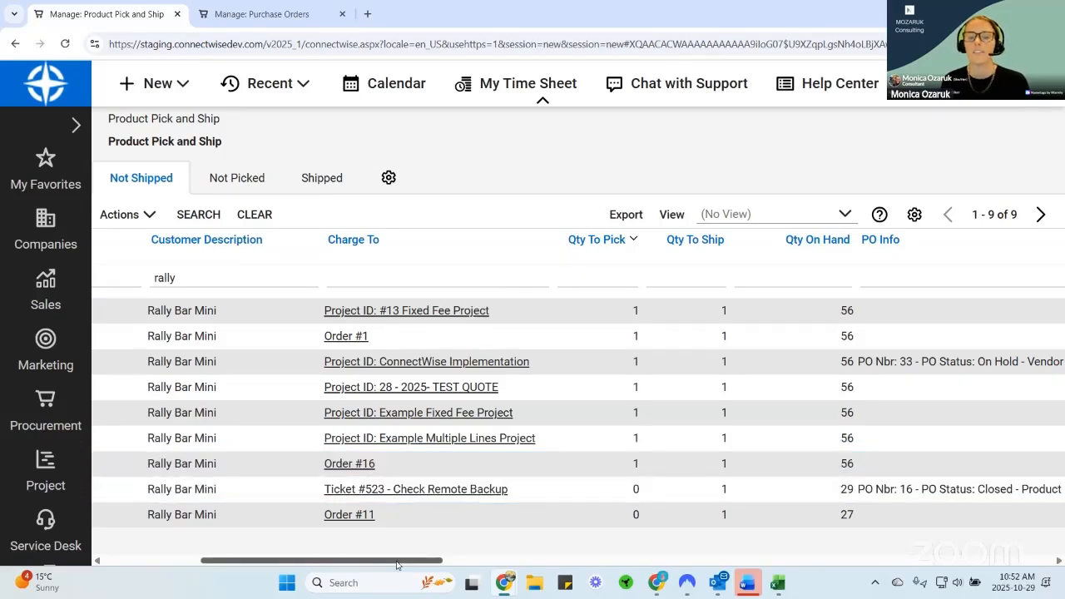
{"action": "left_click_drag", "start_coordinate": [396, 565], "coordinate": [277, 563]}
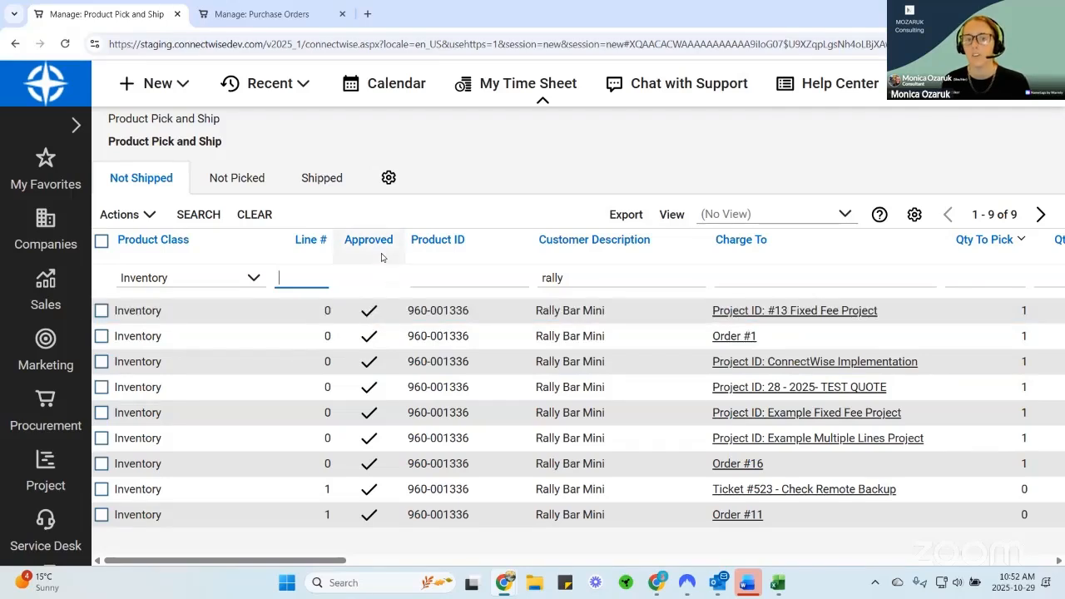
Remove the "rally" customer description filter and look through all inventory products not yet shipped.
{"action": "double_click", "coordinate": [605, 278]}
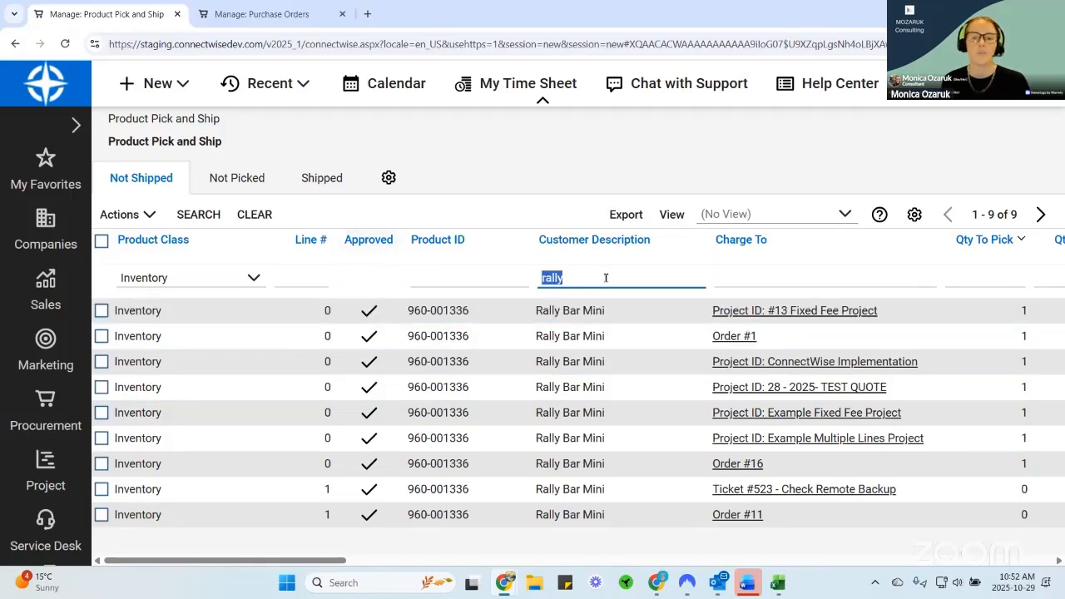
{"action": "key", "text": "BackSpace"}
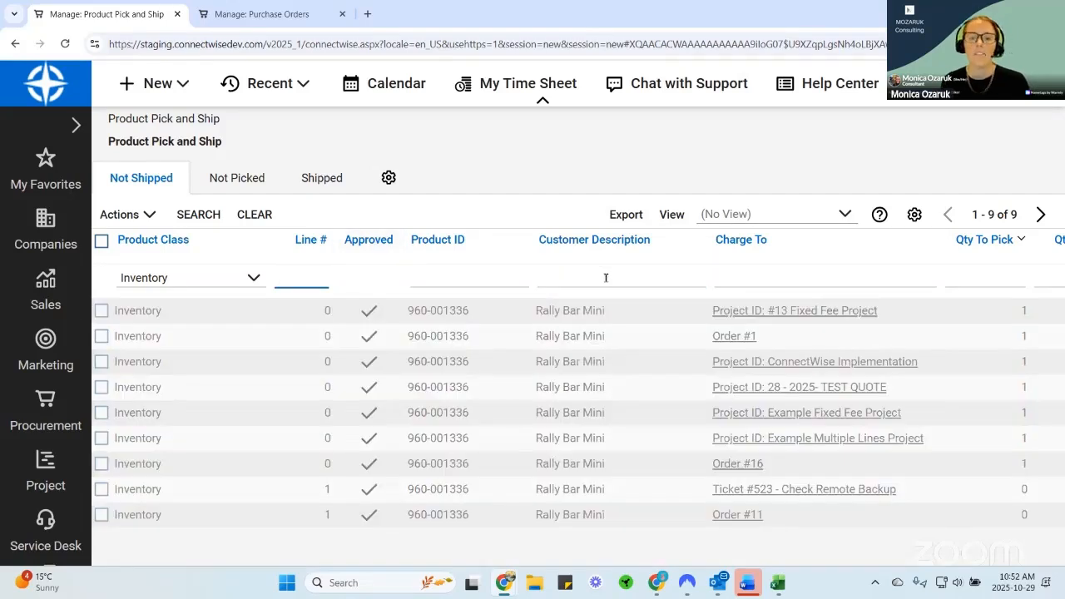
{"action": "scroll", "coordinate": [454, 409], "scroll_direction": "down", "scroll_amount": 1}
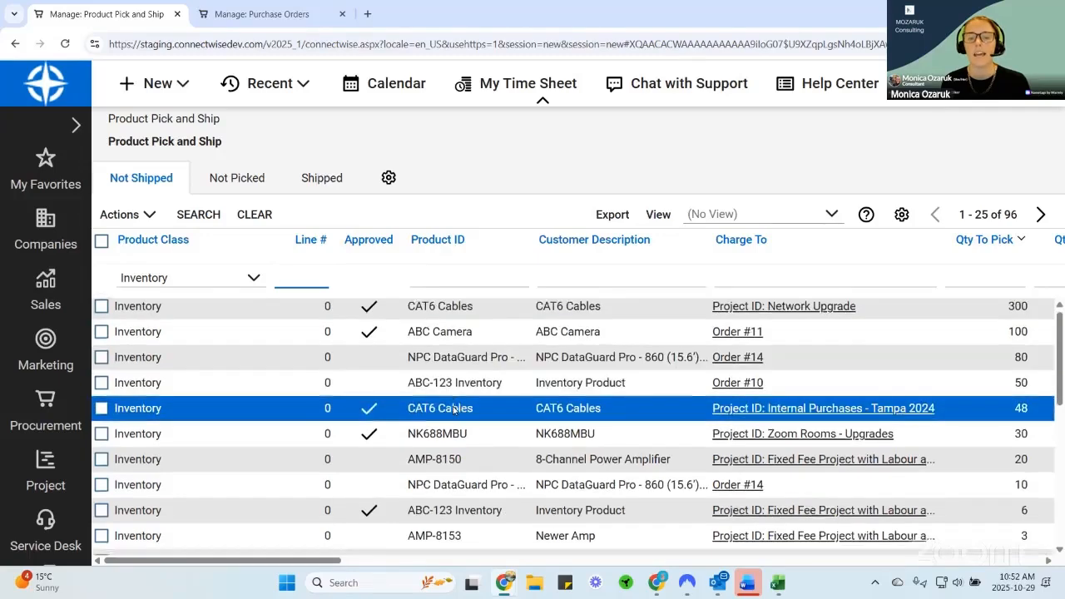
{"action": "scroll", "coordinate": [454, 410], "scroll_direction": "down", "scroll_amount": 2}
{"action": "scroll", "coordinate": [489, 410], "scroll_direction": "down", "scroll_amount": 1}
{"action": "scroll", "coordinate": [489, 410], "scroll_direction": "down", "scroll_amount": 1}
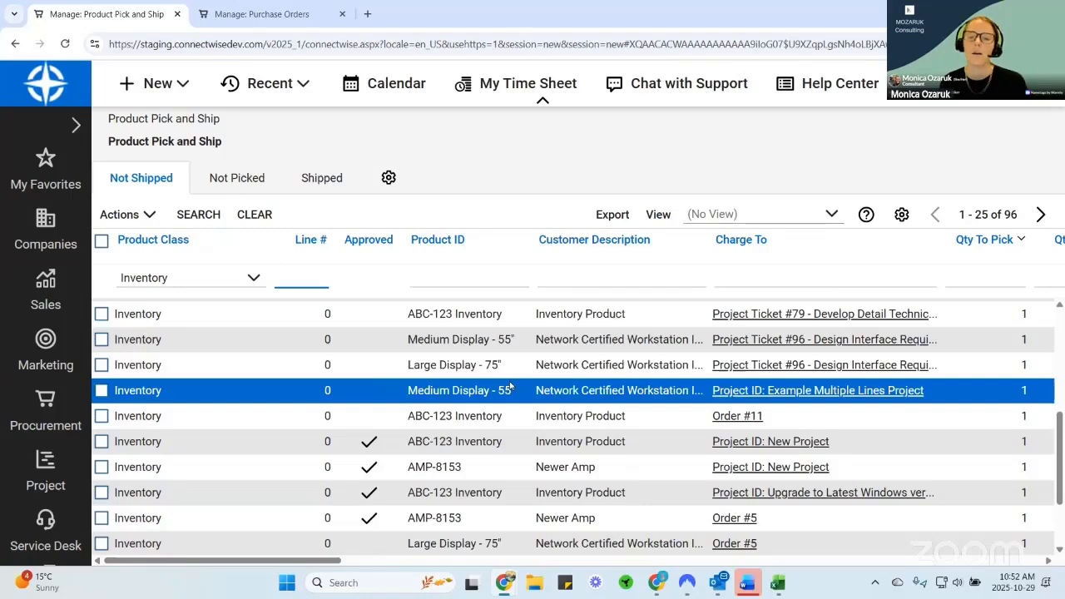
Sort the unshipped inventory products by Approved in descending order so the approved lines come first.
{"action": "scroll", "coordinate": [495, 375], "scroll_direction": "up", "scroll_amount": 5}
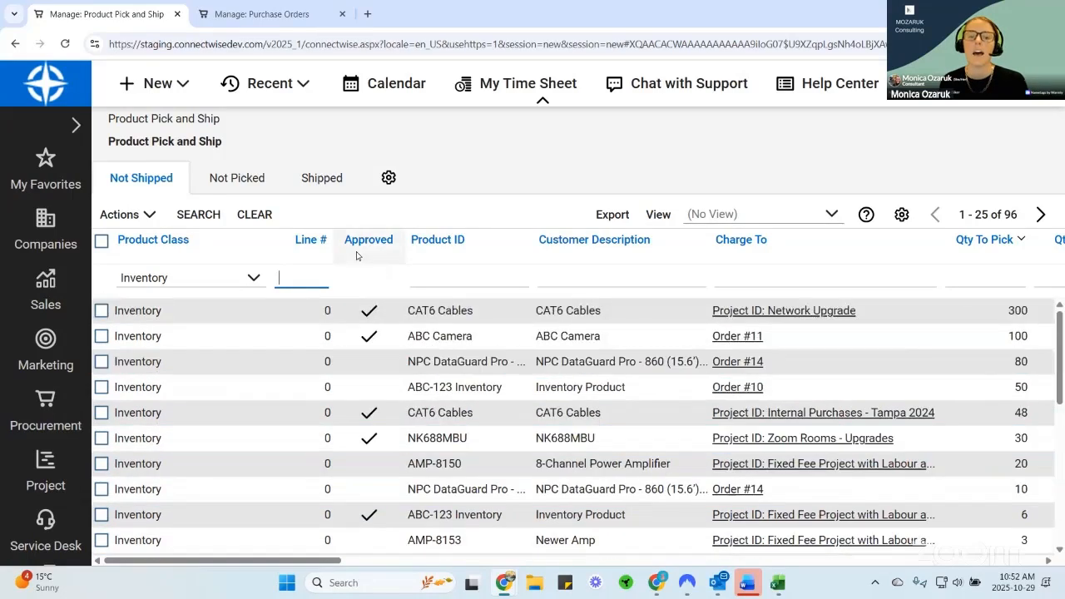
{"action": "left_click", "coordinate": [361, 251]}
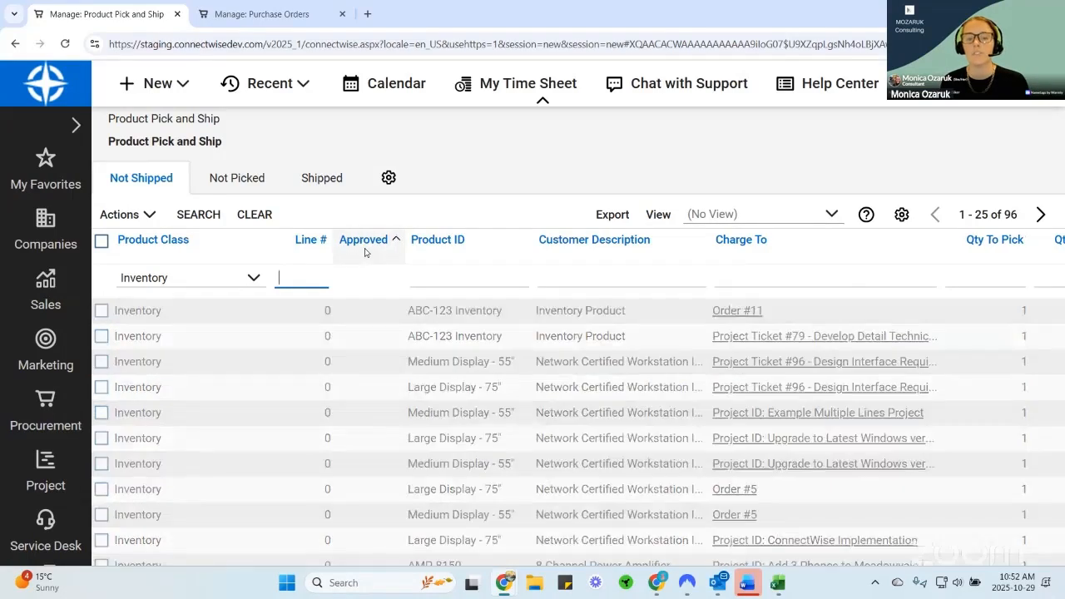
{"action": "left_click", "coordinate": [365, 251]}
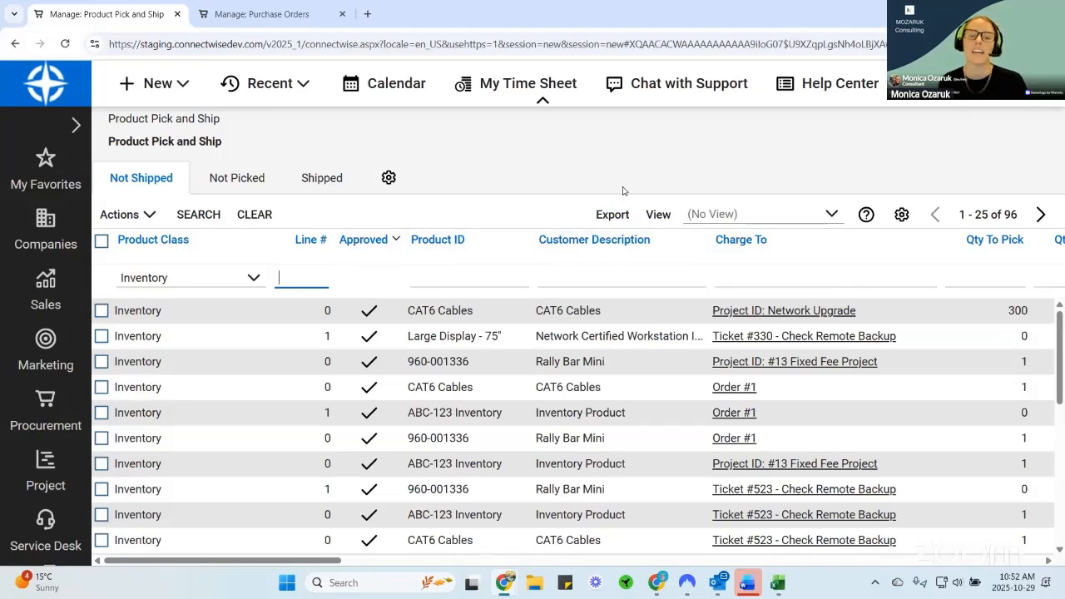
{"action": "left_click", "coordinate": [511, 315]}
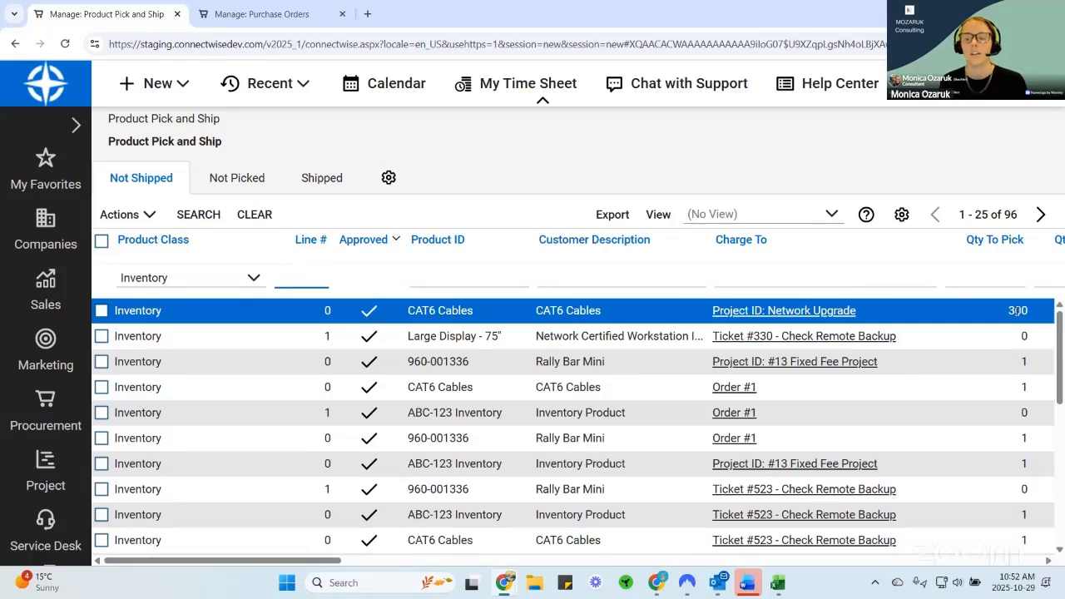
Filter the approved-first list to a Qty To Pick of 0 and look through the matching inventory lines.
{"action": "left_click", "coordinate": [1010, 281]}
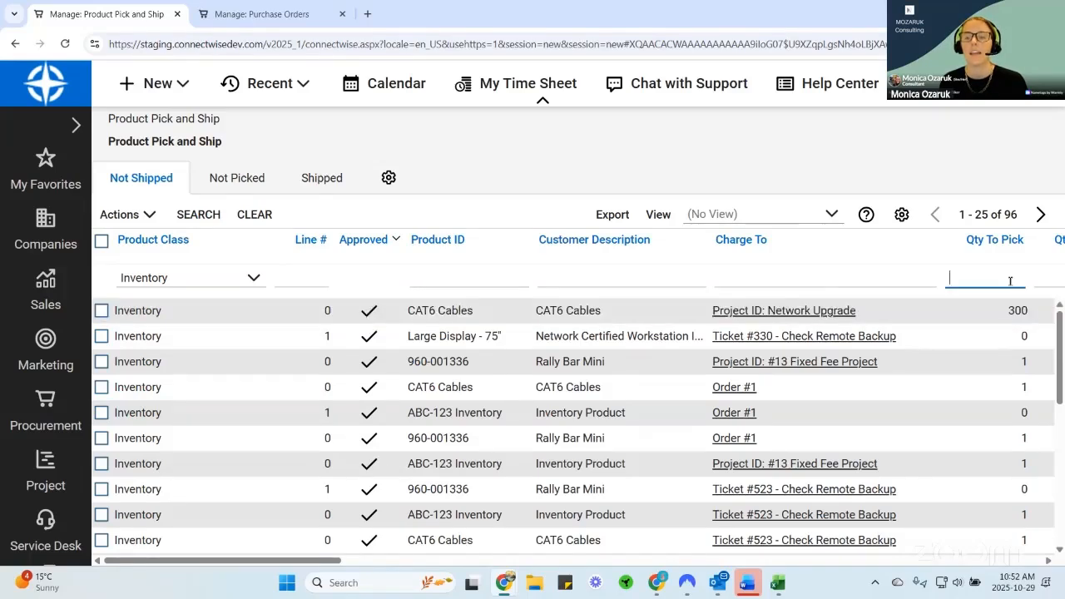
{"action": "type", "text": "0"}
{"action": "key", "text": "Return"}
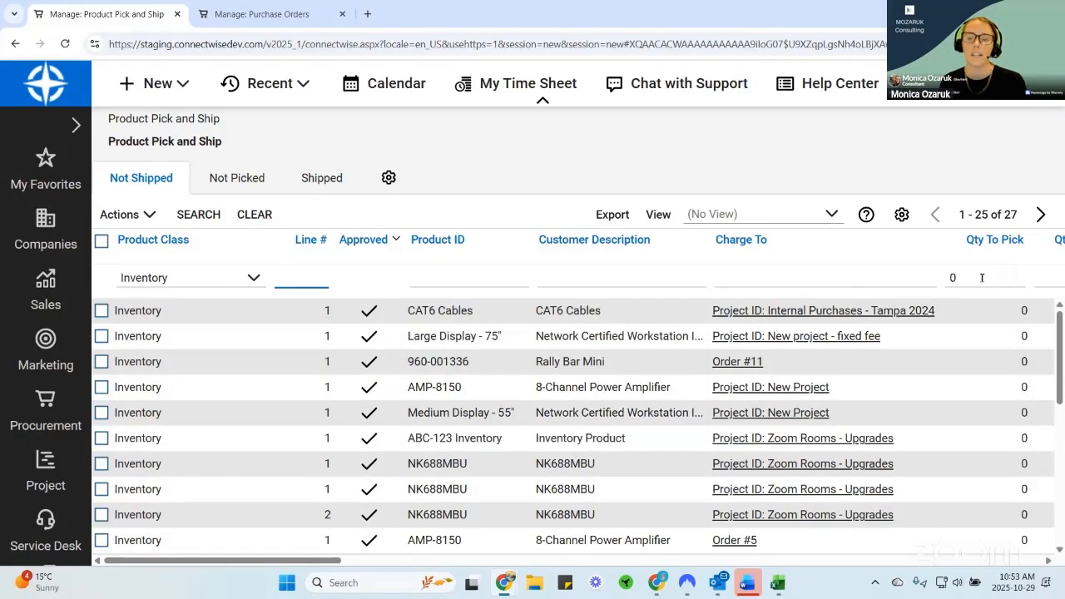
{"action": "scroll", "coordinate": [381, 399], "scroll_direction": "down", "scroll_amount": 1}
{"action": "scroll", "coordinate": [383, 433], "scroll_direction": "down", "scroll_amount": 1}
{"action": "scroll", "coordinate": [494, 383], "scroll_direction": "up", "scroll_amount": 3}
Remove the Qty To Pick filter and review the quantities to pick, to ship and on hand with their PO info.
{"action": "left_click", "coordinate": [964, 276]}
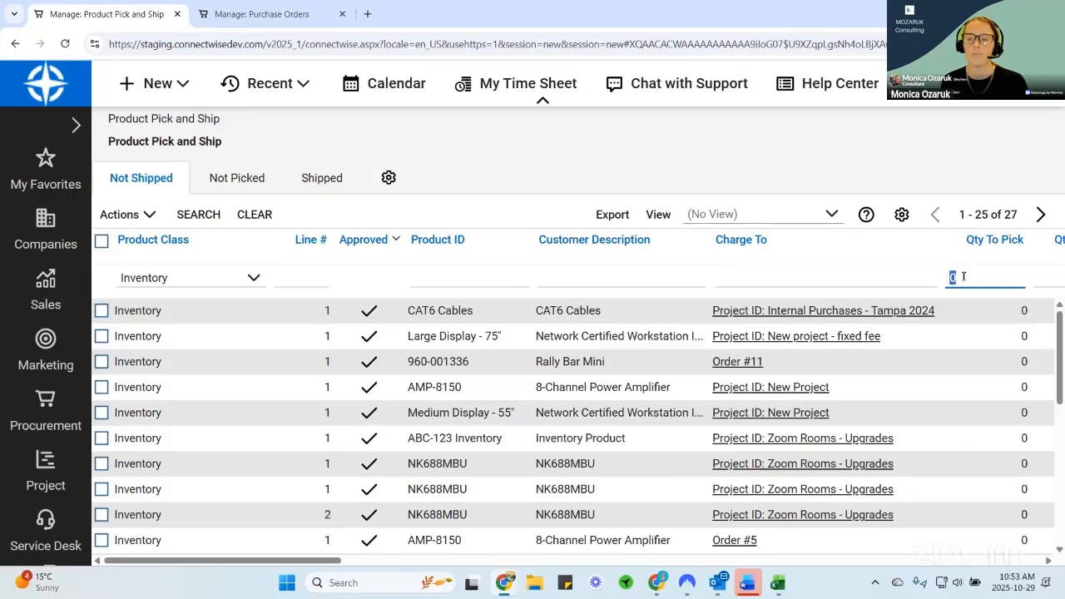
{"action": "key", "text": "BackSpace"}
{"action": "key", "text": "Return"}
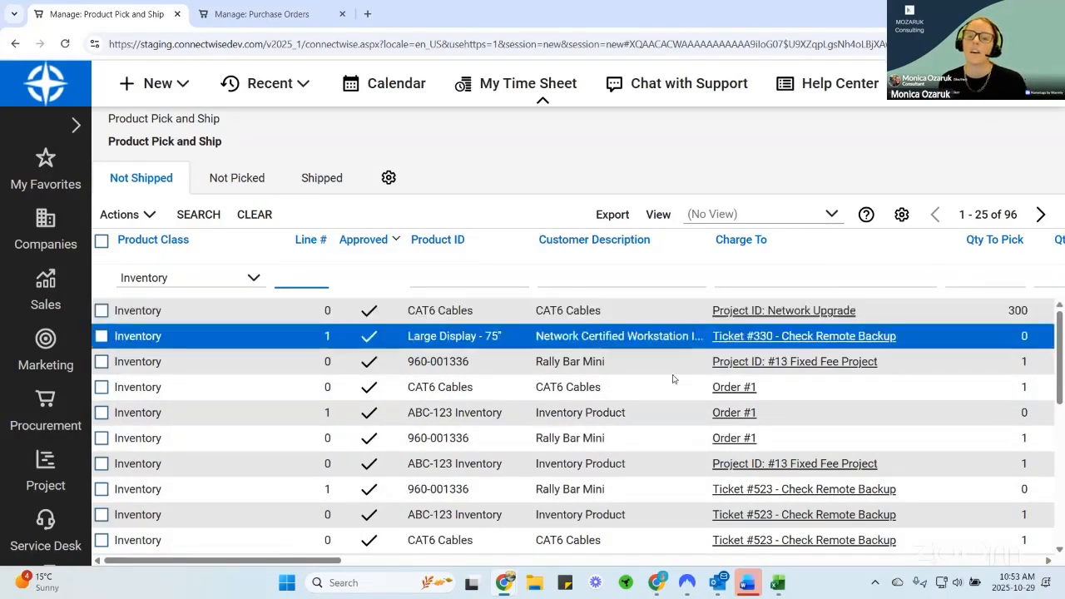
{"action": "left_click_drag", "start_coordinate": [343, 565], "coordinate": [419, 562]}
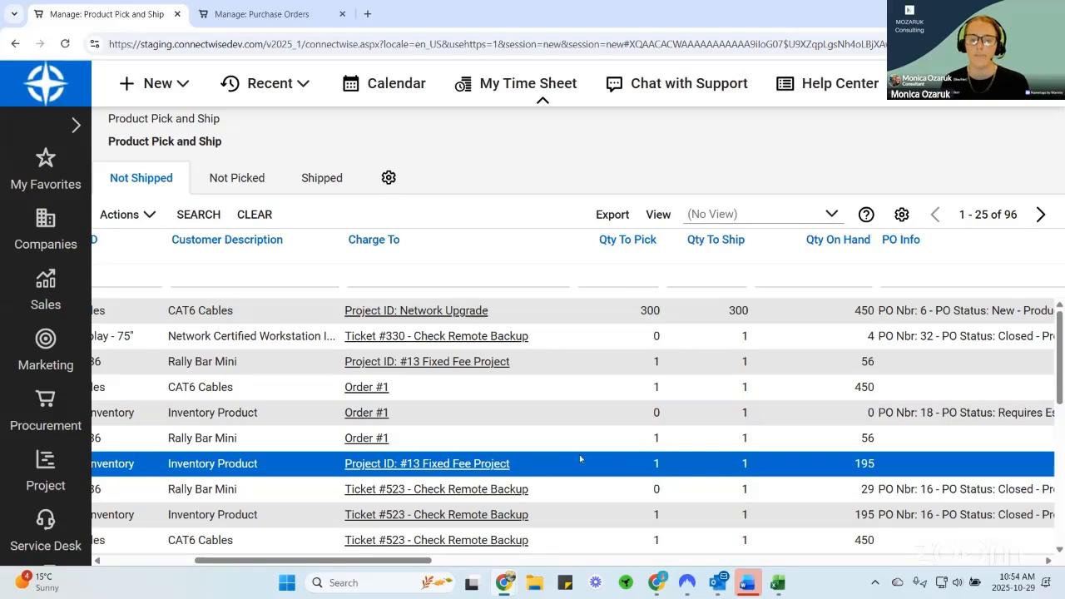
{"action": "left_click_drag", "start_coordinate": [410, 566], "coordinate": [263, 566]}
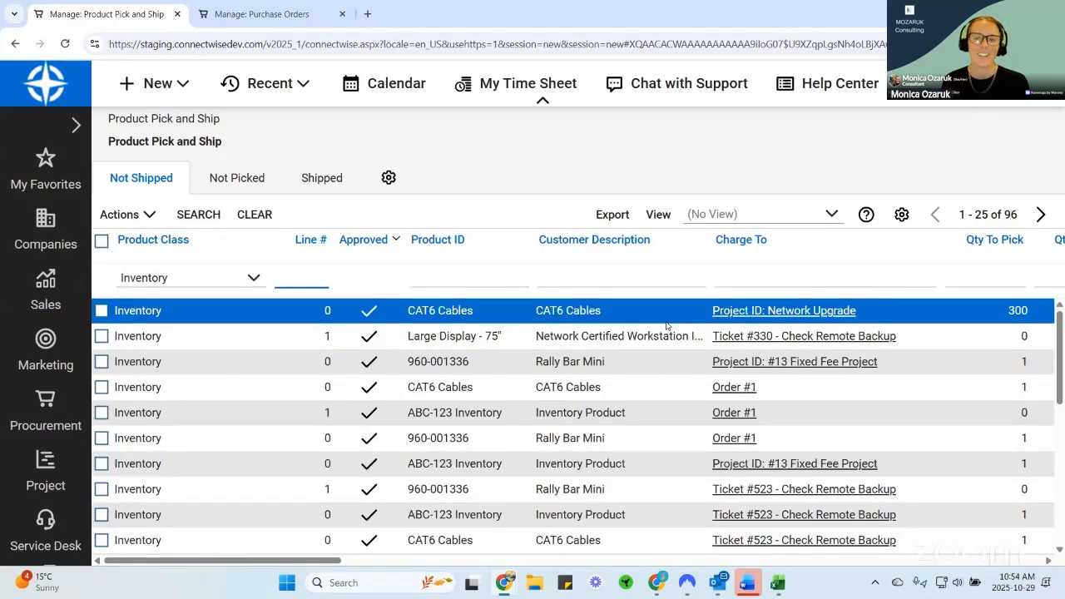
{"action": "scroll", "coordinate": [666, 325], "scroll_direction": "down", "scroll_amount": 3}
{"action": "scroll", "coordinate": [678, 358], "scroll_direction": "up", "scroll_amount": 3}
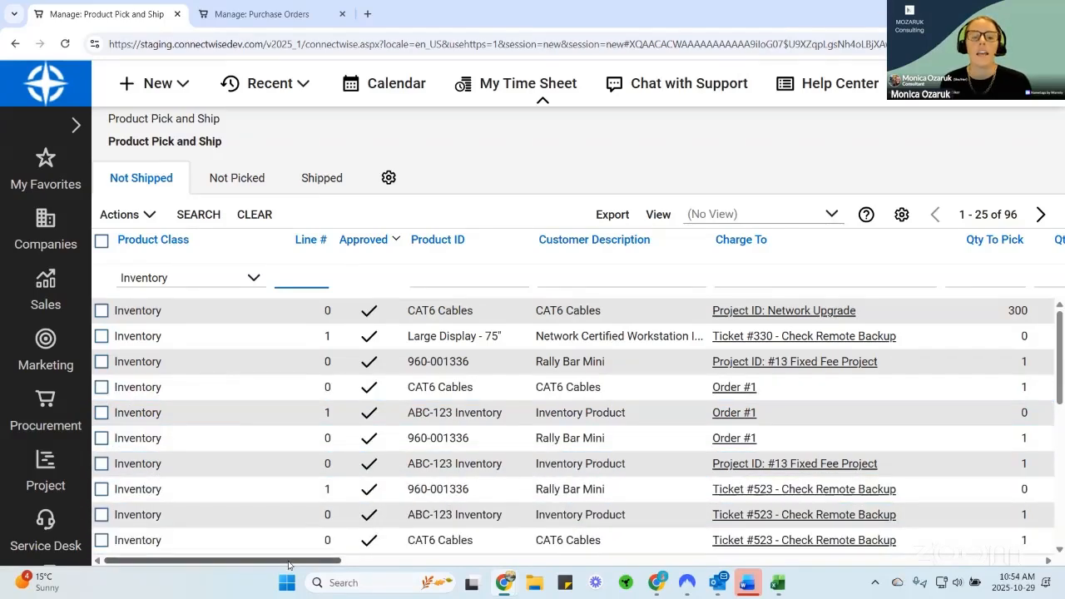
Filter the inventory lines to a Qty To Pick of 0 again and check their quantities to ship and on hand.
{"action": "left_click_drag", "start_coordinate": [289, 565], "coordinate": [355, 560]}
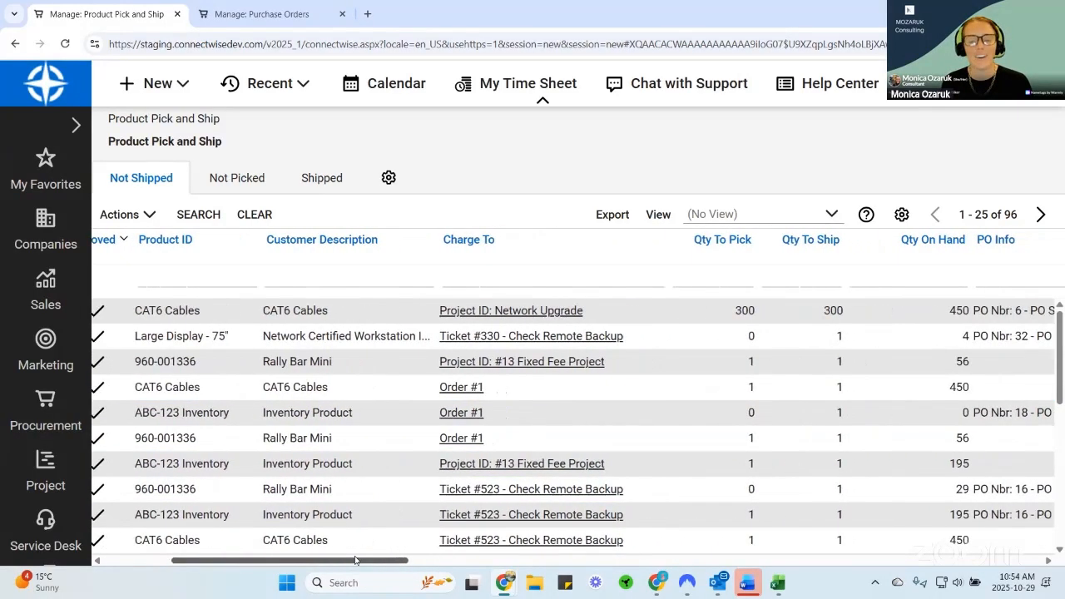
{"action": "left_click", "coordinate": [727, 272]}
{"action": "type", "text": "0"}
{"action": "key", "text": "Return"}
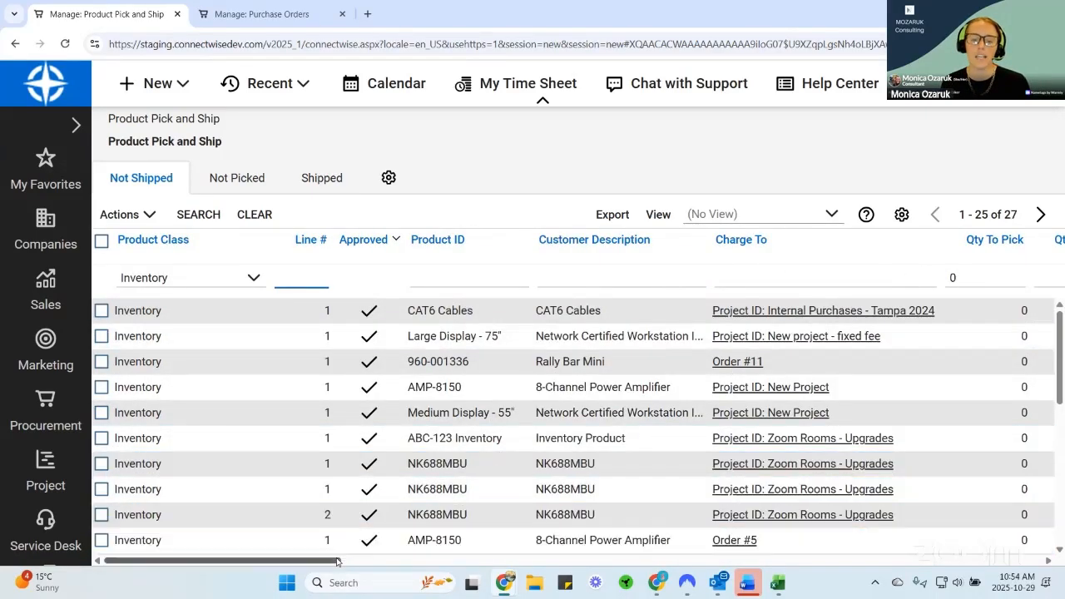
{"action": "left_click_drag", "start_coordinate": [353, 565], "coordinate": [433, 564]}
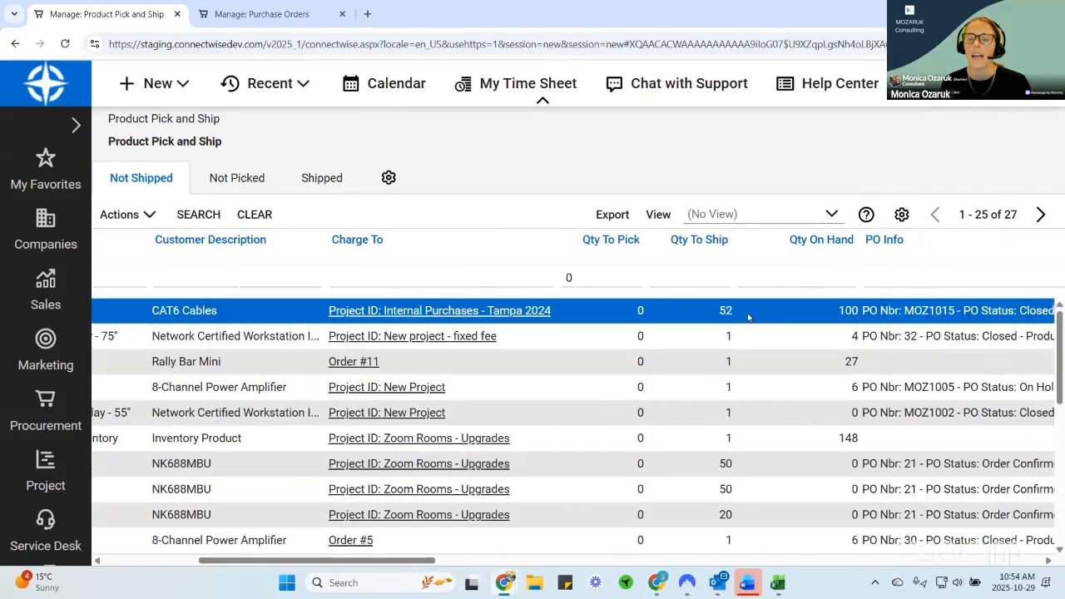
{"action": "scroll", "coordinate": [745, 350], "scroll_direction": "down", "scroll_amount": 1}
{"action": "scroll", "coordinate": [745, 351], "scroll_direction": "down", "scroll_amount": 5}
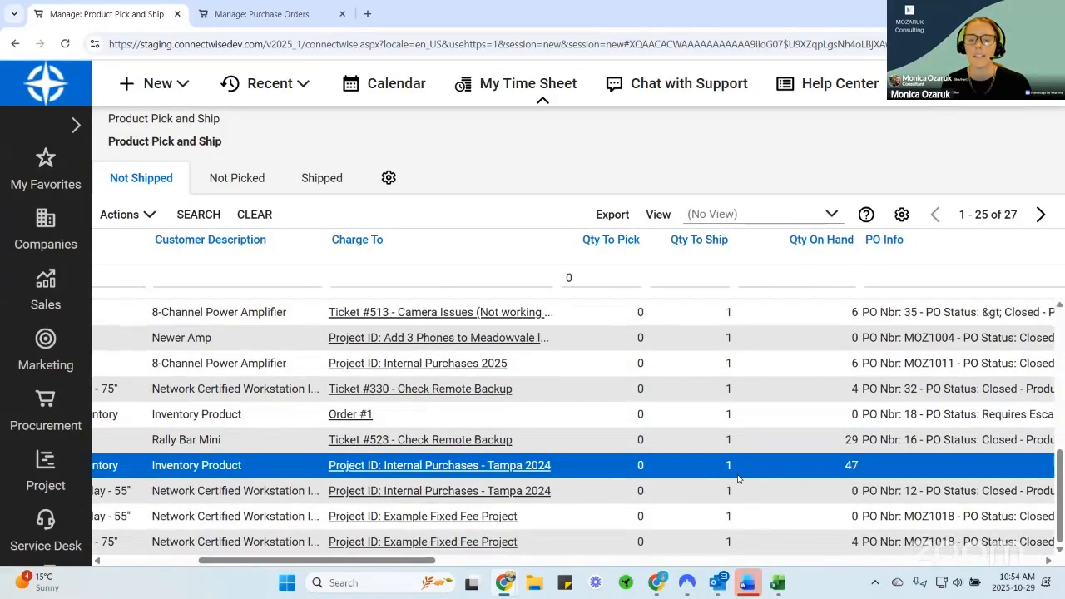
{"action": "scroll", "coordinate": [738, 475], "scroll_direction": "up", "scroll_amount": 6}
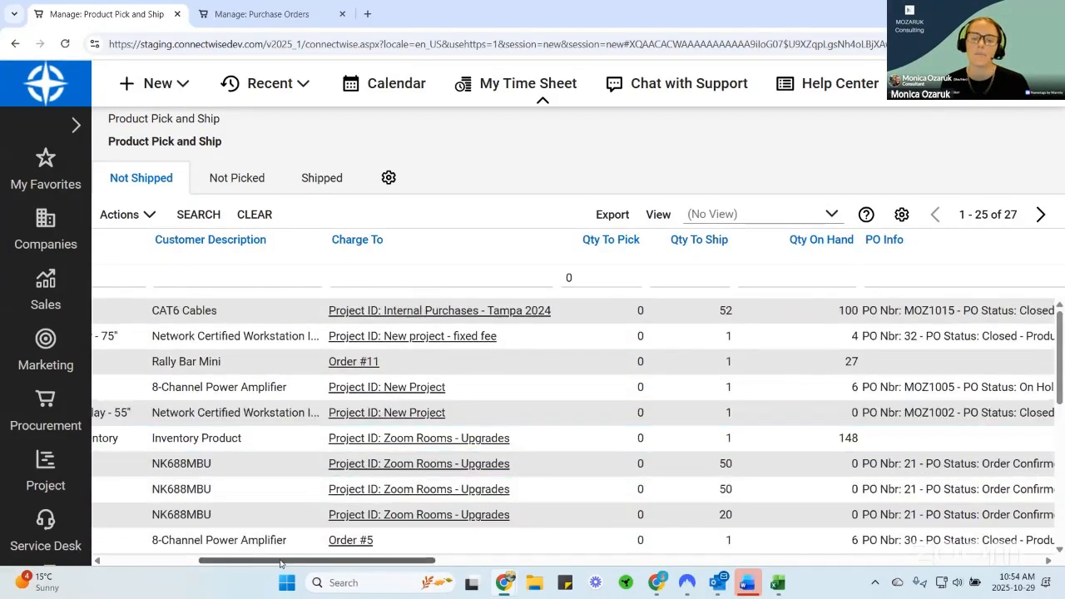
Move the Charge To Status column between Approved and Product ID and look through the statuses.
{"action": "left_click_drag", "start_coordinate": [289, 564], "coordinate": [597, 566]}
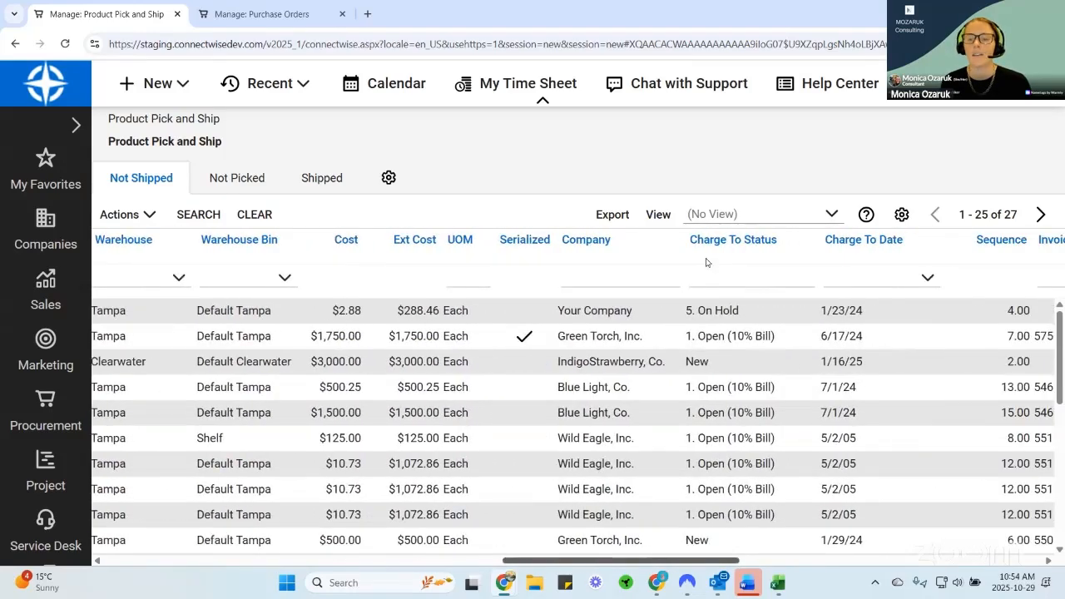
{"action": "left_click_drag", "start_coordinate": [755, 250], "coordinate": [420, 247]}
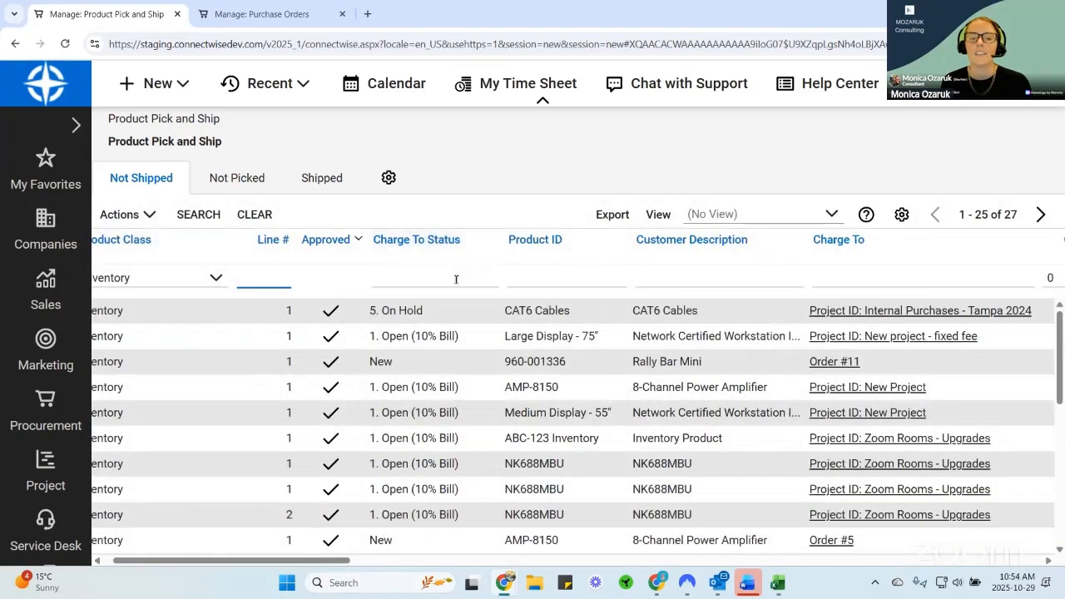
{"action": "scroll", "coordinate": [470, 346], "scroll_direction": "down", "scroll_amount": 5}
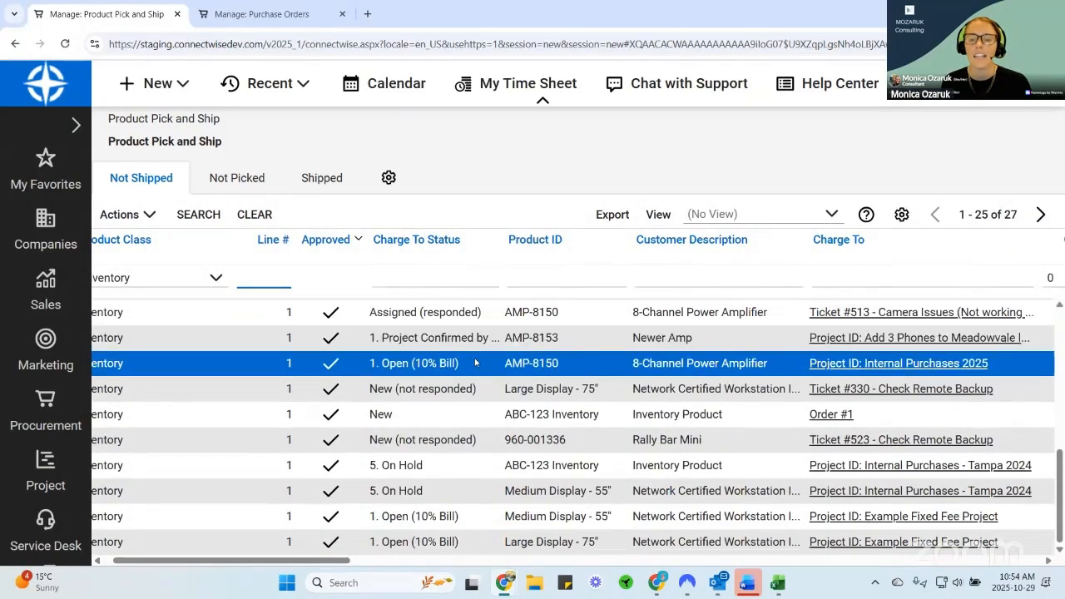
{"action": "scroll", "coordinate": [472, 331], "scroll_direction": "up", "scroll_amount": 1}
{"action": "scroll", "coordinate": [470, 316], "scroll_direction": "up", "scroll_amount": 3}
Try filtering the Charge To Status by "*closed", and clear that filter again.
{"action": "left_click", "coordinate": [452, 274]}
{"action": "type", "text": "*closed"}
{"action": "key", "text": "Return"}
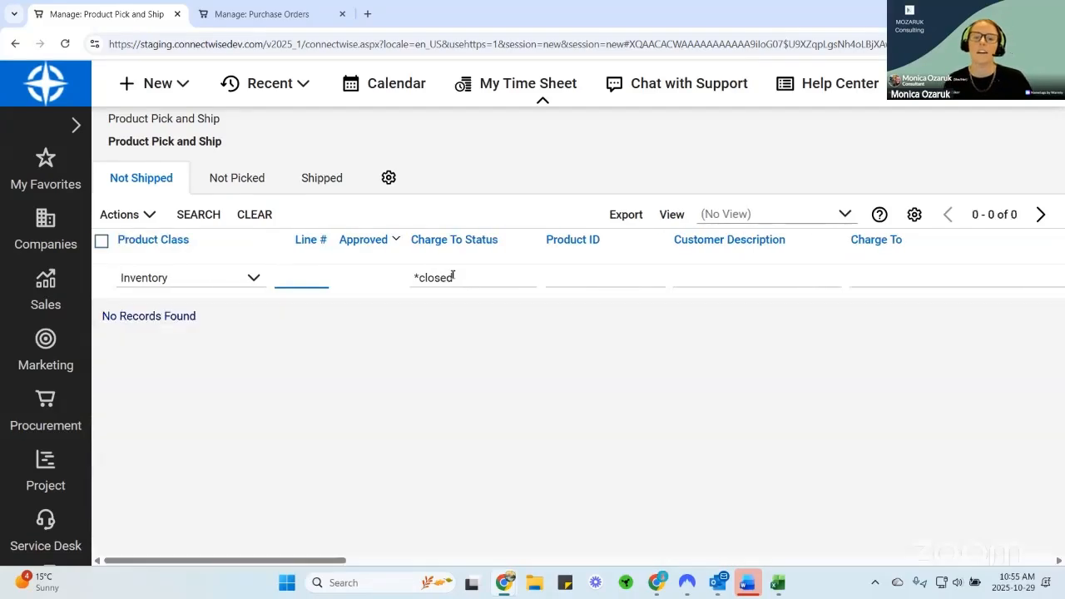
{"action": "key", "text": "ctrl+a"}
{"action": "key", "text": "BackSpace"}
{"action": "key", "text": "shift+Tab"}
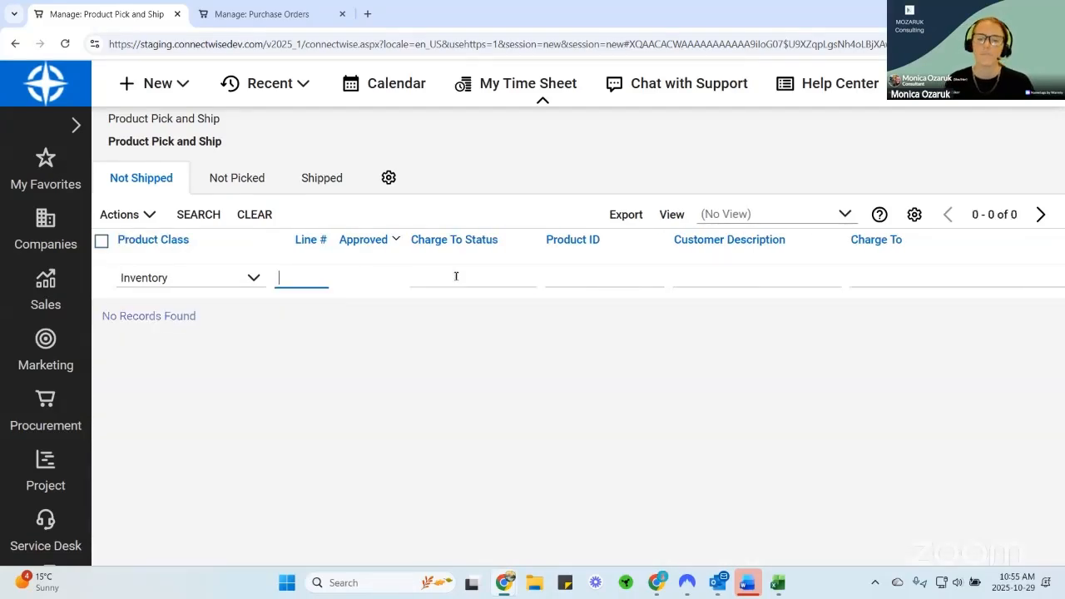
Filter the Charge To Status by "5." to isolate the fully picked inventory lines on hold.
{"action": "scroll", "coordinate": [491, 416], "scroll_direction": "down", "scroll_amount": 5}
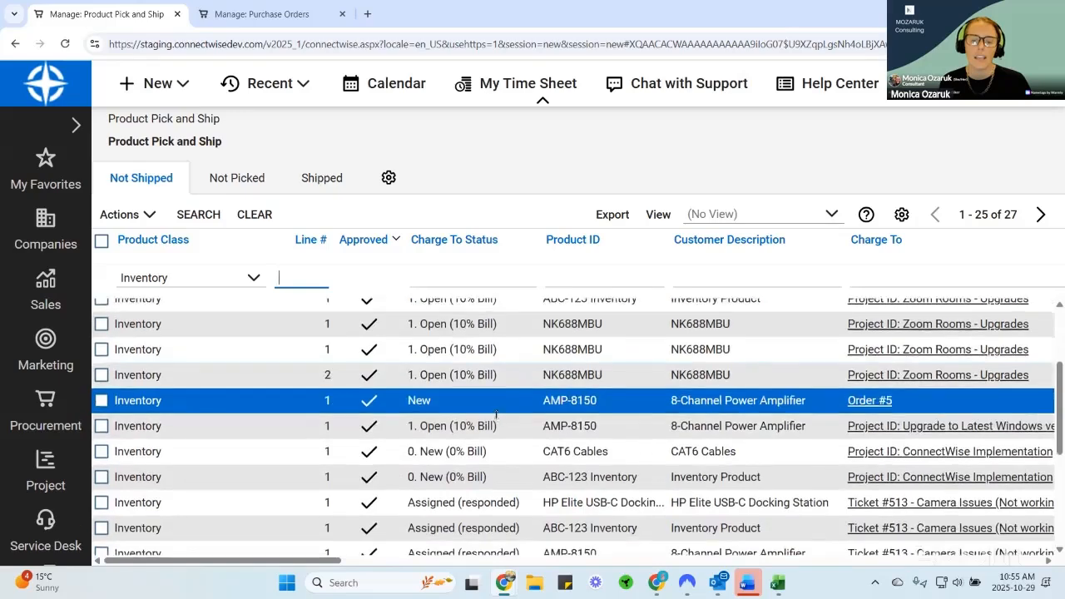
{"action": "scroll", "coordinate": [493, 443], "scroll_direction": "down", "scroll_amount": 2}
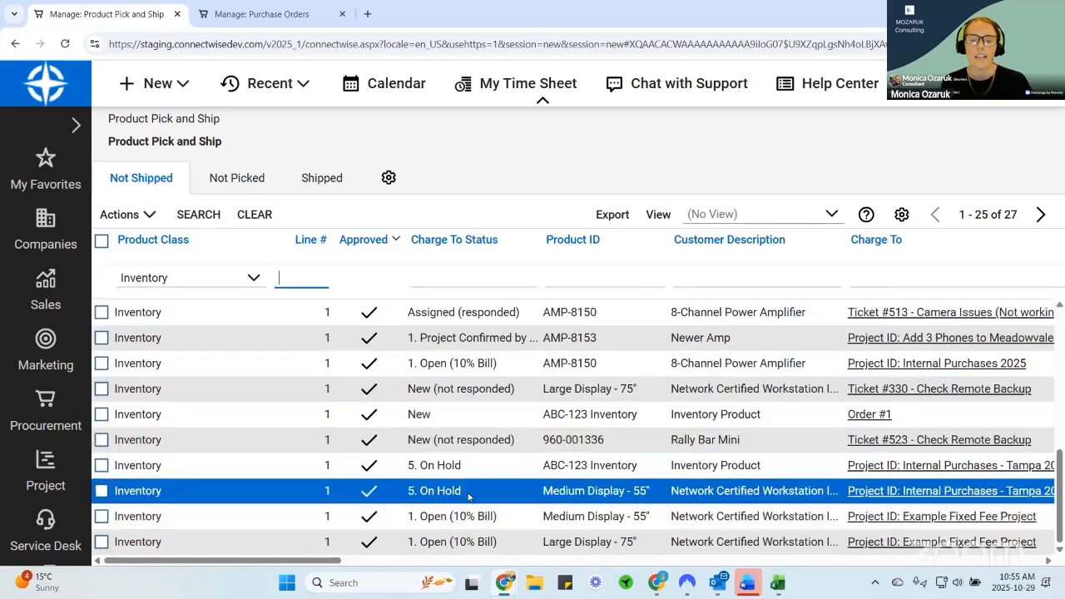
{"action": "left_click", "coordinate": [450, 276]}
{"action": "type", "text": "5."}
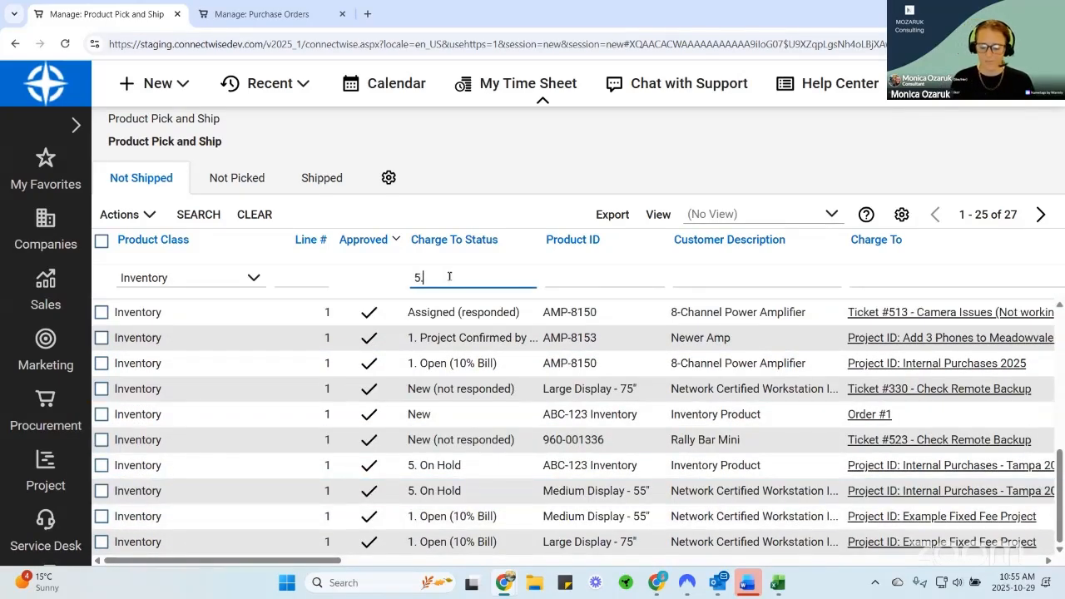
{"action": "key", "text": "shift+Tab"}
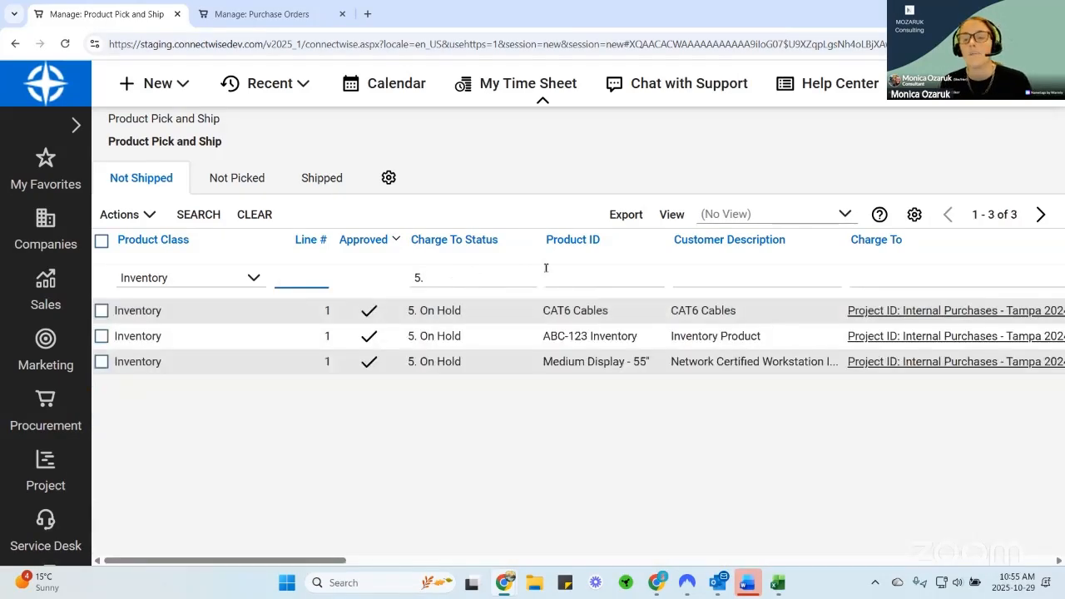
{"action": "left_click_drag", "start_coordinate": [313, 563], "coordinate": [288, 564]}
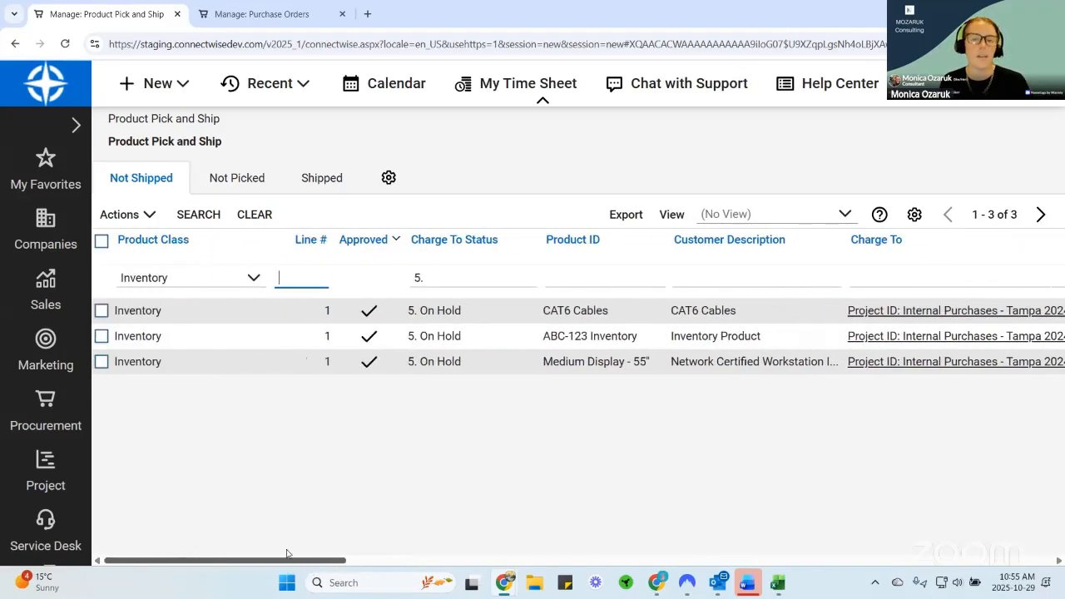
Ship all the On Hold inventory products in the filtered list and confirm the shipment.
{"action": "left_click", "coordinate": [101, 241]}
{"action": "left_click", "coordinate": [138, 217]}
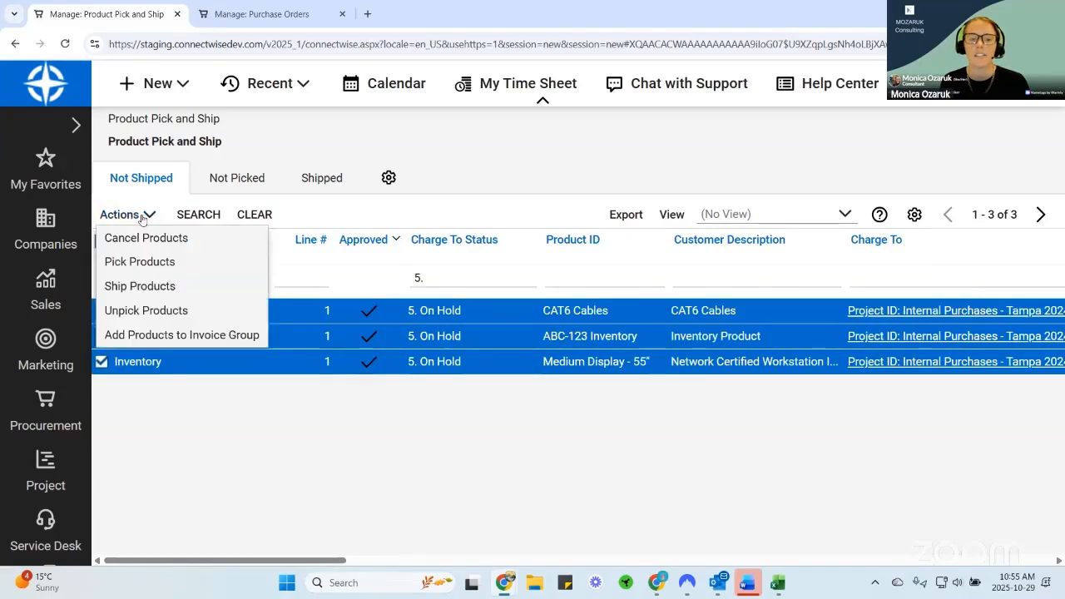
{"action": "left_click", "coordinate": [153, 287]}
{"action": "left_click", "coordinate": [594, 132]}
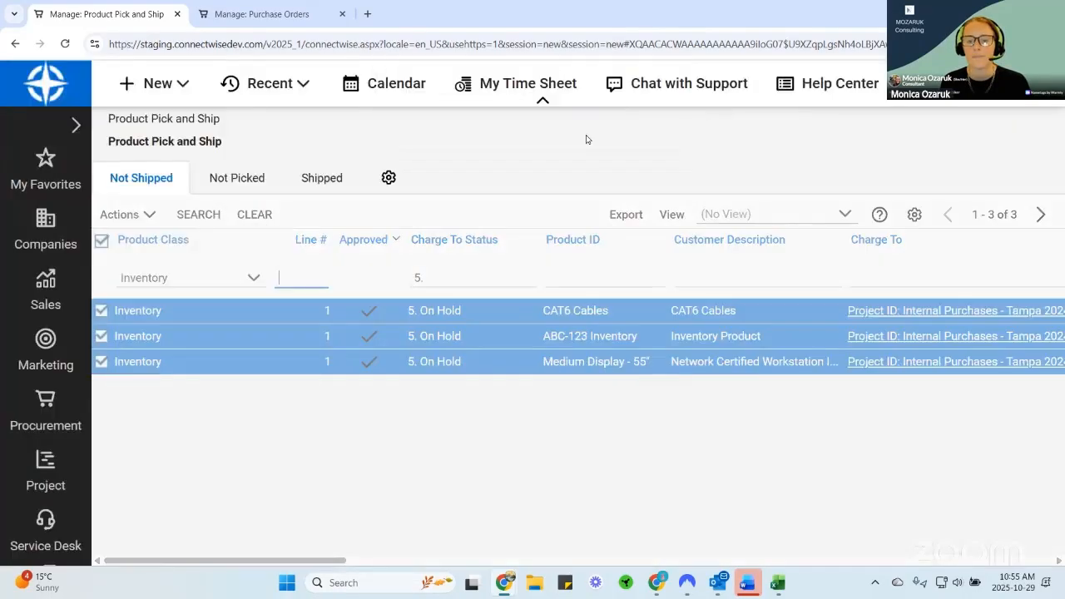
Remove the "5." Charge To Status filter from the list of unshipped inventory products.
{"action": "left_click", "coordinate": [442, 269]}
{"action": "key", "text": "ctrl+a"}
{"action": "key", "text": "BackSpace"}
{"action": "key", "text": "Return"}
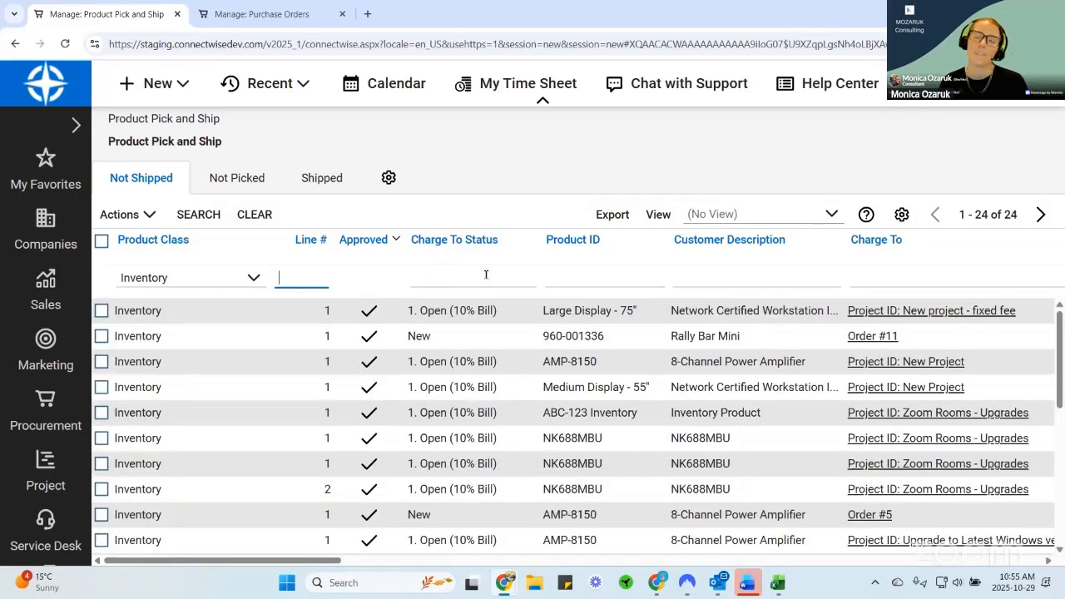
Filter the unshipped list to the Non-Inventory product class and the product ID "Freight".
{"action": "left_click", "coordinate": [254, 281]}
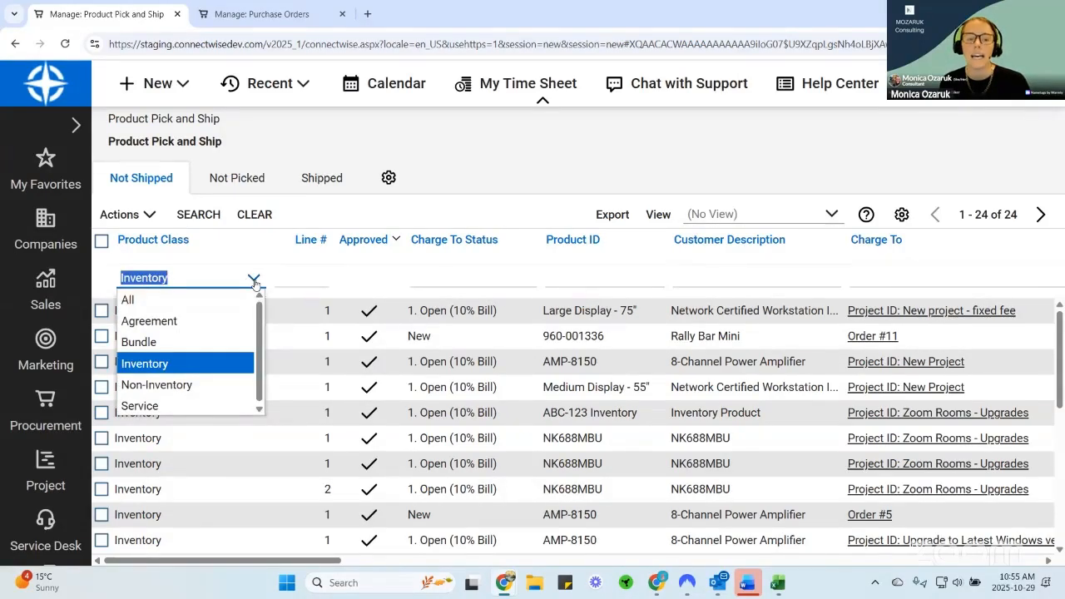
{"action": "left_click", "coordinate": [219, 385]}
{"action": "left_click", "coordinate": [197, 214]}
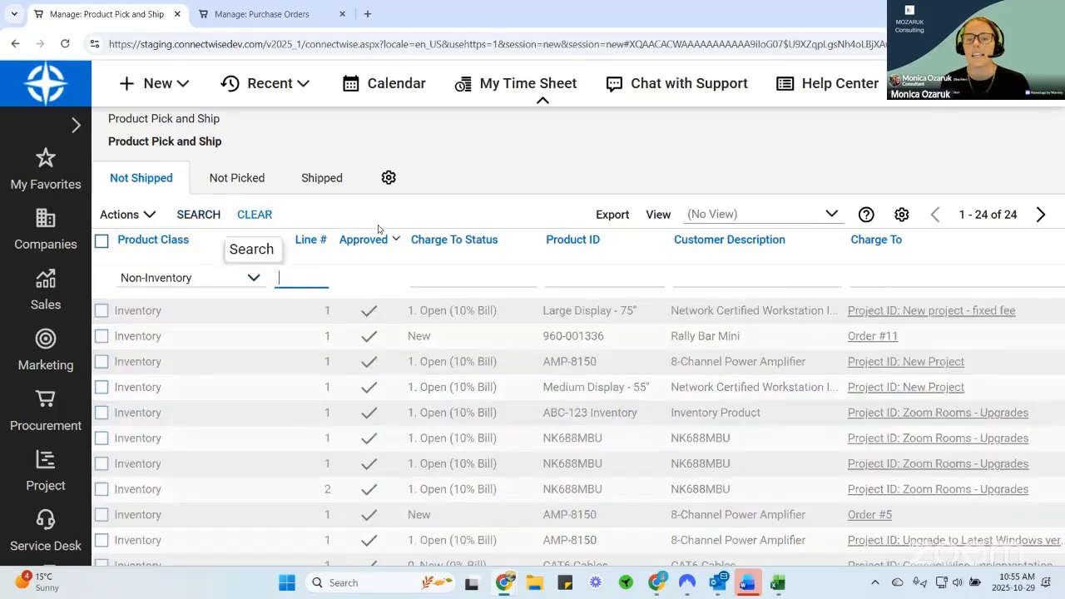
{"action": "scroll", "coordinate": [672, 385], "scroll_direction": "down", "scroll_amount": 1}
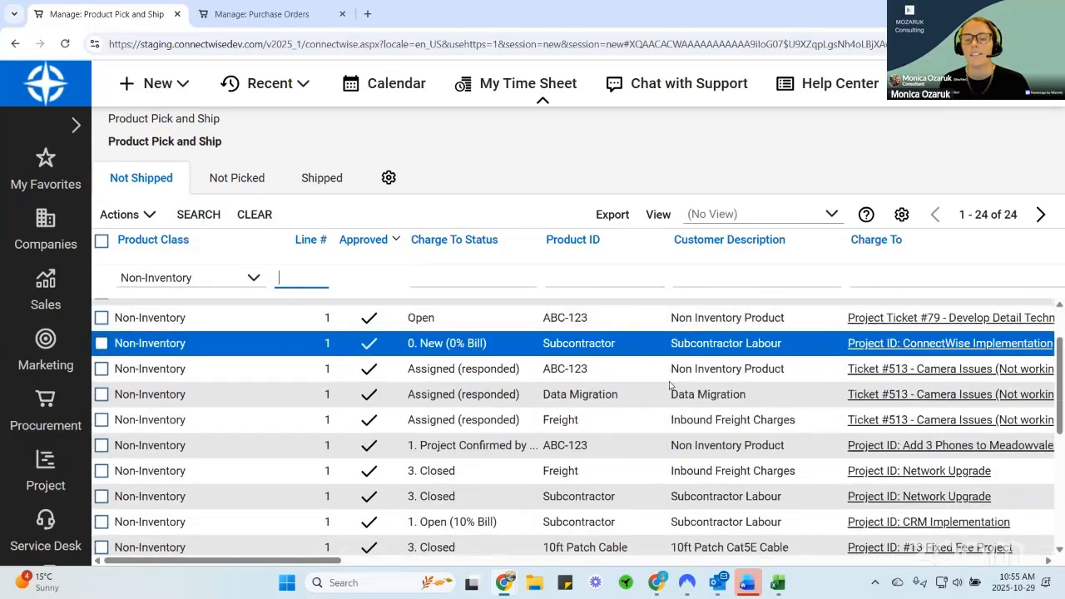
{"action": "scroll", "coordinate": [670, 386], "scroll_direction": "up", "scroll_amount": 2}
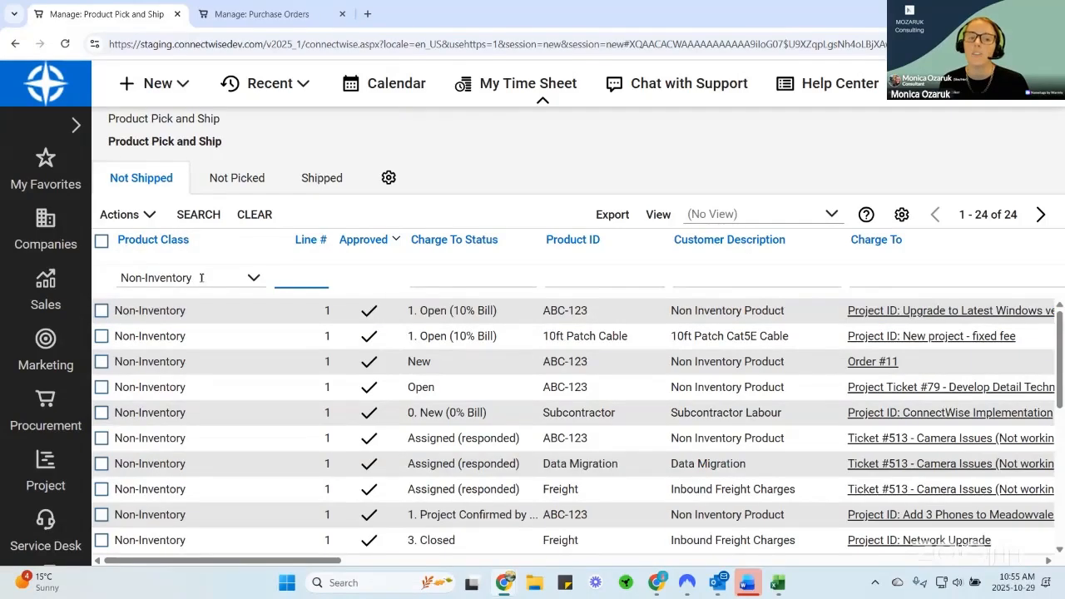
{"action": "left_click", "coordinate": [609, 277]}
{"action": "type", "text": "Freight"}
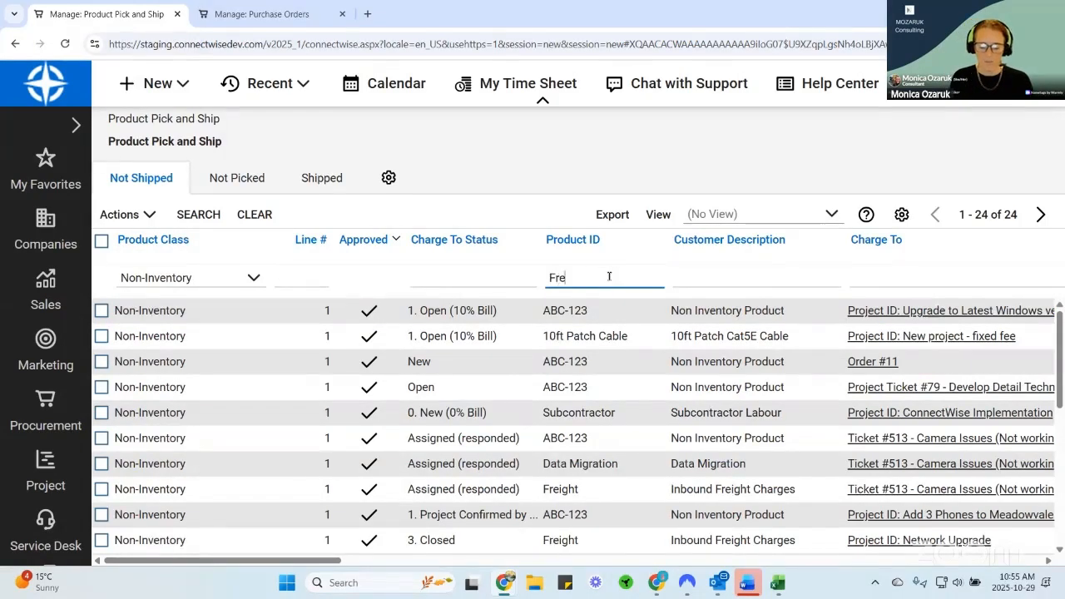
{"action": "key", "text": "Return"}
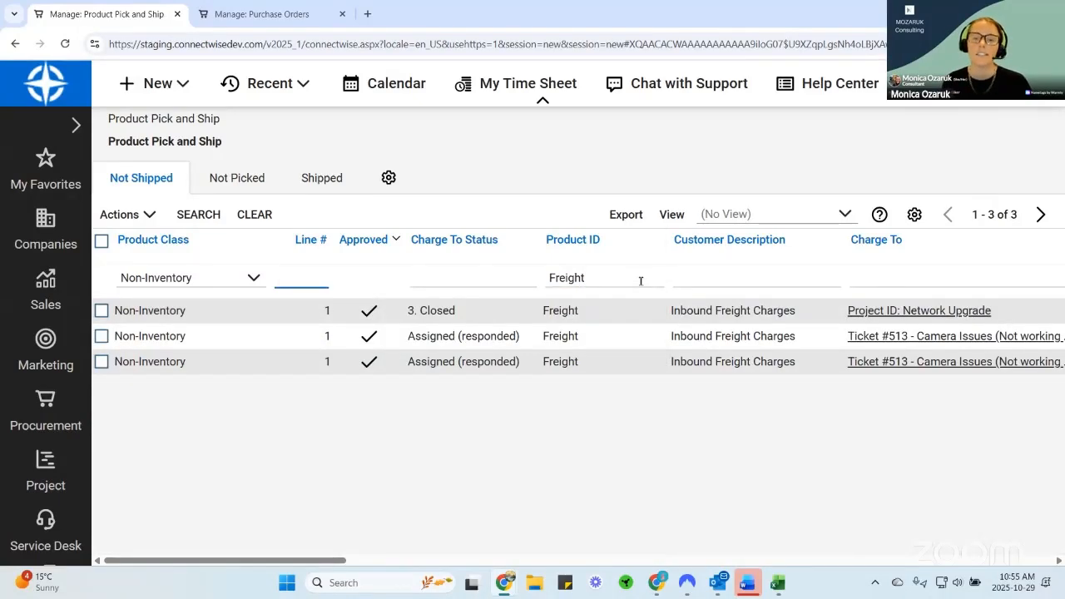
Ship all the listed non-inventory Freight products and confirm the shipment.
{"action": "left_click", "coordinate": [104, 242]}
{"action": "left_click", "coordinate": [125, 213]}
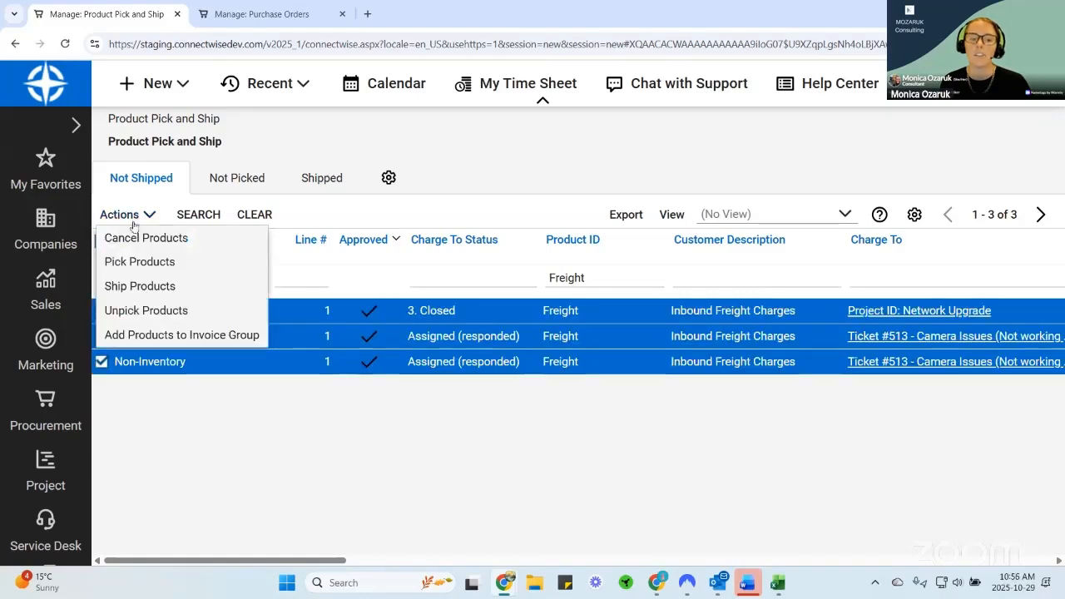
{"action": "left_click", "coordinate": [133, 286]}
{"action": "left_click", "coordinate": [599, 133]}
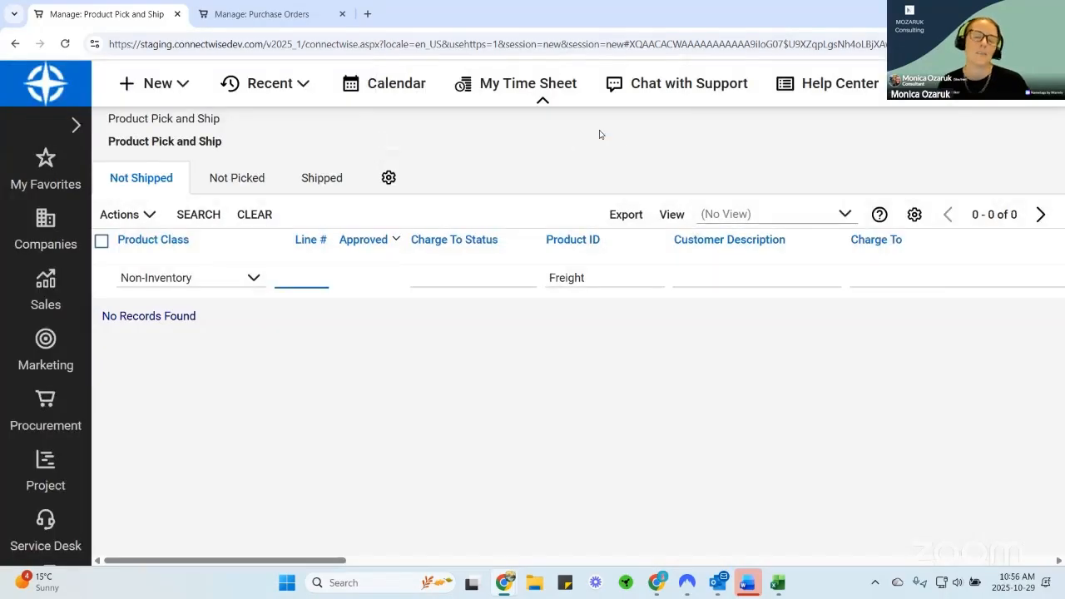